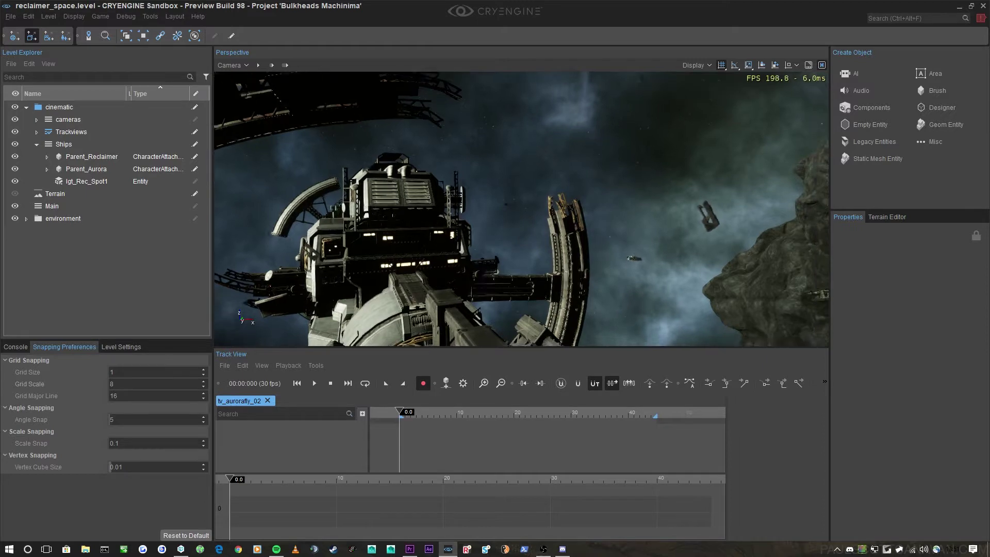
# Step: Examine the derelict station, the surrounding asteroids and the ships from several angles in the Perspective view
pyautogui.scroll(2, 681, 101)
pyautogui.press('d')
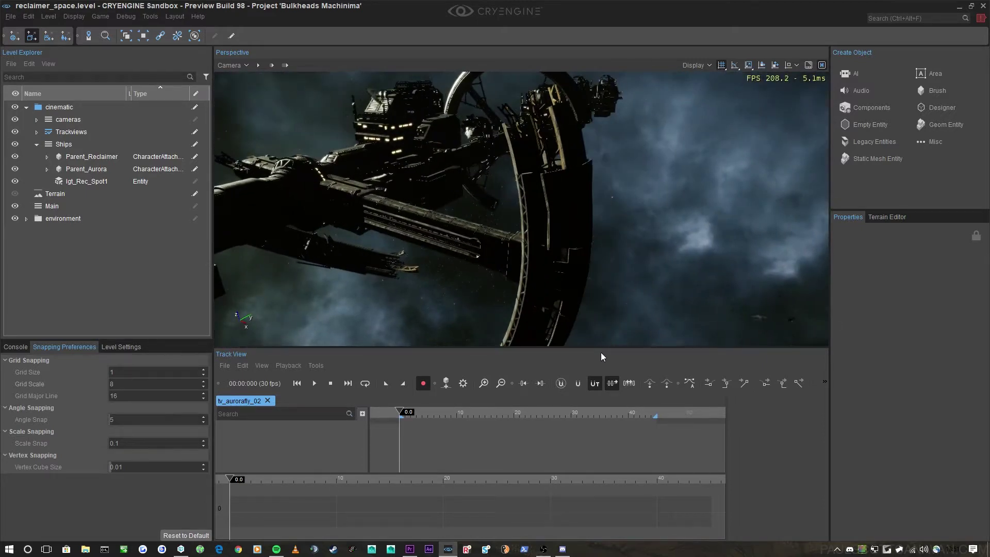
pyautogui.moveTo(605, 349); pyautogui.dragTo(597, 456)
pyautogui.press('d')
pyautogui.moveTo(599, 279); pyautogui.dragTo(913, 201, button='right')
pyautogui.scroll(2, 599, 279)
pyautogui.press('w')
pyautogui.moveTo(520, 263); pyautogui.dragTo(428, 336, button='right')
pyautogui.press('s')
pyautogui.scroll(2, 616, 271)
pyautogui.press('w')
pyautogui.press('w')
pyautogui.press('w')
pyautogui.scroll(-1, 763, 253)
pyautogui.press('w')
pyautogui.press('w')
pyautogui.scroll(-1, 639, 196)
pyautogui.press('w')
pyautogui.press('s')
pyautogui.press('s')
pyautogui.press('s')
# Step: Enlarge the Track View and add a Director node to the tv_aurorafly_02 sequence
pyautogui.moveTo(436, 457); pyautogui.dragTo(444, 330)
pyautogui.moveTo(490, 247); pyautogui.dragTo(493, 254, button='right')
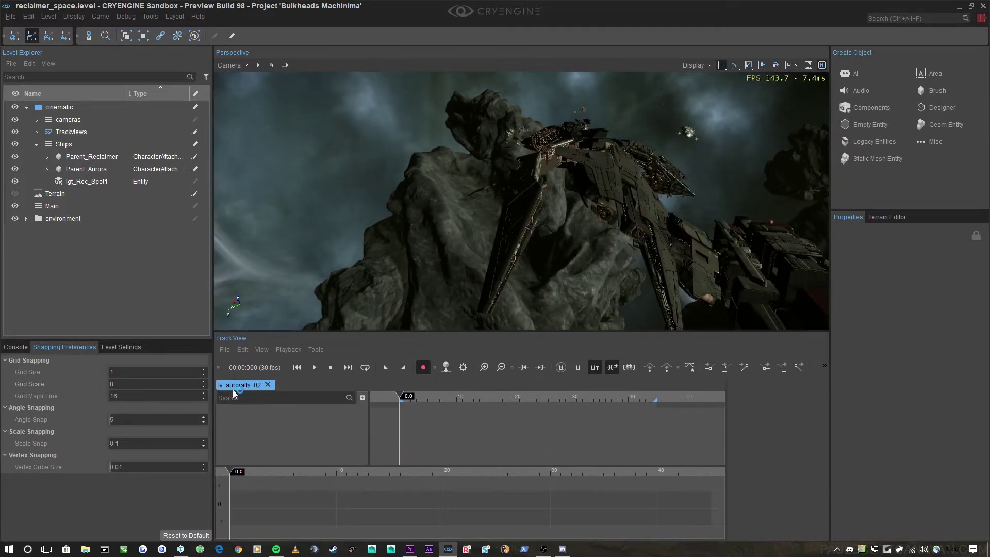
pyautogui.click(34, 131)
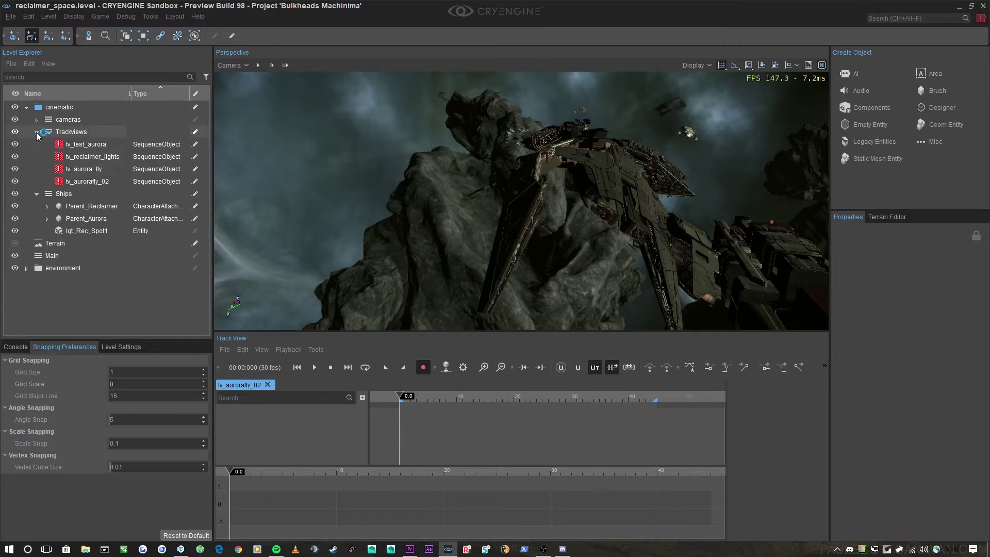
pyautogui.click(35, 132)
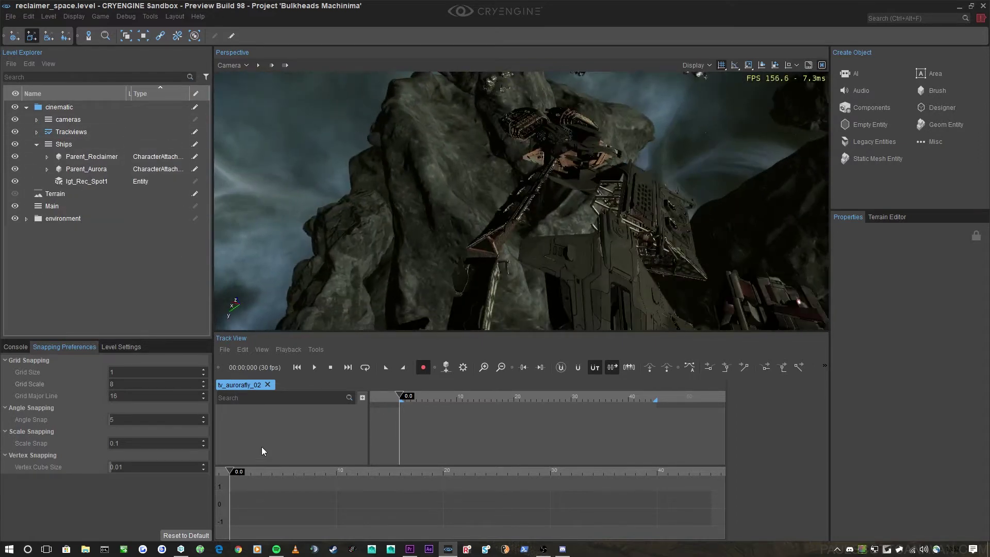
pyautogui.rightClick(267, 431)
pyautogui.moveTo(302, 445)
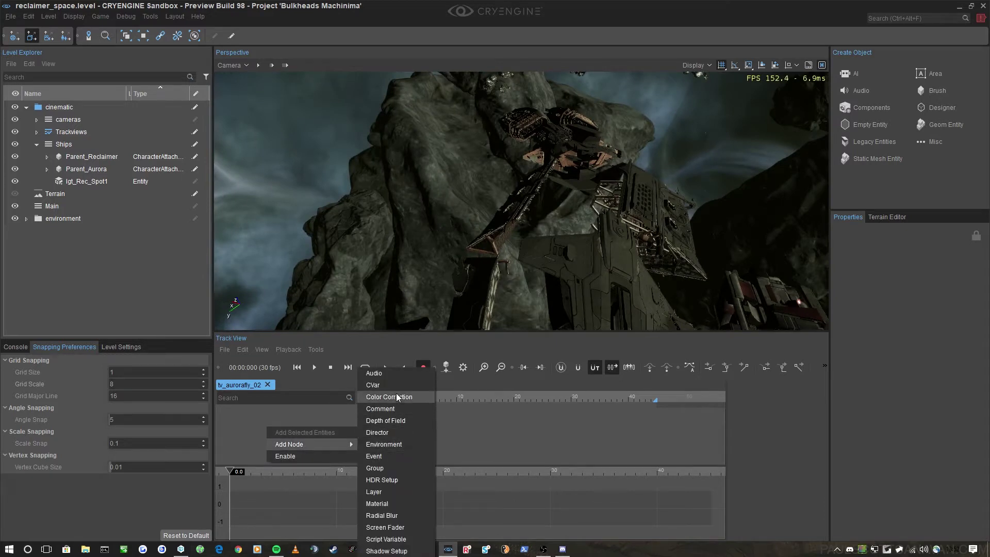
pyautogui.click(384, 432)
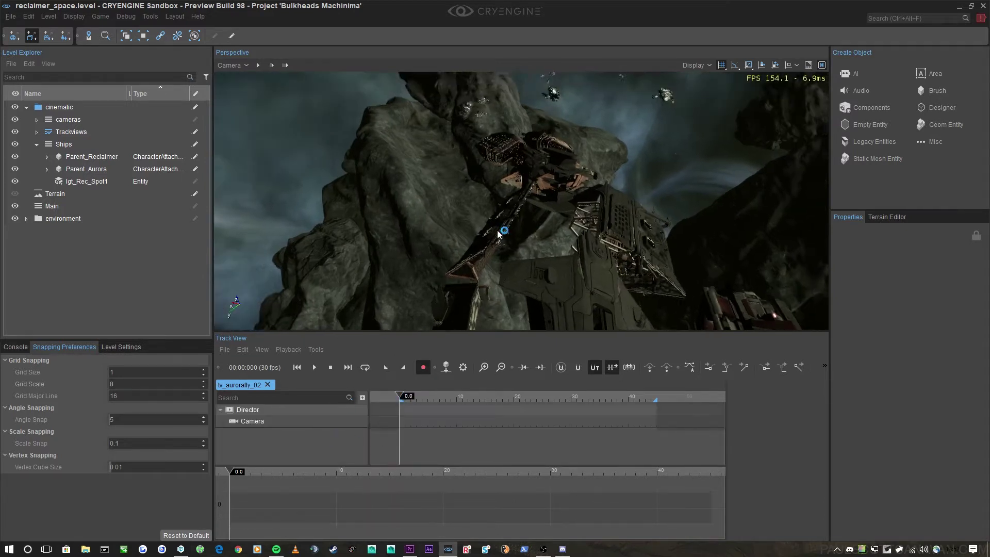
# Step: Collapse the Director node, add a Group node to the sequence and rename it Cameras
pyautogui.click(221, 410)
pyautogui.rightClick(268, 435)
pyautogui.moveTo(309, 451)
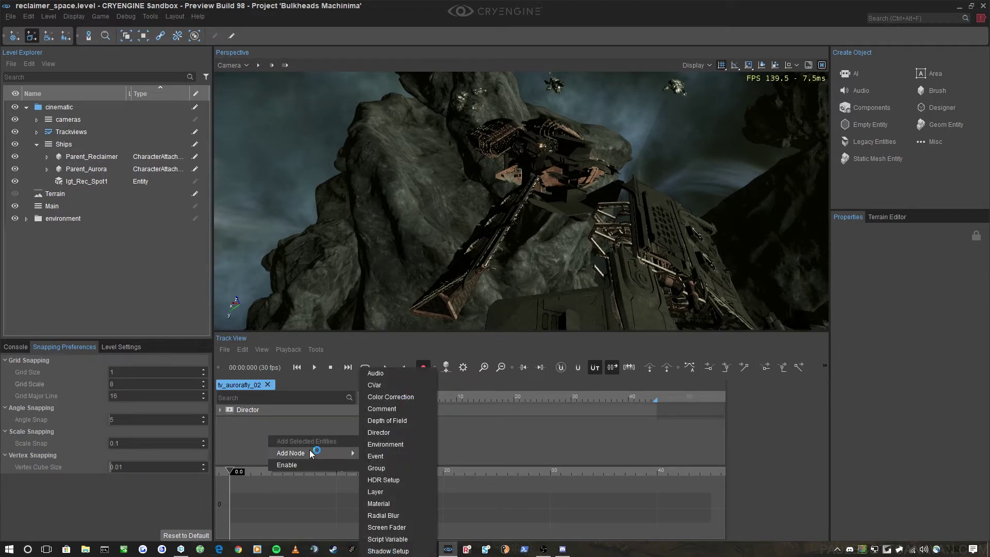
pyautogui.click(389, 468)
pyautogui.click(247, 420)
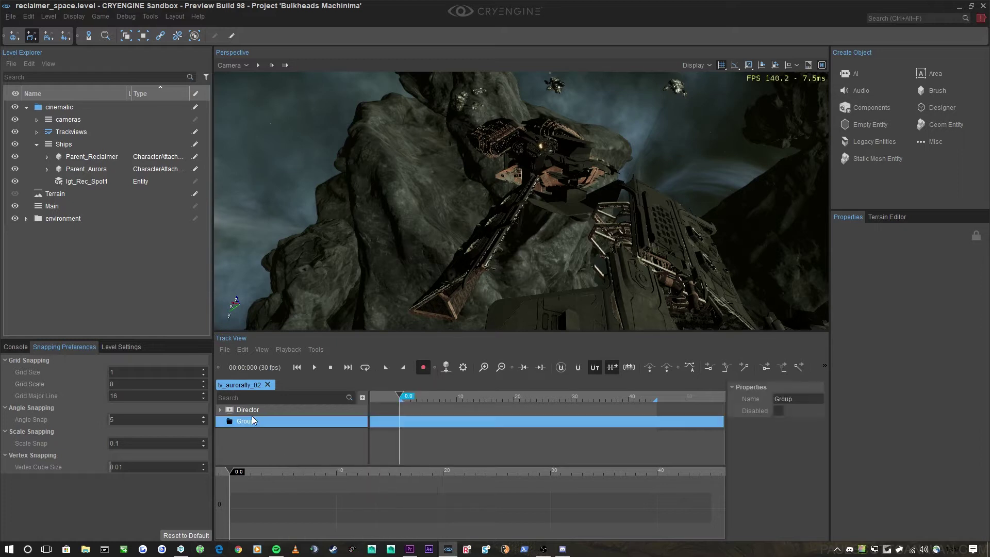
pyautogui.rightClick(247, 421)
pyautogui.click(291, 463)
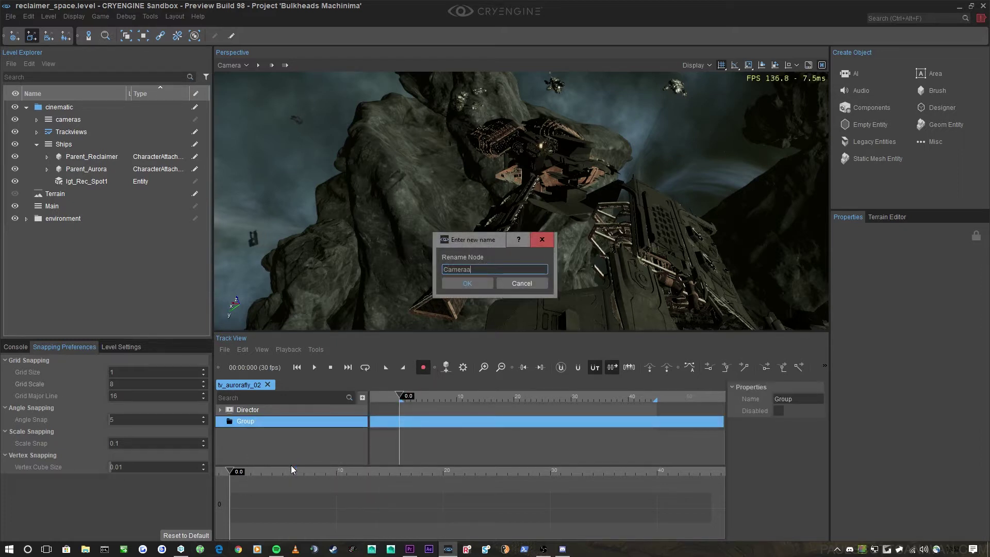
pyautogui.write('Cameras')
pyautogui.press('Return')
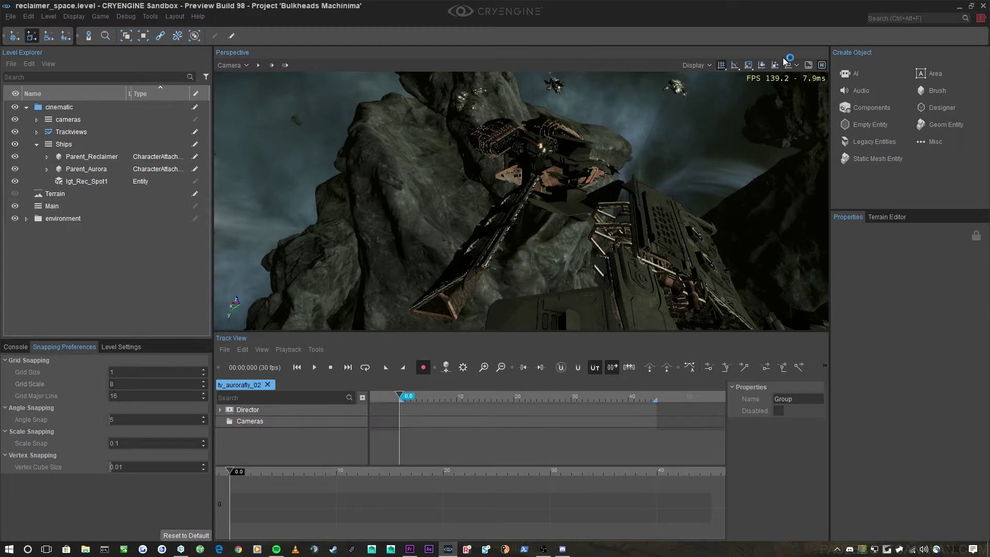
# Step: Select Parent_Aurora in the Ships layer and inspect the Aurora ship and its child entities
pyautogui.press('w')
pyautogui.moveTo(593, 142); pyautogui.dragTo(587, 135, button='right')
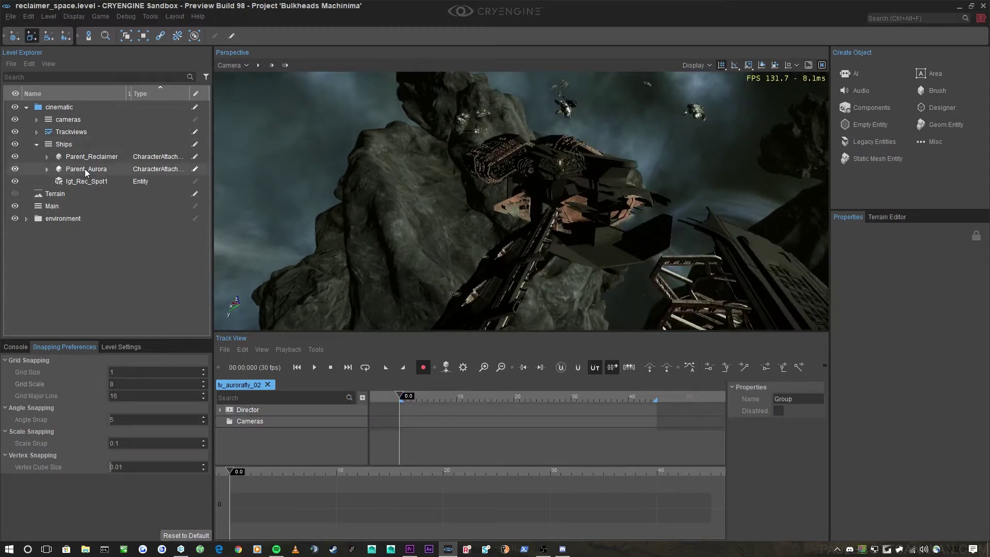
pyautogui.doubleClick(84, 169)
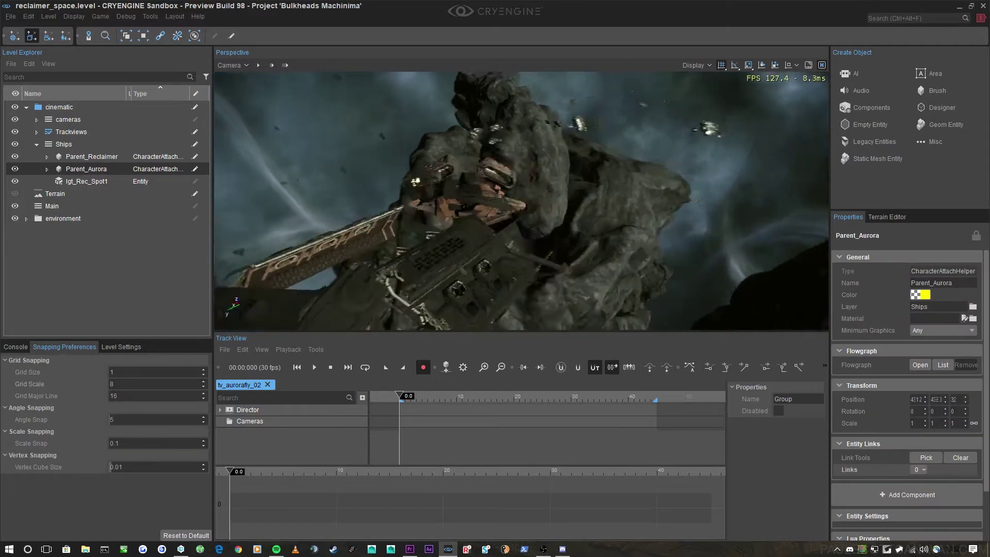
pyautogui.press('w')
pyautogui.moveTo(589, 196); pyautogui.dragTo(725, 201, button='right')
pyautogui.scroll(-2, 614, 191)
pyautogui.press('a')
pyautogui.press('w')
pyautogui.scroll(-1, 677, 190)
pyautogui.press('s')
pyautogui.press('w')
pyautogui.scroll(-1, 724, 201)
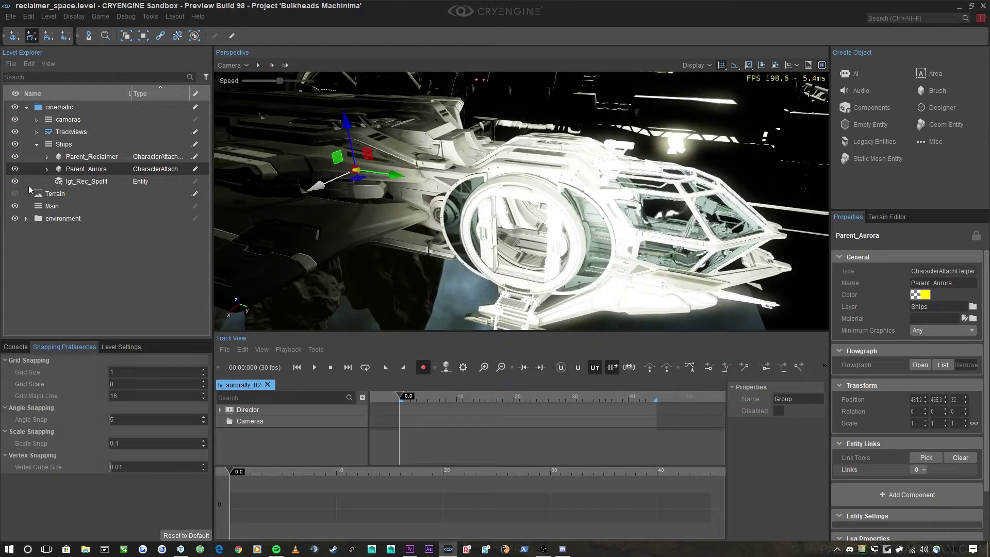
pyautogui.doubleClick(72, 170)
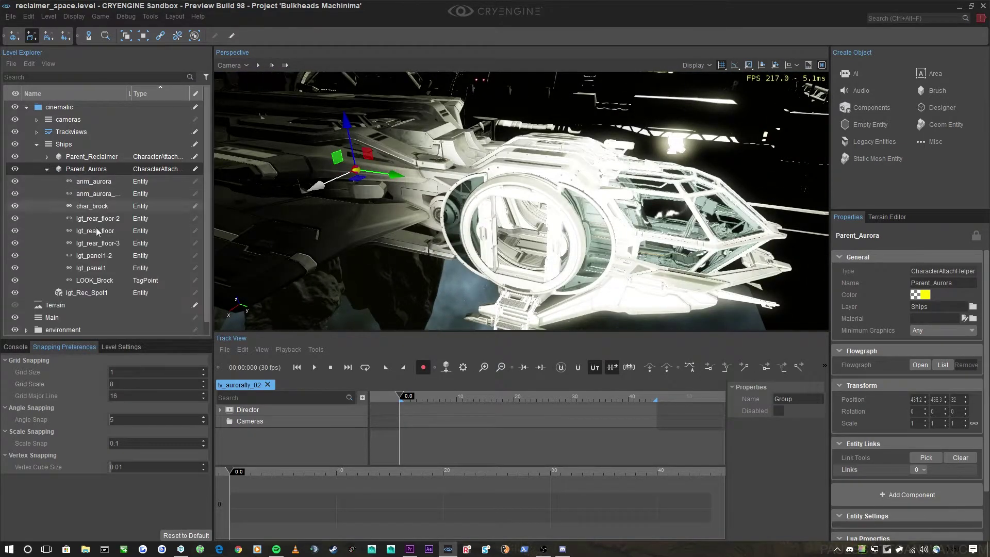
pyautogui.click(46, 169)
pyautogui.moveTo(593, 247); pyautogui.dragTo(632, 274, button='right')
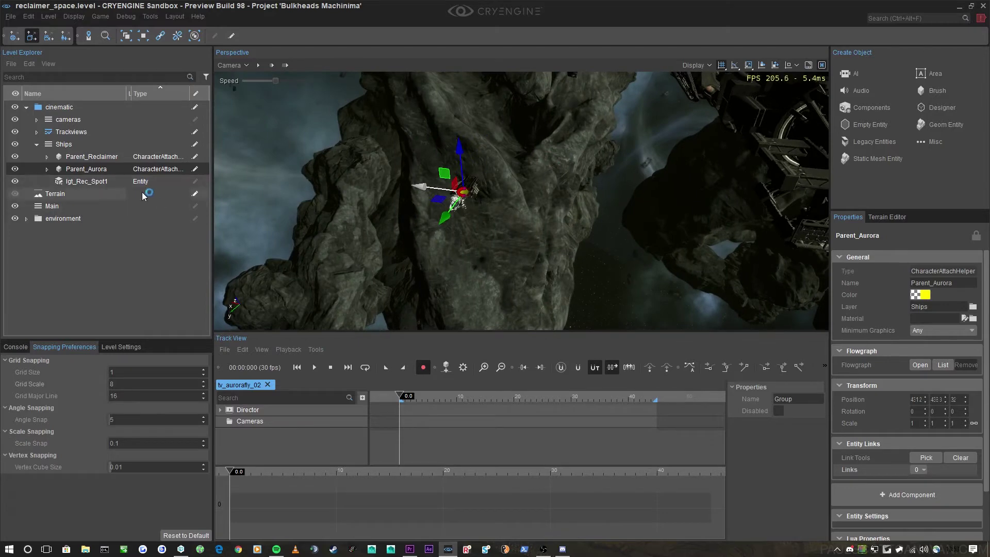
# Step: Add the selected Parent_Aurora entity to the tv_aurorafly_02 sequence
pyautogui.rightClick(317, 435)
pyautogui.click(340, 440)
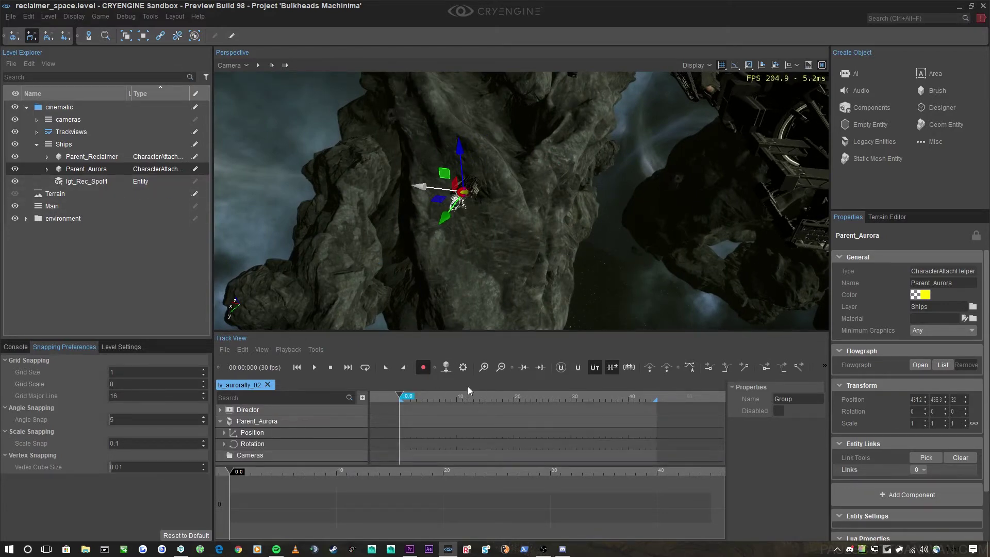
pyautogui.moveTo(600, 178); pyautogui.dragTo(627, 159, button='right')
pyautogui.moveTo(444, 314); pyautogui.dragTo(471, 194, button='right')
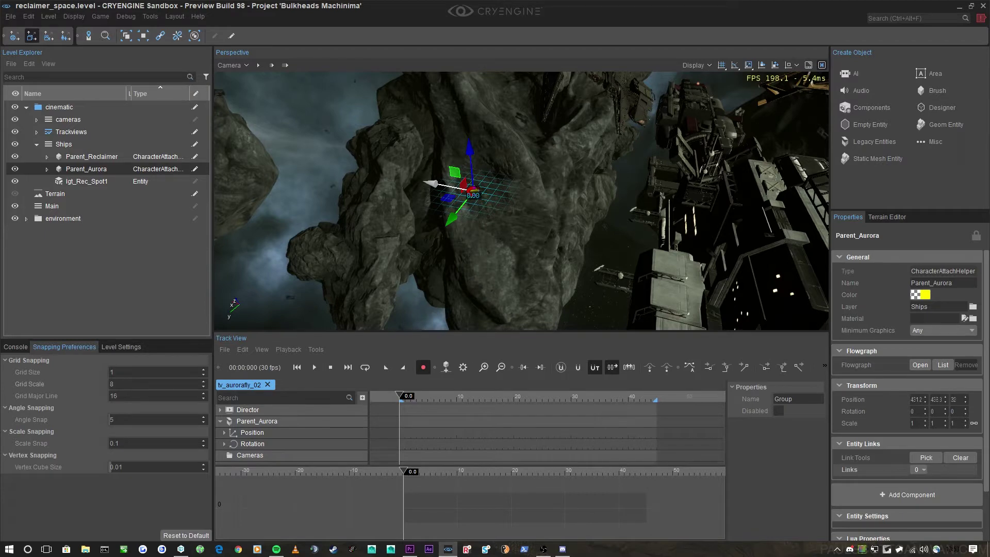
pyautogui.click(859, 548)
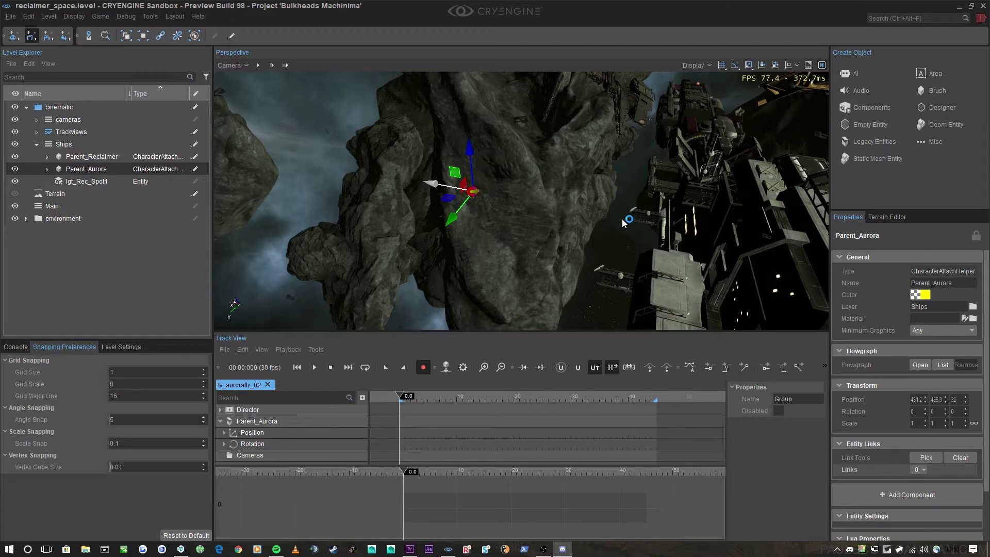
pyautogui.moveTo(622, 219); pyautogui.dragTo(533, 190, button='right')
pyautogui.press('s')
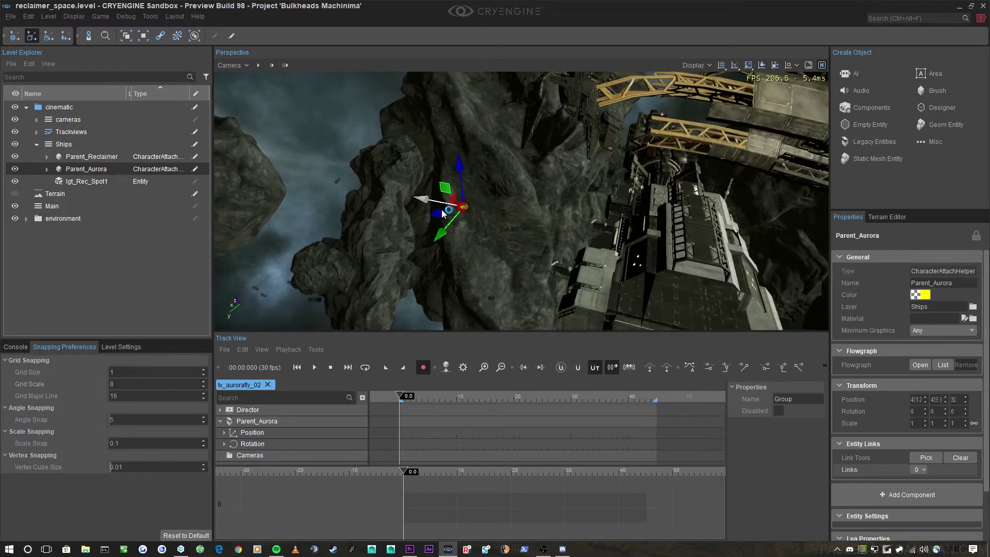
pyautogui.press('Escape')
pyautogui.click(543, 550)
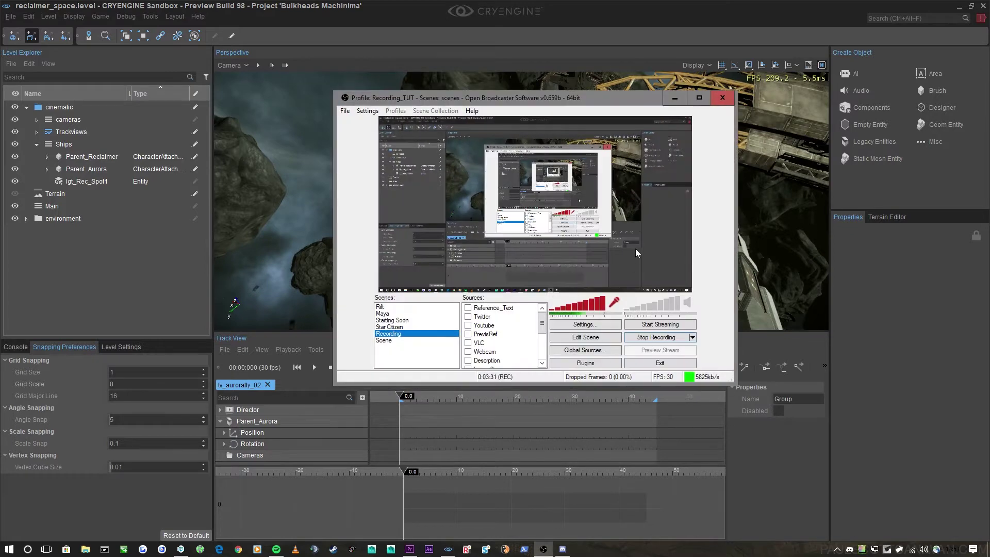
pyautogui.moveTo(570, 99); pyautogui.dragTo(989, 155)
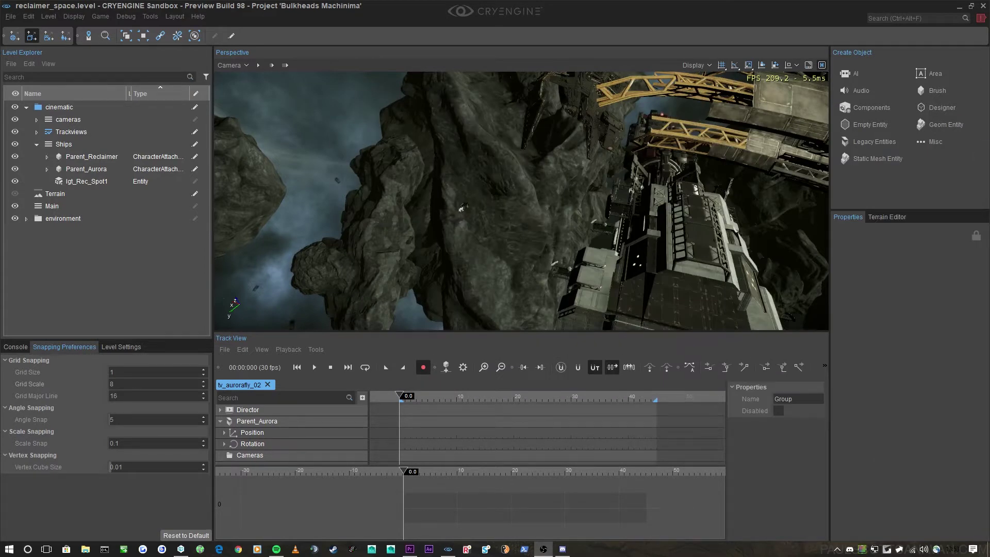
pyautogui.moveTo(520, 201); pyautogui.dragTo(537, 206, button='right')
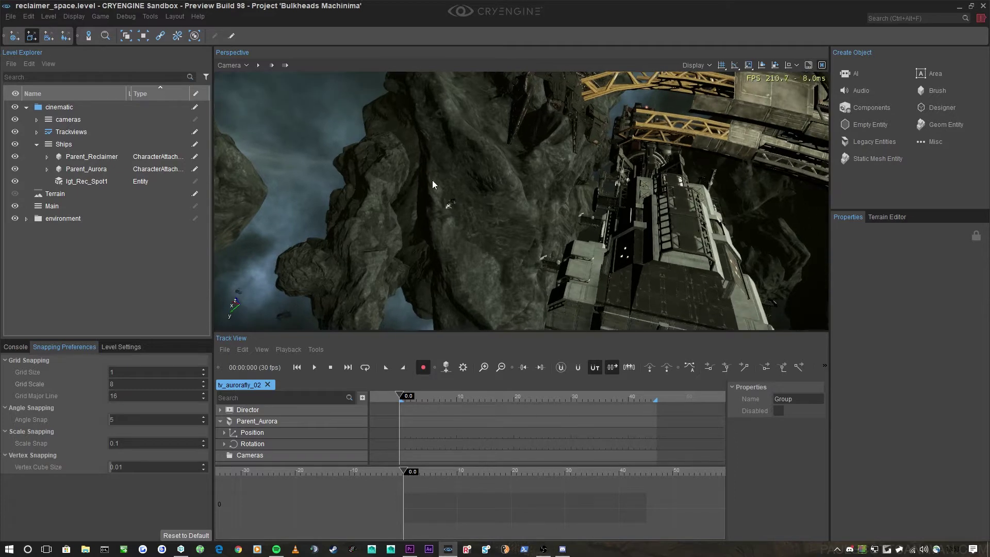
# Step: Select Parent_Aurora and record its starting position at 0 seconds, moving it to about (385, 37.552, 113.274)
pyautogui.click(82, 168)
pyautogui.scroll(2, 448, 206)
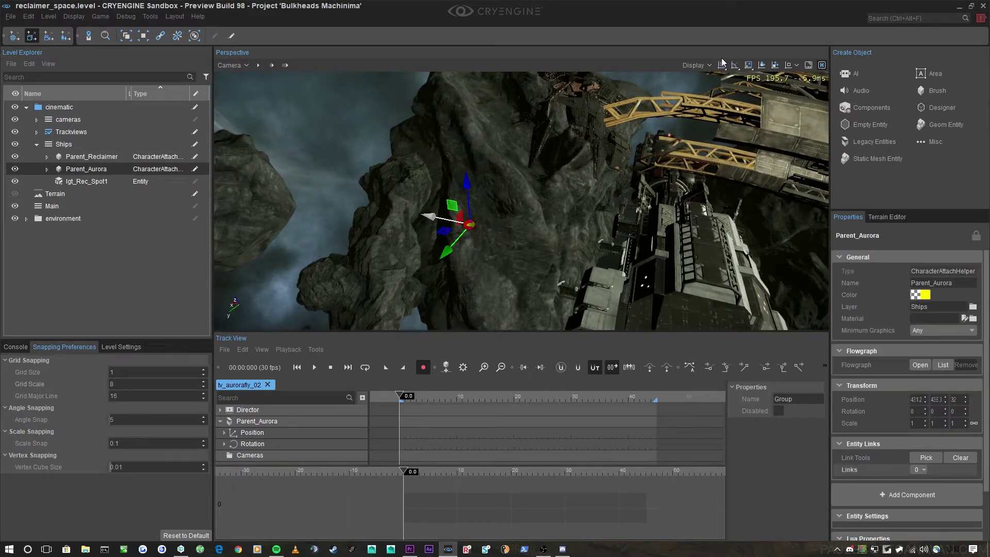
pyautogui.moveTo(444, 232); pyautogui.dragTo(578, 123)
pyautogui.moveTo(579, 124); pyautogui.dragTo(593, 80, button='right')
pyautogui.press('w')
pyautogui.moveTo(574, 264)
pyautogui.mouseDown(button='right')
pyautogui.moveTo(590, 262)
pyautogui.moveTo(573, 264)
pyautogui.mouseUp(button='right')
pyautogui.scroll(1, 590, 262)
pyautogui.moveTo(569, 263); pyautogui.dragTo(546, 161)
pyautogui.moveTo(545, 160); pyautogui.dragTo(612, 208, button='right')
pyautogui.press('w')
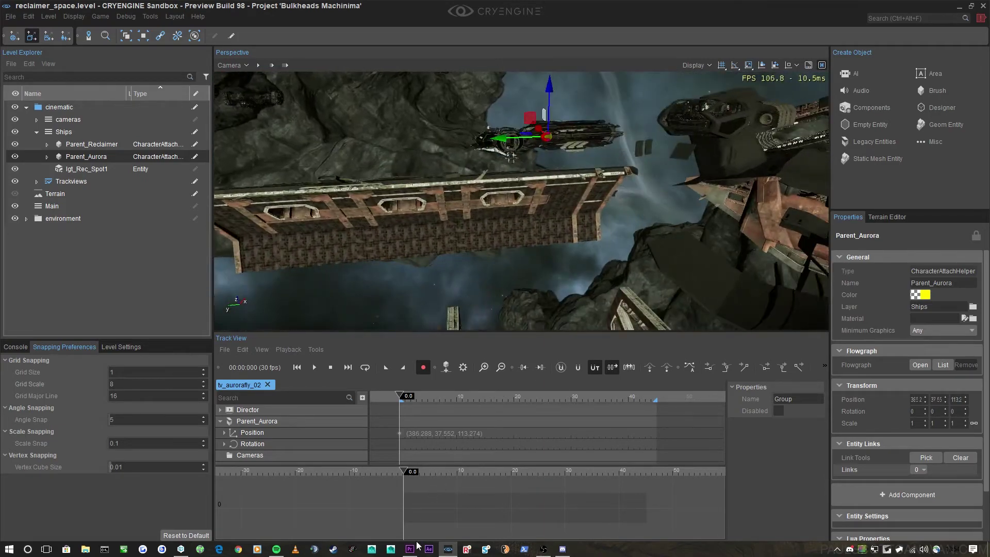
# Step: Switch to Premiere Pro, mute Audio 1 and review the Seq_Bulkheads_Reclaimer edit from 00:00:43:21 to 00:01:00:06
pyautogui.click(410, 548)
pyautogui.moveTo(666, 357); pyautogui.dragTo(612, 366)
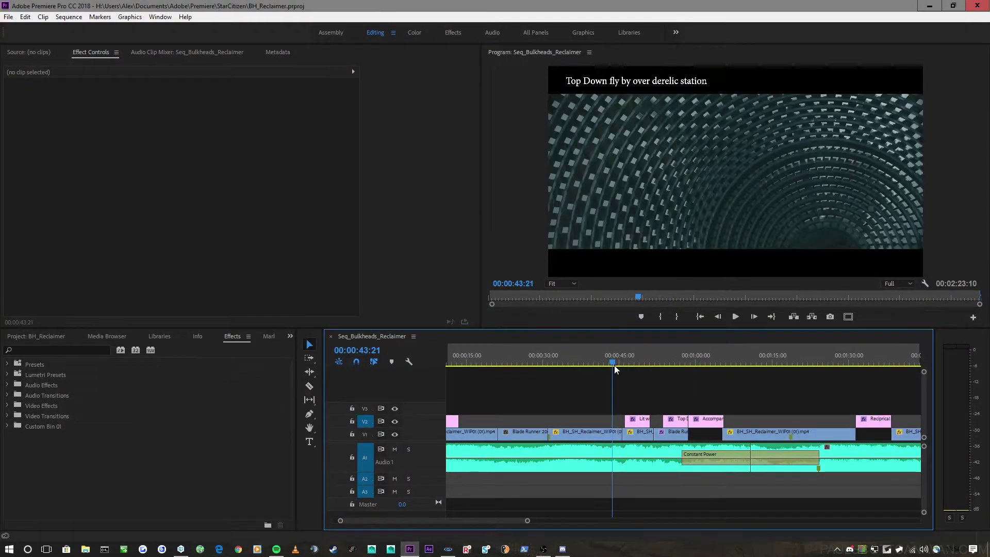
pyautogui.click(395, 449)
pyautogui.press('space')
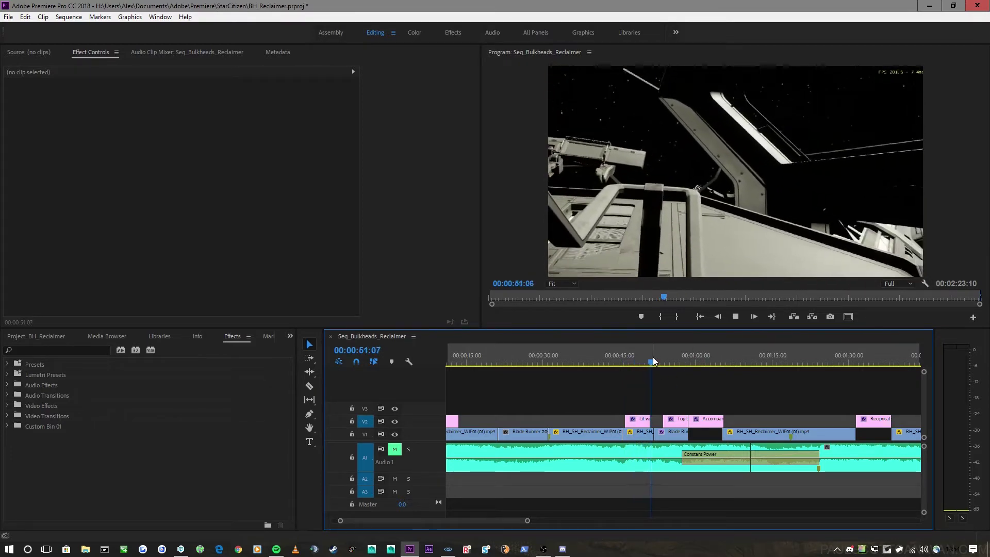
pyautogui.moveTo(652, 358); pyautogui.dragTo(696, 352)
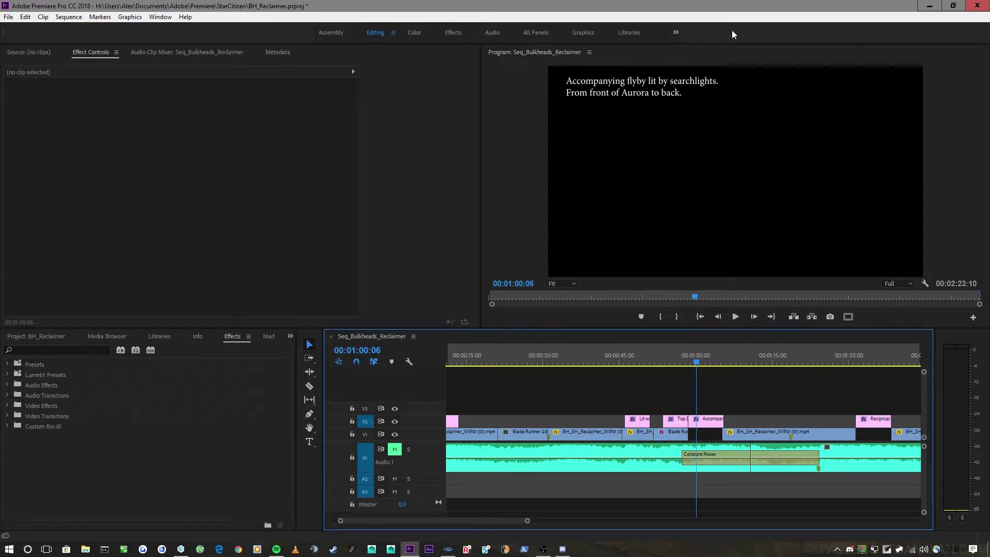
# Step: Return to CRYENGINE and shift Parent_Aurora's starting position at 0 seconds along X to about 393.956
pyautogui.click(929, 6)
pyautogui.moveTo(688, 163); pyautogui.dragTo(573, 74, button='right')
pyautogui.moveTo(576, 146); pyautogui.dragTo(523, 304, button='right')
pyautogui.moveTo(549, 219); pyautogui.dragTo(569, 224)
pyautogui.moveTo(569, 224); pyautogui.dragTo(517, 354, button='right')
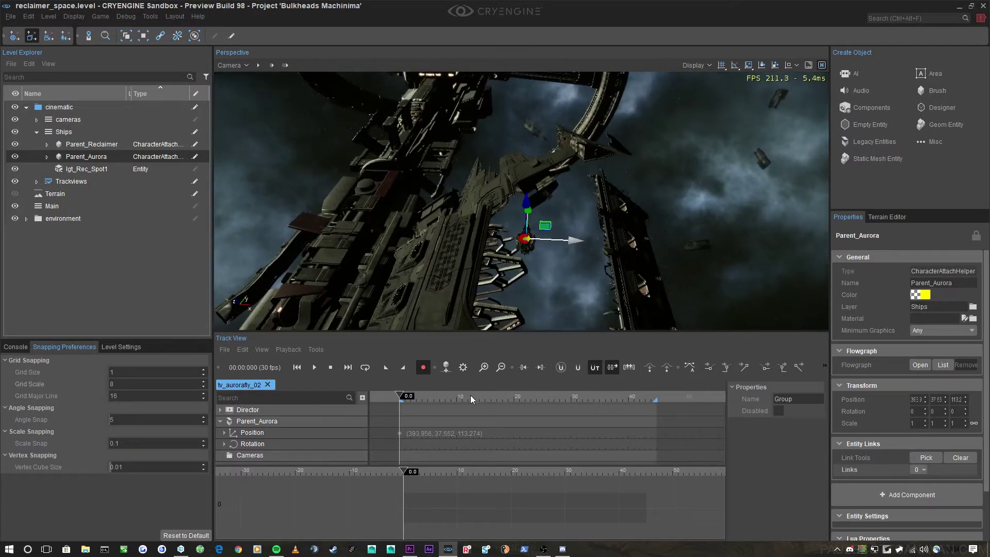
# Step: Record a Position key for Parent_Aurora at 45 seconds, moving the ship along Y past the station to about 1095.301
pyautogui.moveTo(471, 396); pyautogui.dragTo(715, 398)
pyautogui.moveTo(640, 313); pyautogui.dragTo(475, 268, button='right')
pyautogui.moveTo(481, 268); pyautogui.dragTo(505, 107)
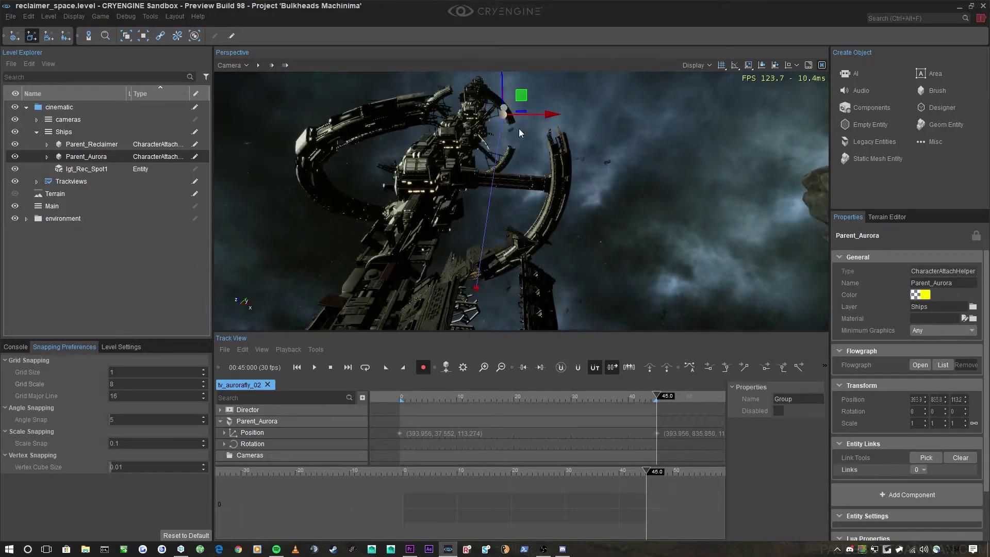
pyautogui.moveTo(519, 130); pyautogui.dragTo(418, 163, button='right')
pyautogui.moveTo(387, 196); pyautogui.dragTo(519, 214)
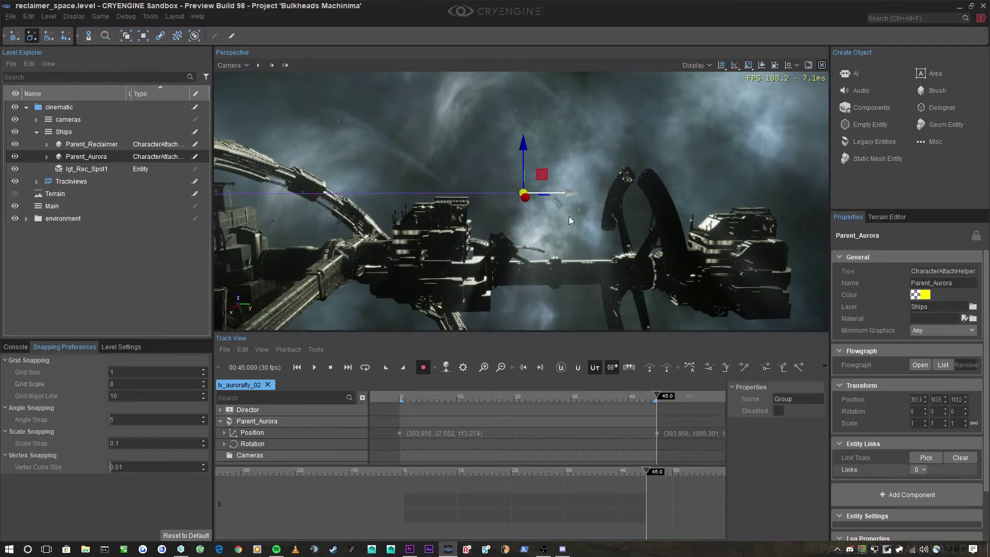
# Step: Lower the Aurora's end position at 45 seconds and shift it sideways, to about (359.490, 1095.301, 38.259)
pyautogui.moveTo(569, 221); pyautogui.dragTo(449, 221, button='right')
pyautogui.moveTo(438, 121)
pyautogui.mouseDown(button='right')
pyautogui.moveTo(454, 116)
pyautogui.moveTo(438, 122)
pyautogui.mouseUp(button='right')
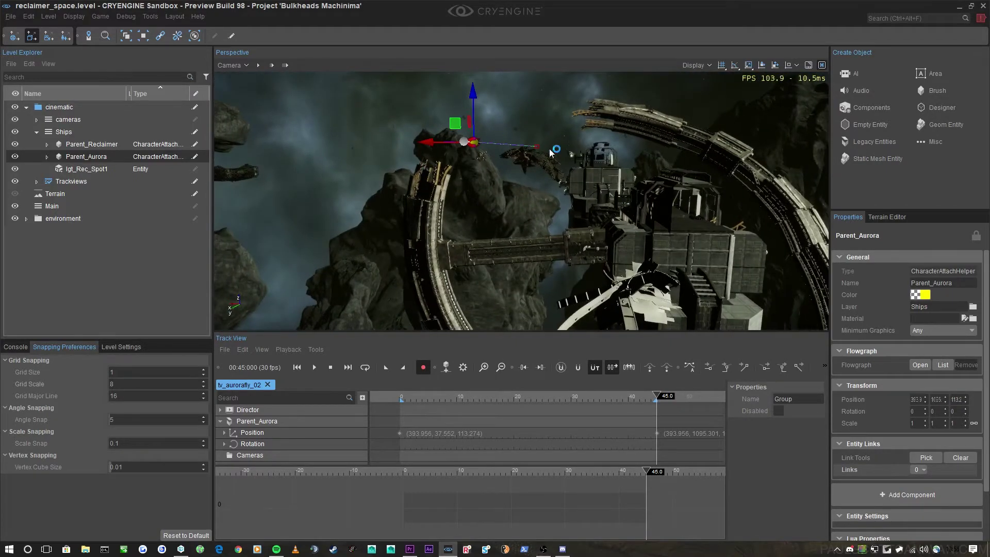
pyautogui.moveTo(550, 152); pyautogui.dragTo(486, 140, button='right')
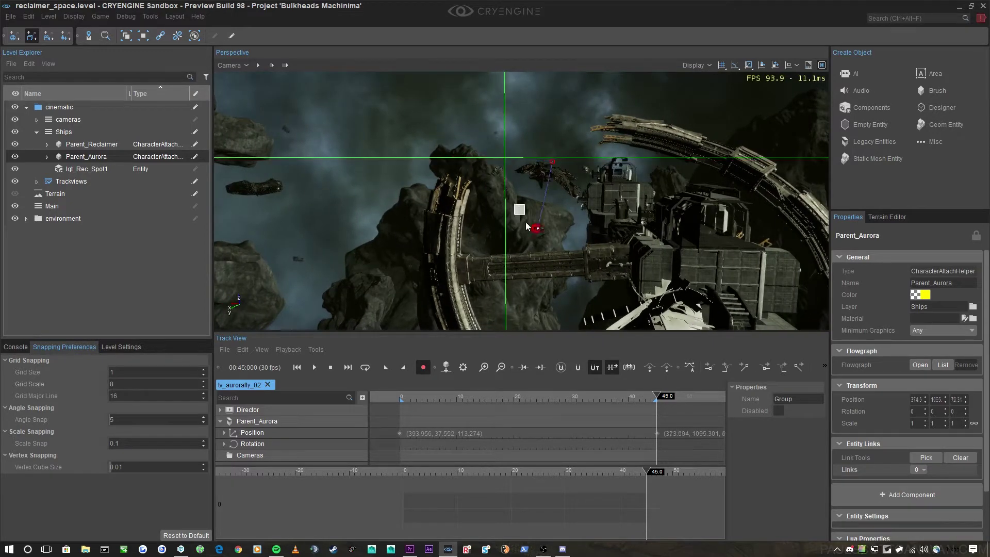
pyautogui.moveTo(541, 259); pyautogui.dragTo(536, 256)
# Step: Preview the flyby beside the station and retime Parent_Aurora's end Position key to about 30 seconds
pyautogui.press('w')
pyautogui.moveTo(537, 255); pyautogui.dragTo(587, 250, button='right')
pyautogui.press('w')
pyautogui.scroll(2, 536, 231)
pyautogui.press('s')
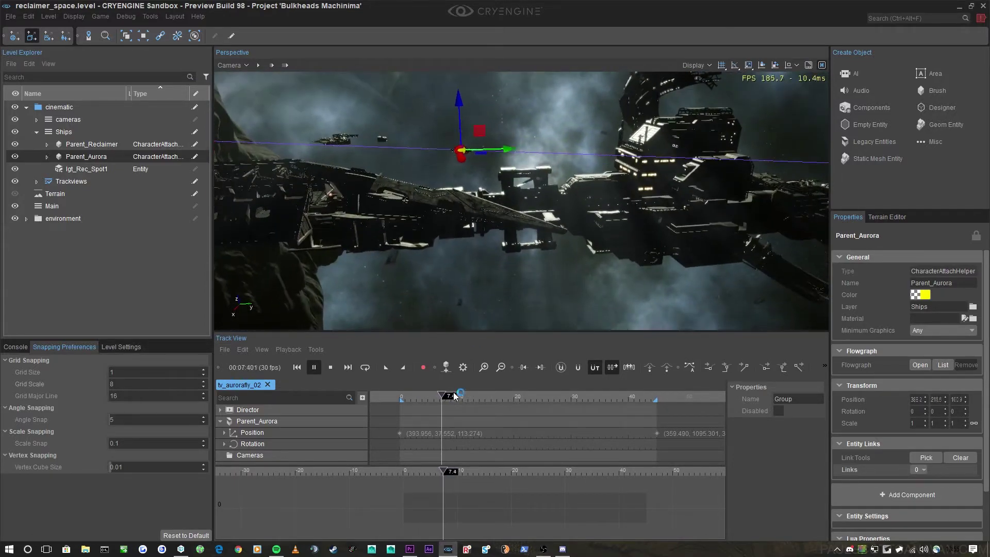
pyautogui.click(656, 431)
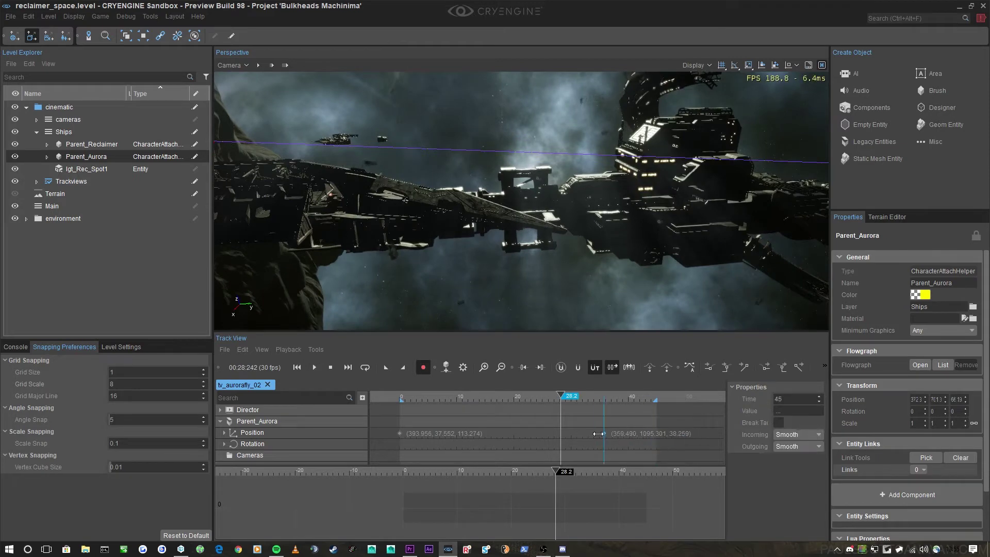
pyautogui.scroll(4, 564, 438)
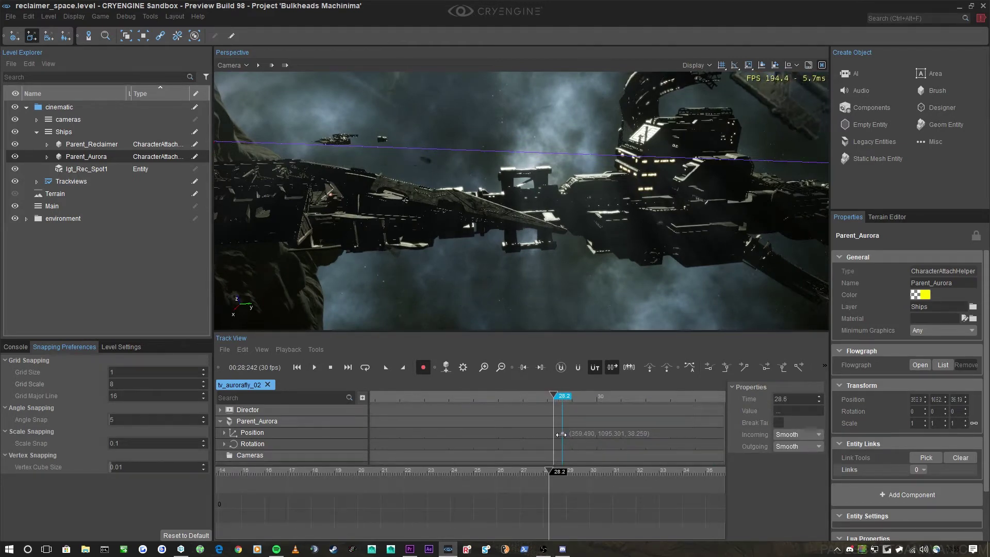
pyautogui.moveTo(561, 435); pyautogui.dragTo(596, 439)
pyautogui.scroll(-4, 580, 422)
# Step: Replay tv_aurorafly_02 from the start and examine the Aurora's speed and path along the station from several angles
pyautogui.moveTo(590, 211); pyautogui.dragTo(731, 166, button='right')
pyautogui.press('a')
pyautogui.press('s')
pyautogui.click(478, 400)
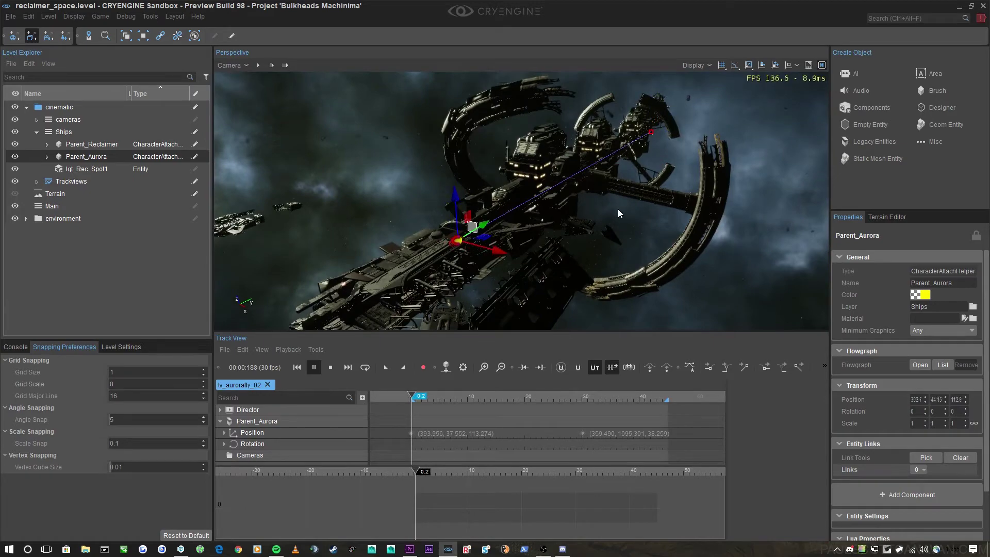
pyautogui.press('w')
pyautogui.moveTo(619, 213); pyautogui.dragTo(789, 217, button='right')
pyautogui.press('w')
pyautogui.press('a')
pyautogui.press('w')
pyautogui.scroll(2, 747, 204)
pyautogui.scroll(-3, 739, 193)
pyautogui.scroll(1, 738, 191)
pyautogui.scroll(2, 745, 199)
pyautogui.scroll(2, 660, 252)
pyautogui.moveTo(670, 247); pyautogui.dragTo(637, 260, button='right')
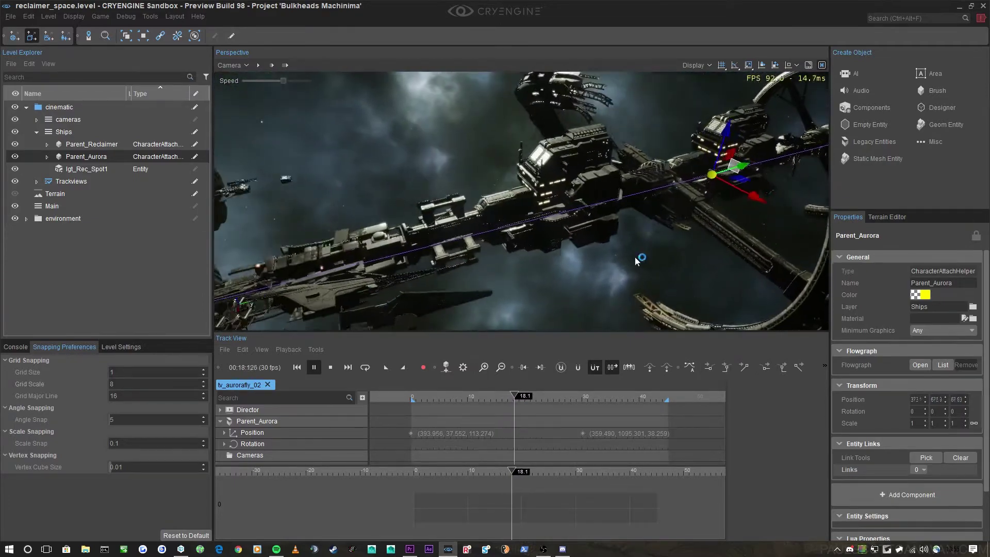
# Step: Retime Parent_Aurora's end Position key to about 23.367 seconds and replay the flyby
pyautogui.moveTo(599, 427); pyautogui.dragTo(544, 431)
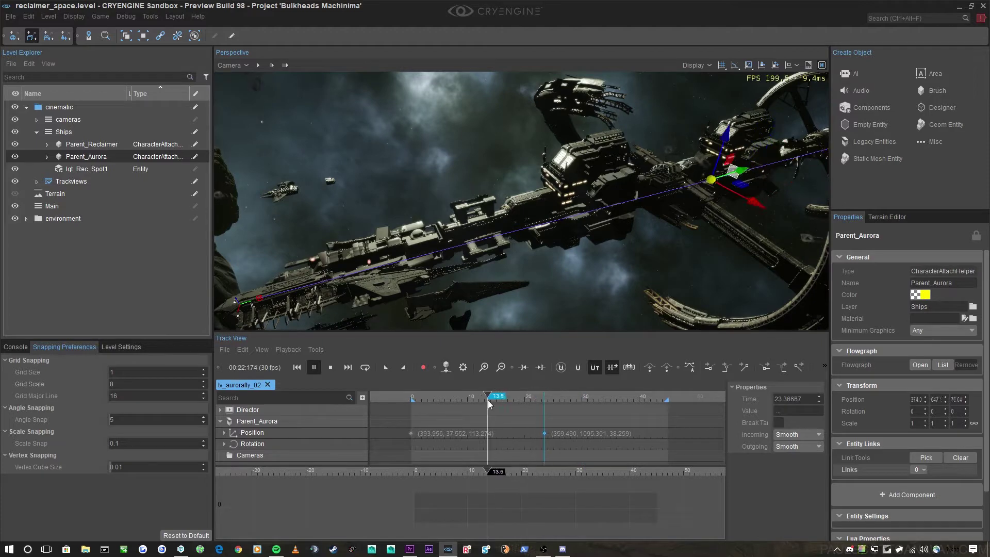
pyautogui.moveTo(601, 286)
pyautogui.mouseDown(button='right')
pyautogui.moveTo(564, 281)
pyautogui.moveTo(592, 281)
pyautogui.mouseUp(button='right')
pyautogui.click(428, 401)
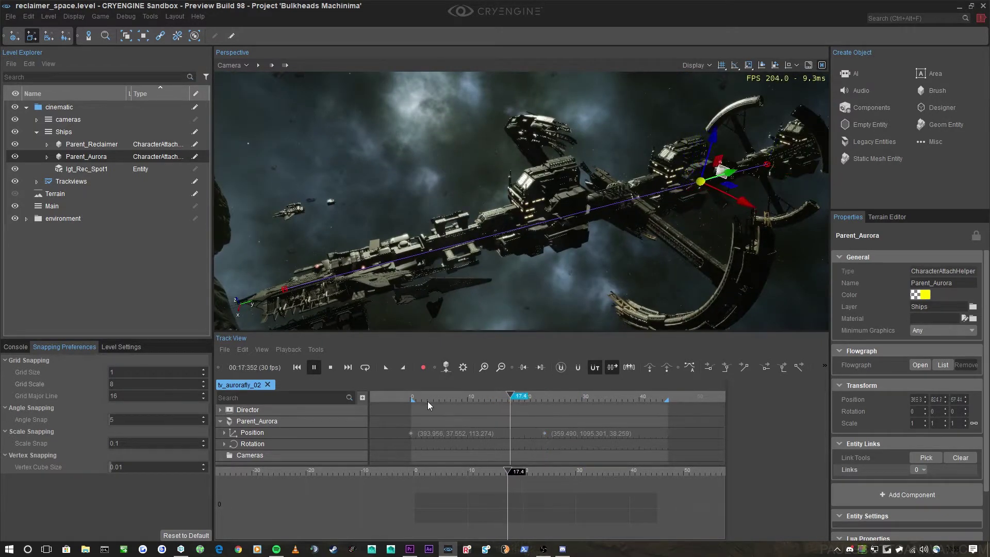
pyautogui.click(427, 397)
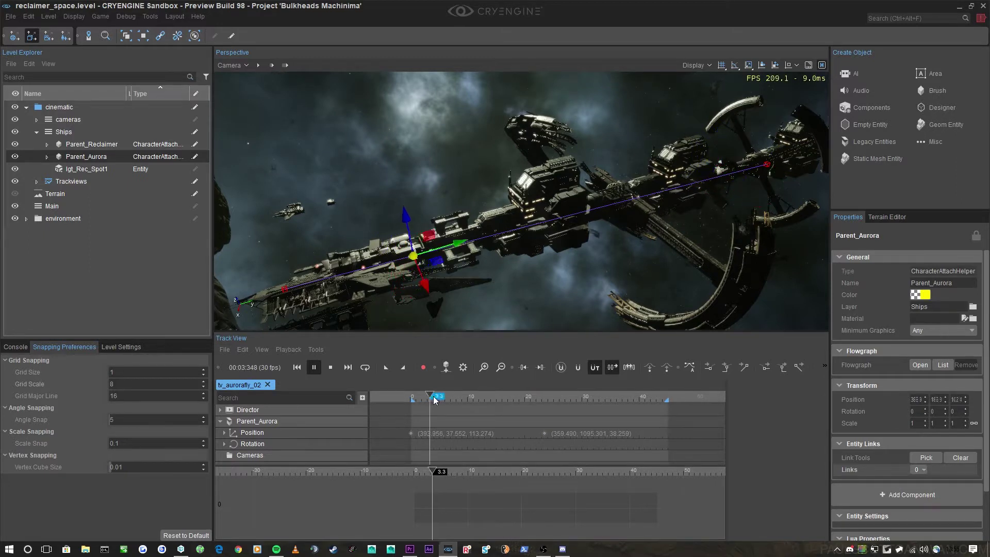
# Step: Unlock the environment folder's grp_debris_station layers for editing and lock the cinematic folder's layers
pyautogui.click(27, 219)
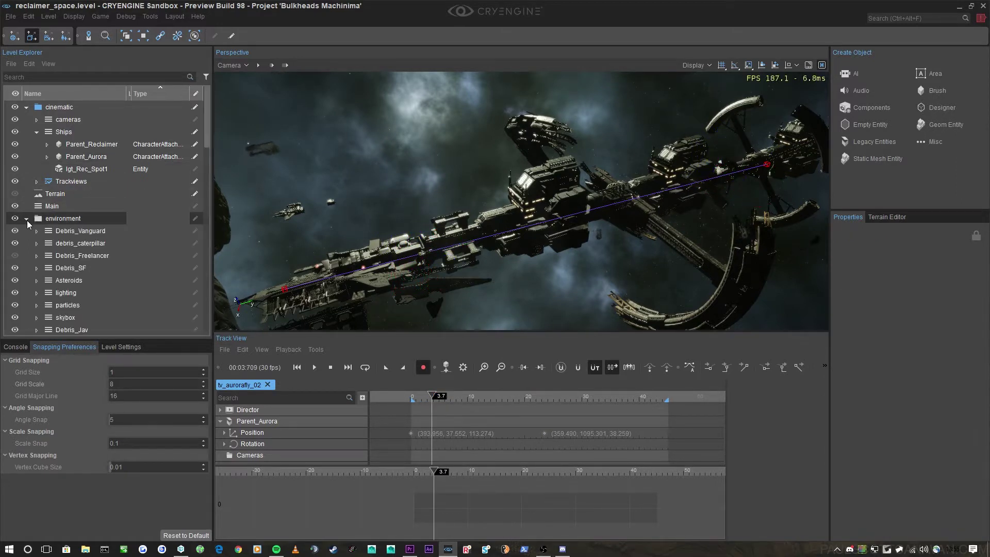
pyautogui.scroll(-5, 139, 227)
pyautogui.click(47, 144)
pyautogui.click(45, 144)
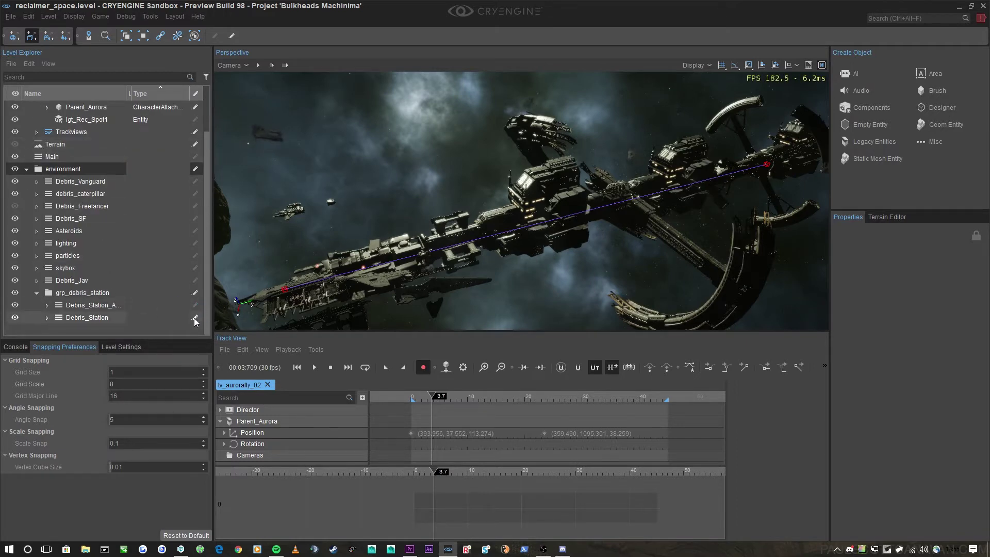
pyautogui.moveTo(344, 309); pyautogui.dragTo(345, 309, button='right')
pyautogui.scroll(2, 156, 197)
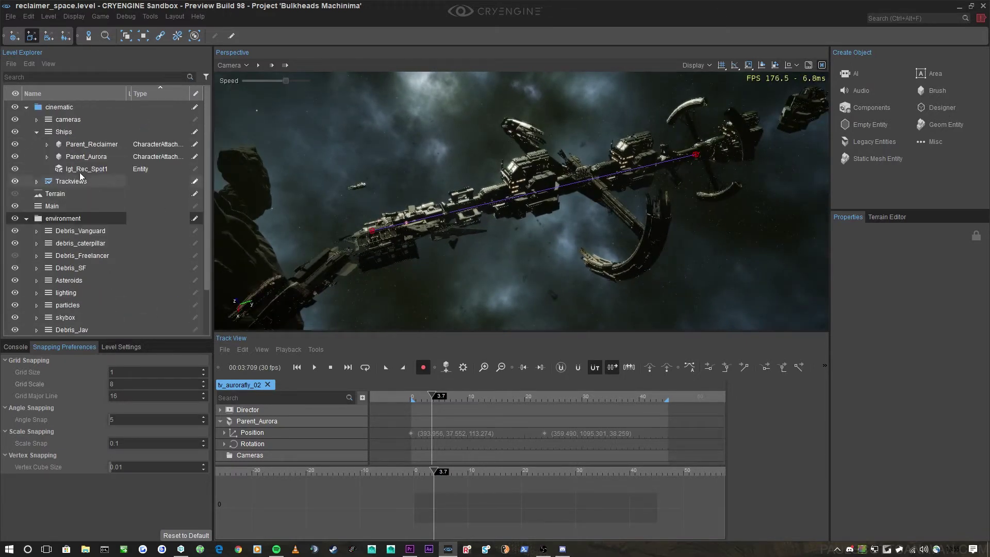
pyautogui.click(43, 130)
pyautogui.click(196, 107)
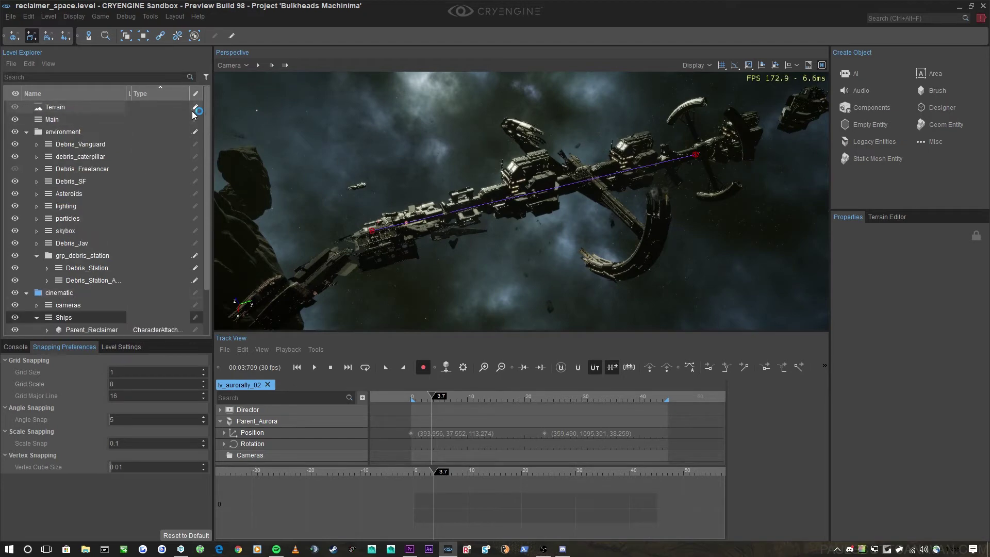
pyautogui.scroll(-2, 88, 255)
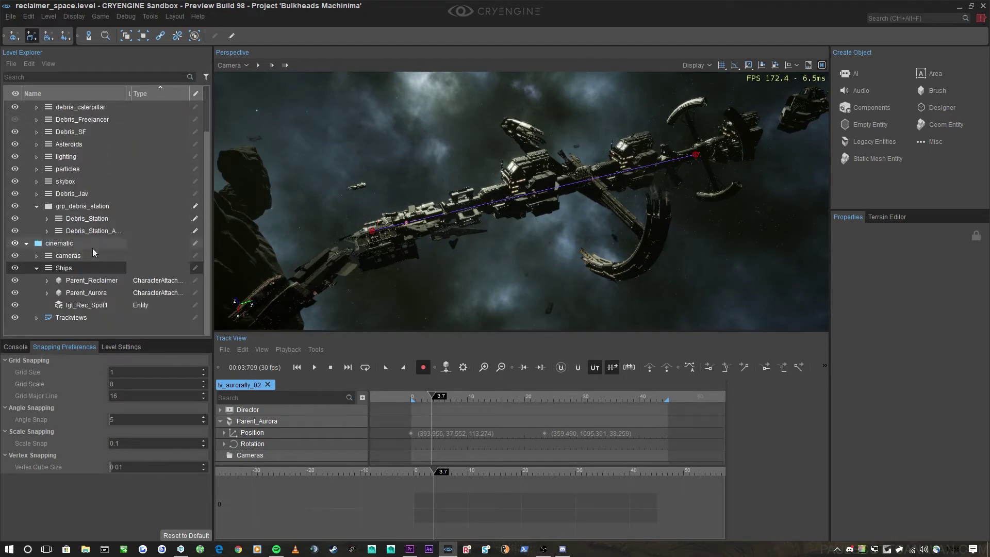
# Step: Select all the derelict station brushes and shift them together along the Y axis with grid snapping on
pyautogui.moveTo(382, 298)
pyautogui.mouseDown()
pyautogui.moveTo(508, 242)
pyautogui.moveTo(893, 13)
pyautogui.mouseUp()
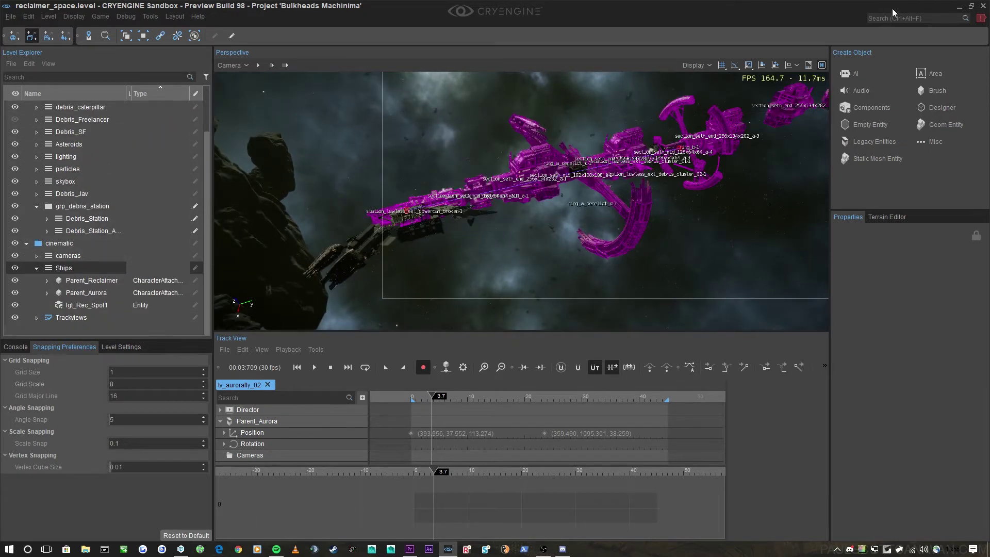
pyautogui.moveTo(670, 181); pyautogui.dragTo(671, 181, button='right')
pyautogui.click(289, 89)
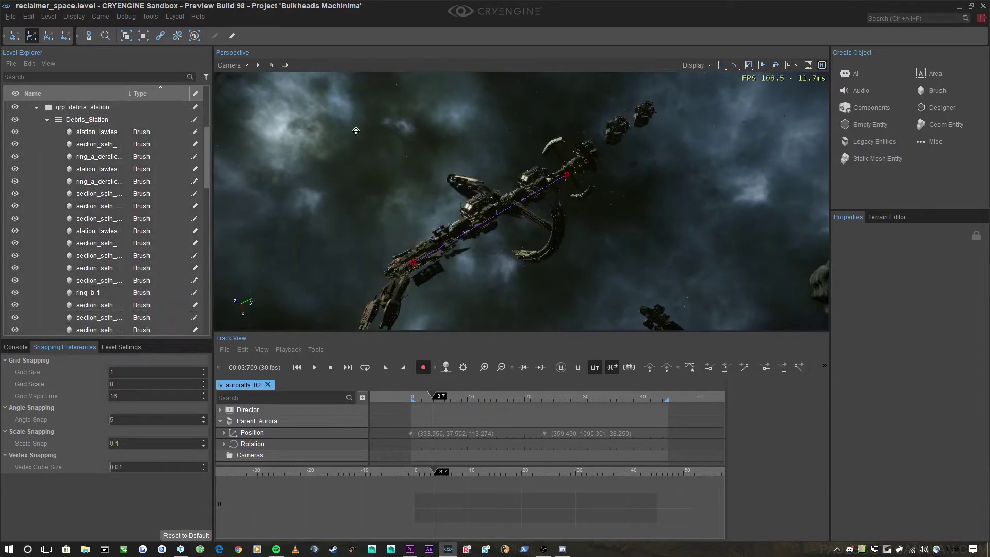
pyautogui.moveTo(393, 152); pyautogui.dragTo(387, 298, button='right')
pyautogui.moveTo(311, 298); pyautogui.dragTo(709, 86)
pyautogui.moveTo(708, 89); pyautogui.dragTo(521, 205, button='right')
pyautogui.moveTo(529, 200); pyautogui.dragTo(617, 206)
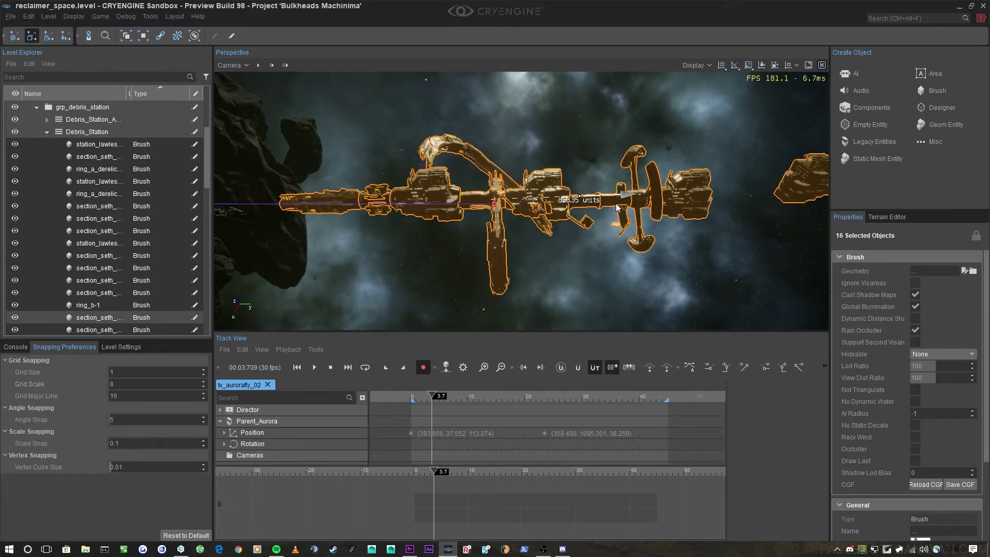
pyautogui.hotkey('ctrl', 'z')
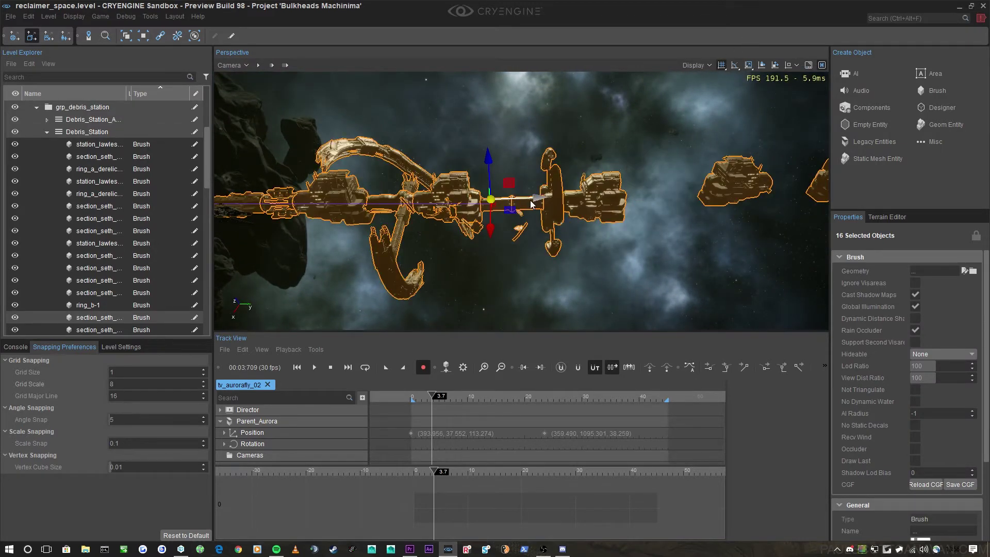
pyautogui.moveTo(531, 203); pyautogui.dragTo(613, 219)
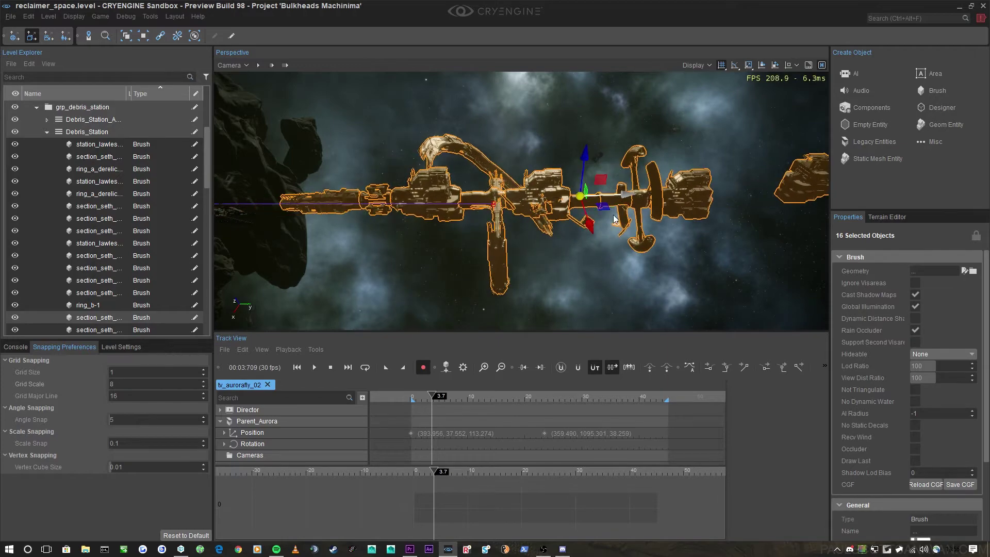
# Step: Deselect the station, return to 0 seconds and retime Parent_Aurora's end Position key to 45 seconds
pyautogui.press('w')
pyautogui.moveTo(613, 219)
pyautogui.mouseDown(button='right')
pyautogui.moveTo(541, 214)
pyautogui.moveTo(573, 232)
pyautogui.moveTo(611, 234)
pyautogui.moveTo(577, 265)
pyautogui.mouseUp(button='right')
pyautogui.click(577, 265)
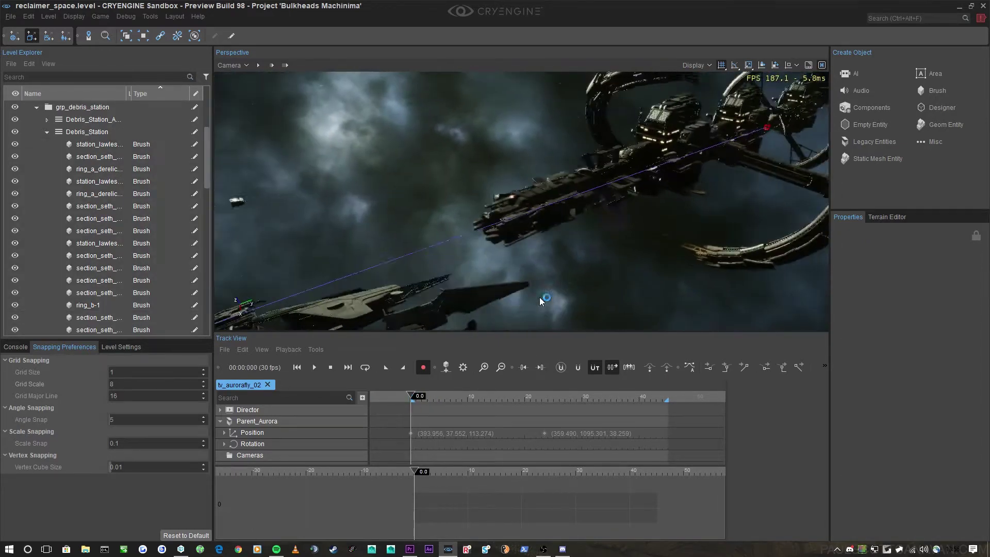
pyautogui.click(544, 433)
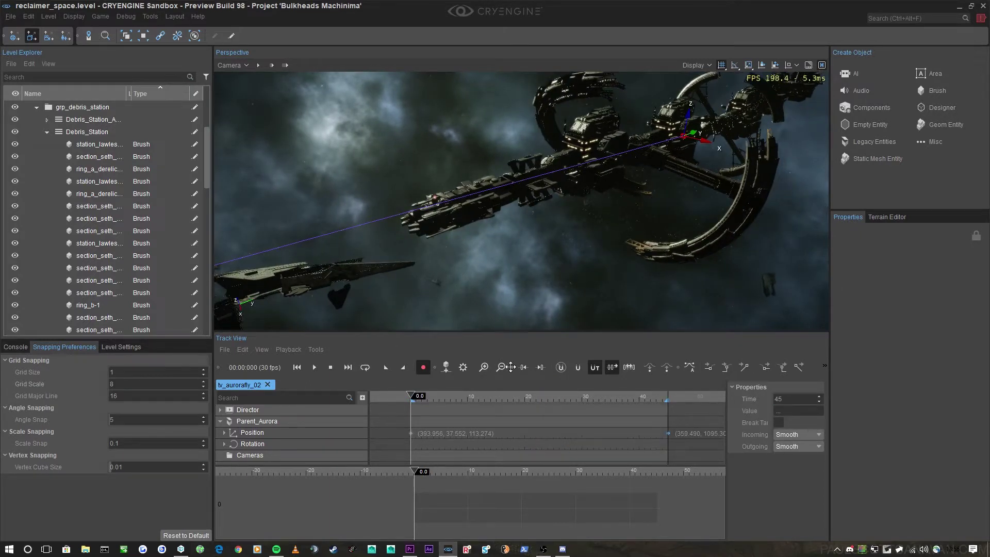
# Step: Collapse and lock the grp_debris_station folder, and unlock the cinematic folder's Ships, Trackviews and cameras layers for editing
pyautogui.scroll(4, 83, 175)
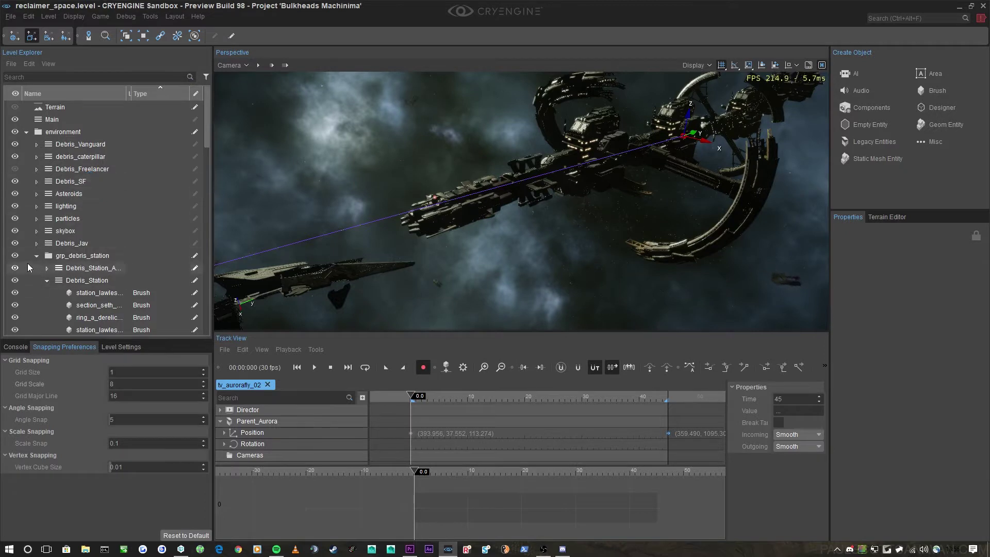
pyautogui.click(47, 281)
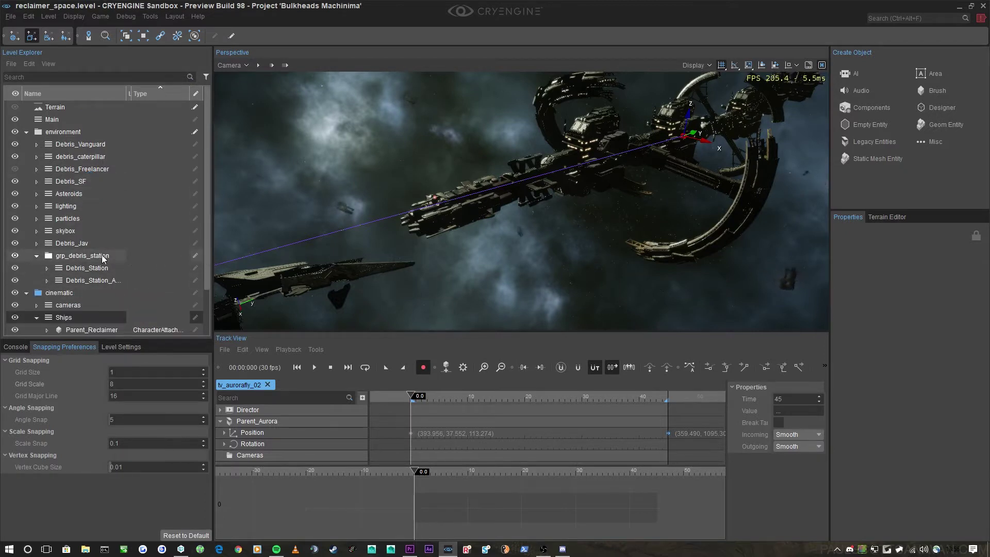
pyautogui.click(38, 256)
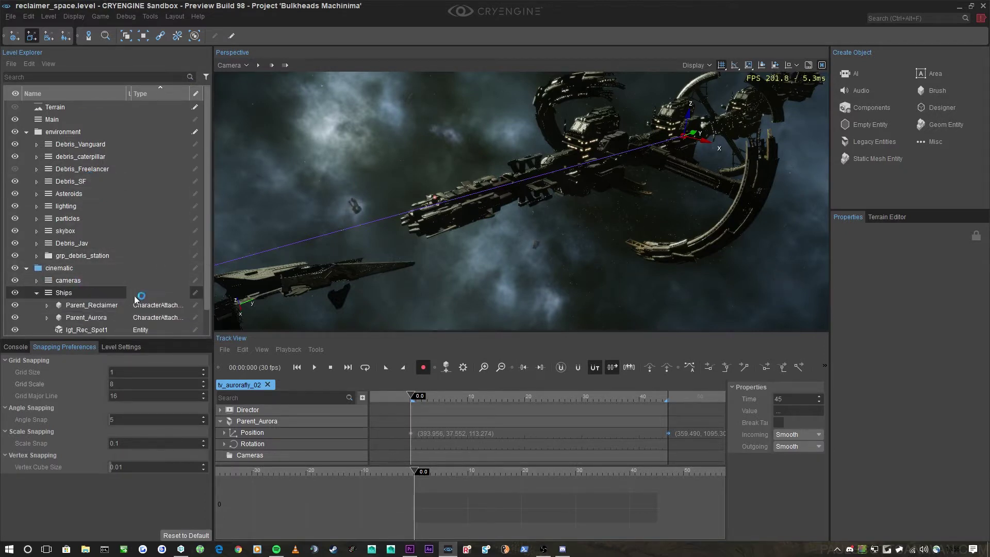
pyautogui.scroll(-1, 168, 262)
pyautogui.click(196, 294)
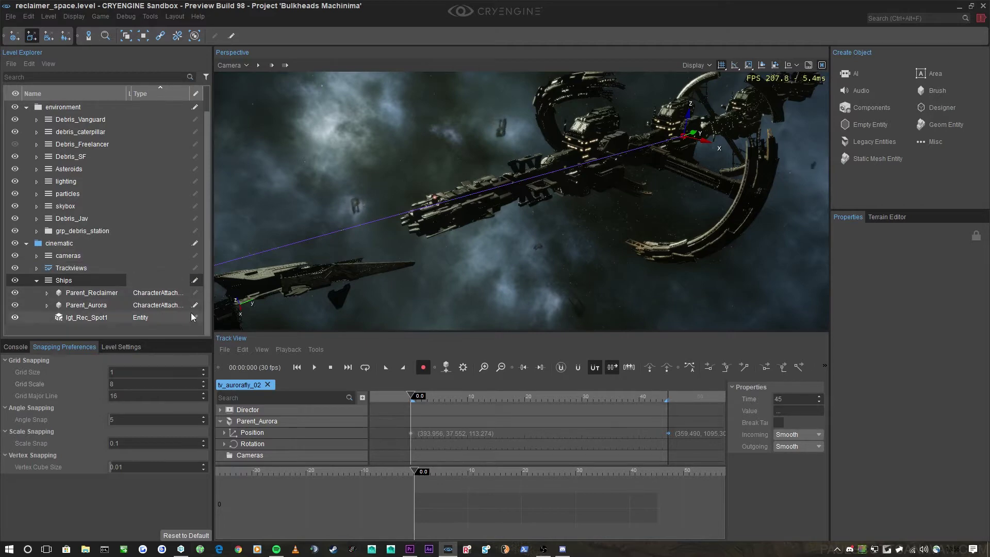
pyautogui.click(196, 272)
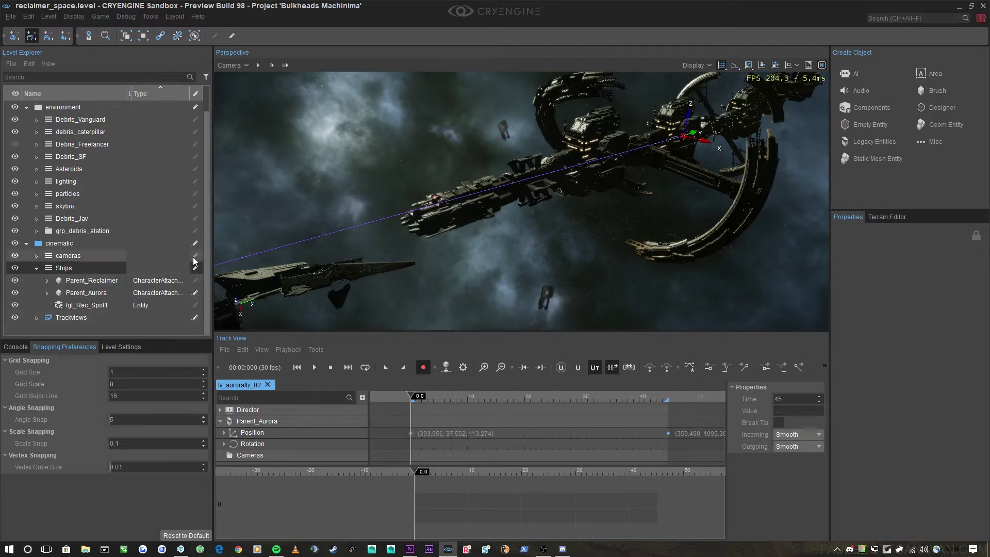
pyautogui.click(195, 262)
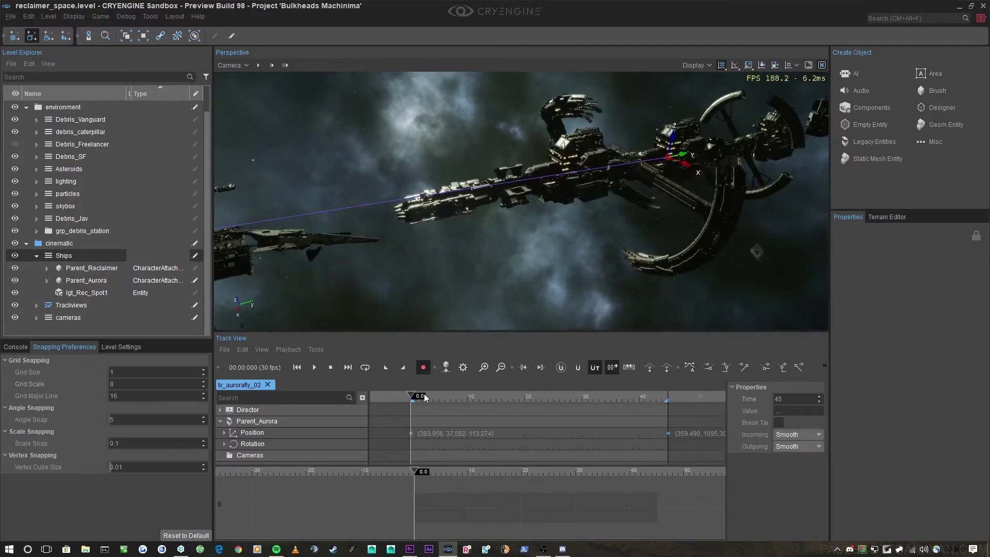
# Step: At 45 seconds, move Parent_Aurora farther along Y to about 1815.30, with X at 359.490
pyautogui.moveTo(627, 412); pyautogui.dragTo(670, 410)
pyautogui.press('w')
pyautogui.moveTo(412, 221); pyautogui.dragTo(382, 226, button='right')
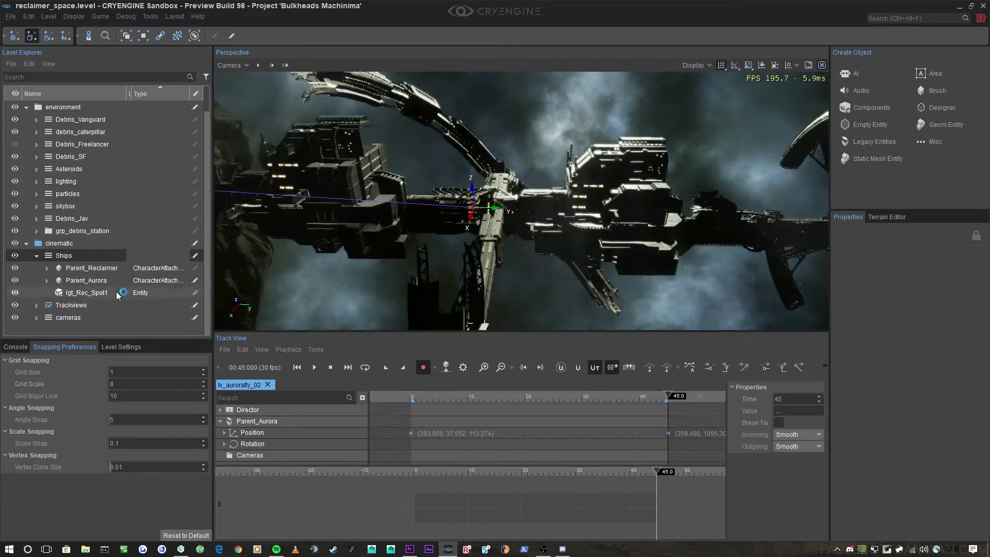
pyautogui.click(156, 281)
pyautogui.moveTo(527, 235); pyautogui.dragTo(505, 230, button='right')
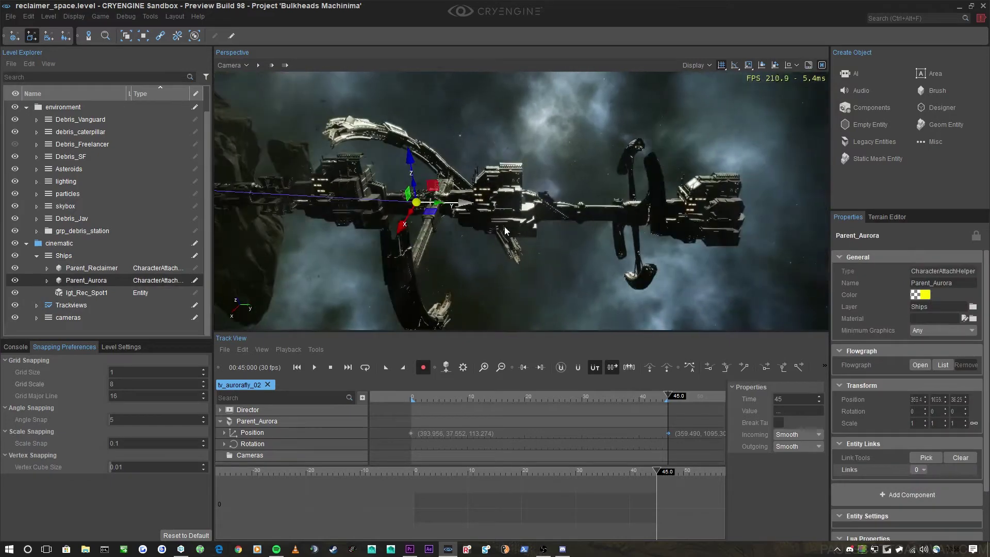
pyautogui.moveTo(514, 212); pyautogui.dragTo(699, 225)
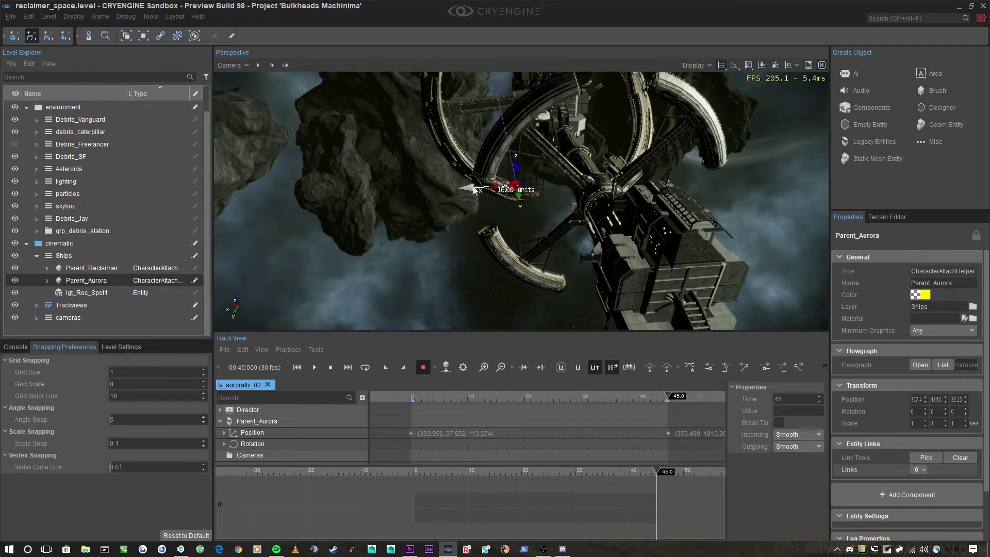
pyautogui.moveTo(485, 199); pyautogui.dragTo(457, 183, button='right')
pyautogui.moveTo(491, 241); pyautogui.dragTo(533, 250)
pyautogui.moveTo(533, 250)
pyautogui.mouseDown(button='right')
pyautogui.moveTo(518, 246)
pyautogui.moveTo(542, 245)
pyautogui.mouseUp(button='right')
# Step: Record a Position key for Parent_Aurora at 28.367 seconds, lowering the ship to about (372.230, 1158.192, -8.851)
pyautogui.moveTo(550, 397); pyautogui.dragTo(584, 400)
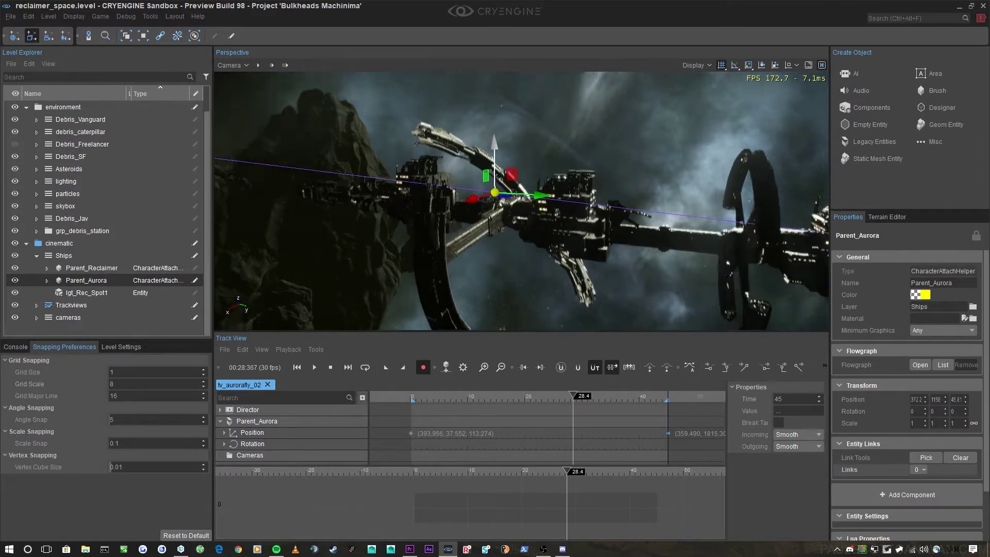
pyautogui.press('w')
pyautogui.moveTo(523, 152); pyautogui.dragTo(512, 186, button='right')
pyautogui.moveTo(517, 120); pyautogui.dragTo(411, 155)
pyautogui.moveTo(411, 156); pyautogui.dragTo(377, 152, button='right')
pyautogui.scroll(2, 570, 205)
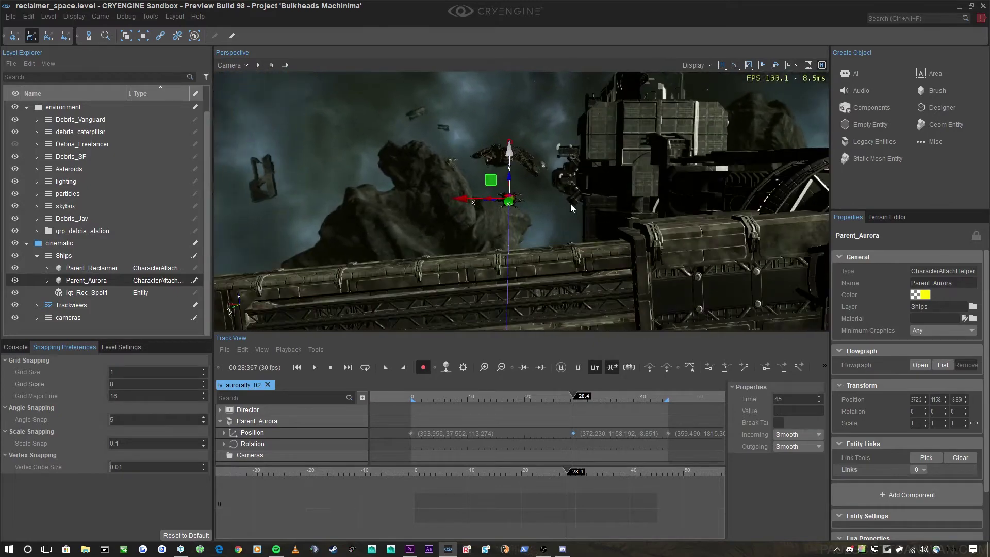
# Step: Shift Parent_Aurora's position at 28.367 seconds sideways along X to about 373.739
pyautogui.scroll(-2, 570, 205)
pyautogui.press('a')
pyautogui.moveTo(494, 183); pyautogui.dragTo(582, 180, button='right')
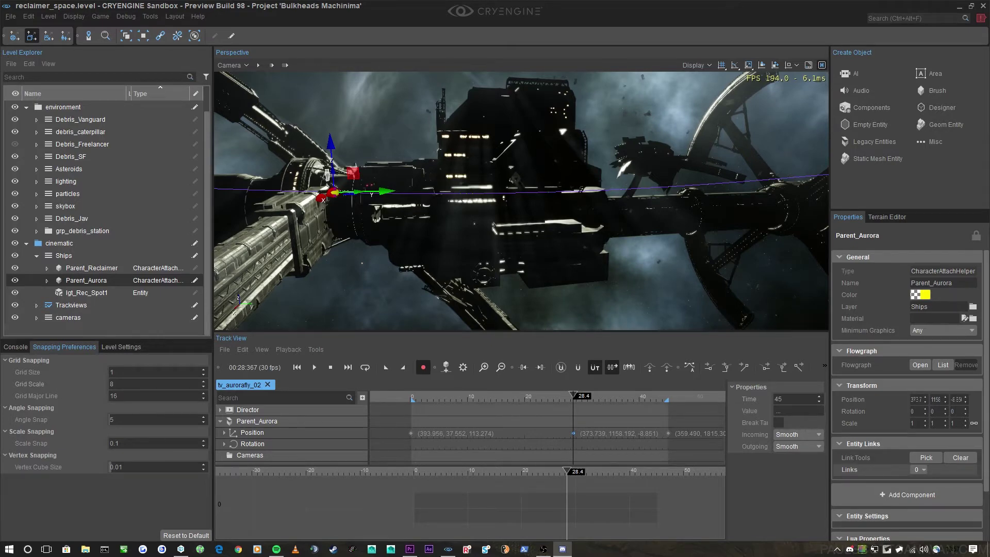
# Step: Record a Position key for Parent_Aurora at 13 seconds, adjusting its height so it sits at about (384.863, 551.124, 75.610)
pyautogui.moveTo(644, 289); pyautogui.dragTo(559, 352, button='right')
pyautogui.press('a')
pyautogui.press('d')
pyautogui.press('d')
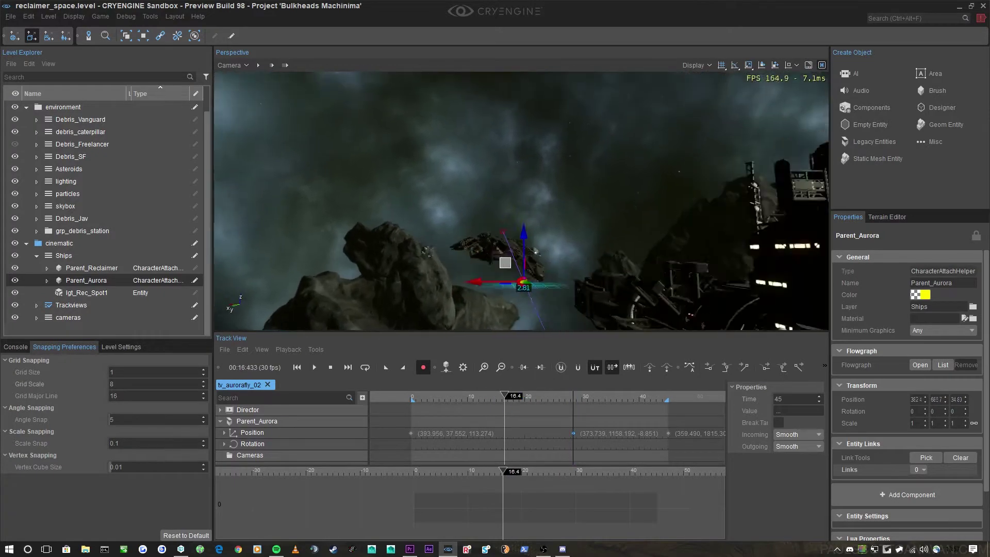
pyautogui.moveTo(489, 351); pyautogui.dragTo(481, 356, button='right')
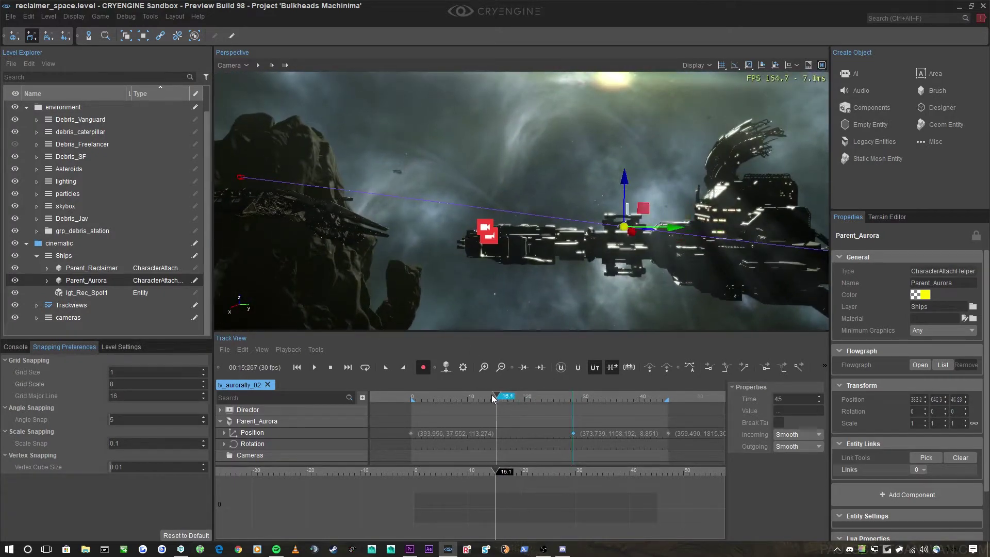
pyautogui.moveTo(531, 261); pyautogui.dragTo(531, 273, button='right')
pyautogui.press('w')
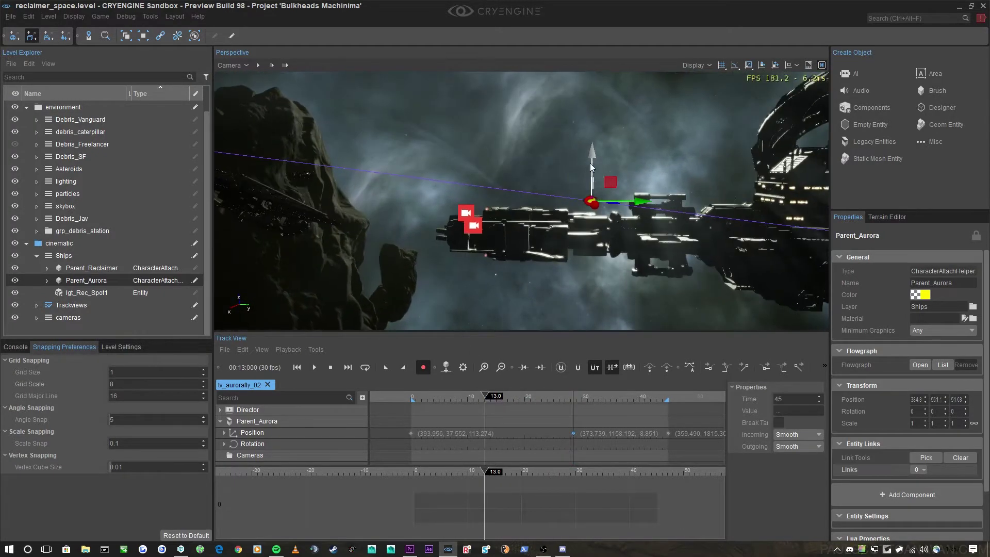
# Step: At 0 seconds, move Parent_Aurora's starting position back along Y to about -30.752 and down to about 108.654 in Z
pyautogui.moveTo(551, 195); pyautogui.dragTo(416, 384, button='right')
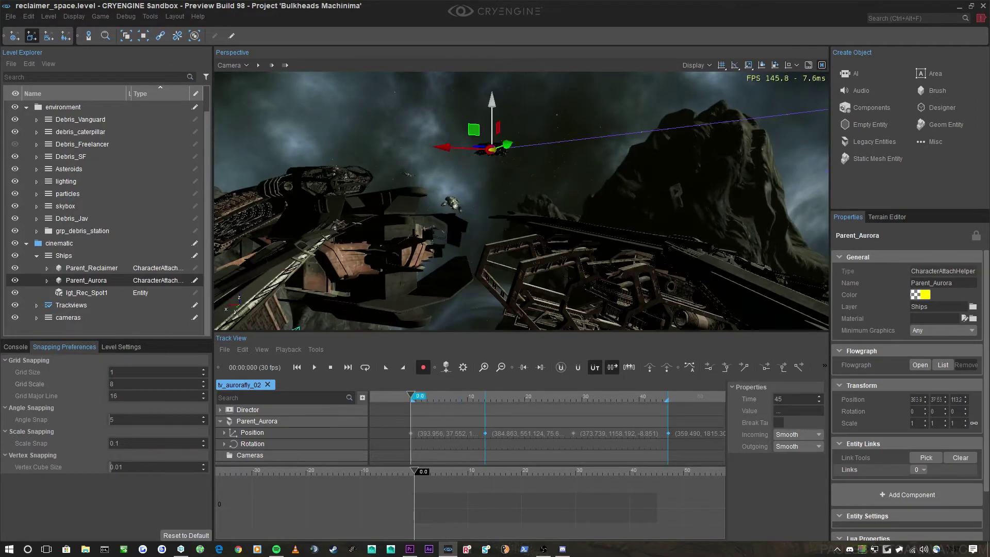
pyautogui.moveTo(485, 180); pyautogui.dragTo(513, 183, button='right')
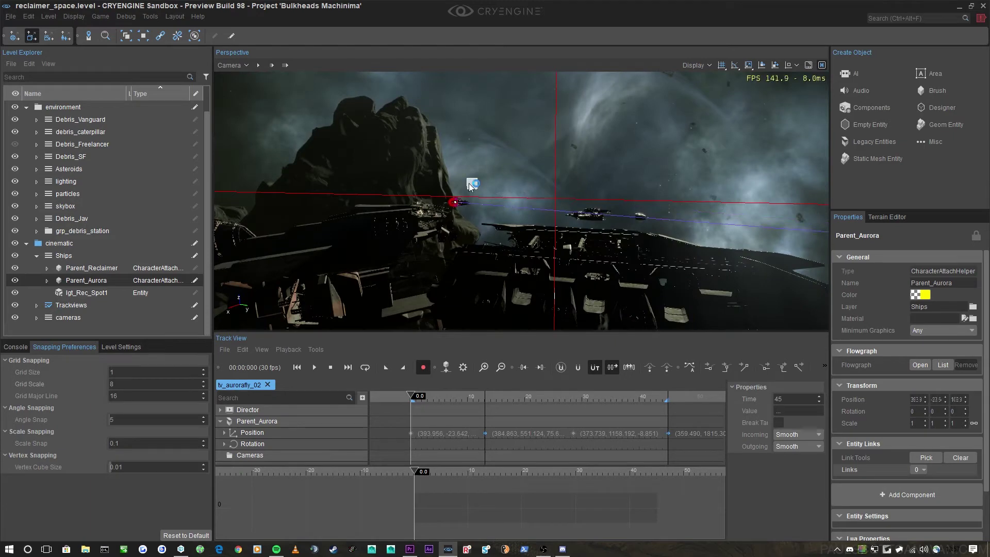
pyautogui.moveTo(458, 188); pyautogui.dragTo(458, 189)
pyautogui.moveTo(458, 189); pyautogui.dragTo(438, 165, button='right')
pyautogui.press('d')
pyautogui.press('s')
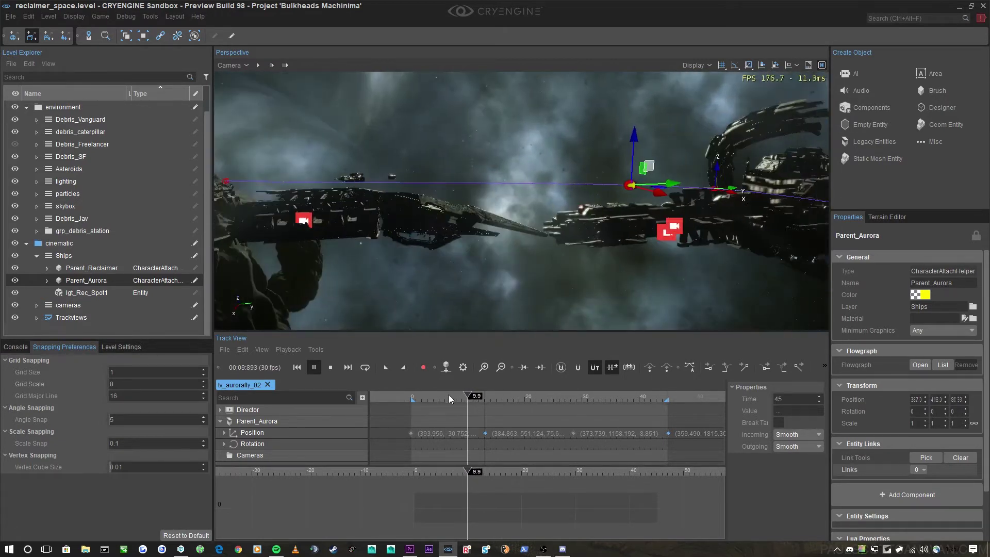
# Step: Replay the opening seconds of the flyby to check the ship's motion and return the playhead to 0 seconds
pyautogui.click(408, 394)
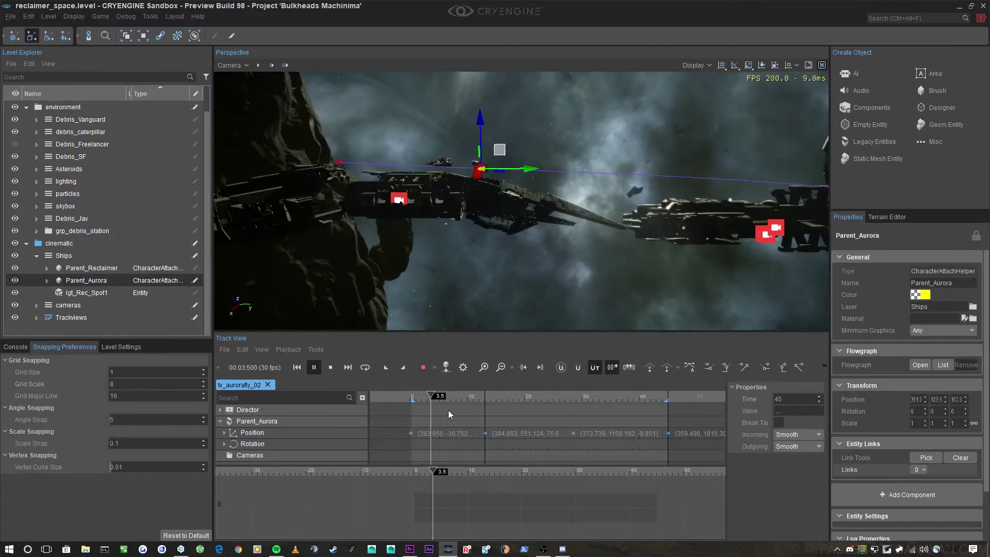
pyautogui.click(438, 396)
pyautogui.moveTo(438, 396); pyautogui.dragTo(411, 396)
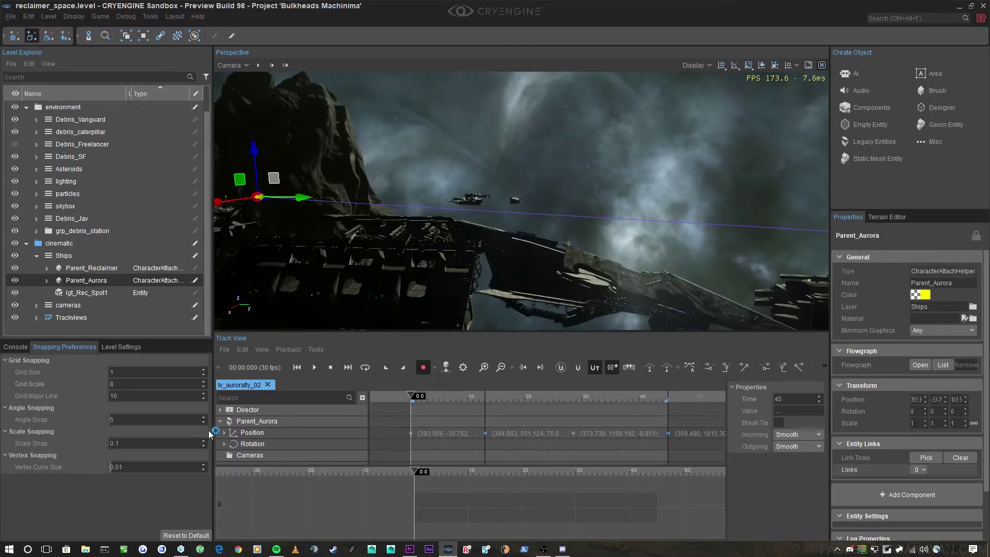
# Step: Expand Parent_Aurora's Position track, show its X curve, and enlarge the Track View area for curve editing
pyautogui.click(224, 432)
pyautogui.click(240, 444)
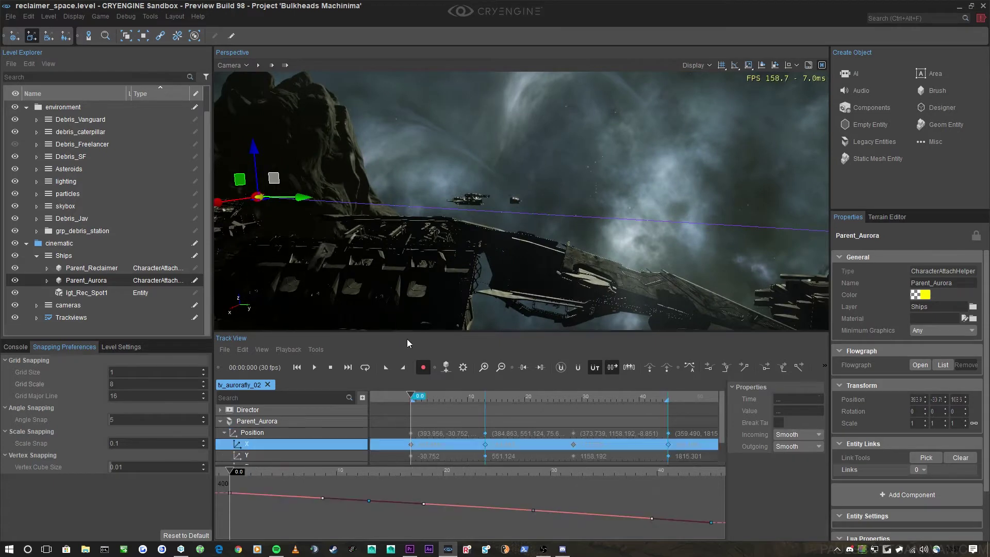
pyautogui.moveTo(416, 333); pyautogui.dragTo(420, 245)
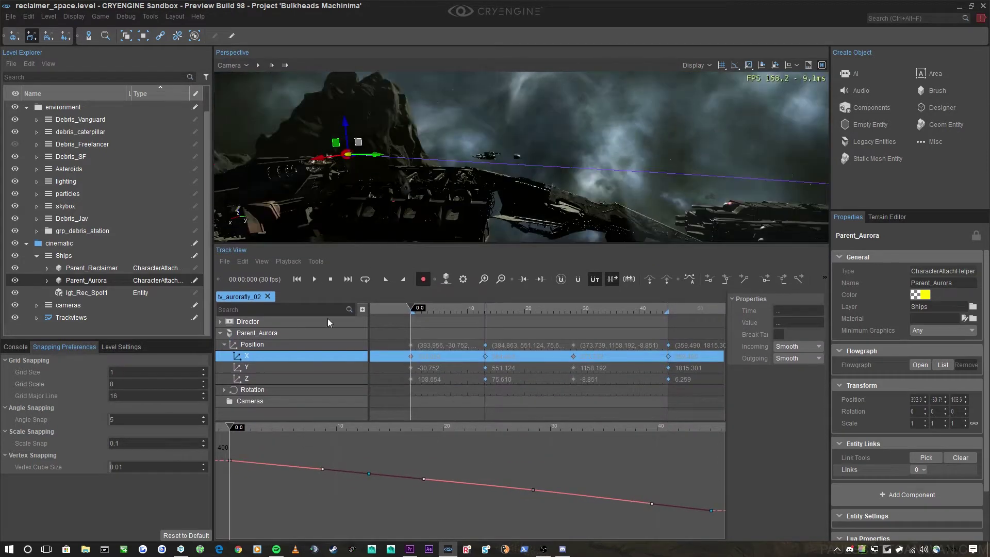
pyautogui.click(262, 261)
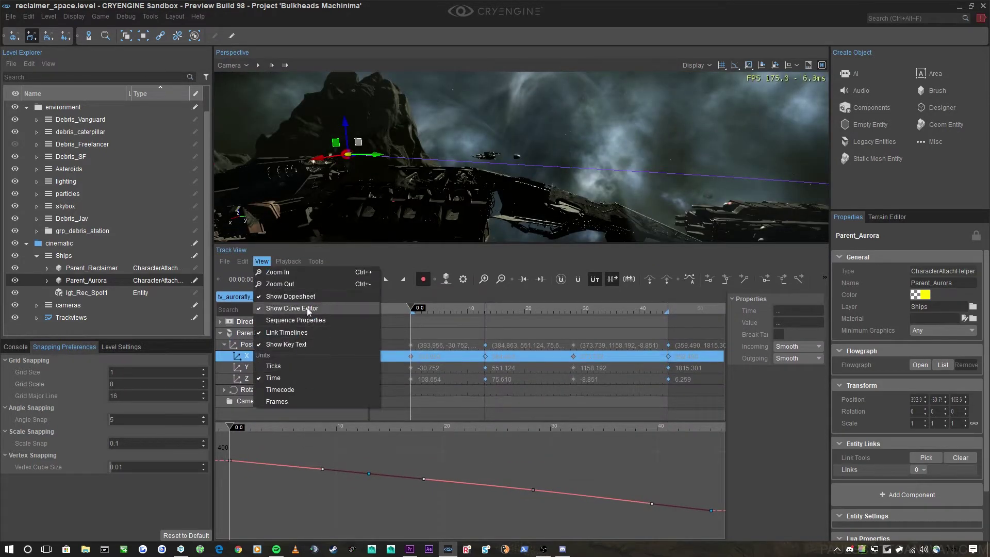
pyautogui.click(286, 357)
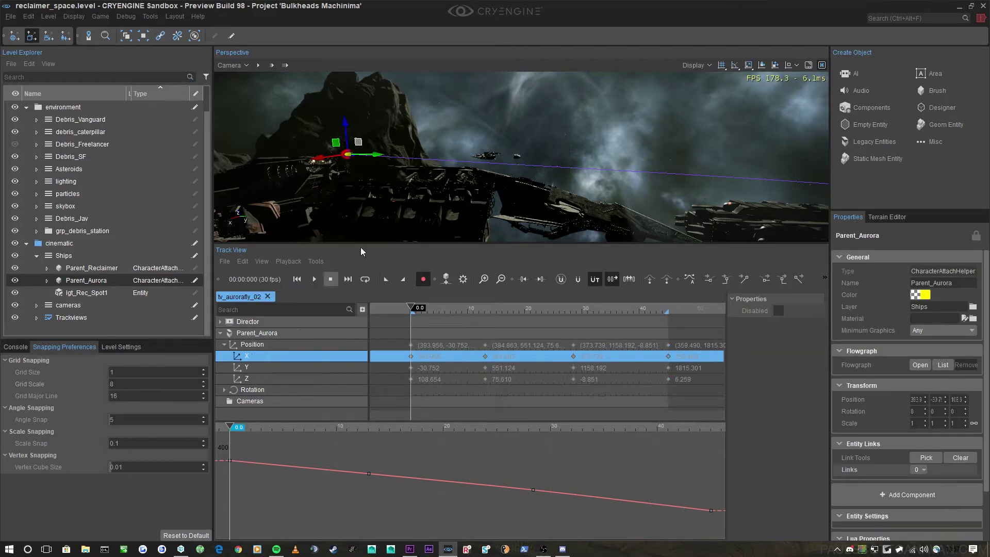
pyautogui.keyDown('alt'); pyautogui.moveTo(327, 144); pyautogui.dragTo(444, 198, button='middle'); pyautogui.keyUp('alt')
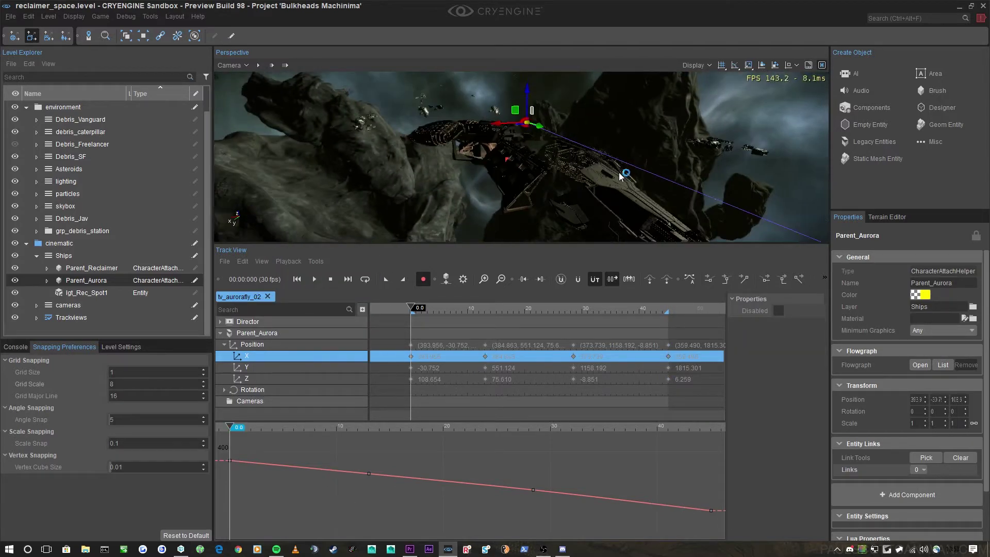
pyautogui.keyDown('alt'); pyautogui.moveTo(619, 176); pyautogui.dragTo(438, 196, button='middle'); pyautogui.keyUp('alt')
# Step: On Parent_Aurora's Position Y curve, lower the key at 13 seconds to about 480.174
pyautogui.click(258, 369)
pyautogui.scroll(-1, 304, 503)
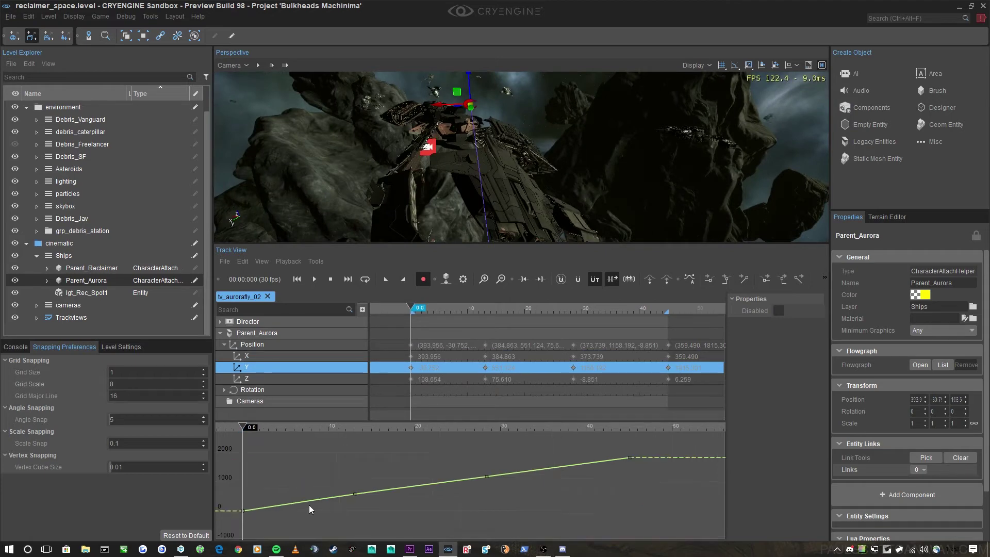
pyautogui.scroll(3, 309, 503)
pyautogui.moveTo(422, 438); pyautogui.dragTo(539, 426, button='middle')
pyautogui.moveTo(418, 458); pyautogui.dragTo(516, 489)
pyautogui.scroll(2, 466, 473)
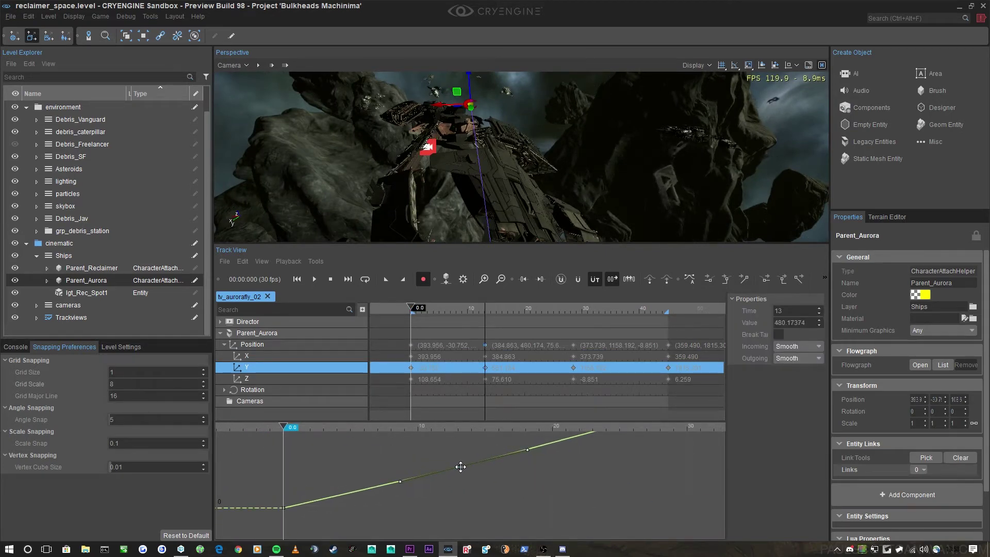
# Step: Inspect the Y key at 28.367 seconds and give the 45-second Y key a custom incoming tangent of about (-5.40, -211)
pyautogui.scroll(-4, 542, 483)
pyautogui.moveTo(572, 460); pyautogui.dragTo(477, 482, button='middle')
pyautogui.scroll(2, 490, 464)
pyautogui.moveTo(489, 464); pyautogui.dragTo(525, 489)
pyautogui.scroll(1, 524, 489)
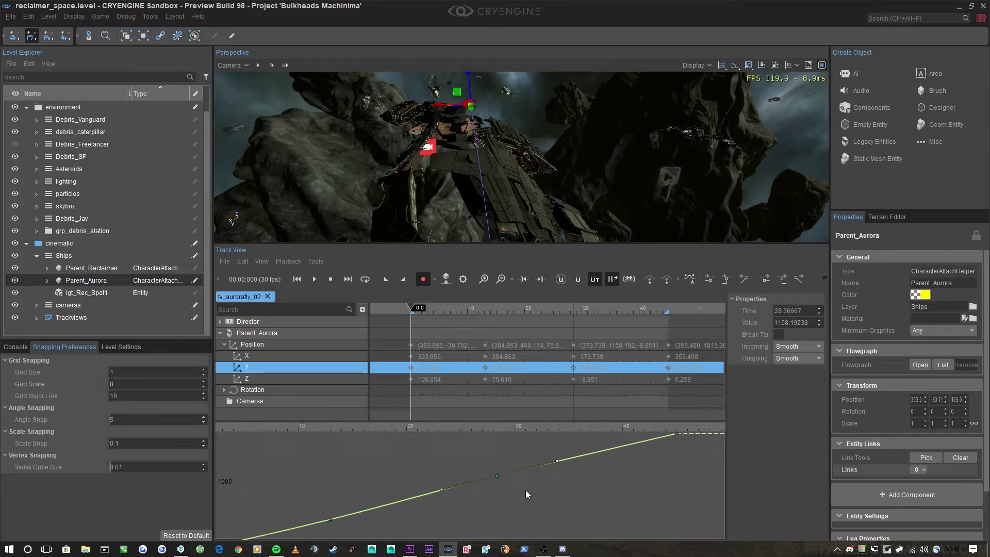
pyautogui.scroll(-2, 516, 476)
pyautogui.scroll(-1, 526, 470)
pyautogui.moveTo(573, 438); pyautogui.dragTo(612, 469)
pyautogui.scroll(3, 583, 468)
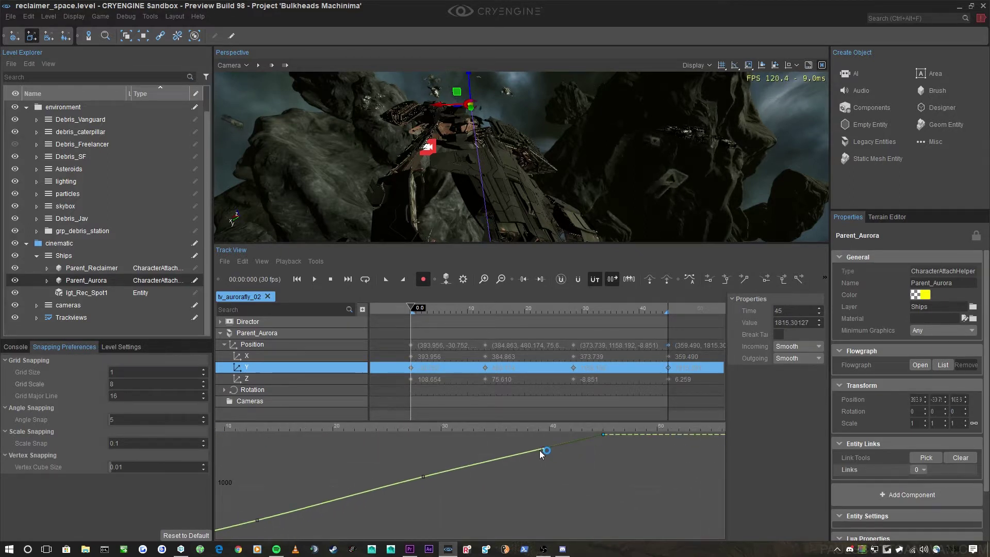
pyautogui.moveTo(544, 447); pyautogui.dragTo(545, 447)
pyautogui.scroll(-5, 496, 482)
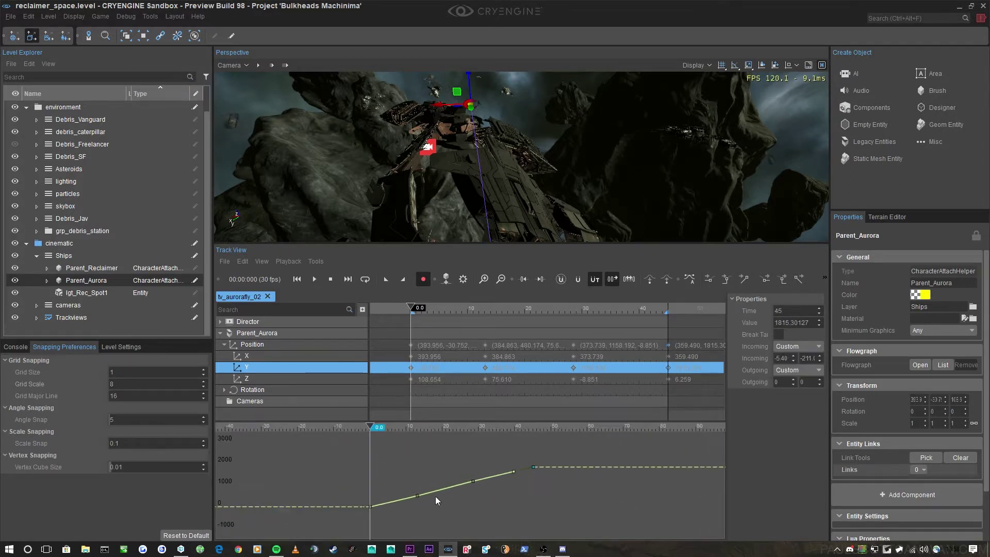
# Step: Play the flyby to about 5 seconds to check the ship's speed with the adjusted Y curve
pyautogui.moveTo(396, 501); pyautogui.dragTo(505, 487, button='middle')
pyautogui.scroll(4, 482, 483)
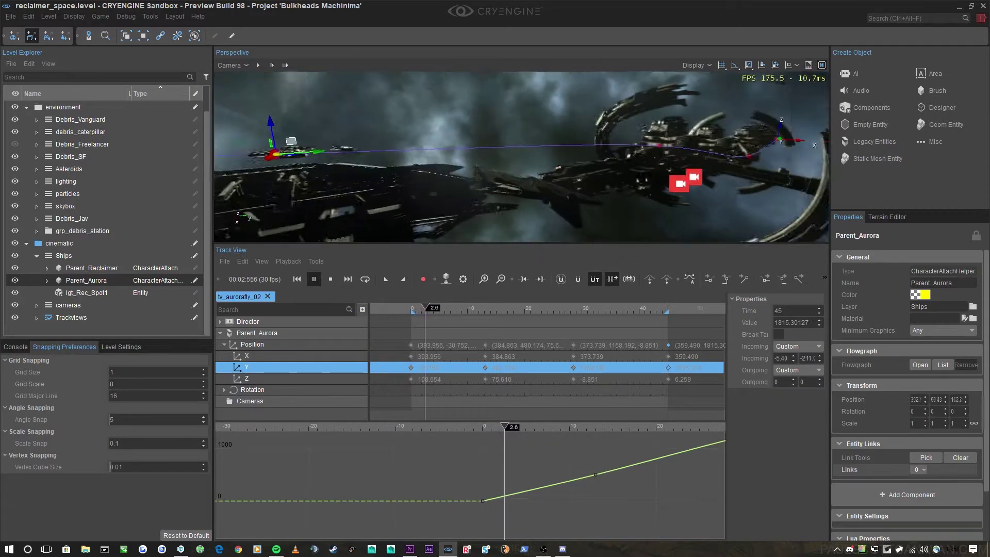
pyautogui.click(521, 424)
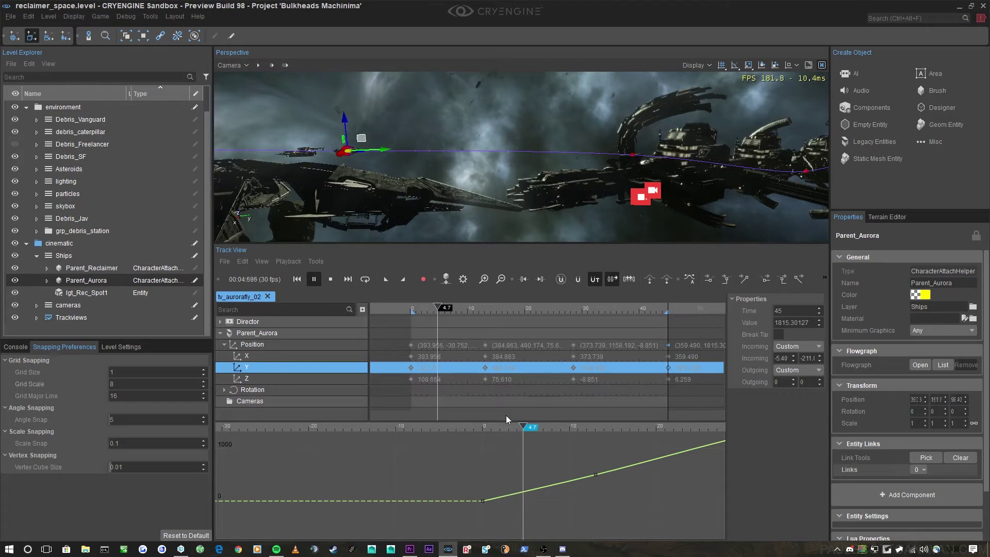
pyautogui.press('space')
pyautogui.moveTo(508, 180); pyautogui.dragTo(518, 199, button='right')
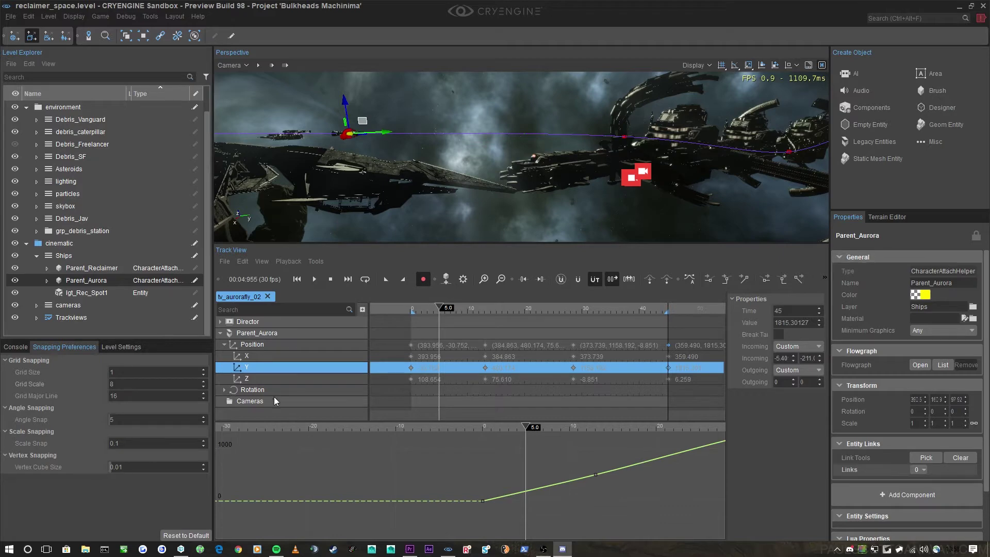
# Step: On the Position Z curve, flatten the 0-second key's departure with a custom outgoing tangent of about (5.732, -1.22)
pyautogui.click(263, 382)
pyautogui.scroll(-3, 438, 497)
pyautogui.moveTo(399, 468); pyautogui.dragTo(506, 488, button='middle')
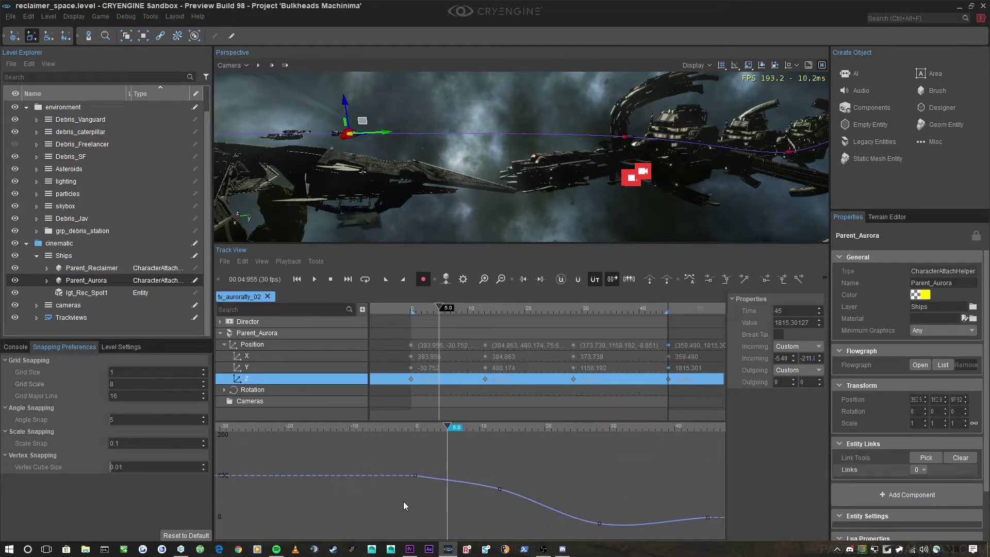
pyautogui.moveTo(403, 501); pyautogui.dragTo(467, 446)
pyautogui.scroll(3, 460, 470)
pyautogui.moveTo(489, 202); pyautogui.dragTo(448, 183, button='right')
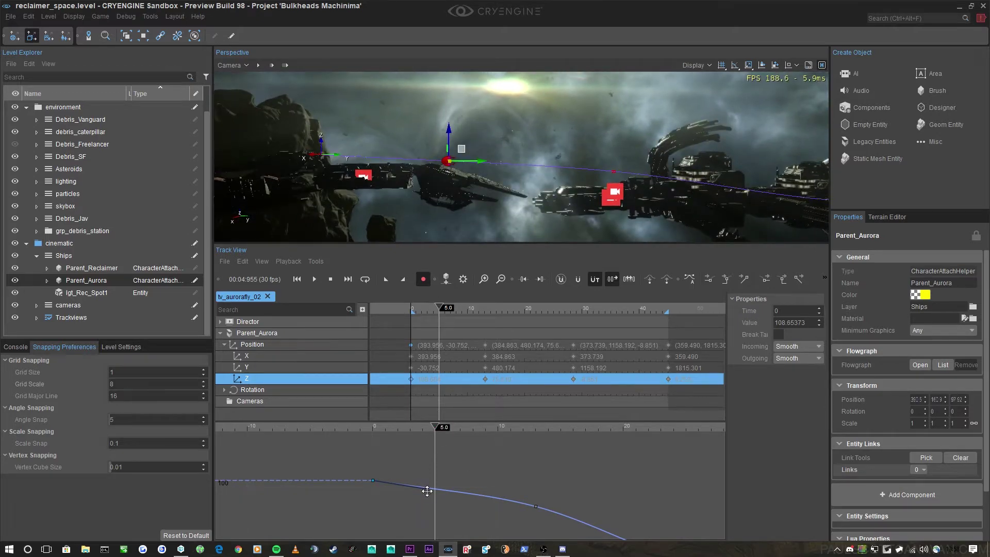
pyautogui.click(430, 484)
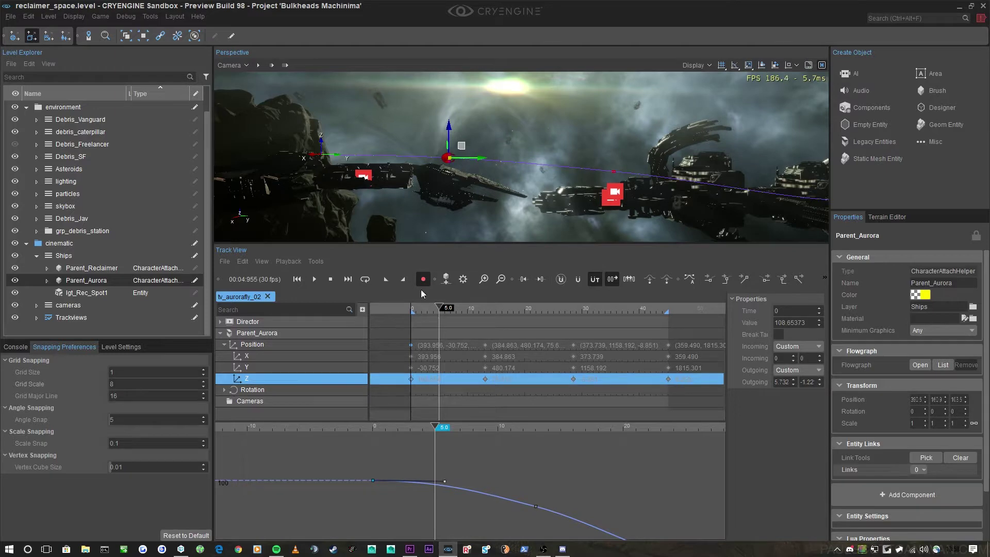
# Step: Steepen the 13-second Z key with custom tangents of about (-4.33, 23.10) incoming and (5.204, -27.7) outgoing
pyautogui.moveTo(668, 181); pyautogui.dragTo(647, 175, button='right')
pyautogui.moveTo(545, 488); pyautogui.dragTo(469, 459, button='middle')
pyautogui.click(459, 478)
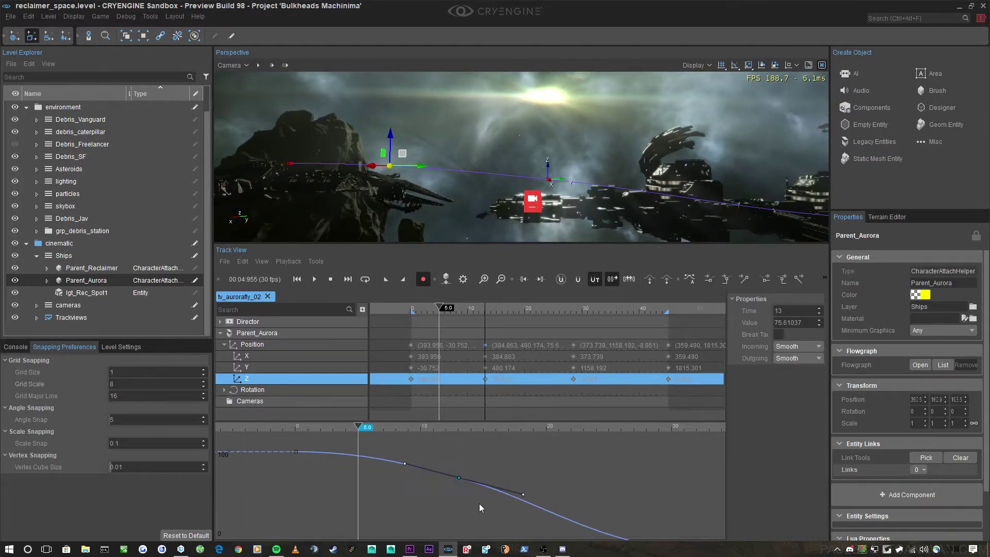
pyautogui.click(524, 499)
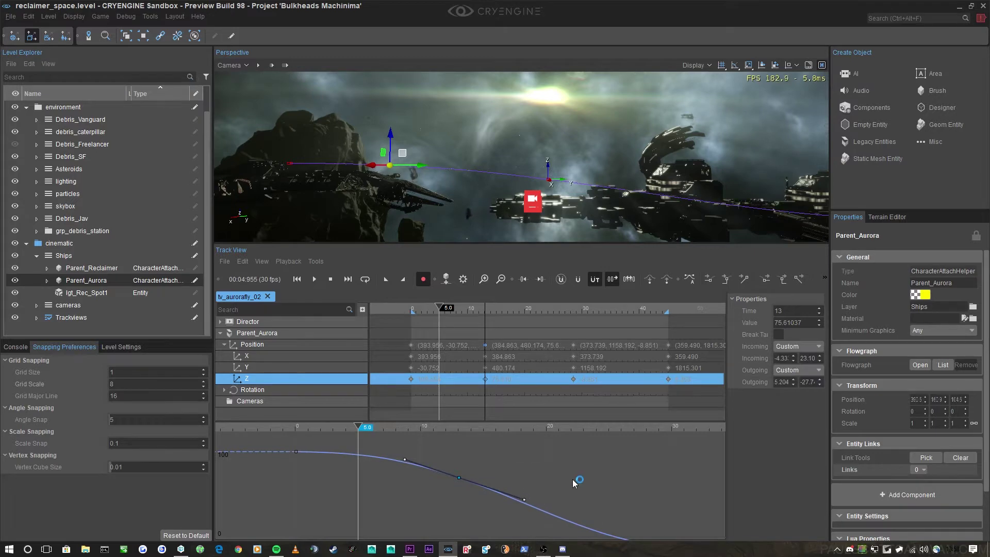
# Step: Raise the Position Z key at 28.367 seconds to about 8.212
pyautogui.moveTo(573, 478); pyautogui.dragTo(423, 435, button='middle')
pyautogui.scroll(-1, 422, 435)
pyautogui.click(487, 487)
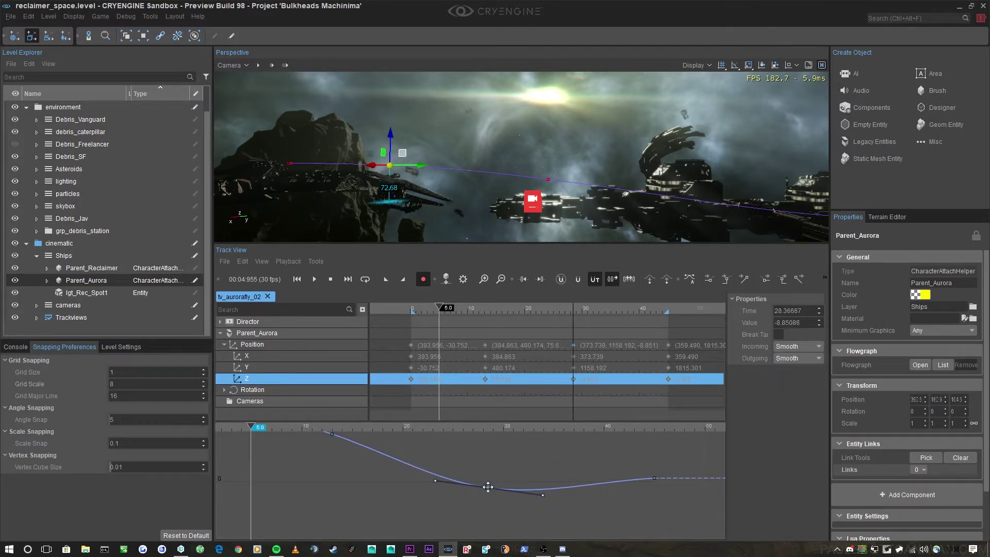
pyautogui.moveTo(488, 487); pyautogui.dragTo(491, 476)
pyautogui.press('d')
pyautogui.moveTo(592, 180); pyautogui.dragTo(613, 202, button='right')
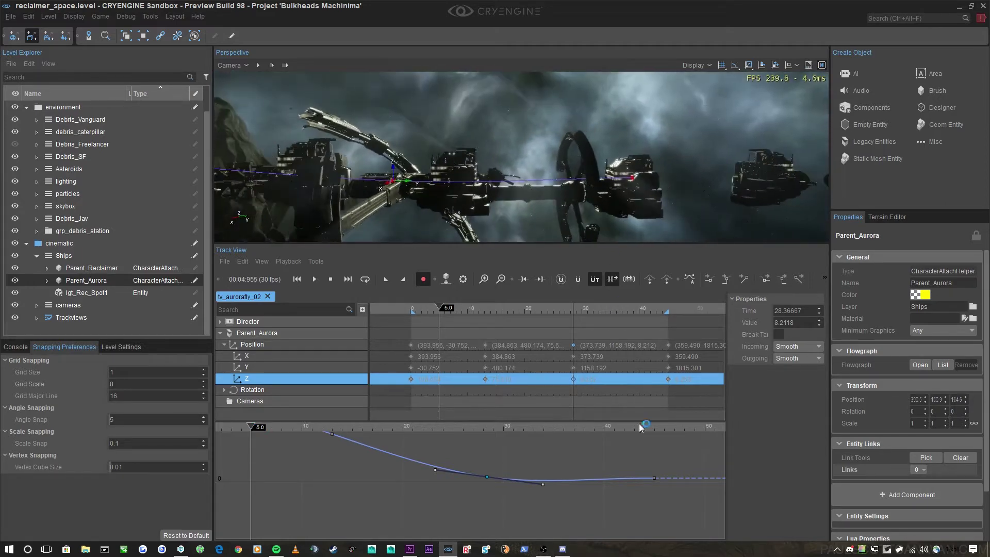
# Step: Level the Z curve toward the 45-second key, giving the 28.367-second key custom tangents of about (-5.12, 2.132) and (5.442, -2.26)
pyautogui.moveTo(675, 498); pyautogui.dragTo(661, 484)
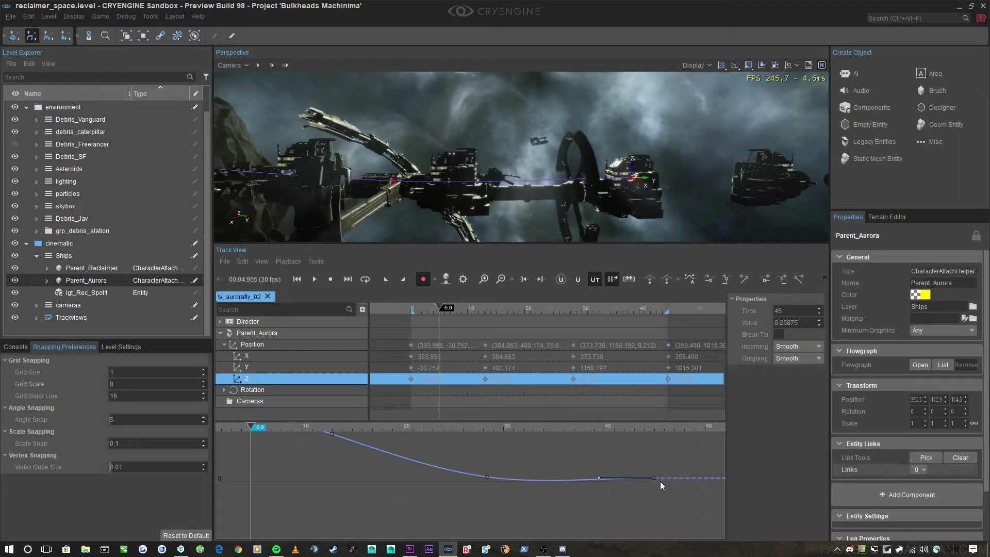
pyautogui.click(598, 477)
pyautogui.moveTo(456, 484); pyautogui.dragTo(503, 459)
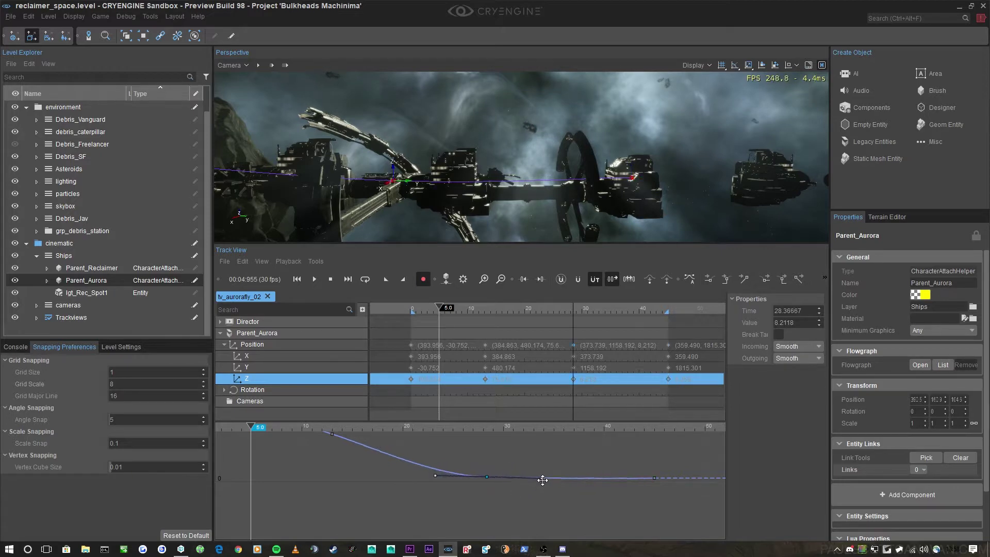
pyautogui.click(543, 478)
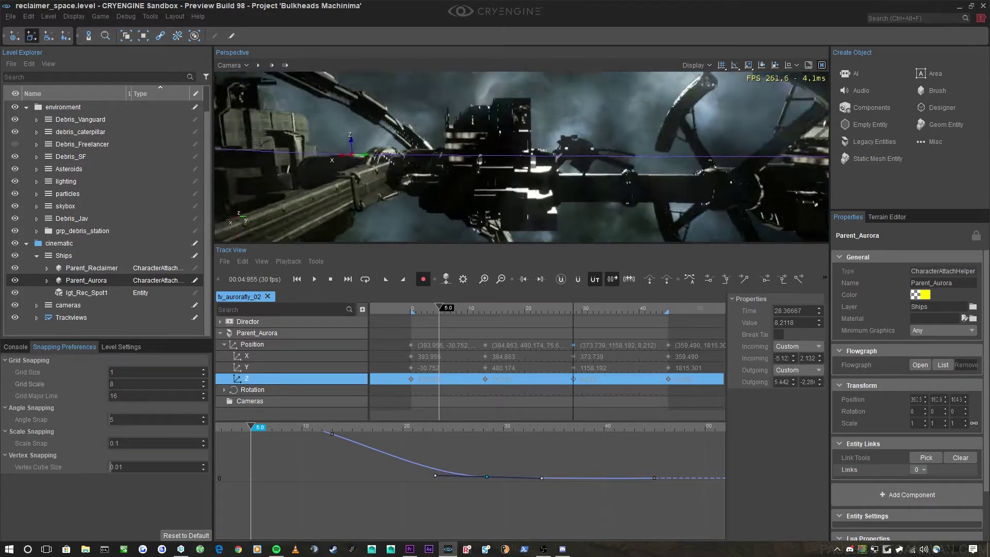
# Step: Examine the Aurora's flight path through the debris and past the station from several viewpoints
pyautogui.press('a')
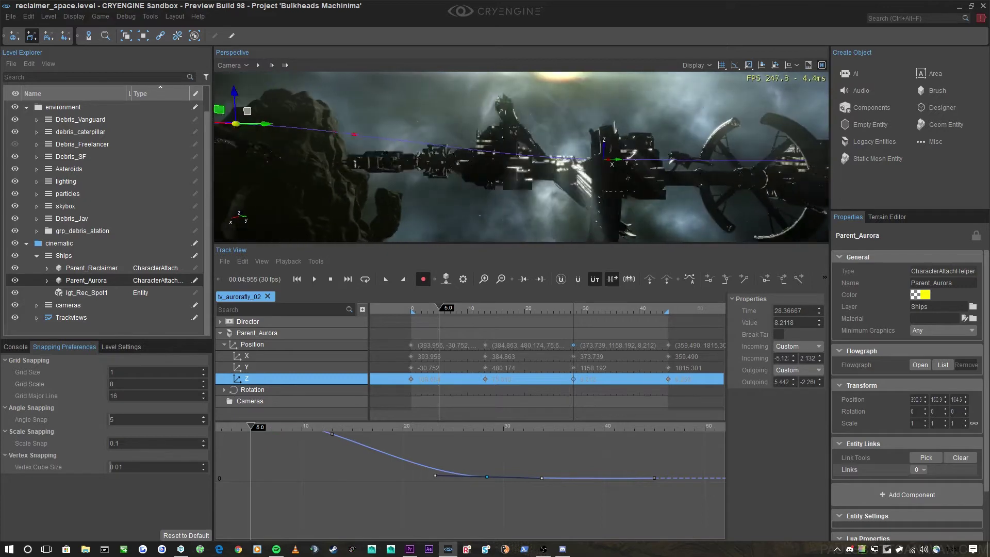
pyautogui.press('s')
pyautogui.press('w')
pyautogui.press('w')
pyautogui.moveTo(542, 199); pyautogui.dragTo(371, 184, button='right')
pyautogui.press('w')
pyautogui.press('w')
pyautogui.press('s')
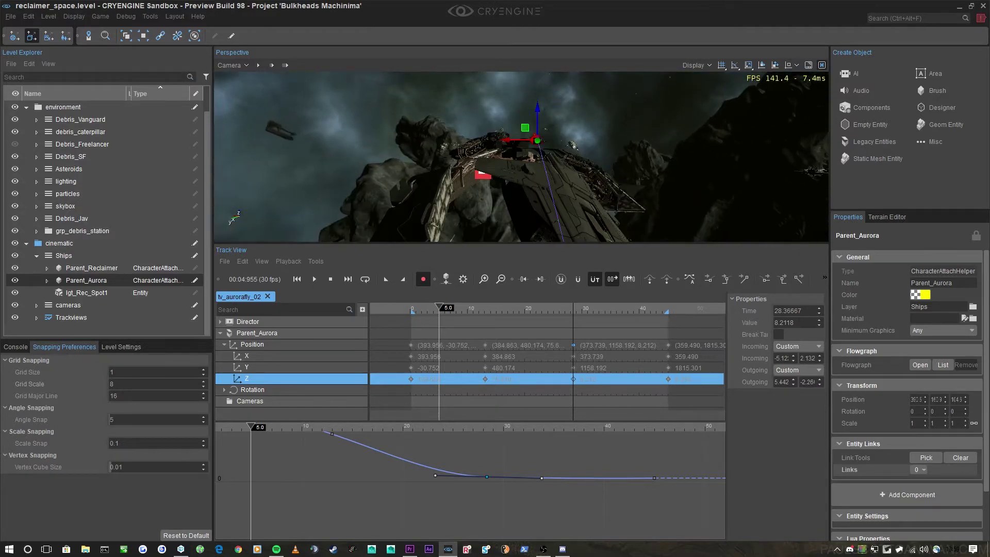
pyautogui.press('w')
pyautogui.moveTo(619, 194); pyautogui.dragTo(567, 209, button='right')
pyautogui.press('w')
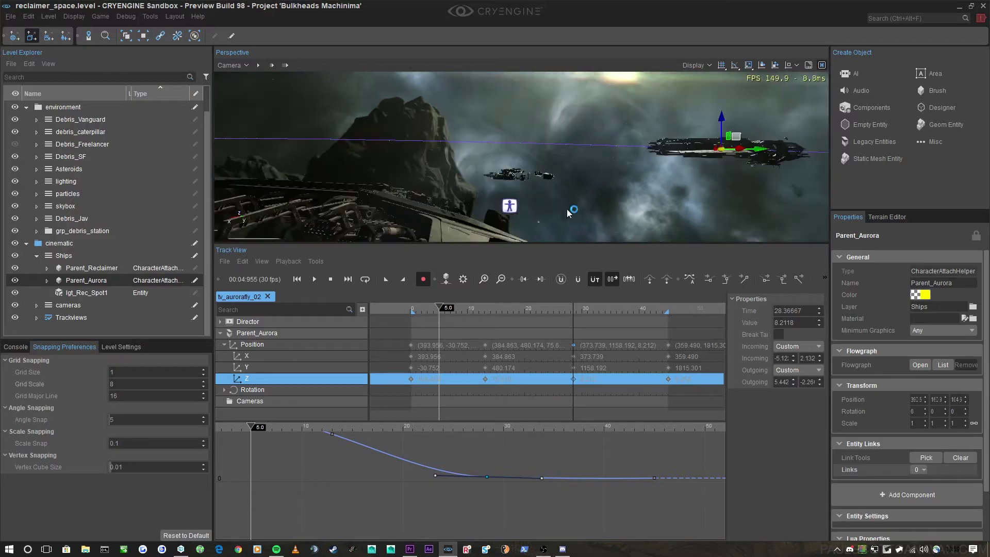
pyautogui.press('s')
# Step: Add Rotation keys for Parent_Aurora at 0 and 45 seconds
pyautogui.click(254, 391)
pyautogui.click(410, 308)
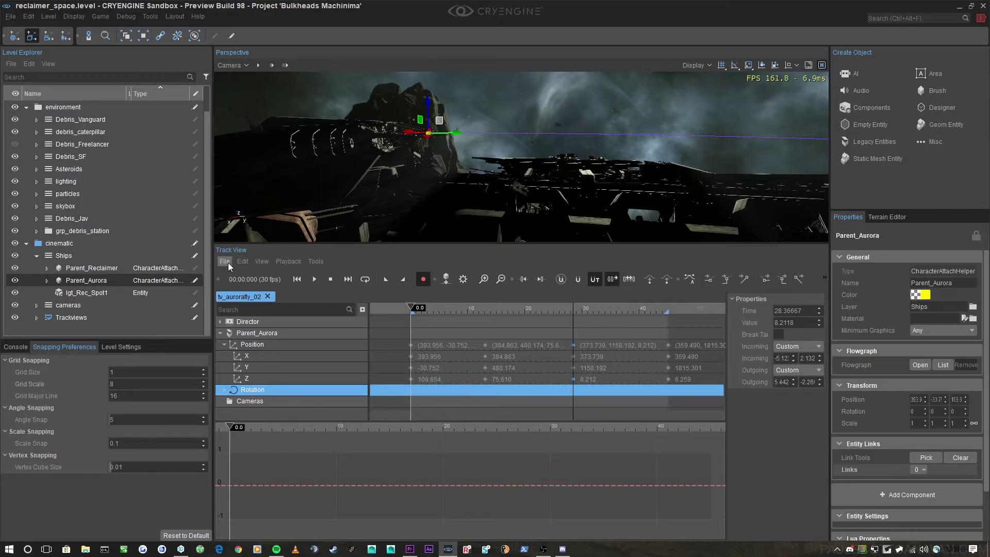
pyautogui.click(261, 261)
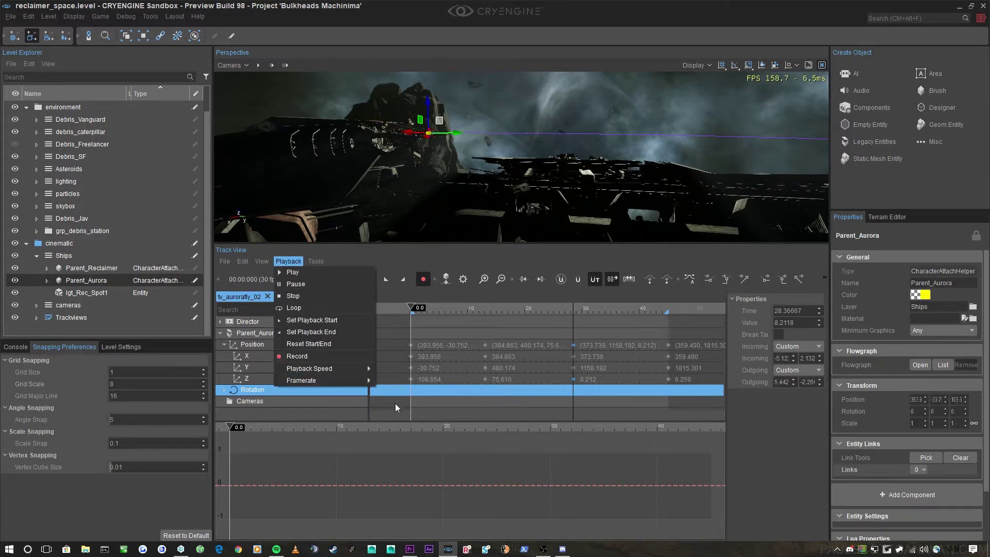
pyautogui.click(412, 390)
pyautogui.doubleClick(413, 389)
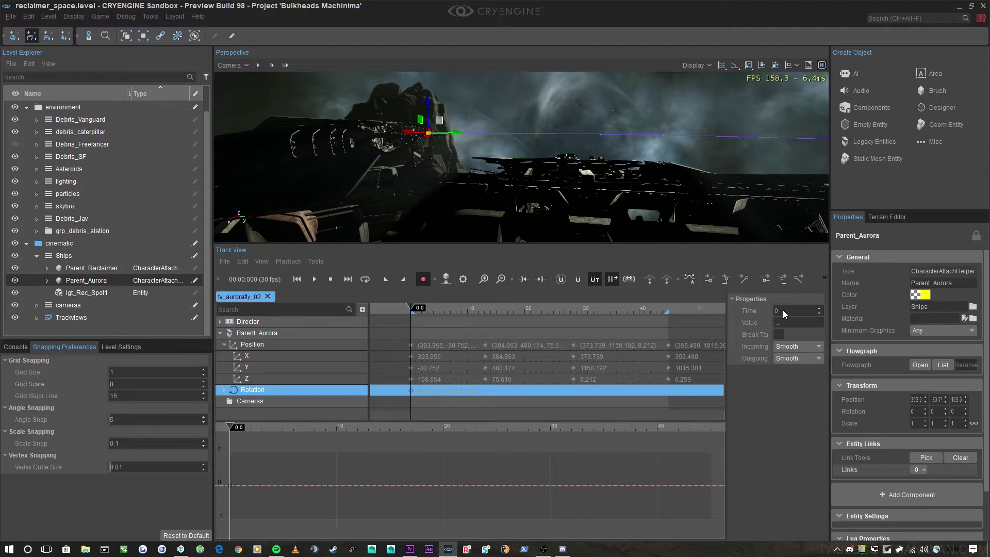
pyautogui.doubleClick(629, 390)
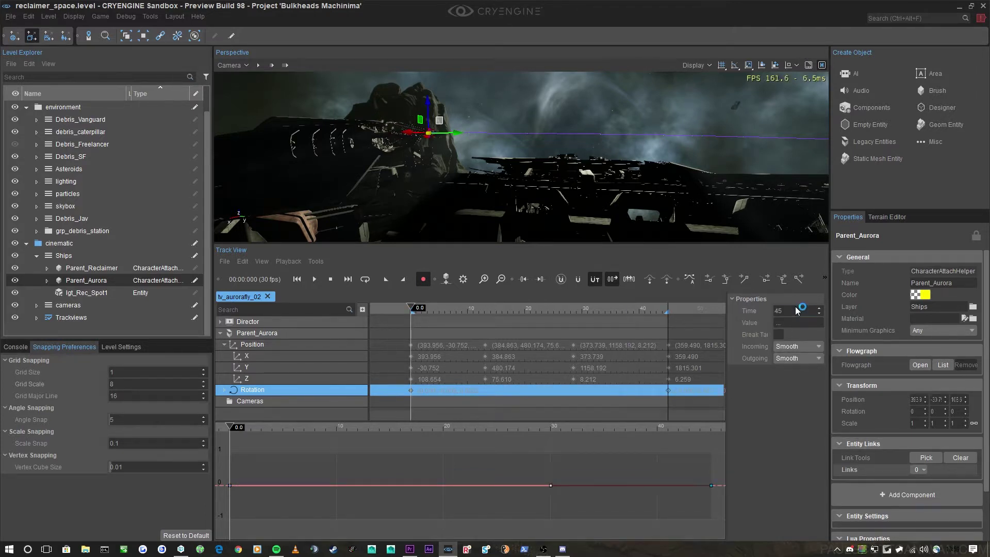
# Step: Expand the Rotation track into its axes and examine the Aurora's orientation at the start of the flight with the Rotate tool
pyautogui.moveTo(520, 135); pyautogui.dragTo(511, 181, button='right')
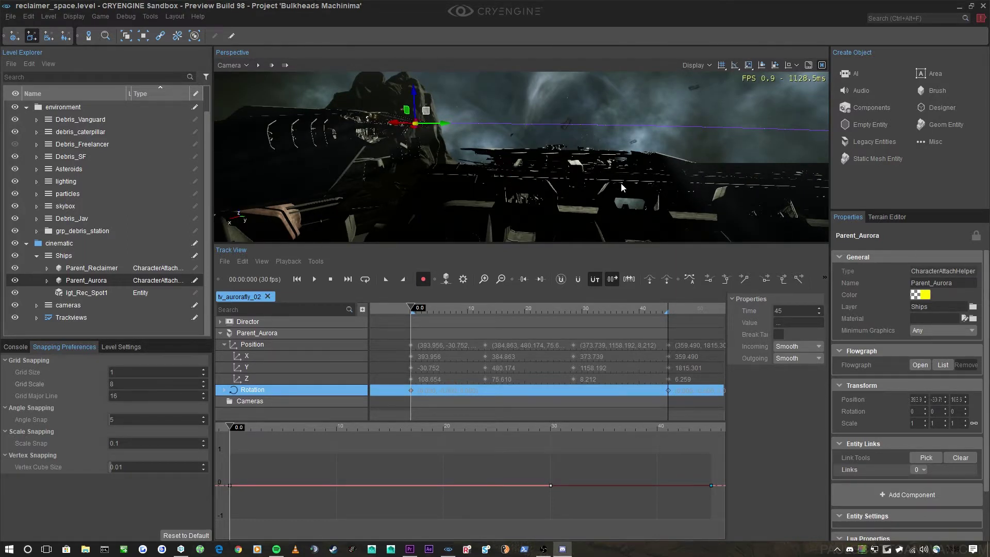
pyautogui.moveTo(576, 168); pyautogui.dragTo(577, 209, button='right')
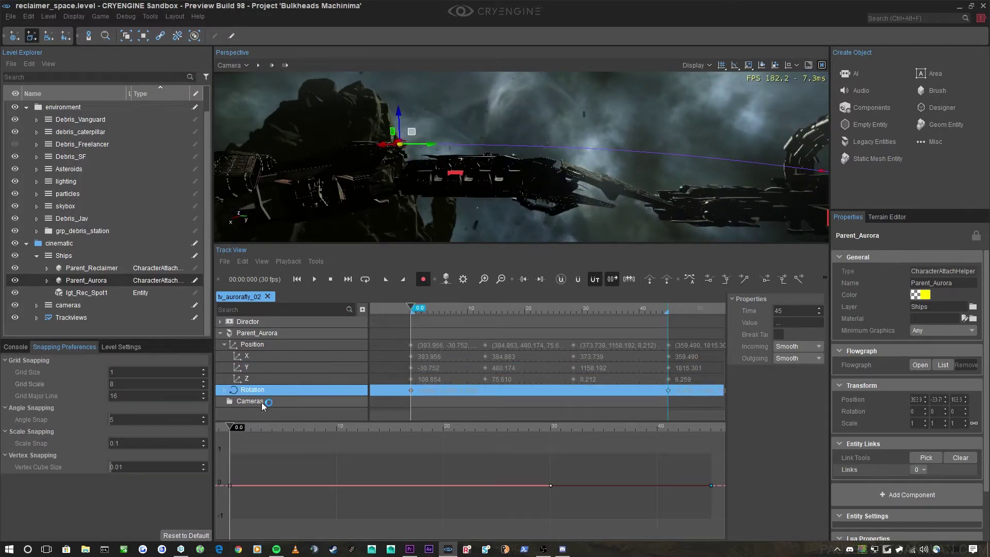
pyautogui.click(222, 389)
pyautogui.moveTo(391, 212)
pyautogui.mouseDown(button='right')
pyautogui.moveTo(413, 219)
pyautogui.moveTo(402, 227)
pyautogui.mouseUp(button='right')
pyautogui.scroll(-2, 402, 227)
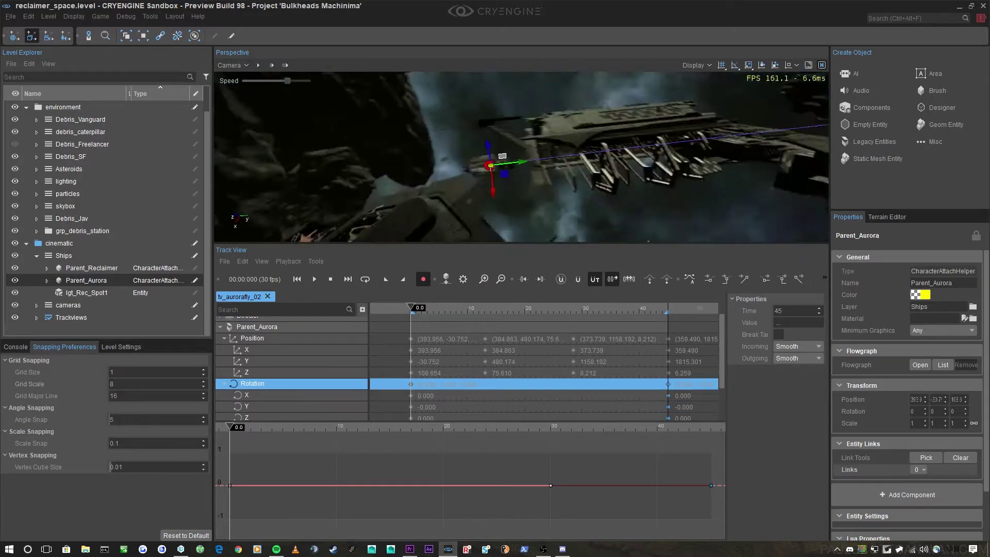
pyautogui.moveTo(516, 165); pyautogui.dragTo(605, 192, button='right')
pyautogui.scroll(-3, 604, 194)
pyautogui.scroll(5, 592, 199)
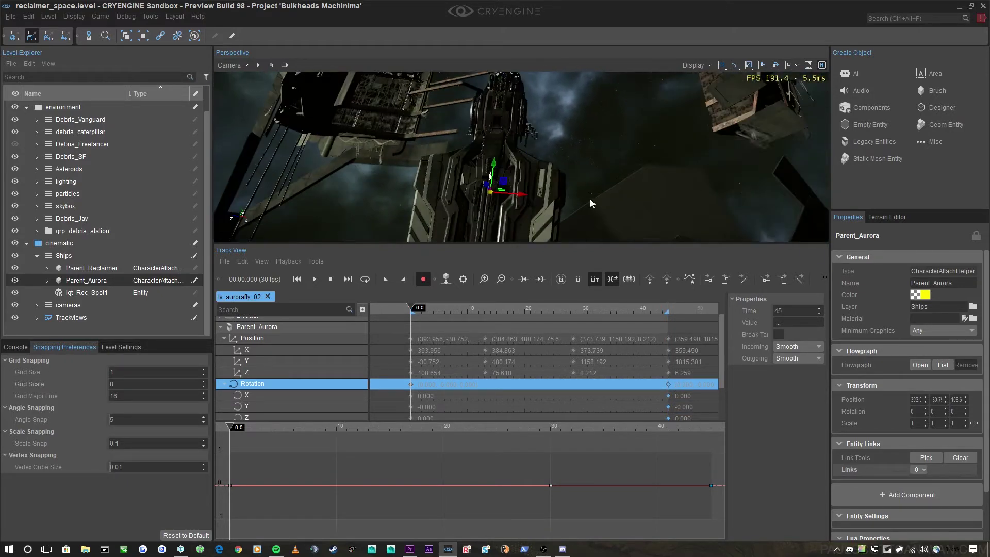
pyautogui.press('3')
pyautogui.moveTo(489, 196); pyautogui.dragTo(521, 335, button='right')
# Step: Pitch the Aurora to about -5.470 degrees on X at the 13-second Position key
pyautogui.moveTo(415, 308); pyautogui.dragTo(487, 309)
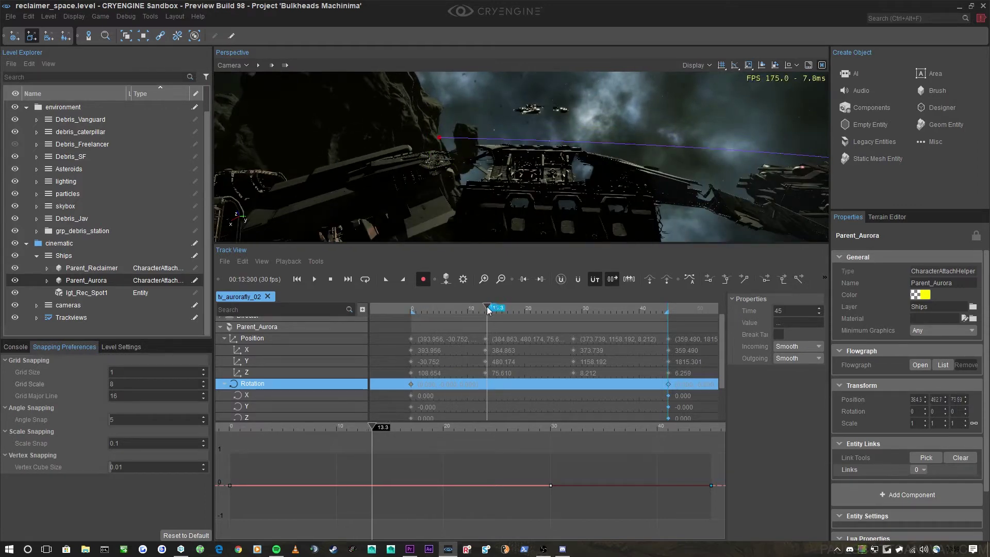
pyautogui.click(525, 280)
pyautogui.click(539, 280)
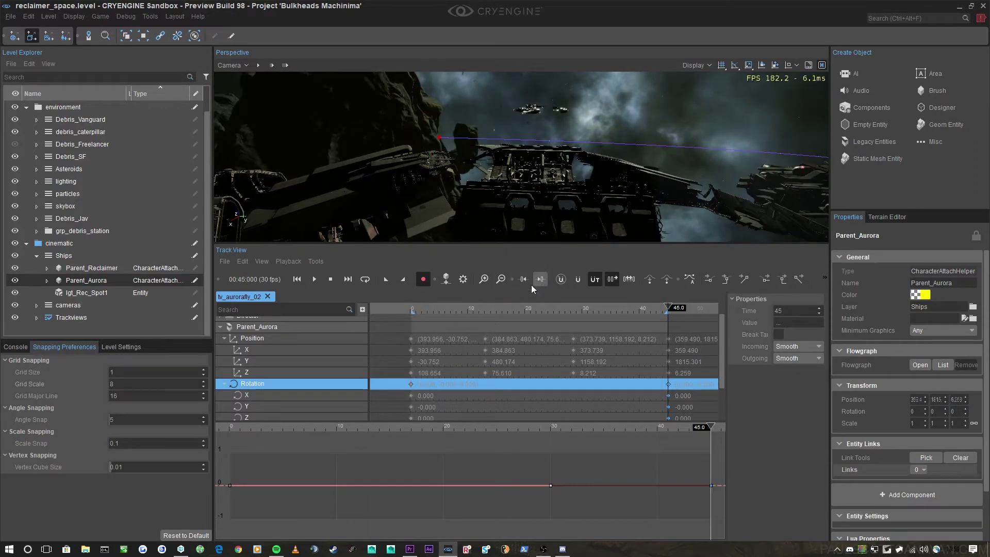
pyautogui.click(260, 362)
pyautogui.click(525, 279)
pyautogui.click(525, 279)
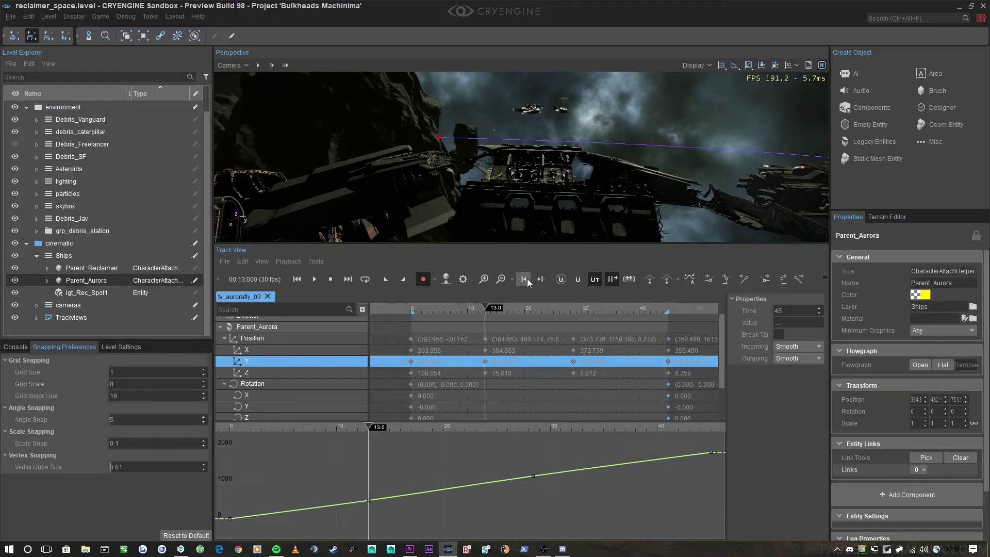
pyautogui.moveTo(538, 138); pyautogui.dragTo(507, 118, button='right')
pyautogui.scroll(5, 506, 118)
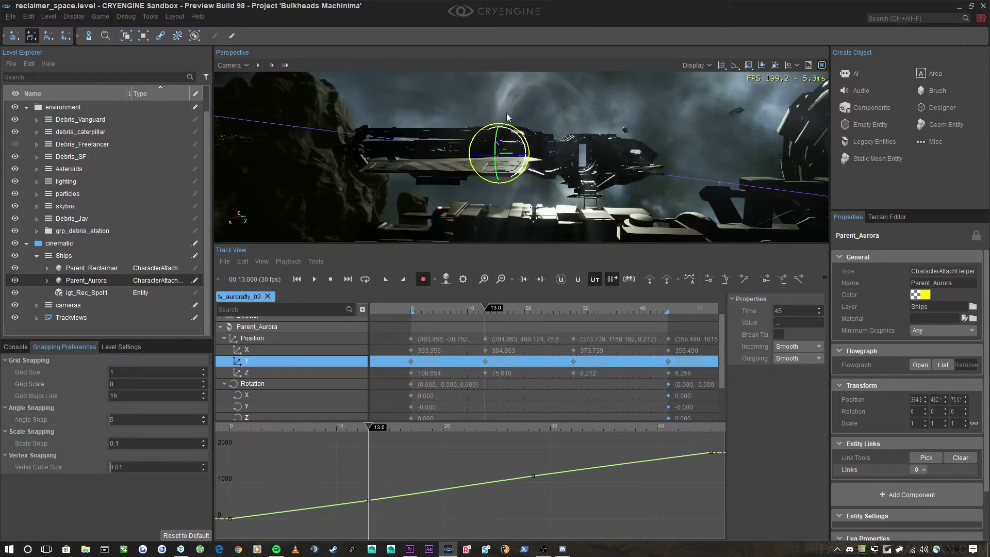
pyautogui.moveTo(515, 130); pyautogui.dragTo(517, 134)
pyautogui.moveTo(517, 134); pyautogui.dragTo(518, 134, button='right')
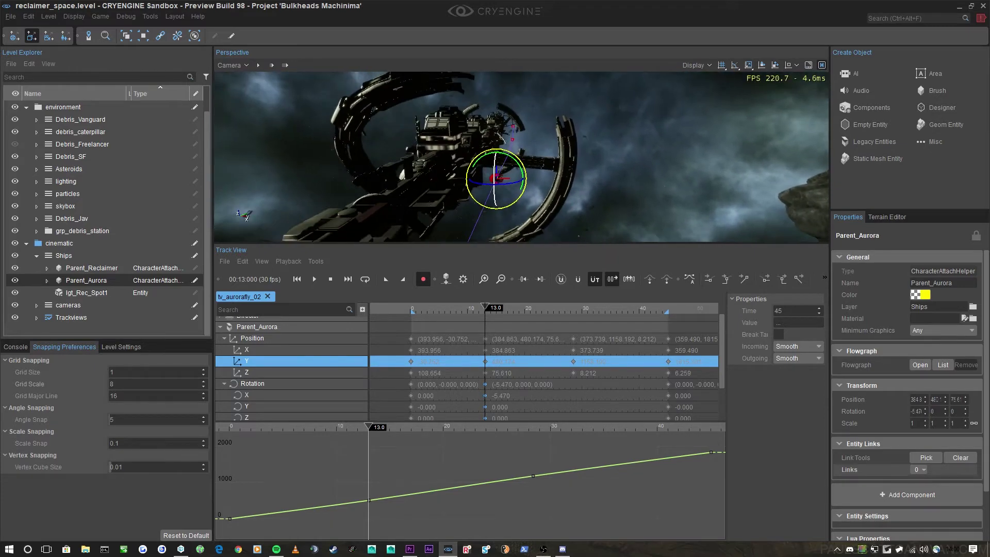
# Step: Add a Rotation key near the third Position key and align it to 28.36667 seconds
pyautogui.click(539, 279)
pyautogui.moveTo(517, 134); pyautogui.dragTo(518, 134, button='right')
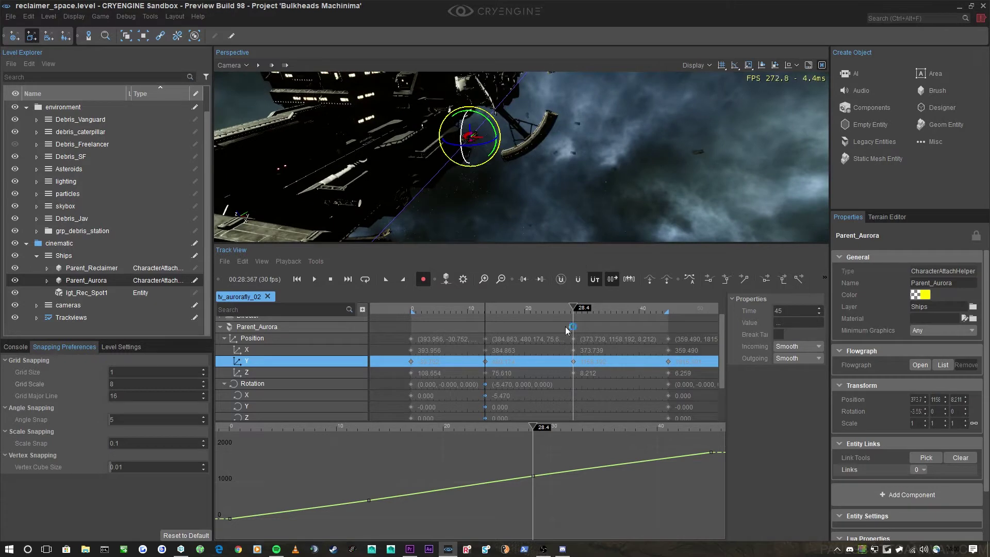
pyautogui.doubleClick(571, 383)
pyautogui.scroll(3, 577, 396)
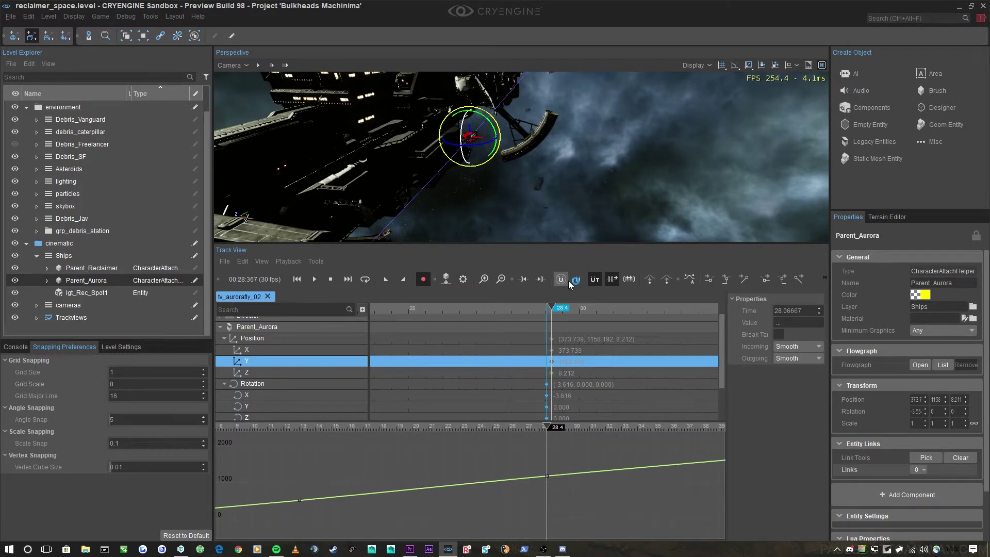
pyautogui.scroll(-4, 556, 381)
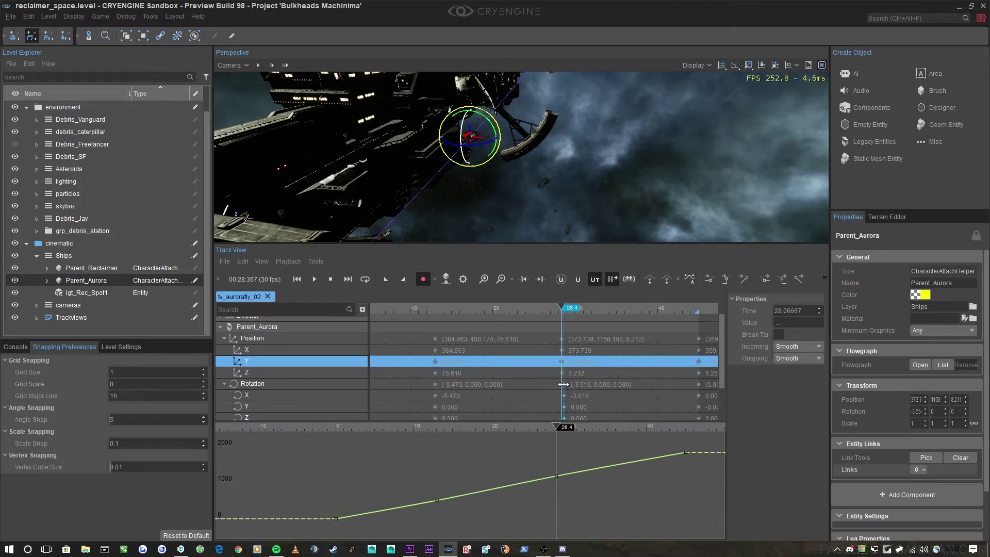
pyautogui.scroll(-3, 569, 391)
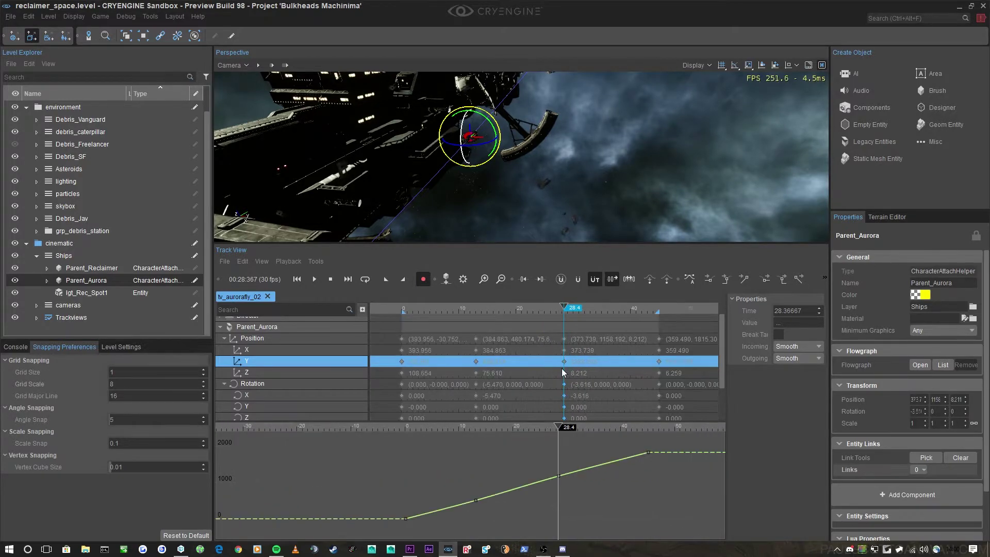
# Step: Shift the Aurora sideways at the 28.367-second key, bringing Position X to about 392.158
pyautogui.click(540, 279)
pyautogui.moveTo(567, 227); pyautogui.dragTo(698, 107, button='right')
pyautogui.click(284, 382)
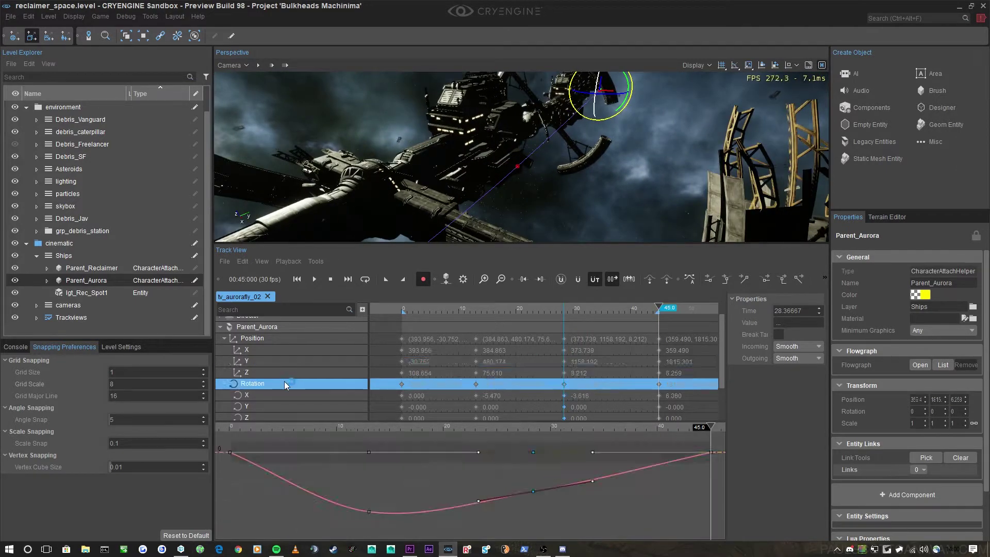
pyautogui.click(304, 361)
pyautogui.click(524, 279)
pyautogui.moveTo(619, 170); pyautogui.dragTo(525, 122, button='right')
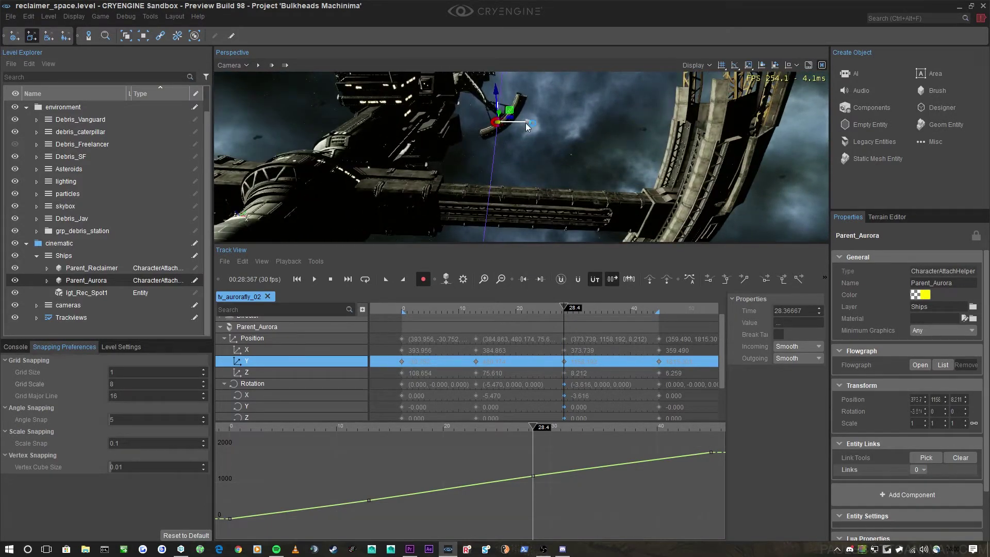
pyautogui.moveTo(525, 122); pyautogui.dragTo(543, 125)
pyautogui.moveTo(545, 125); pyautogui.dragTo(640, 164, button='right')
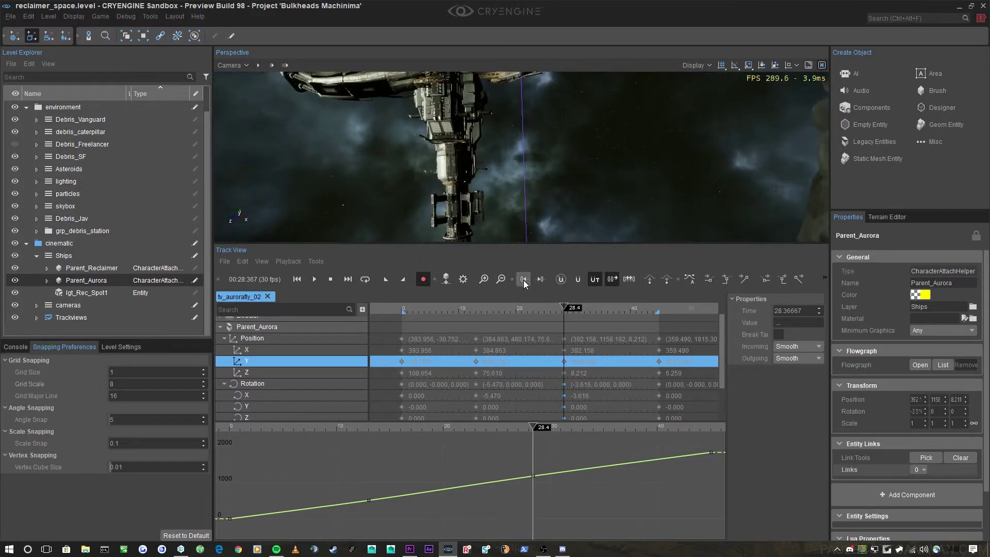
# Step: Shift the Aurora sideways at the 13-second key to Position X of about 371.911, and clear the selection
pyautogui.click(523, 279)
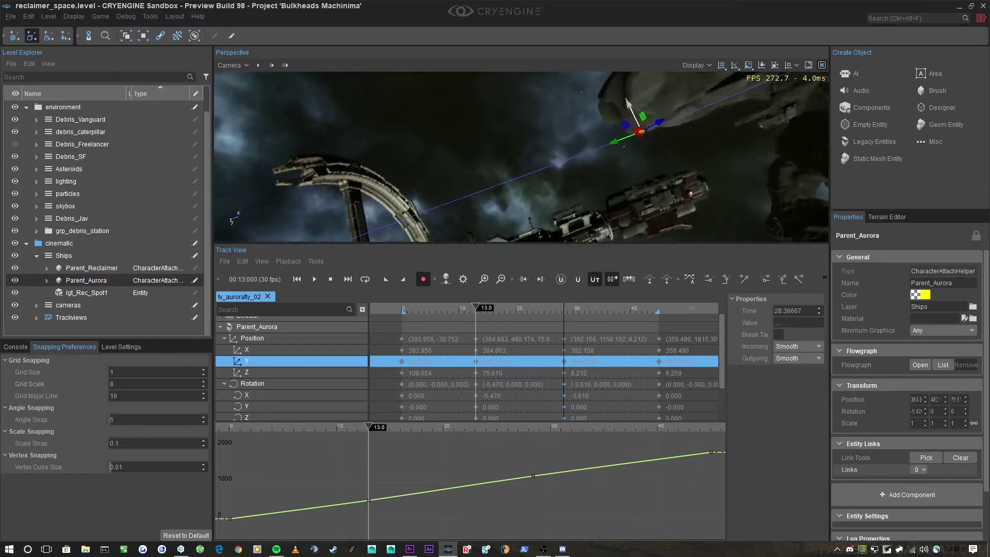
pyautogui.moveTo(520, 155)
pyautogui.mouseDown(button='right')
pyautogui.moveTo(592, 180)
pyautogui.moveTo(536, 150)
pyautogui.moveTo(511, 193)
pyautogui.moveTo(505, 157)
pyautogui.mouseUp(button='right')
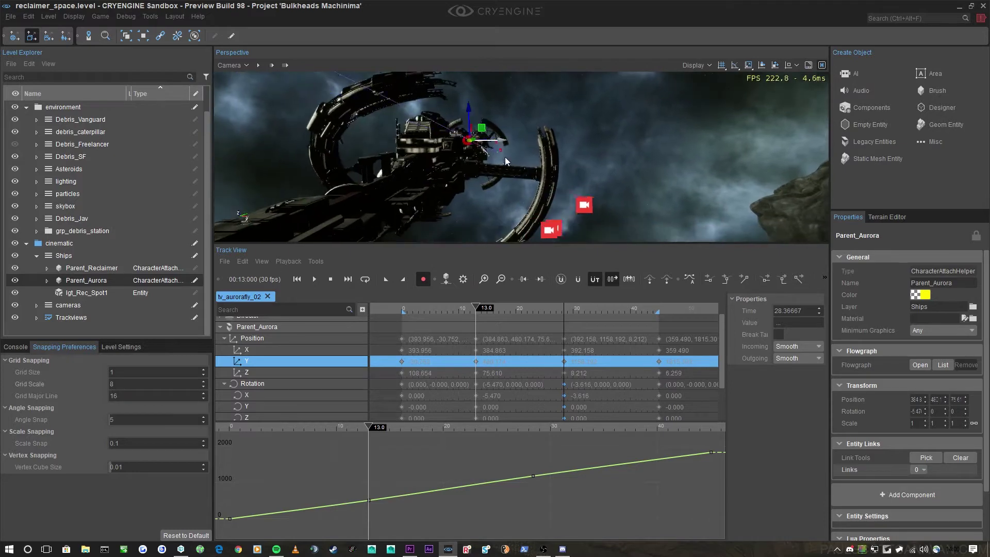
pyautogui.moveTo(491, 141); pyautogui.dragTo(491, 140)
pyautogui.moveTo(491, 141); pyautogui.dragTo(600, 183, button='right')
pyautogui.click(599, 184)
pyautogui.moveTo(536, 174); pyautogui.dragTo(525, 172, button='right')
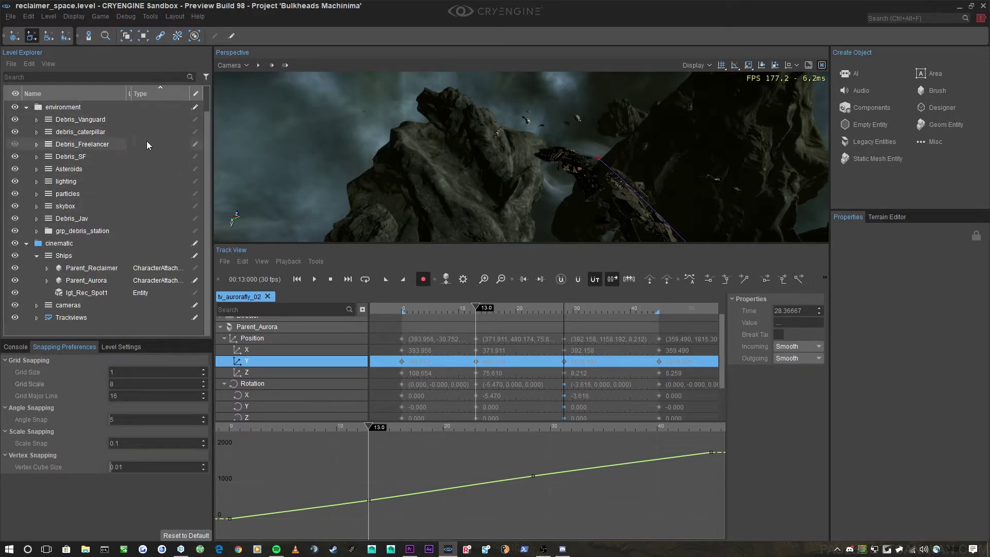
# Step: Make the Debris_SF and Debris_Vanguard layers editable and select 15 ship wreck prefabs drifting near the asteroids
pyautogui.click(195, 158)
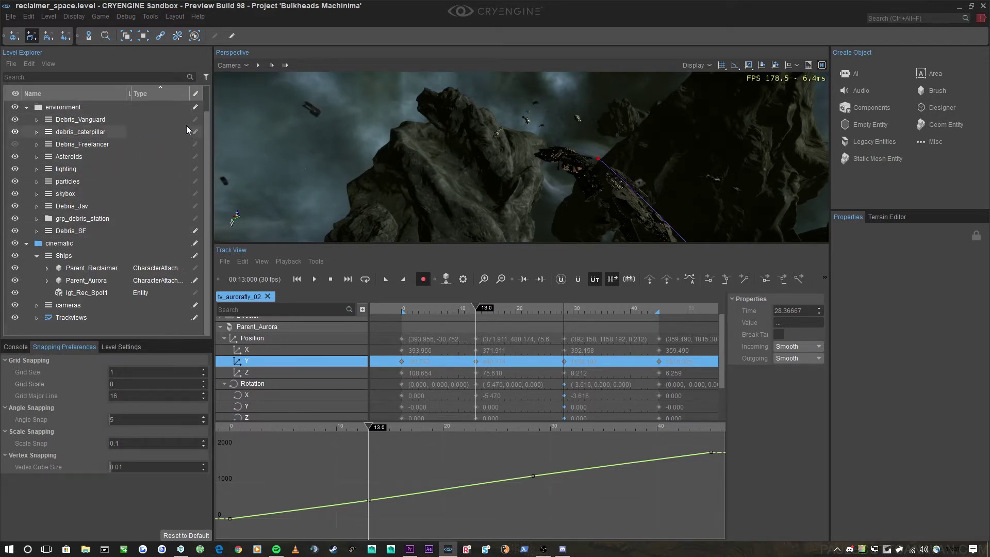
pyautogui.click(193, 119)
pyautogui.moveTo(392, 150)
pyautogui.mouseDown(button='right')
pyautogui.moveTo(405, 139)
pyautogui.moveTo(429, 194)
pyautogui.moveTo(498, 175)
pyautogui.mouseUp(button='right')
pyautogui.press('w')
pyautogui.scroll(1, 429, 194)
pyautogui.moveTo(498, 175); pyautogui.dragTo(573, 75)
pyautogui.press('w')
pyautogui.moveTo(601, 159); pyautogui.dragTo(477, 157, button='right')
pyautogui.moveTo(581, 76); pyautogui.dragTo(588, 88, button='right')
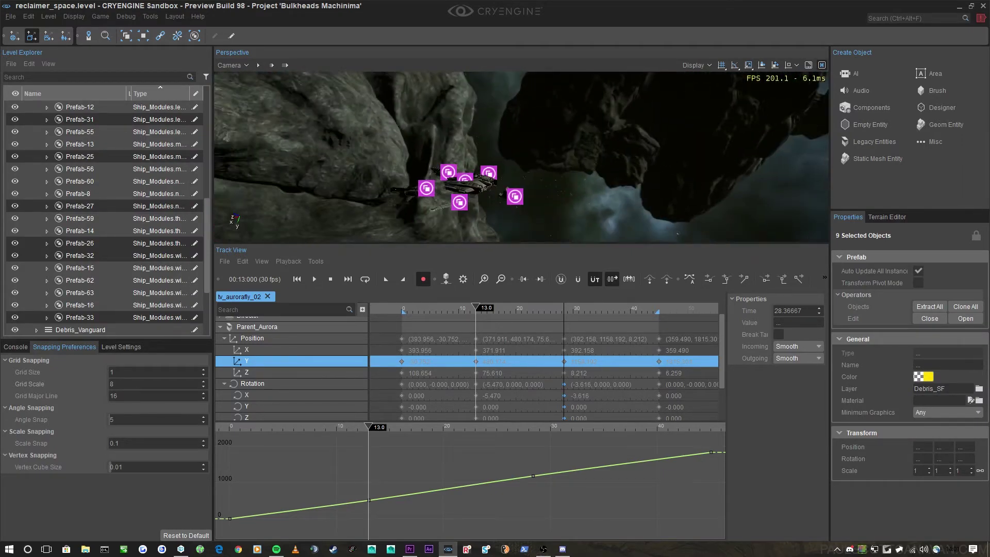
pyautogui.keyDown('ctrl'); pyautogui.moveTo(353, 116); pyautogui.dragTo(601, 246); pyautogui.keyUp('ctrl')
# Step: Duplicate the selected wreck prefabs and place the copies in open space beside the derelict station
pyautogui.press('s')
pyautogui.moveTo(654, 191); pyautogui.dragTo(643, 168, button='right')
pyautogui.press('2')
pyautogui.press('s')
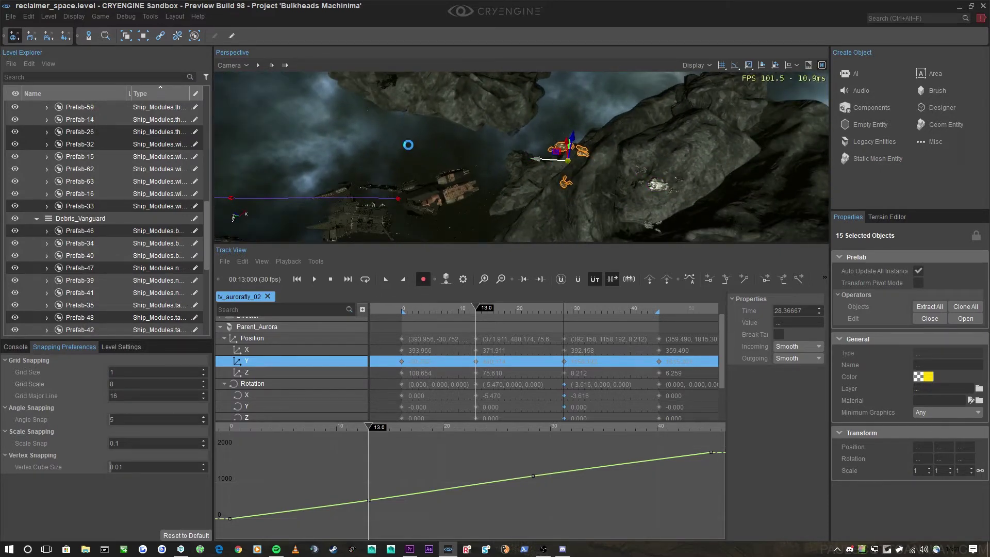
pyautogui.press('d')
pyautogui.moveTo(522, 157)
pyautogui.mouseDown(button='right')
pyautogui.moveTo(497, 168)
pyautogui.moveTo(444, 166)
pyautogui.moveTo(533, 166)
pyautogui.mouseUp(button='right')
pyautogui.press('3')
pyautogui.press('w')
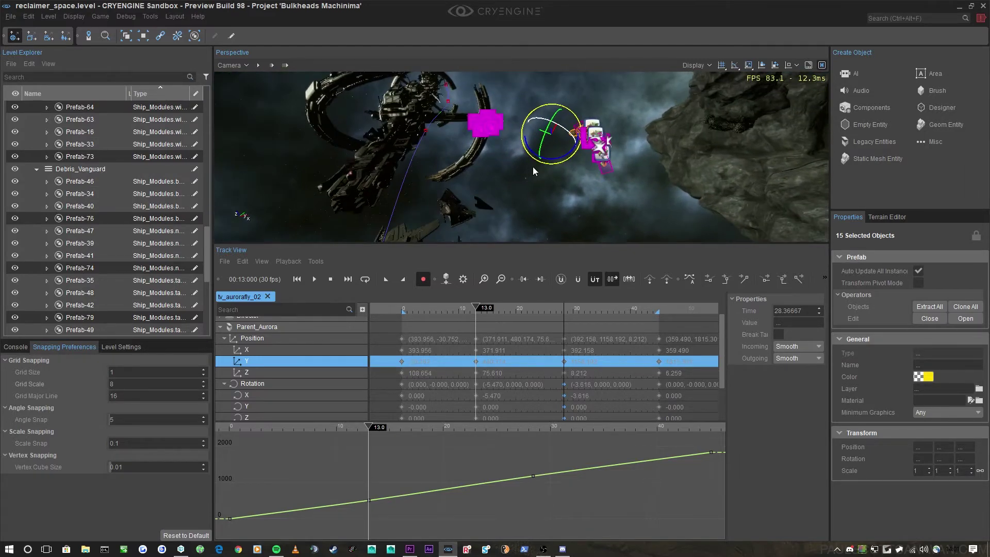
# Step: Rotate the duplicated wreck pieces and move them closer to the Aurora's flight path
pyautogui.moveTo(557, 148); pyautogui.dragTo(468, 127)
pyautogui.press('2')
pyautogui.press('w')
pyautogui.moveTo(508, 154); pyautogui.dragTo(541, 176, button='right')
pyautogui.press('s')
# Step: Select the larger wreck cluster of 12 objects beside the flight path and rotate it to a new tilt
pyautogui.moveTo(659, 195); pyautogui.dragTo(476, 124)
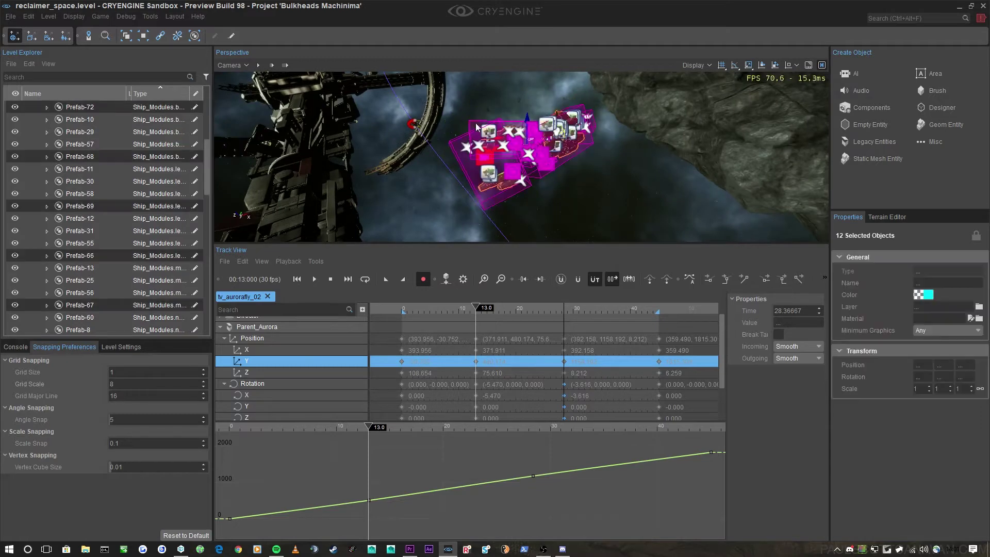
pyautogui.press('w')
pyautogui.moveTo(629, 198); pyautogui.dragTo(671, 197, button='right')
pyautogui.press('s')
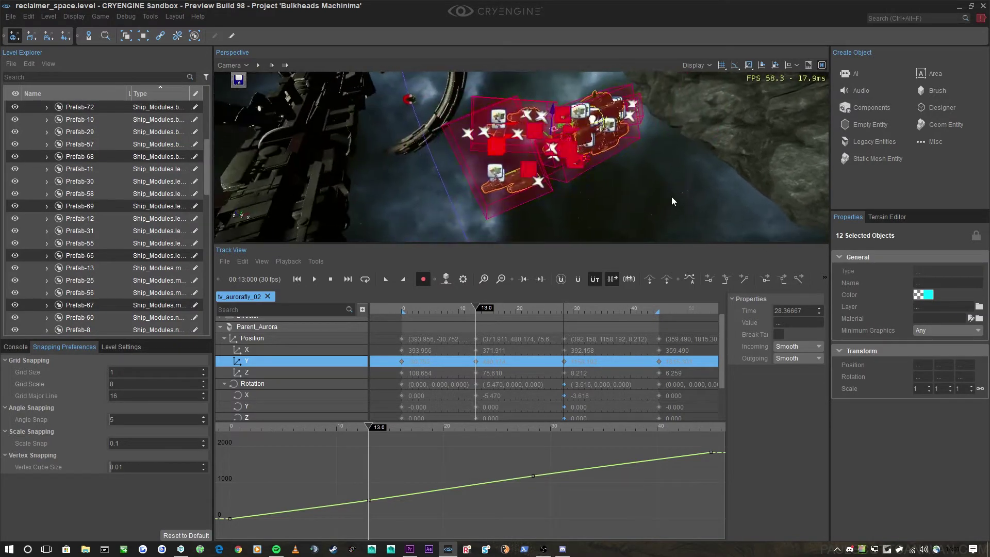
pyautogui.press('3')
pyautogui.moveTo(563, 160); pyautogui.dragTo(536, 128)
pyautogui.moveTo(546, 134); pyautogui.dragTo(547, 135)
pyautogui.moveTo(546, 136); pyautogui.dragTo(571, 153, button='right')
pyautogui.moveTo(582, 147); pyautogui.dragTo(572, 124)
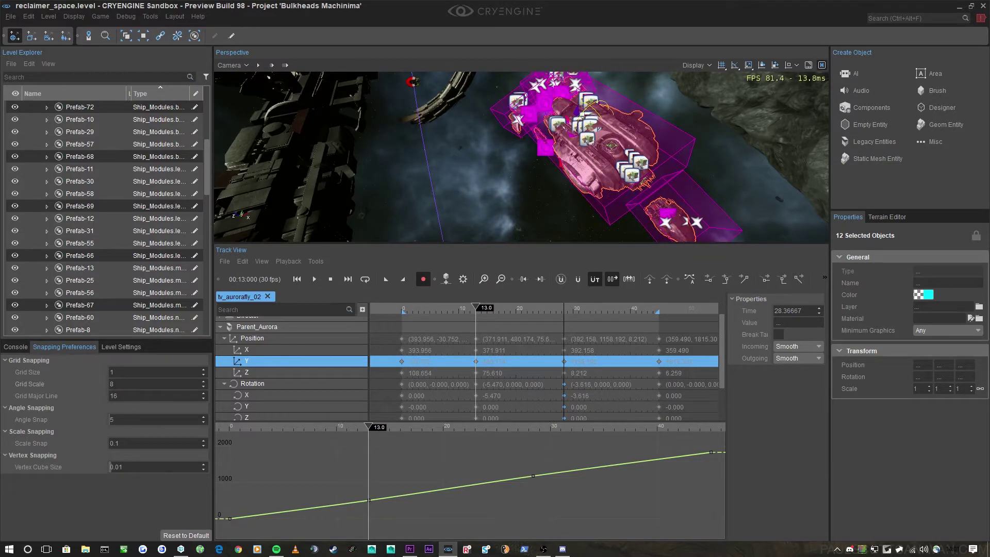
# Step: Examine the rotated wreck cluster against the Aurora's flight path from near and far, and clear the selection
pyautogui.moveTo(584, 116); pyautogui.dragTo(578, 127, button='right')
pyautogui.press('s')
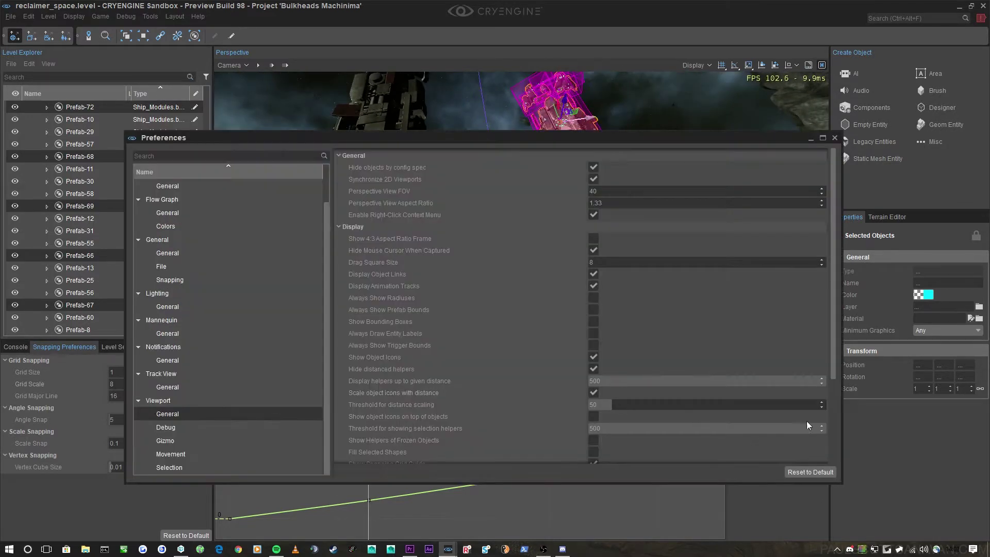
pyautogui.click(834, 138)
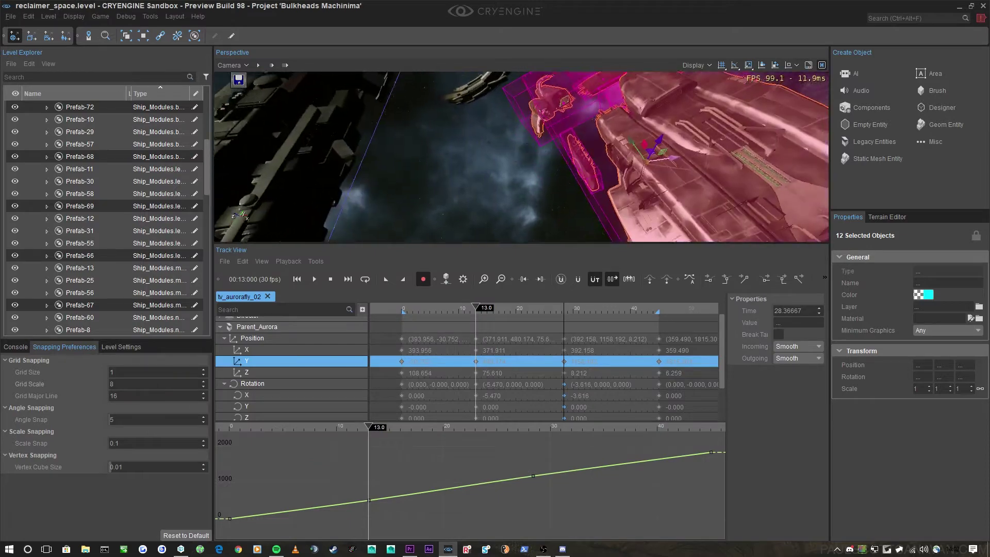
pyautogui.press('w')
pyautogui.moveTo(593, 148); pyautogui.dragTo(641, 178, button='right')
pyautogui.press('s')
pyautogui.click(616, 145)
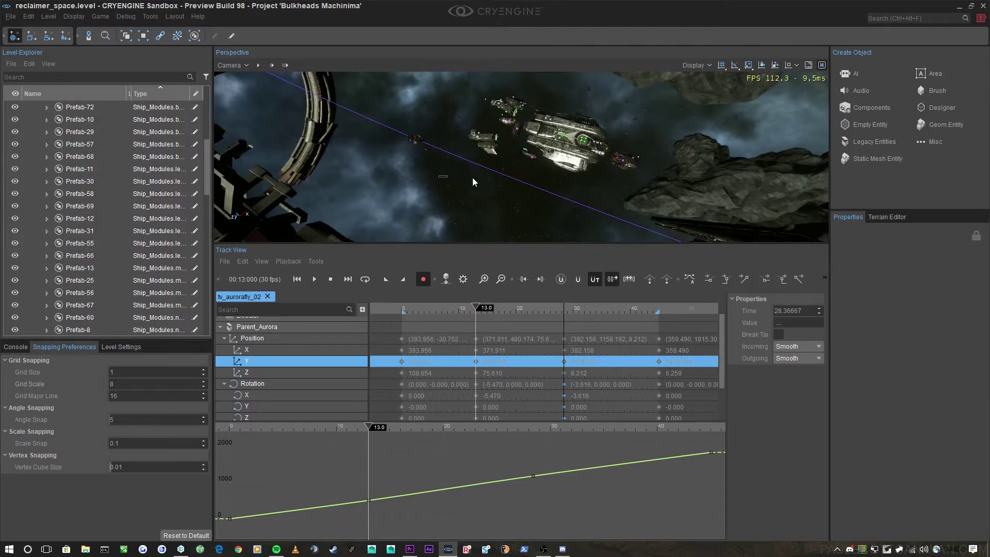
# Step: Reselect the wreck cluster, reposition it beside the flight path near the station, and check its placement from other viewpoints
pyautogui.moveTo(667, 83); pyautogui.dragTo(668, 83)
pyautogui.press('w')
pyautogui.moveTo(668, 84); pyautogui.dragTo(597, 157, button='right')
pyautogui.moveTo(547, 144); pyautogui.dragTo(540, 67)
pyautogui.moveTo(542, 78); pyautogui.dragTo(529, 165, button='right')
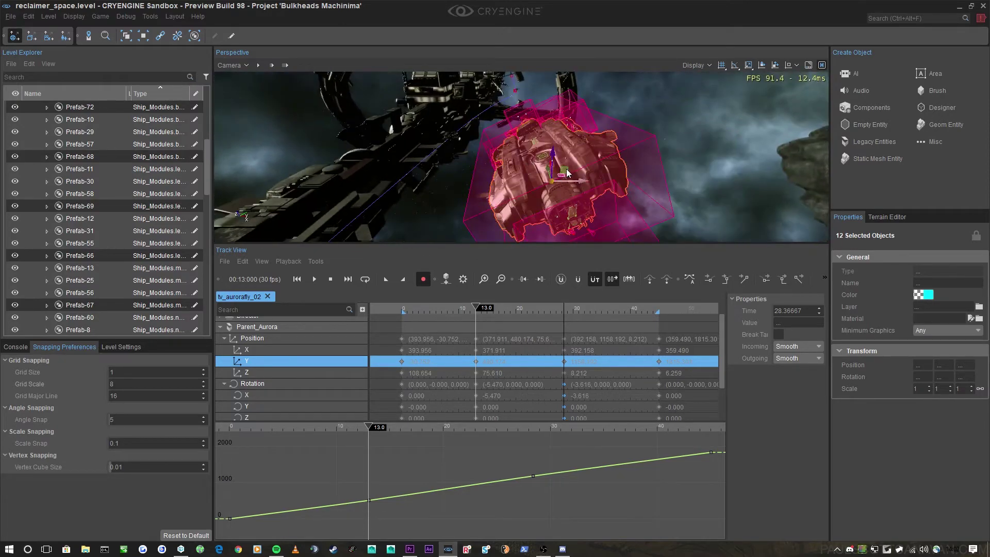
pyautogui.moveTo(565, 171); pyautogui.dragTo(552, 164)
pyautogui.press('w')
pyautogui.moveTo(551, 164); pyautogui.dragTo(454, 176, button='right')
pyautogui.press('s')
pyautogui.press('w')
pyautogui.press('s')
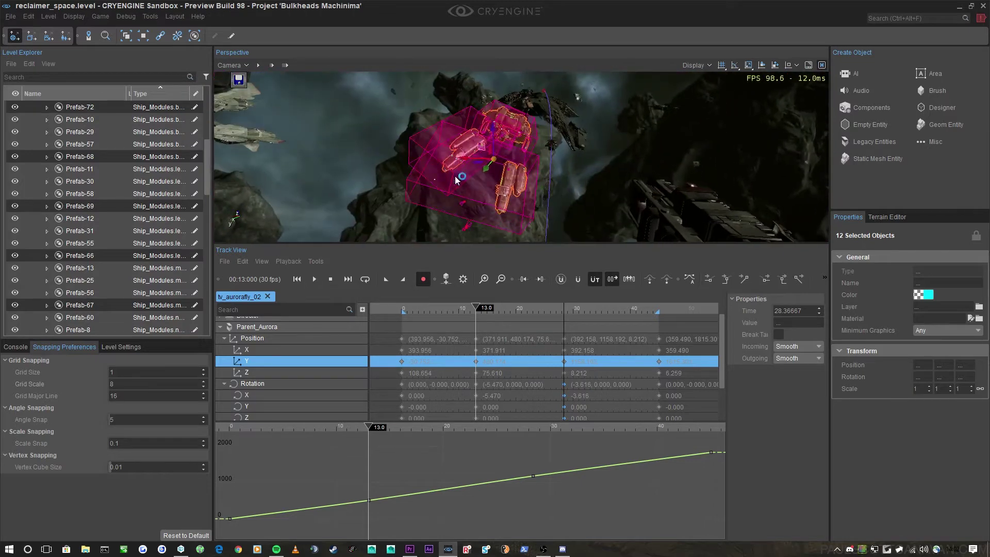
# Step: Rotate the selected cluster of 12 wreck objects beside the flight path, adjusting its tilt again from a closer view
pyautogui.press('3')
pyautogui.scroll(3, 489, 150)
pyautogui.moveTo(499, 137); pyautogui.dragTo(442, 139)
pyautogui.scroll(3, 470, 150)
pyautogui.press('w')
pyautogui.moveTo(508, 154); pyautogui.dragTo(519, 156, button='right')
pyautogui.moveTo(467, 155); pyautogui.dragTo(453, 156)
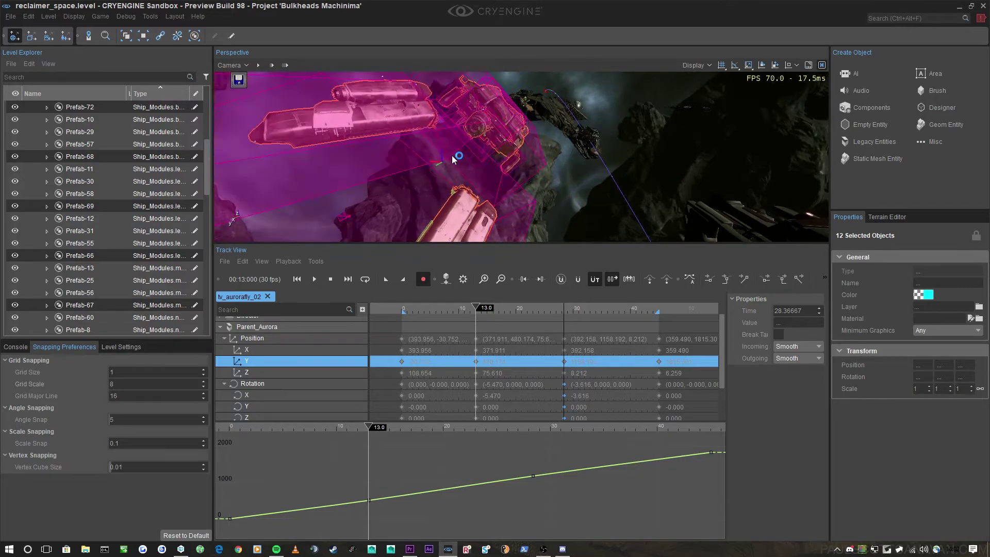
# Step: Select the six-object Debris_Vanguard wreck cluster and move it toward the Aurora's flight path near the station ring
pyautogui.press('2')
pyautogui.moveTo(462, 160); pyautogui.dragTo(526, 160, button='right')
pyautogui.click(590, 179)
pyautogui.press('s')
pyautogui.moveTo(590, 160); pyautogui.dragTo(632, 145, button='right')
pyautogui.moveTo(660, 224); pyautogui.dragTo(661, 224)
pyautogui.moveTo(660, 224); pyautogui.dragTo(663, 175, button='right')
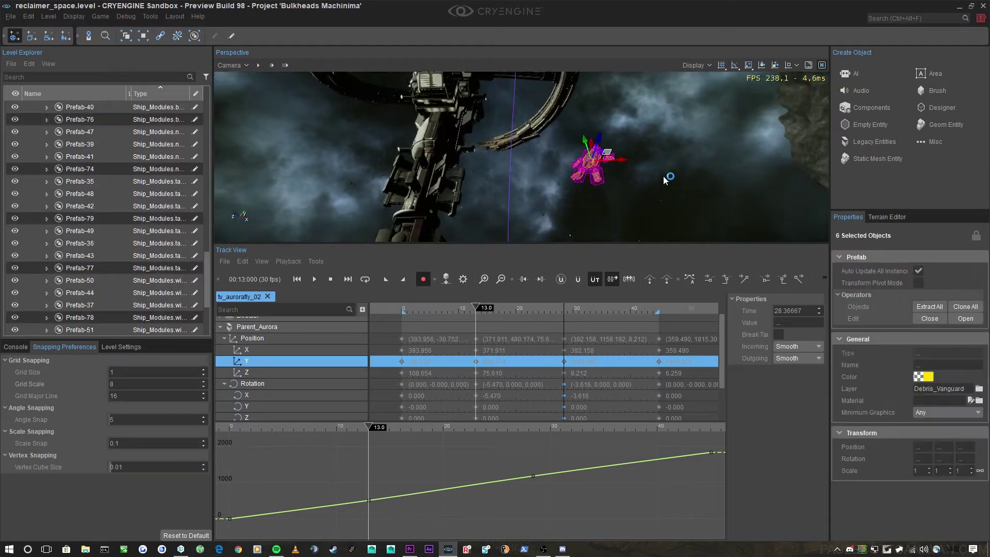
pyautogui.moveTo(600, 150); pyautogui.dragTo(644, 139, button='right')
pyautogui.press('w')
pyautogui.moveTo(570, 149); pyautogui.dragTo(571, 132, button='right')
# Step: Rotate the Debris_Vanguard wreck cluster to a new tilt beside the station
pyautogui.press('3')
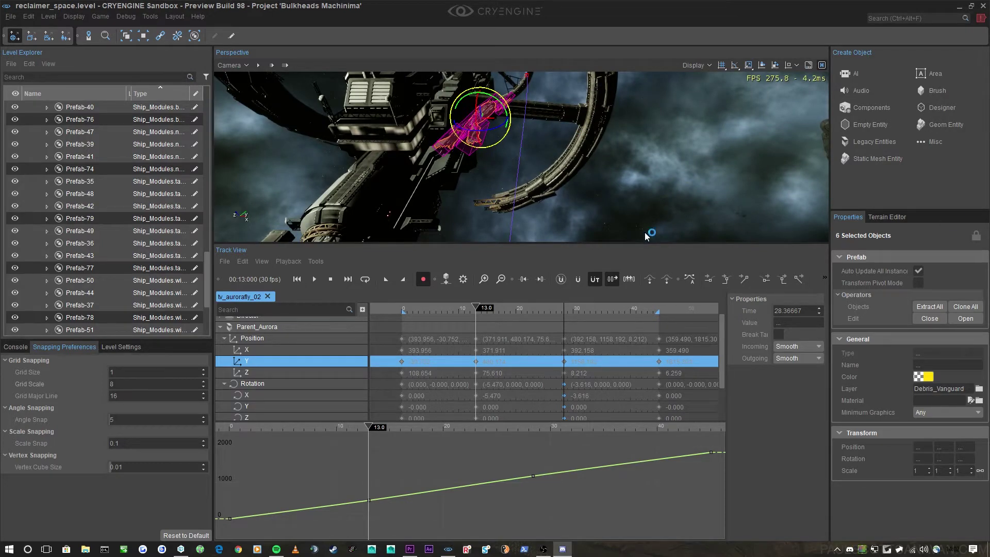
pyautogui.press('w')
pyautogui.moveTo(645, 236); pyautogui.dragTo(625, 214, button='right')
pyautogui.moveTo(469, 132); pyautogui.dragTo(464, 168)
pyautogui.press('s')
# Step: Reposition the Debris_Vanguard wreck cluster between the station hull and the flight path, adjusting its placement from several viewpoints
pyautogui.press('2')
pyautogui.moveTo(550, 185); pyautogui.dragTo(563, 191, button='right')
pyautogui.moveTo(501, 133); pyautogui.dragTo(505, 136)
pyautogui.press('w')
pyautogui.moveTo(504, 136); pyautogui.dragTo(456, 137, button='right')
pyautogui.press('s')
pyautogui.moveTo(466, 132); pyautogui.dragTo(568, 171)
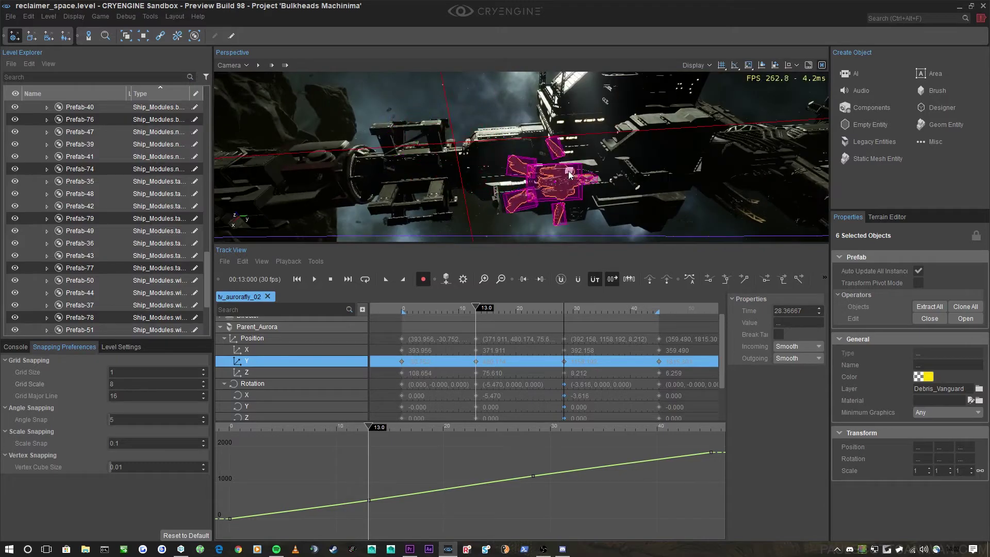
pyautogui.press('w')
pyautogui.moveTo(568, 171); pyautogui.dragTo(561, 175, button='right')
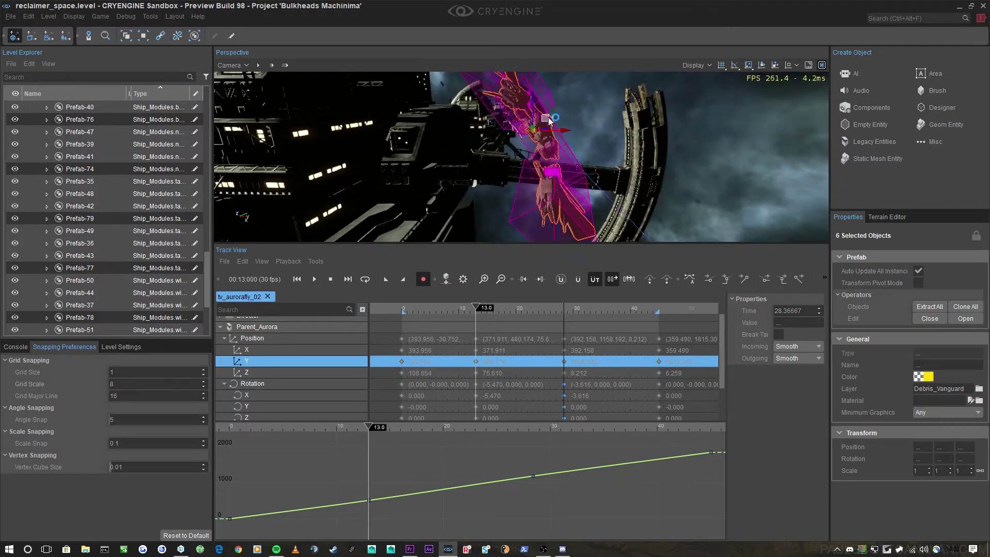
pyautogui.moveTo(546, 117); pyautogui.dragTo(559, 173)
# Step: Rotate the Debris_Vanguard wreck cluster once more, clear the selection, and move the playhead to 17.533 seconds
pyautogui.moveTo(560, 173); pyautogui.dragTo(567, 176, button='right')
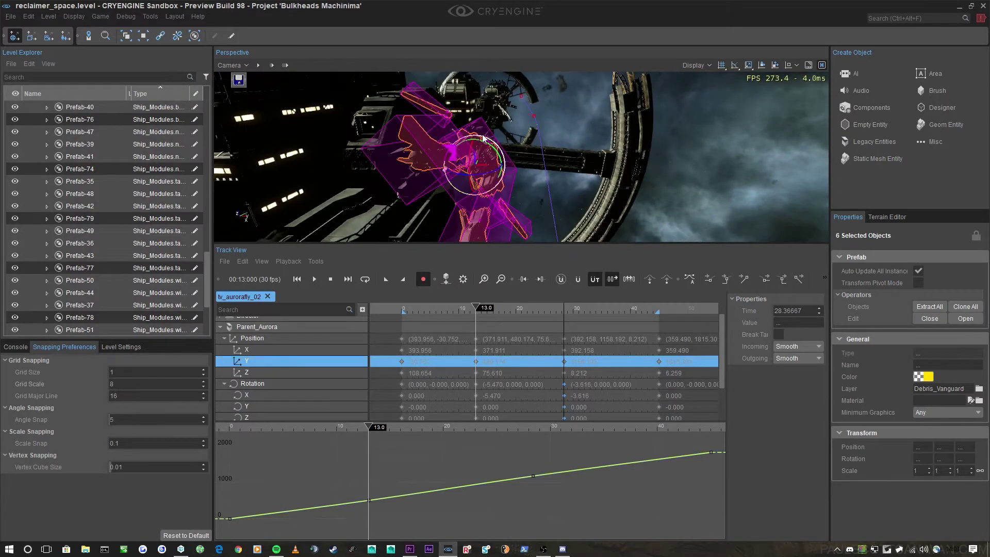
pyautogui.moveTo(482, 149); pyautogui.dragTo(477, 155)
pyautogui.click(682, 196)
pyautogui.moveTo(682, 196); pyautogui.dragTo(576, 290, button='right')
pyautogui.press('d')
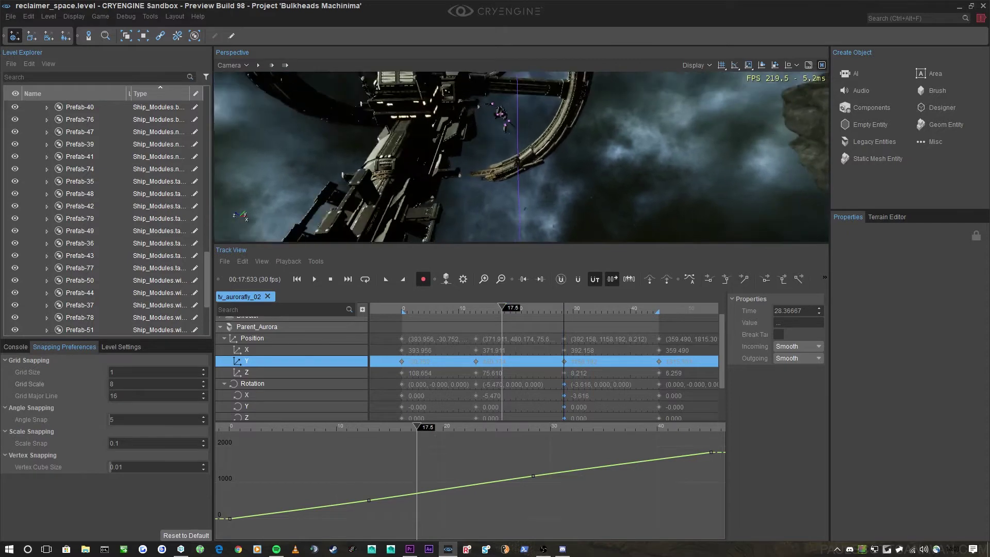
# Step: Collapse and lock the Debris_SF and Debris_Vanguard layers, and collapse the Aurora's position and rotation tracks
pyautogui.scroll(10, 82, 173)
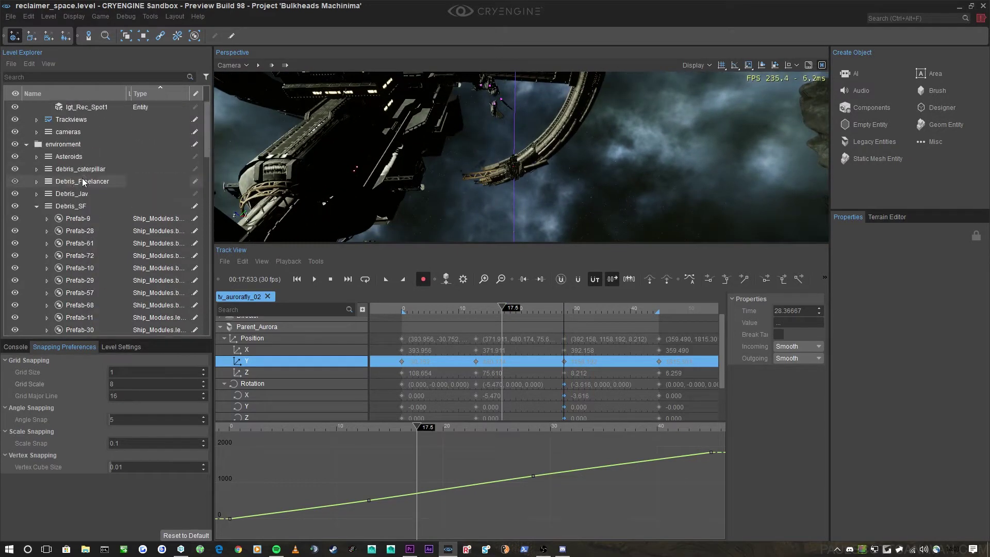
pyautogui.click(36, 219)
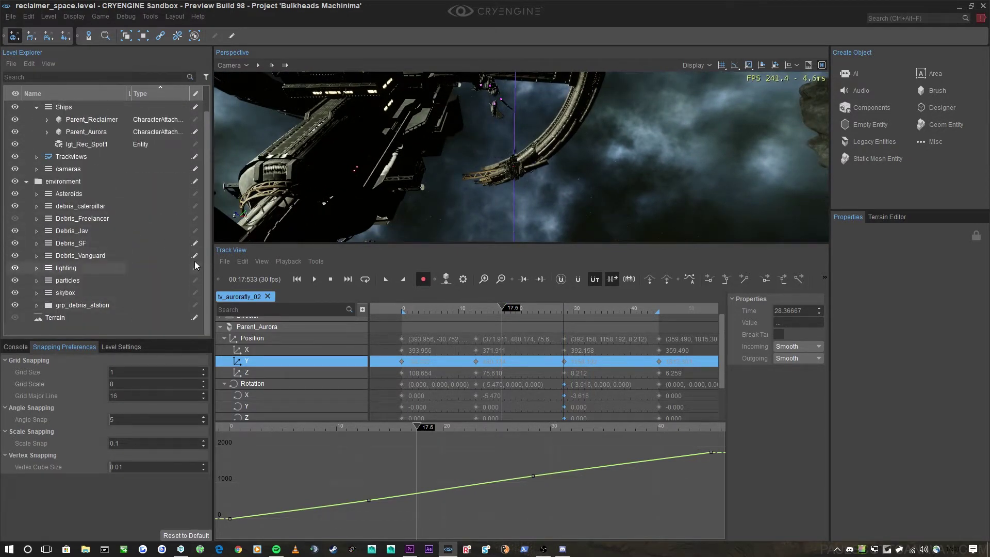
pyautogui.moveTo(628, 181); pyautogui.dragTo(611, 147, button='right')
pyautogui.moveTo(634, 111); pyautogui.dragTo(523, 123, button='right')
pyautogui.scroll(1, 223, 339)
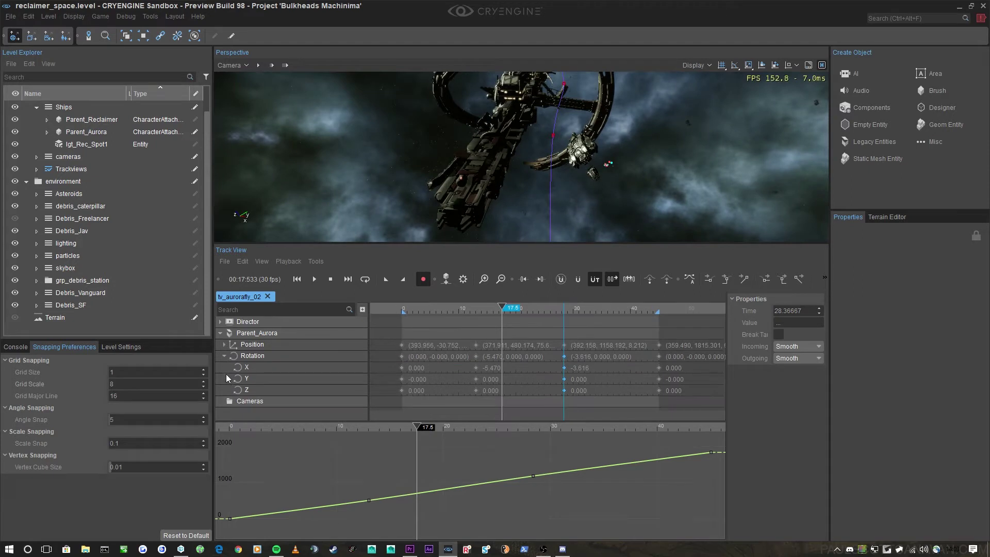
pyautogui.click(223, 345)
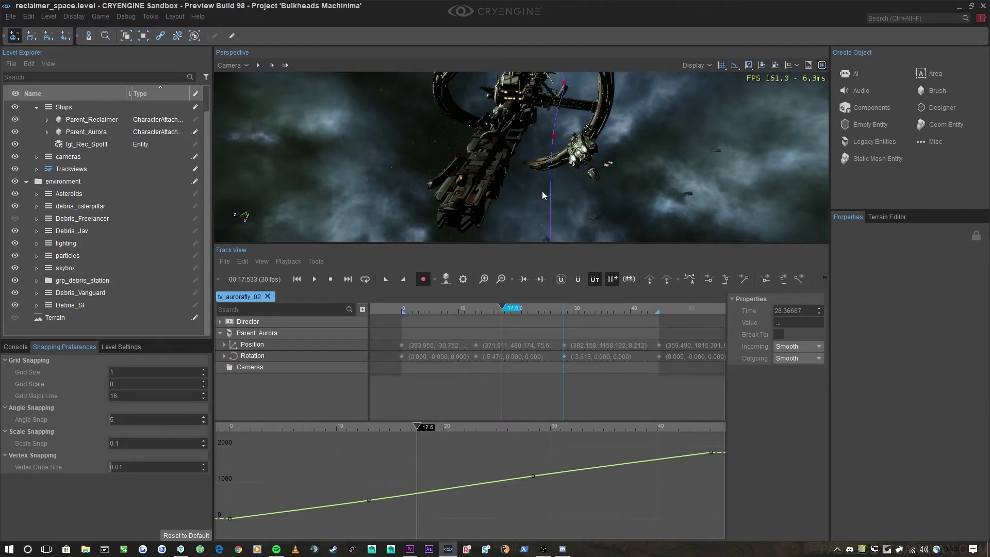
# Step: Return the playhead to 0 seconds and rotate Parent_Aurora about 2.7 degrees around Z on its starting key
pyautogui.moveTo(542, 191); pyautogui.dragTo(499, 230, button='right')
pyautogui.click(403, 309)
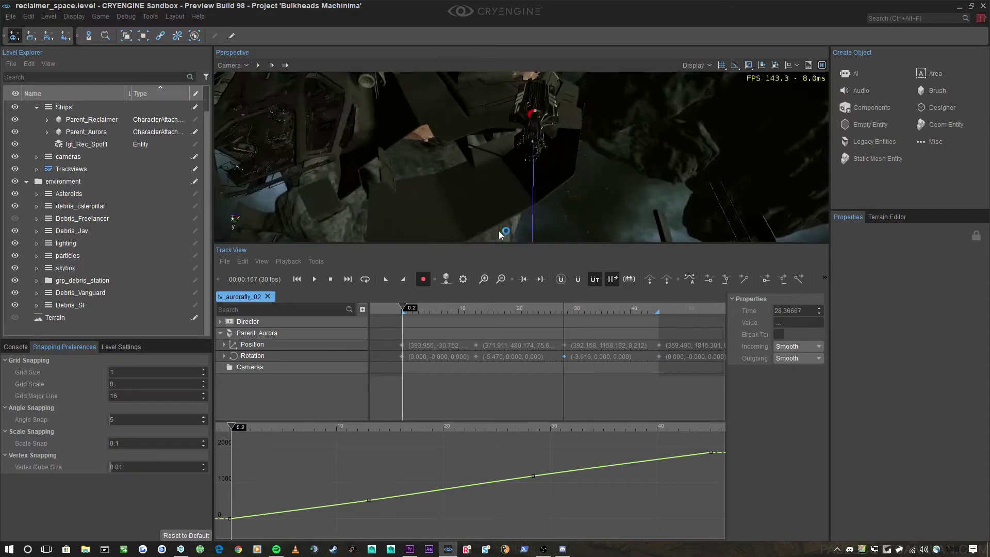
pyautogui.click(402, 310)
pyautogui.moveTo(564, 168); pyautogui.dragTo(554, 131, button='right')
pyautogui.click(542, 126)
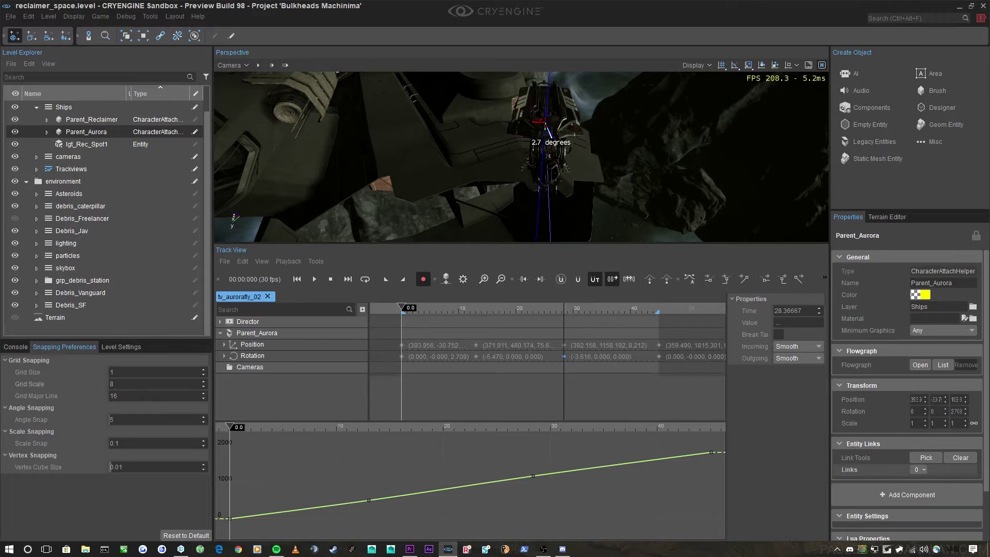
pyautogui.moveTo(570, 184); pyautogui.dragTo(536, 215, button='right')
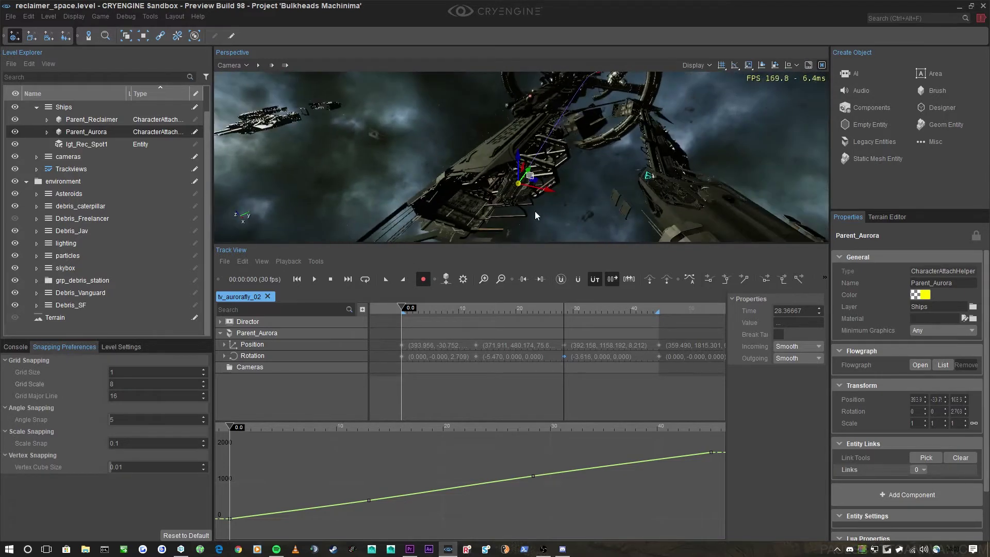
# Step: Try deleting the stray Prefab-65 from the cameras layer, and undo the deletion
pyautogui.click(226, 369)
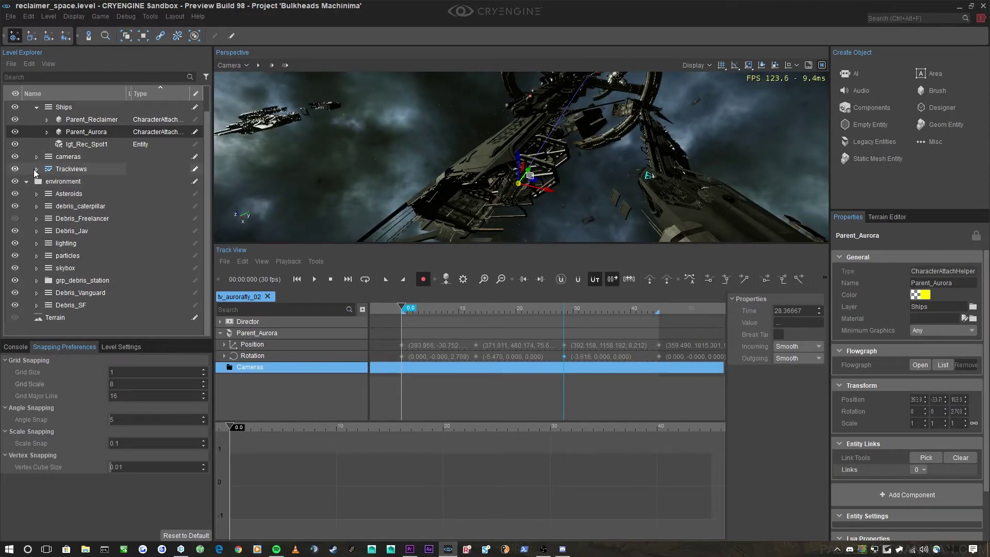
pyautogui.click(74, 170)
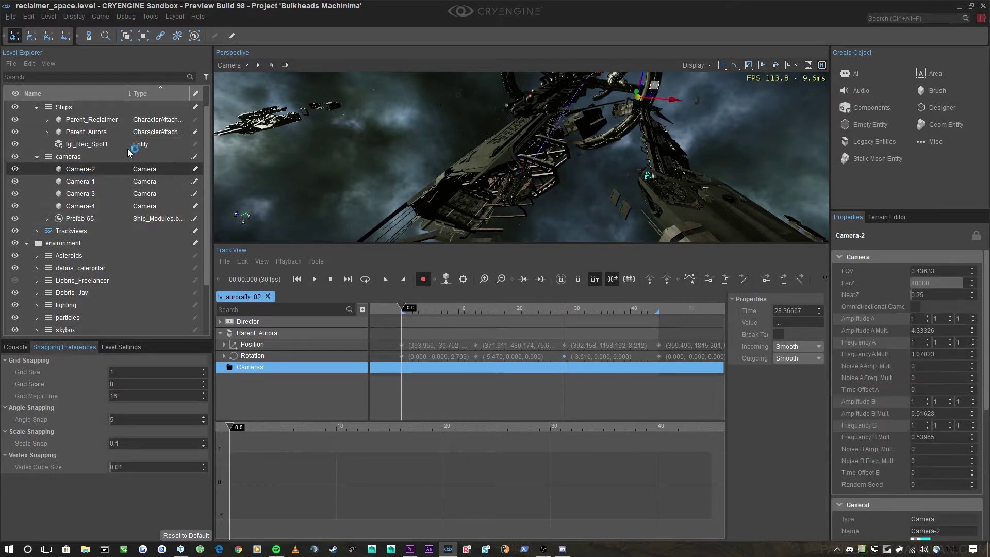
pyautogui.click(83, 183)
pyautogui.click(83, 218)
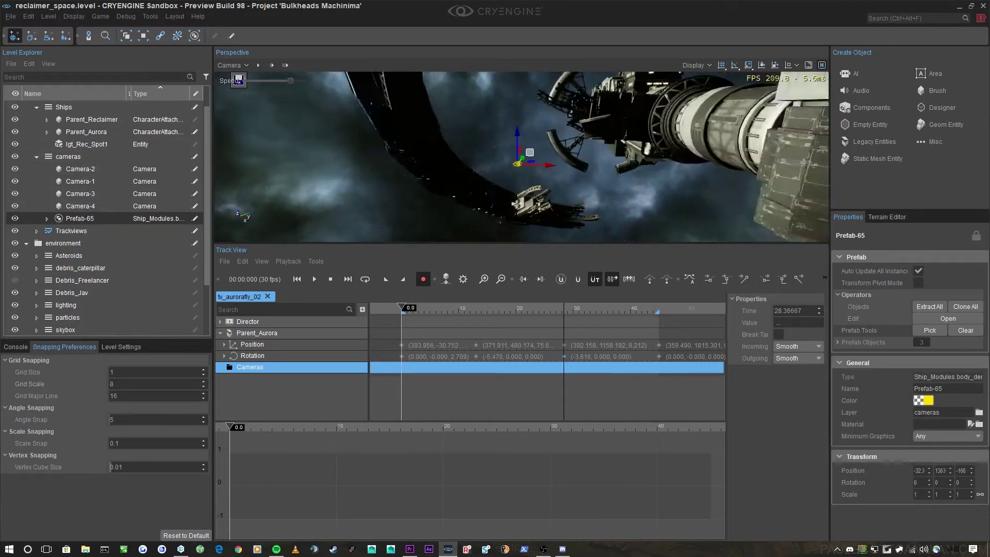
pyautogui.press('Delete')
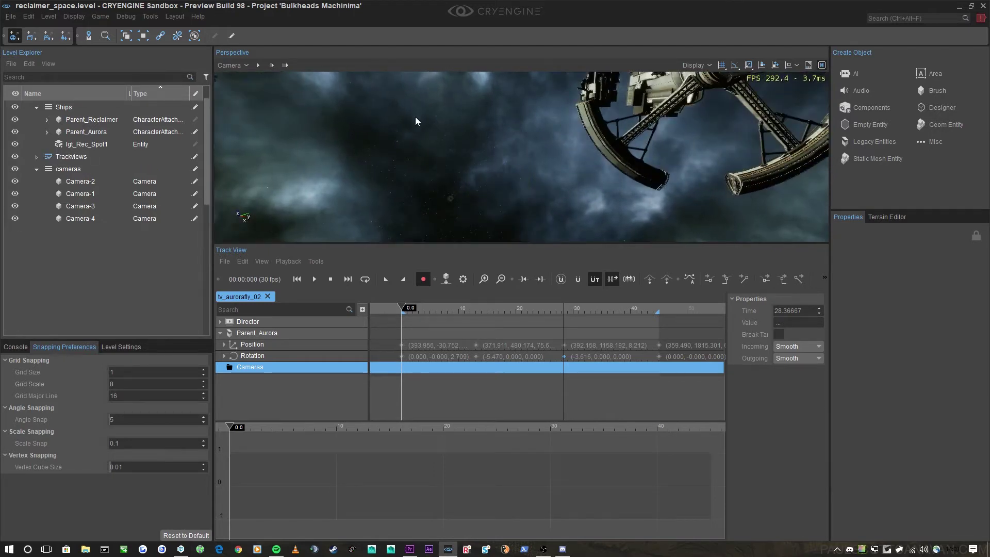
pyautogui.hotkey('ctrl', 'z')
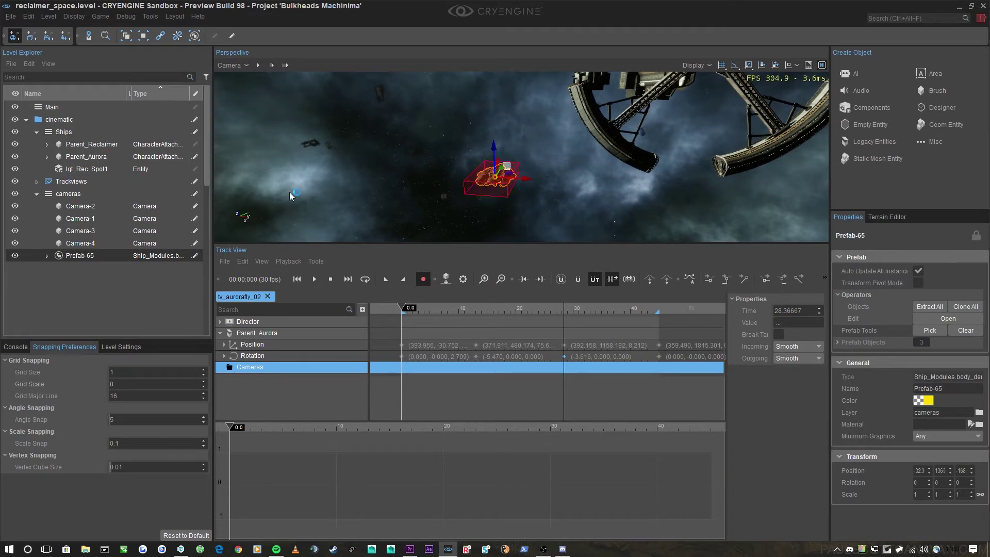
# Step: Take Prefab-65 out of the cameras layer and collapse the layer
pyautogui.press('s')
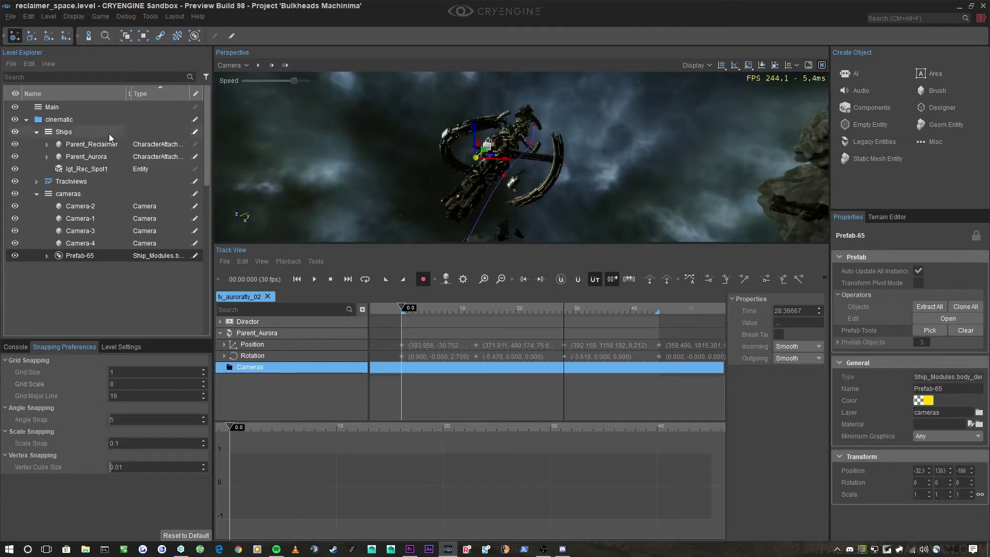
pyautogui.scroll(-4, 67, 258)
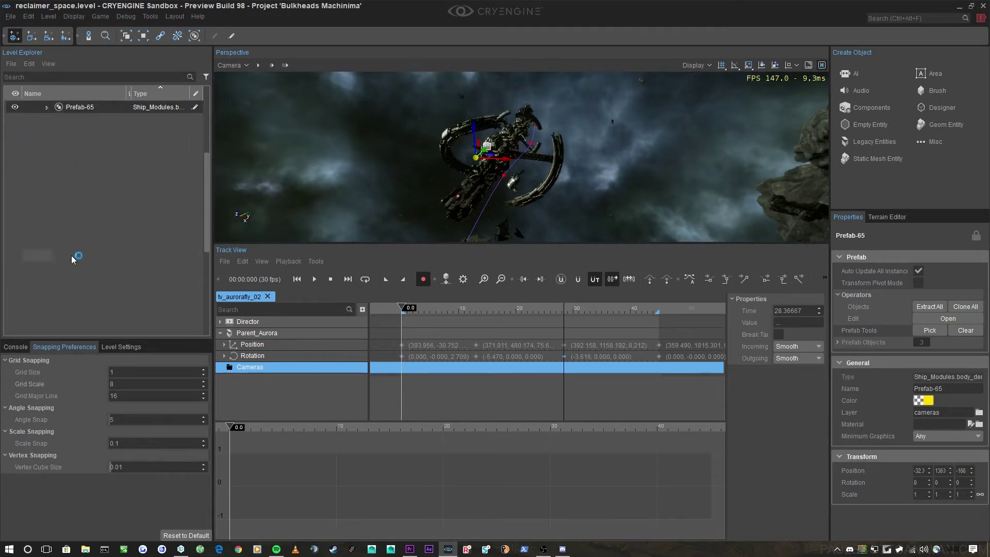
pyautogui.click(50, 265)
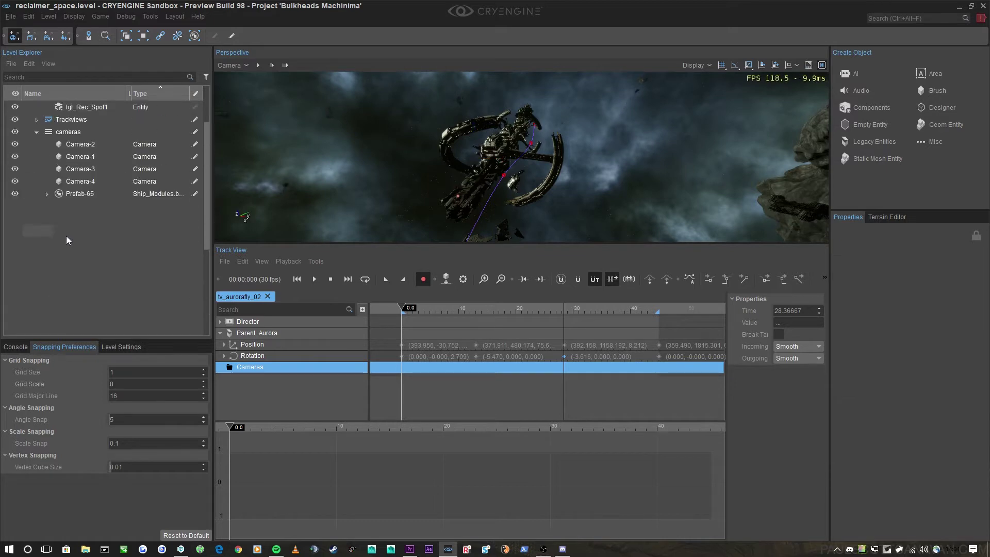
pyautogui.click(36, 194)
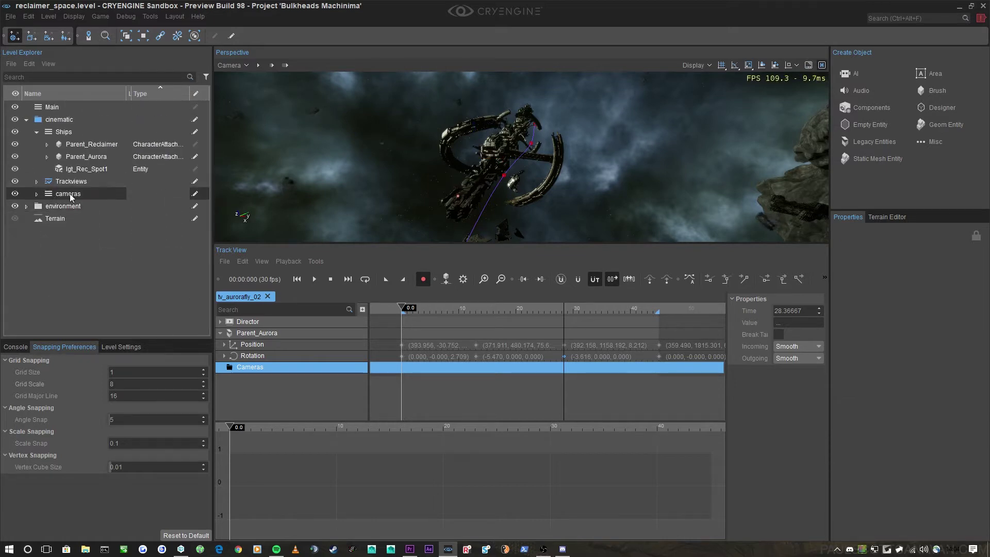
pyautogui.click(36, 194)
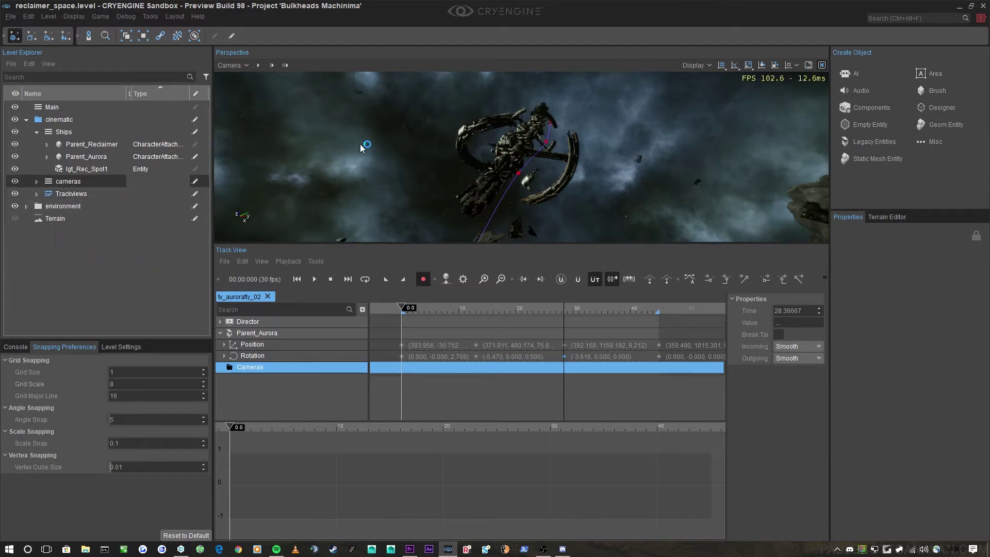
# Step: Select Camera-1 in the cameras layer and add it to the Cameras folder of the tv_aurorafly_02 sequence
pyautogui.moveTo(520, 156); pyautogui.dragTo(660, 139, button='right')
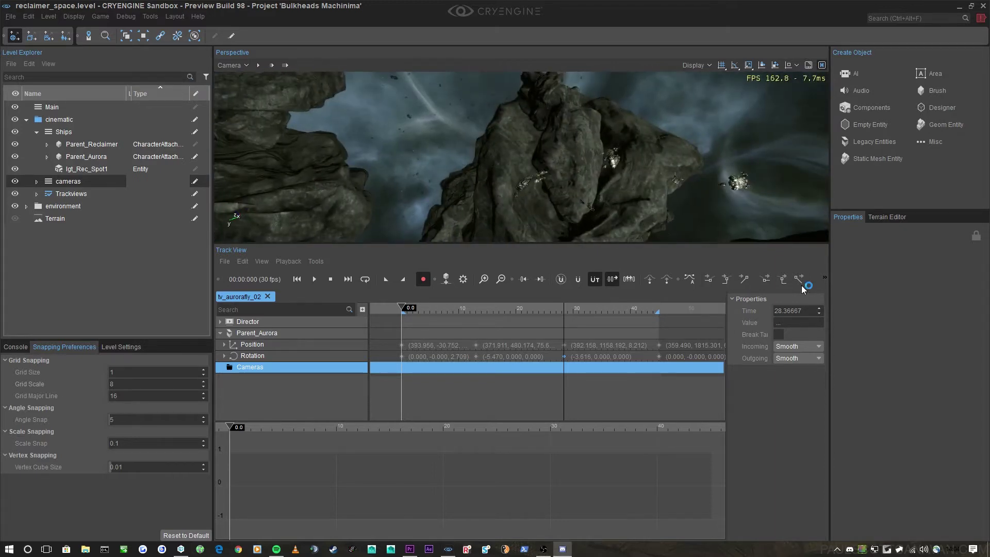
pyautogui.moveTo(634, 165); pyautogui.dragTo(804, 167, button='right')
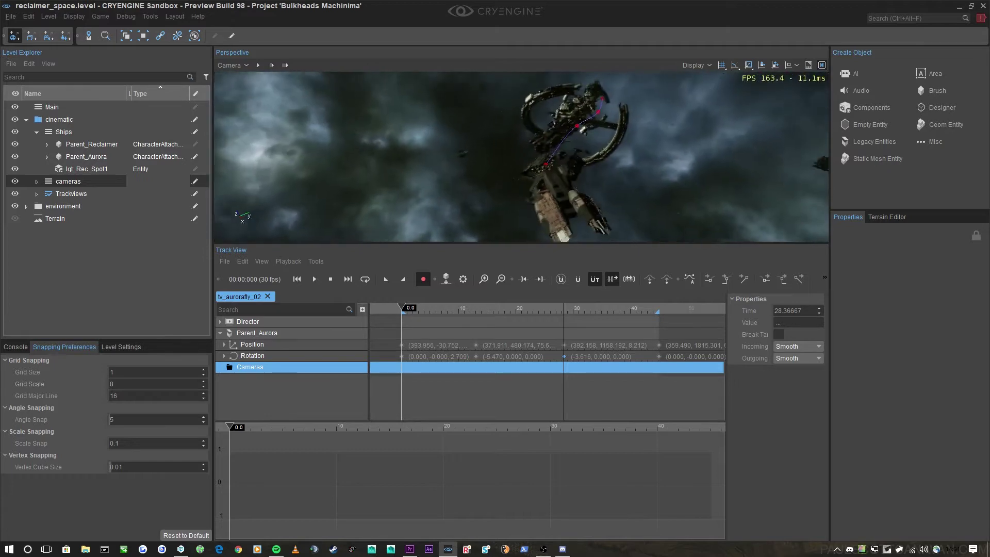
pyautogui.moveTo(693, 198); pyautogui.dragTo(699, 201, button='right')
pyautogui.press('w')
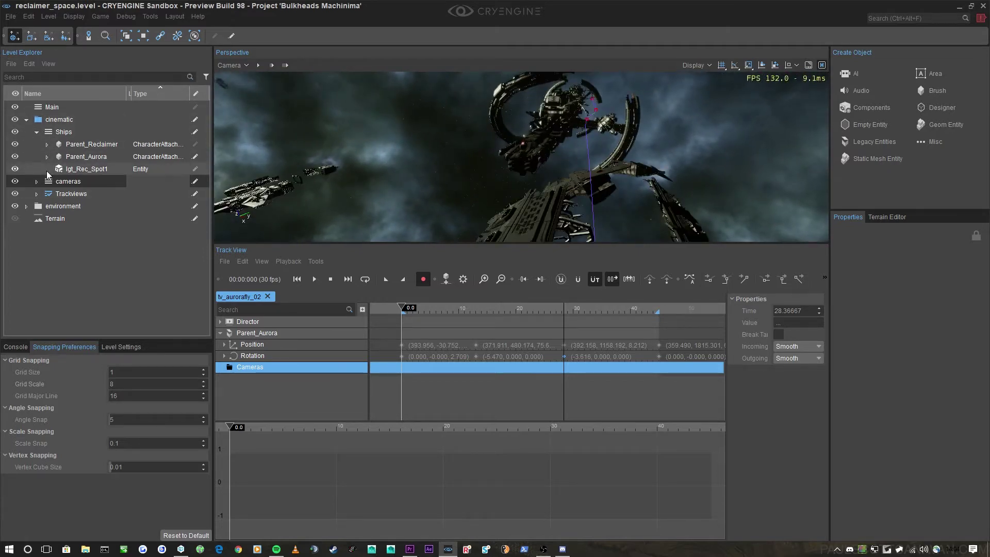
pyautogui.click(86, 206)
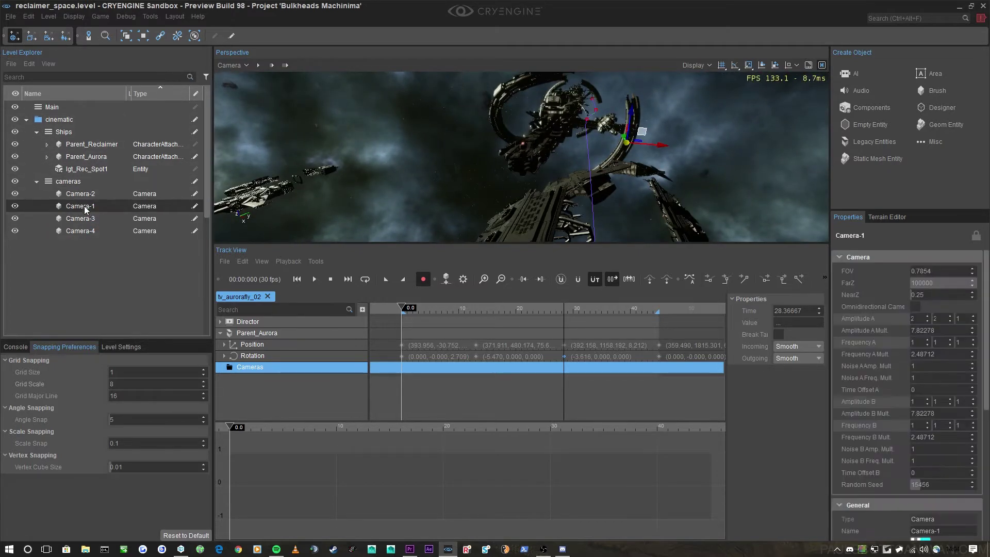
pyautogui.rightClick(257, 366)
pyautogui.click(305, 370)
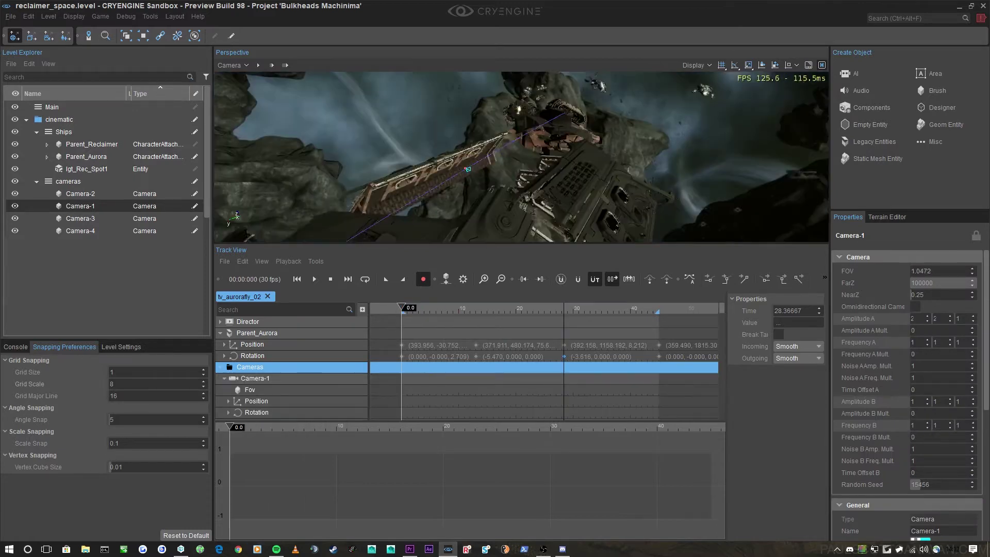
# Step: Create a second Perspective viewport and make it look through the Camera-1 entity
pyautogui.moveTo(520, 156); pyautogui.dragTo(263, 114, button='right')
pyautogui.click(238, 66)
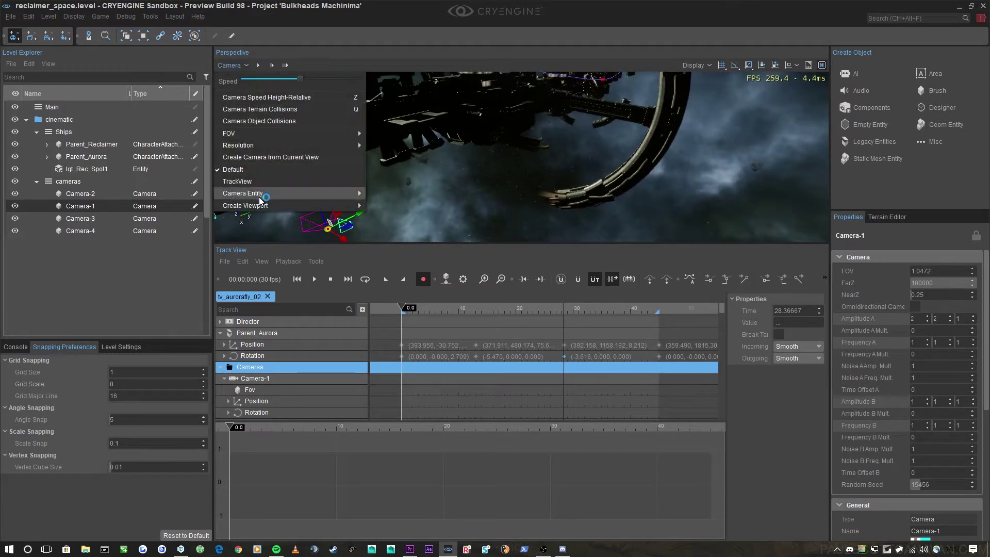
pyautogui.moveTo(286, 206)
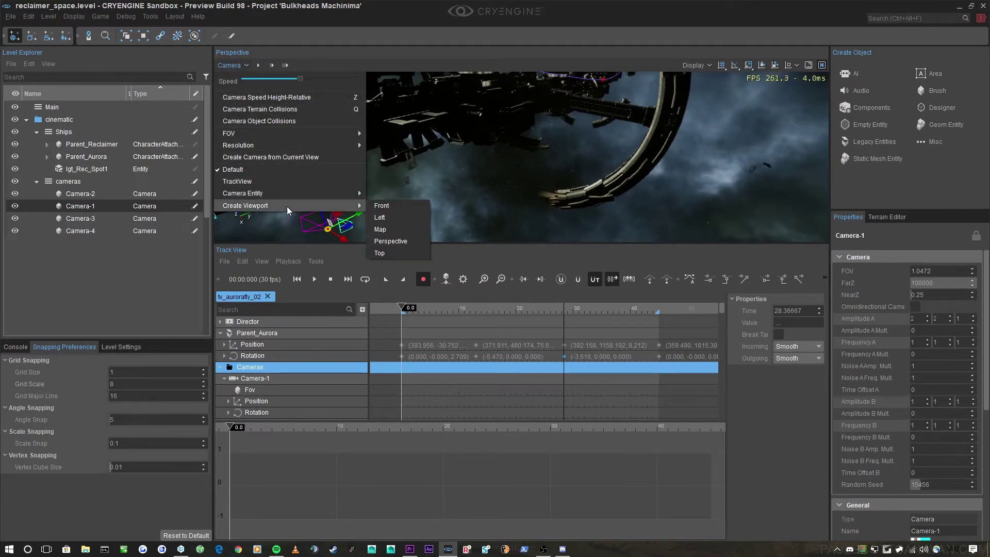
pyautogui.click(394, 242)
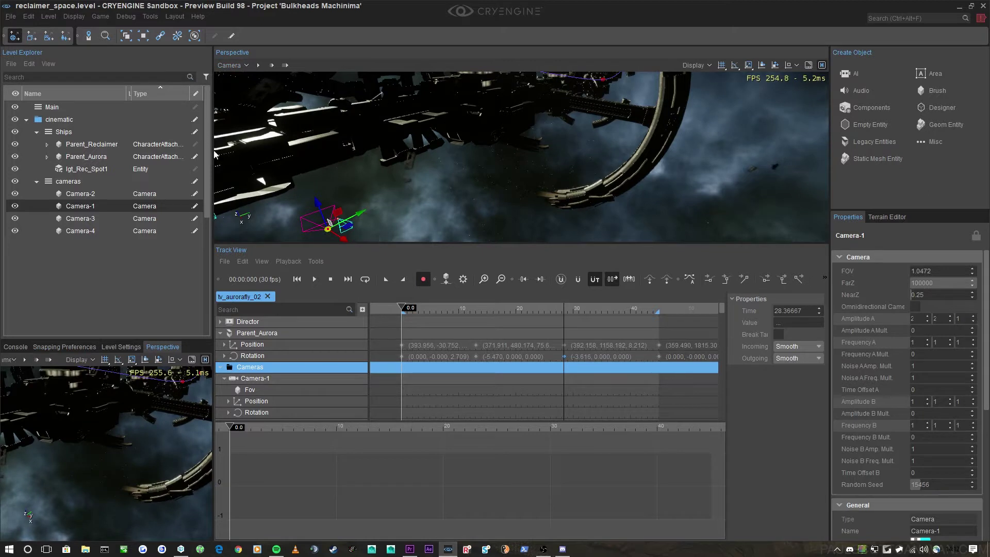
pyautogui.click(13, 360)
pyautogui.moveTo(69, 491)
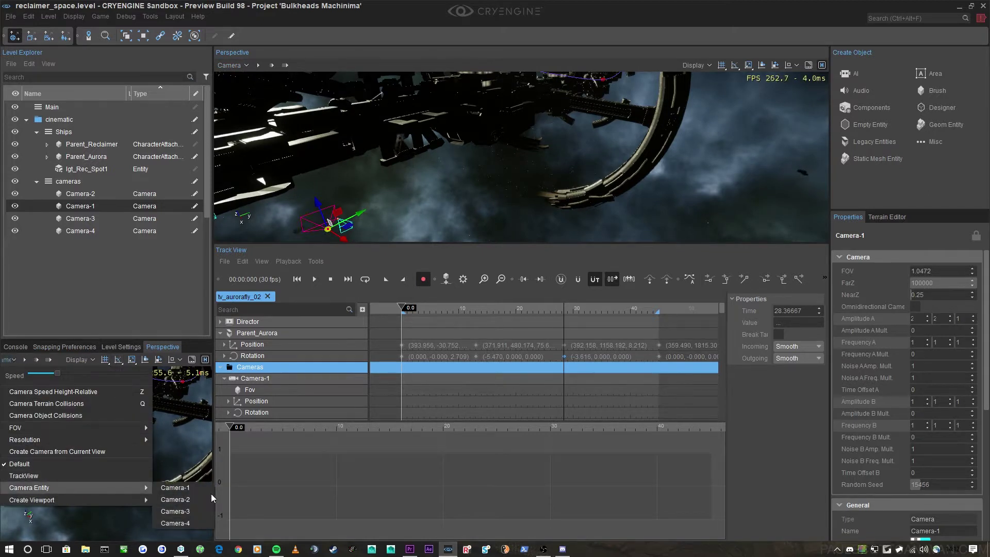
pyautogui.click(202, 491)
# Step: Set the Camera-1 viewport's resolution to 640 x 360 (16:9)
pyautogui.click(10, 359)
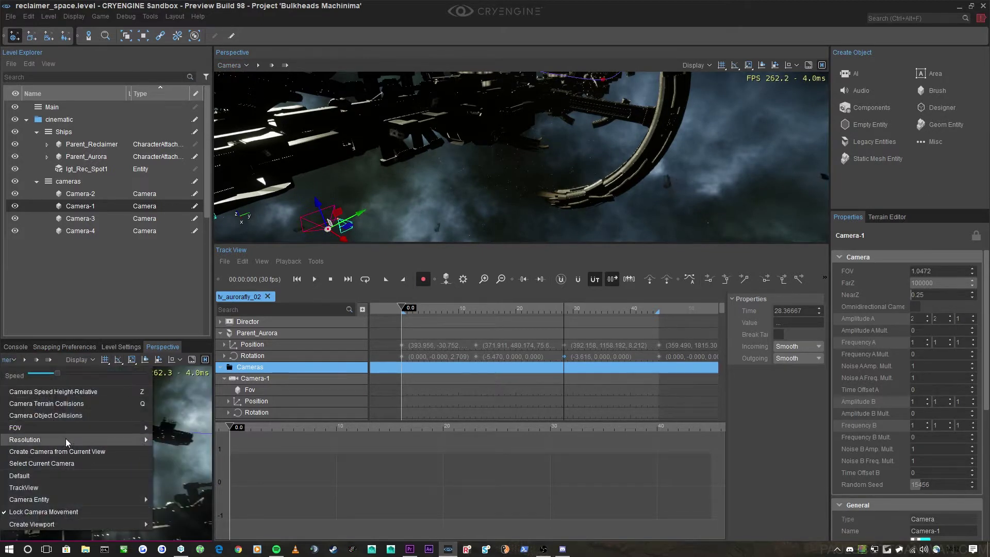
pyautogui.moveTo(66, 438)
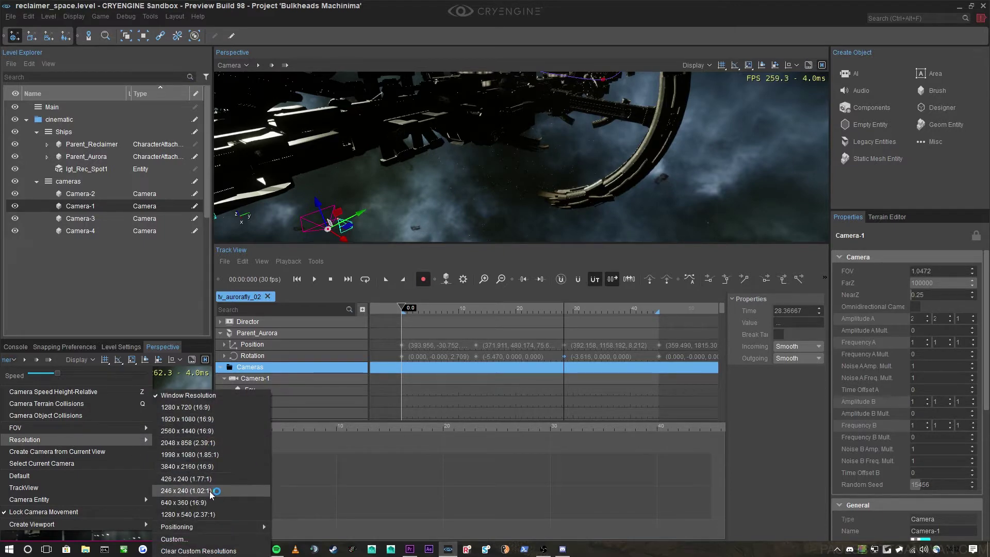
pyautogui.click(216, 504)
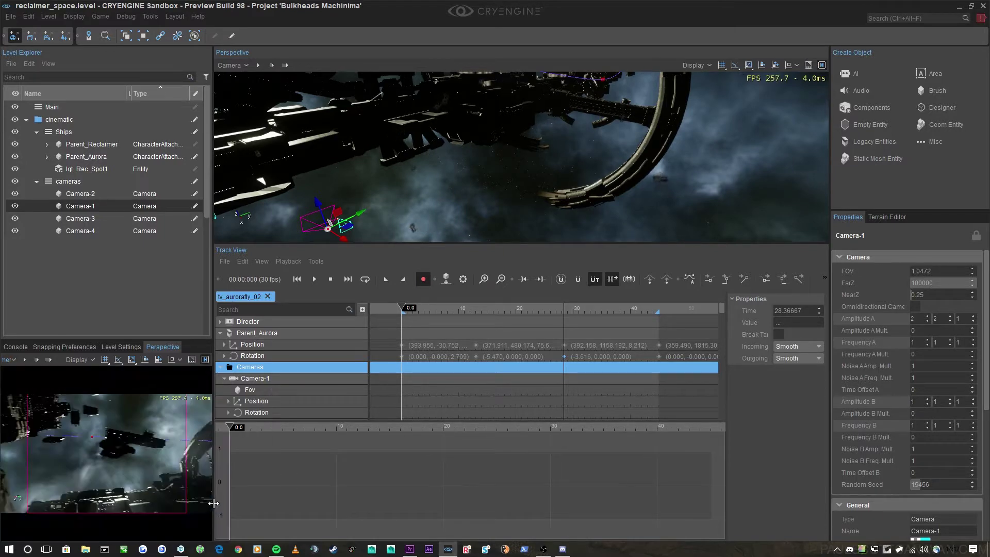
pyautogui.moveTo(557, 207); pyautogui.dragTo(525, 207, button='right')
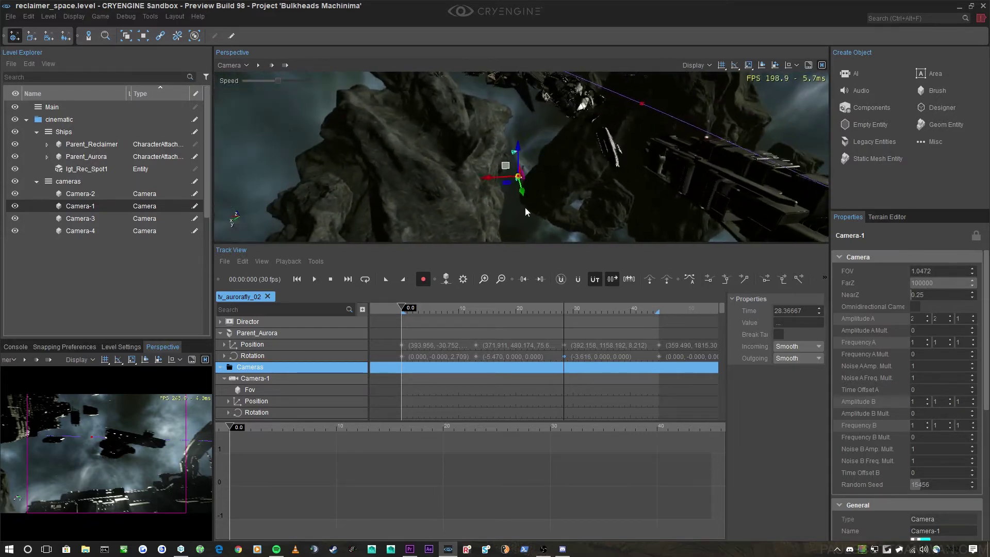
# Step: Switch to Adobe Premiere Pro, review the Aurora flyby shot note in Seq_Bulkheads_Reclaimer, and return to CRYENGINE Sandbox
pyautogui.click(410, 550)
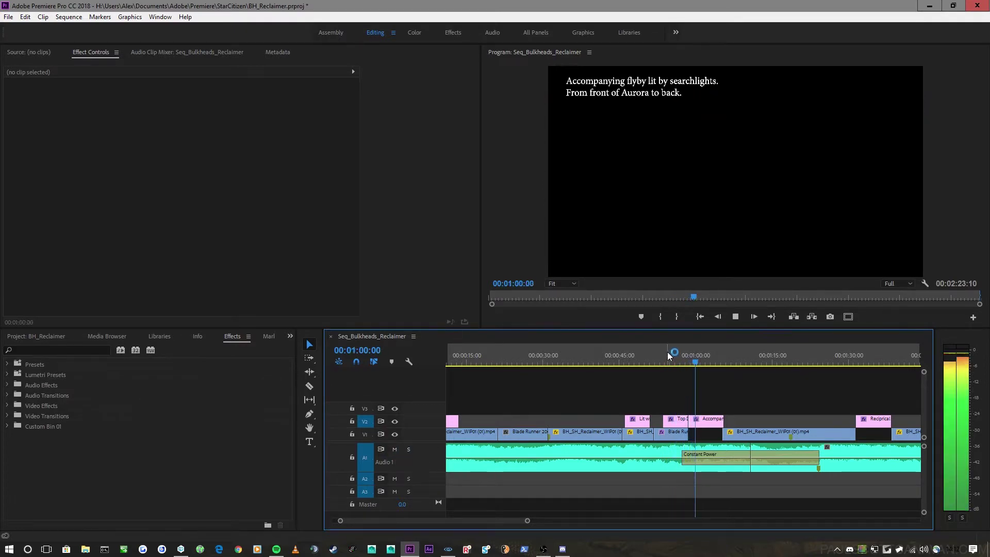
pyautogui.moveTo(667, 351); pyautogui.dragTo(627, 348)
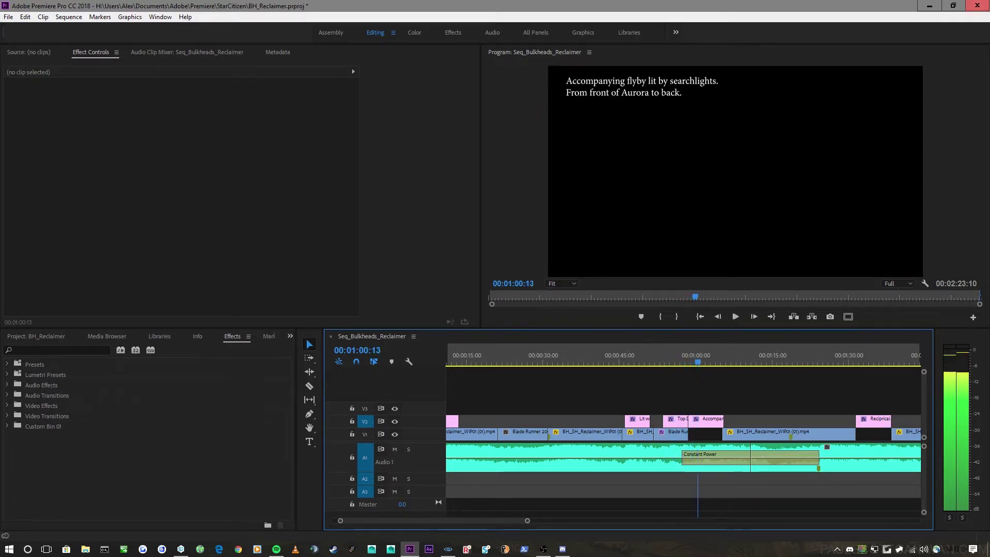
pyautogui.press('space')
pyautogui.click(929, 5)
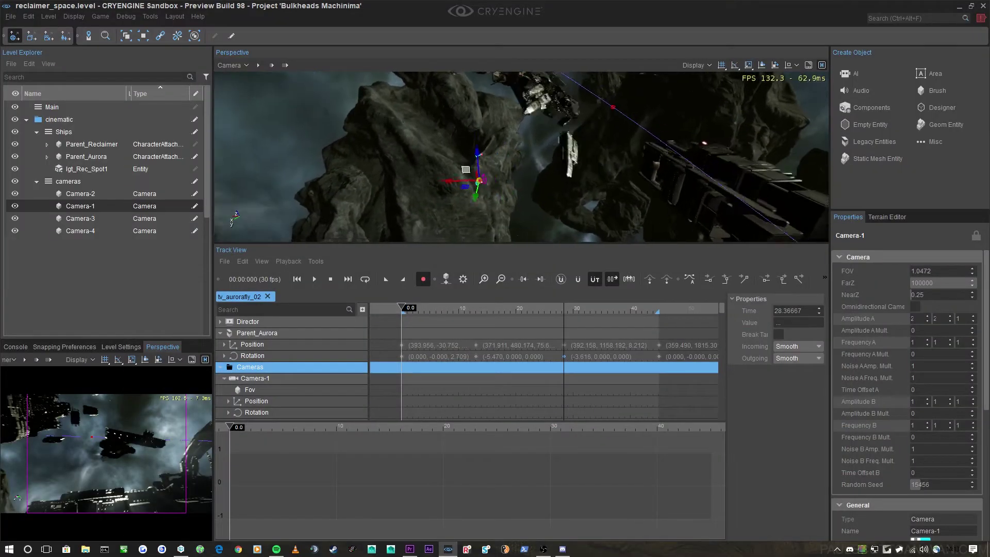
# Step: Move Camera-1 at time 0 to the start of the Aurora's flight path, to about (397, -39, 96)
pyautogui.moveTo(521, 157); pyautogui.dragTo(499, 124, button='right')
pyautogui.moveTo(493, 200); pyautogui.dragTo(495, 199, button='right')
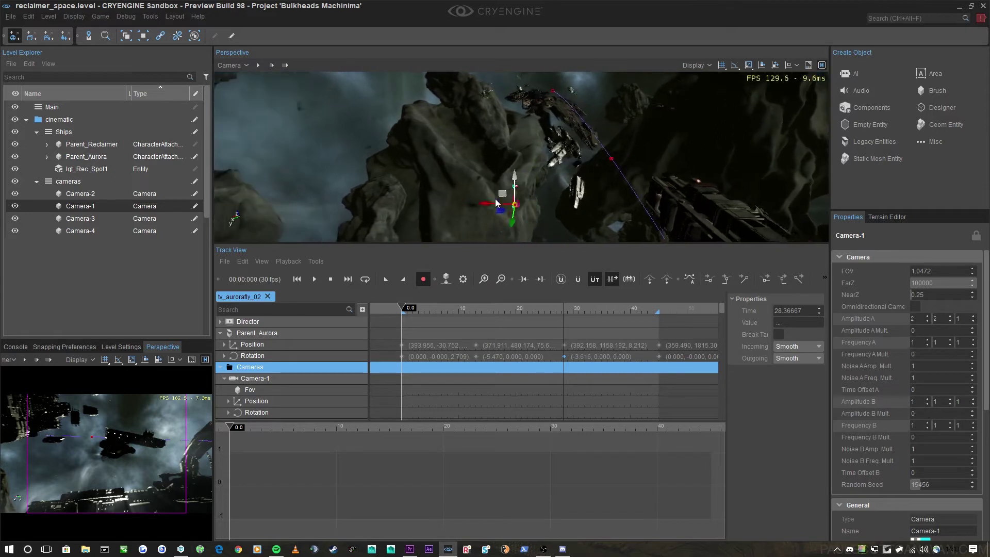
pyautogui.moveTo(493, 219); pyautogui.dragTo(610, 155)
pyautogui.press('w')
pyautogui.moveTo(610, 155); pyautogui.dragTo(631, 203, button='right')
pyautogui.moveTo(619, 171); pyautogui.dragTo(565, 123)
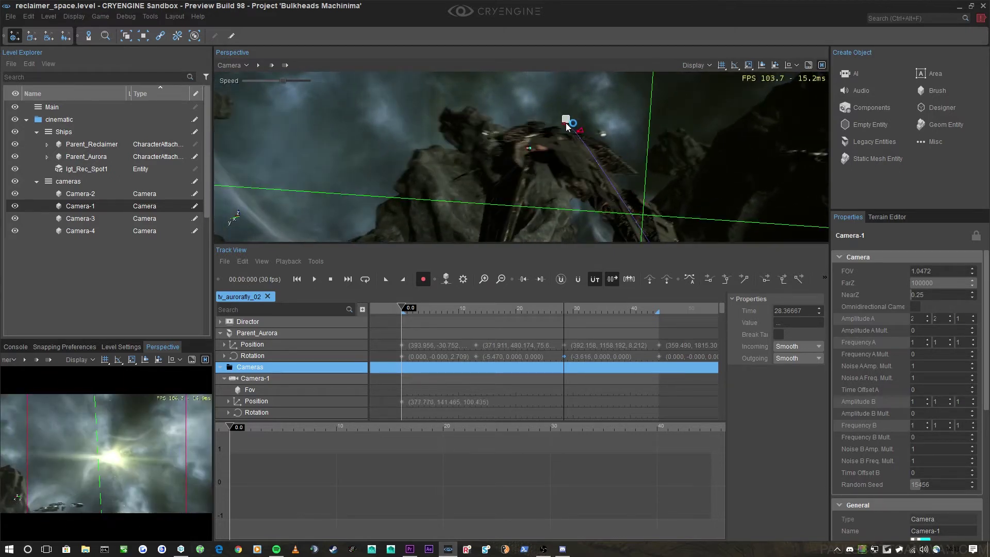
pyautogui.moveTo(565, 123); pyautogui.dragTo(534, 185, button='right')
pyautogui.press('w')
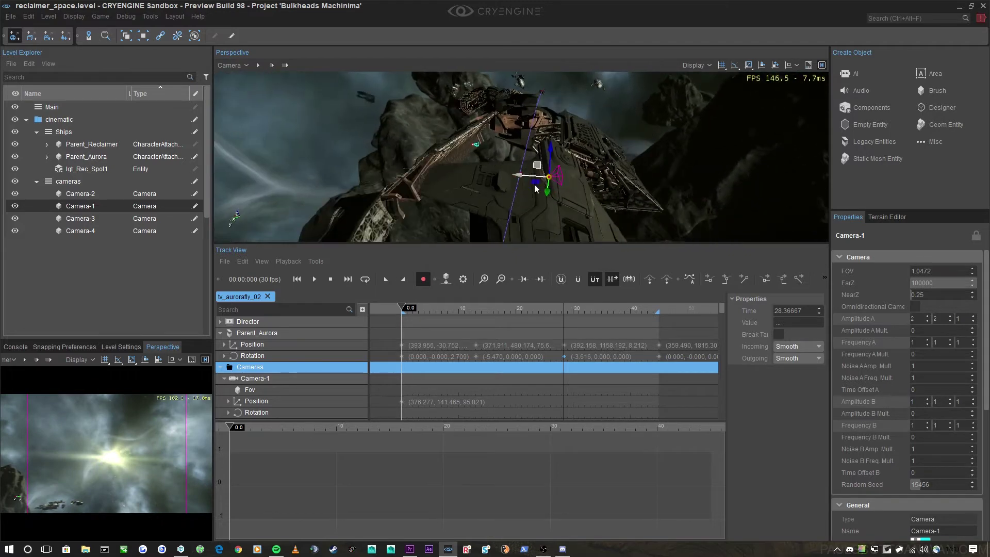
pyautogui.moveTo(533, 163); pyautogui.dragTo(531, 102)
pyautogui.press('w')
pyautogui.moveTo(577, 114); pyautogui.dragTo(588, 103, button='right')
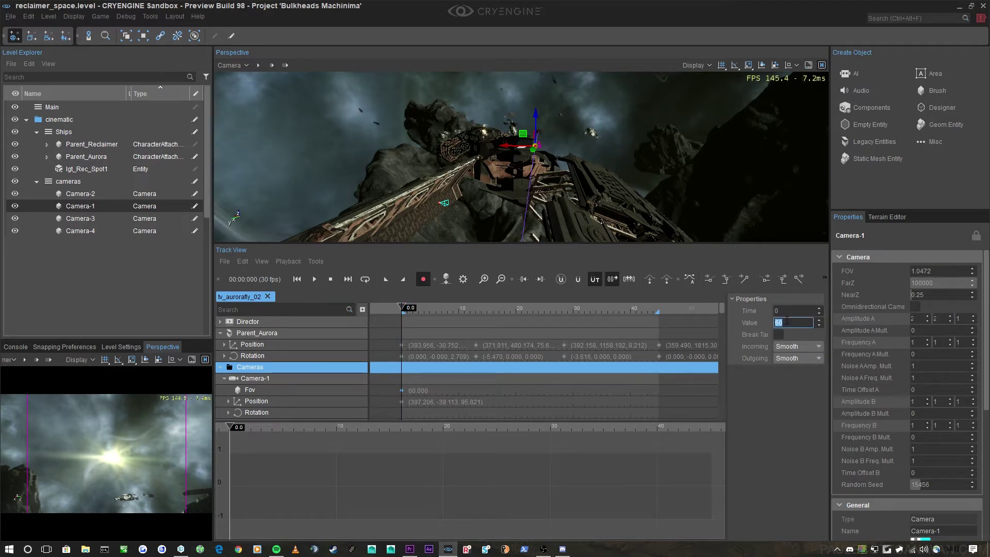
# Step: Set Camera-1's Fov key at time 0 to 35
pyautogui.click(786, 321)
pyautogui.write('35')
pyautogui.press('Return')
# Step: Move Camera-1 at time 0 to about (397, -5, 107) and rotate it to about (-0.4, 4.7, 86.6)
pyautogui.moveTo(586, 146); pyautogui.dragTo(477, 152, button='right')
pyautogui.press('w')
pyautogui.press('d')
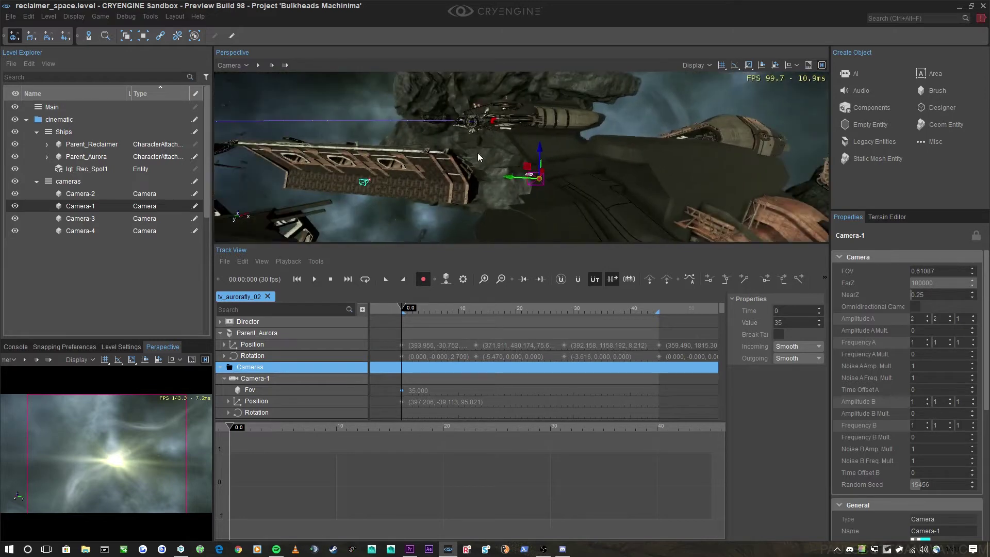
pyautogui.moveTo(528, 170); pyautogui.dragTo(380, 105)
pyautogui.press('w')
pyautogui.moveTo(380, 105); pyautogui.dragTo(440, 163, button='right')
pyautogui.press('w')
pyautogui.press('2')
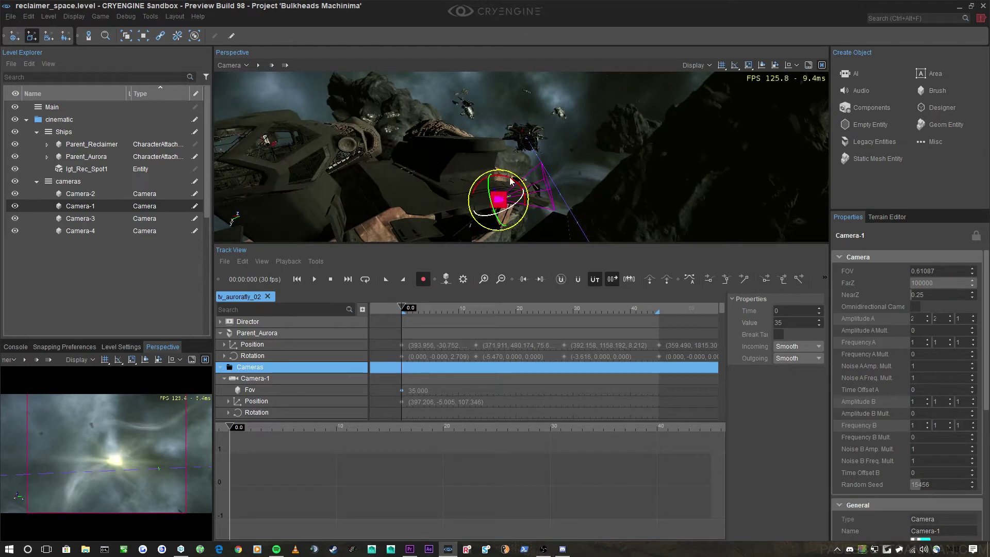
pyautogui.moveTo(505, 179); pyautogui.dragTo(527, 183)
# Step: Bring up the Spotify window and move it off this screen
pyautogui.click(281, 550)
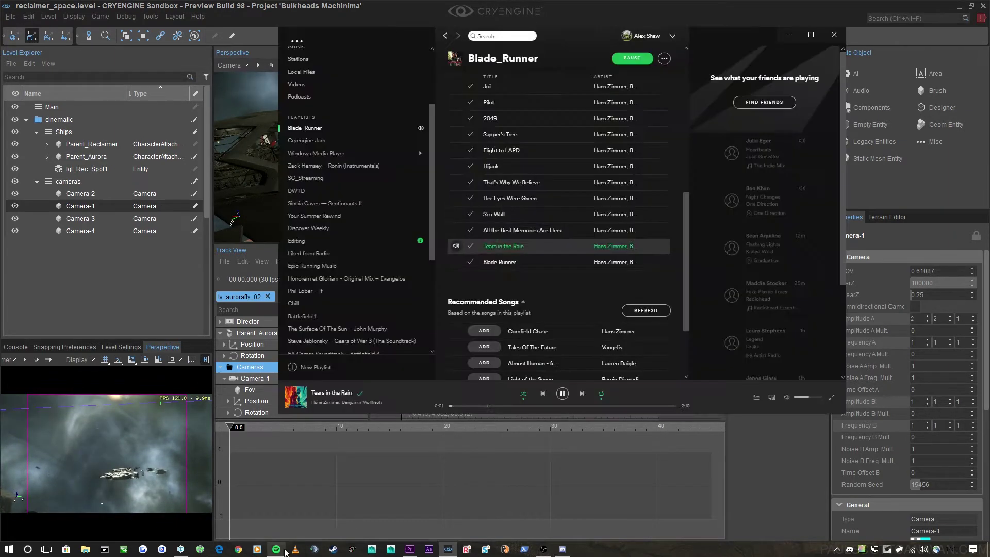
pyautogui.moveTo(577, 31); pyautogui.dragTo(989, 139)
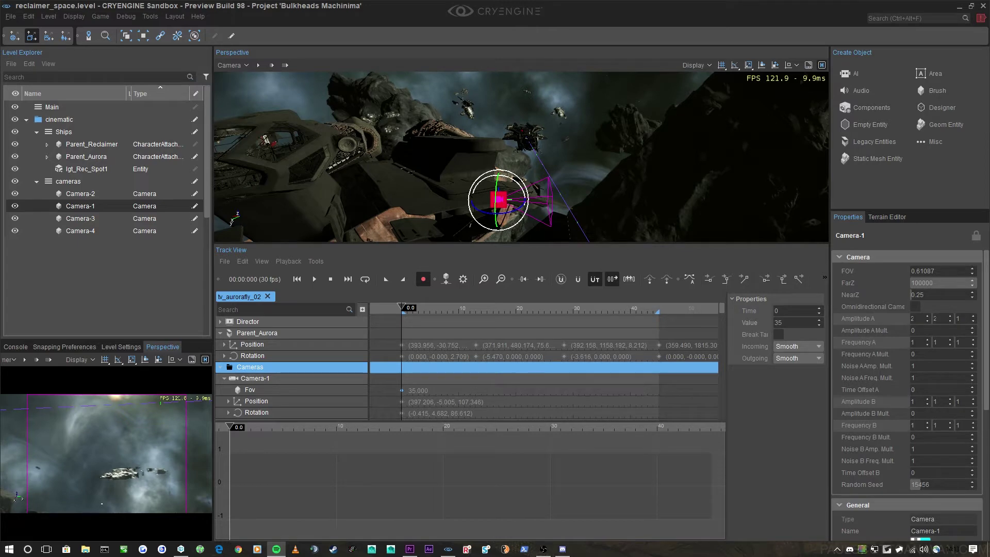
# Step: Turn Camera-1 back toward the flight path at about (4.7, 0.4, 177.3) and reposition it to about (393.8, -3.8, 109.8)
pyautogui.moveTo(529, 179); pyautogui.dragTo(533, 187, button='right')
pyautogui.moveTo(508, 196); pyautogui.dragTo(505, 191)
pyautogui.press('2')
pyautogui.moveTo(480, 182); pyautogui.dragTo(454, 174, button='right')
pyautogui.moveTo(477, 177); pyautogui.dragTo(519, 141)
pyautogui.moveTo(612, 161); pyautogui.dragTo(667, 135, button='right')
pyautogui.moveTo(516, 153)
pyautogui.mouseDown(button='right')
pyautogui.moveTo(562, 126)
pyautogui.moveTo(515, 154)
pyautogui.mouseUp(button='right')
pyautogui.moveTo(447, 165)
pyautogui.mouseDown()
pyautogui.moveTo(436, 174)
pyautogui.moveTo(440, 165)
pyautogui.mouseUp()
pyautogui.press('3')
pyautogui.moveTo(566, 163); pyautogui.dragTo(511, 154, button='right')
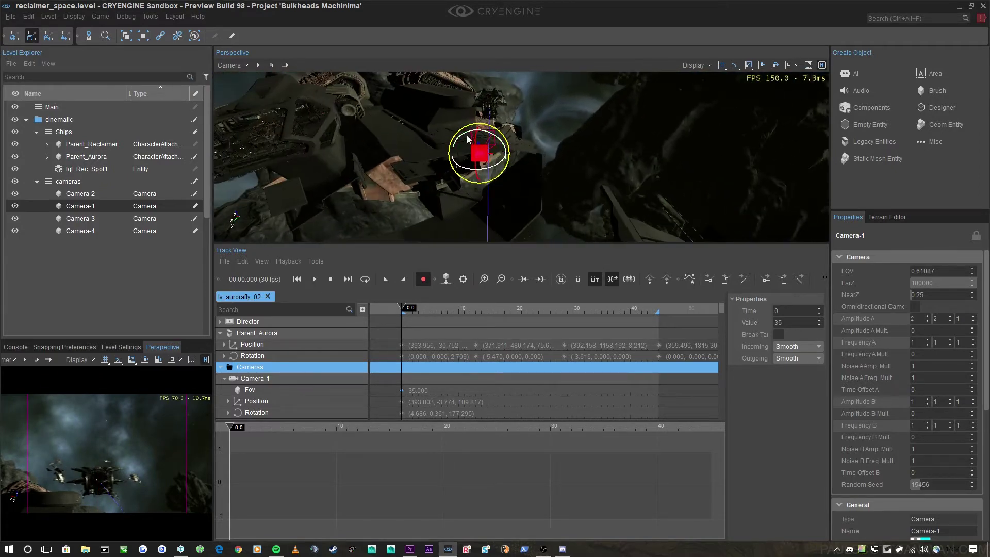
# Step: Fine-tune Camera-1's start pose to rotation about (0.65, 0.34, 178.9) and position about (393.1, -3.8, 109.4)
pyautogui.moveTo(477, 145); pyautogui.dragTo(490, 165)
pyautogui.press('2')
pyautogui.moveTo(491, 164)
pyautogui.mouseDown(button='right')
pyautogui.moveTo(482, 161)
pyautogui.moveTo(486, 178)
pyautogui.mouseUp(button='right')
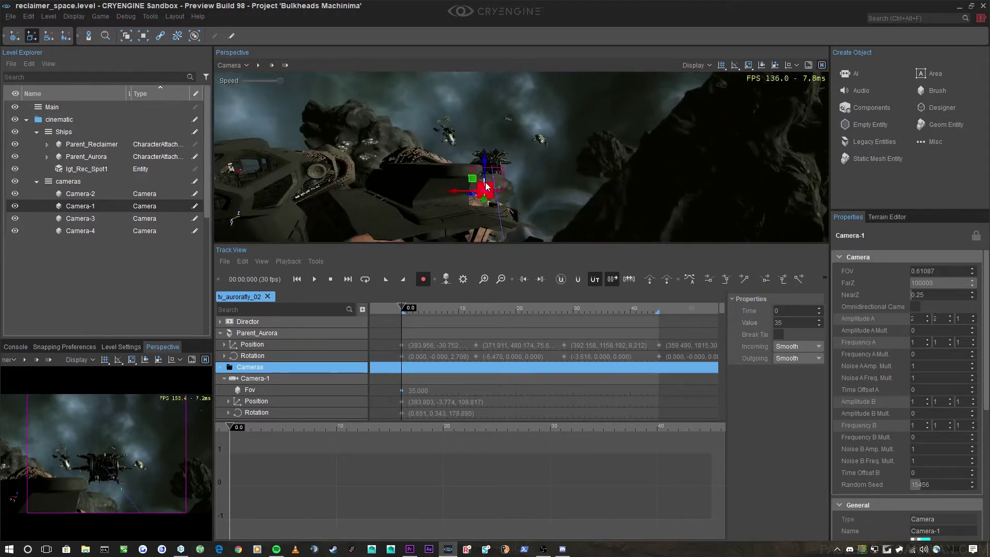
pyautogui.moveTo(474, 184); pyautogui.dragTo(482, 188)
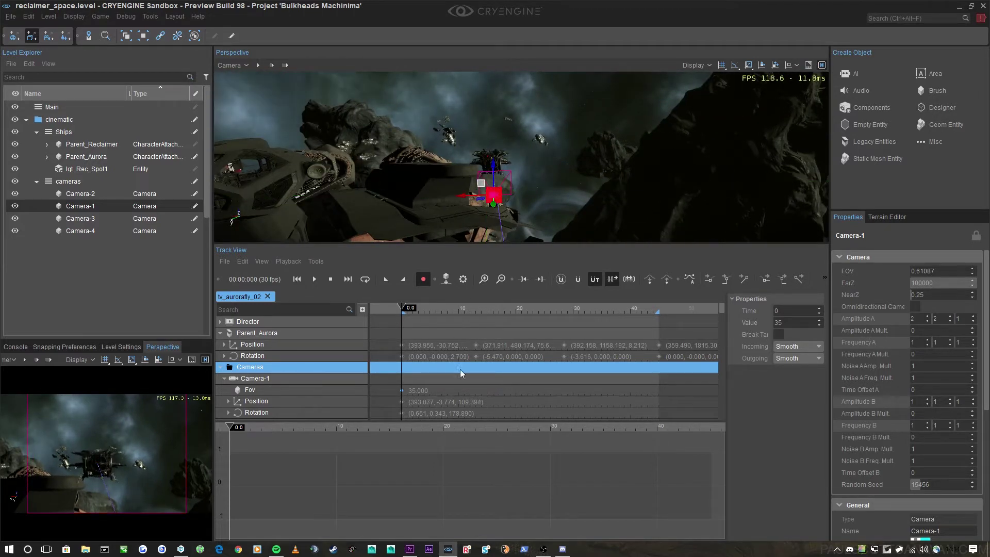
# Step: Key Camera-1's position at about 10 s farther along the Aurora's path, at about (374, 388, 85)
pyautogui.moveTo(540, 305); pyautogui.dragTo(518, 307)
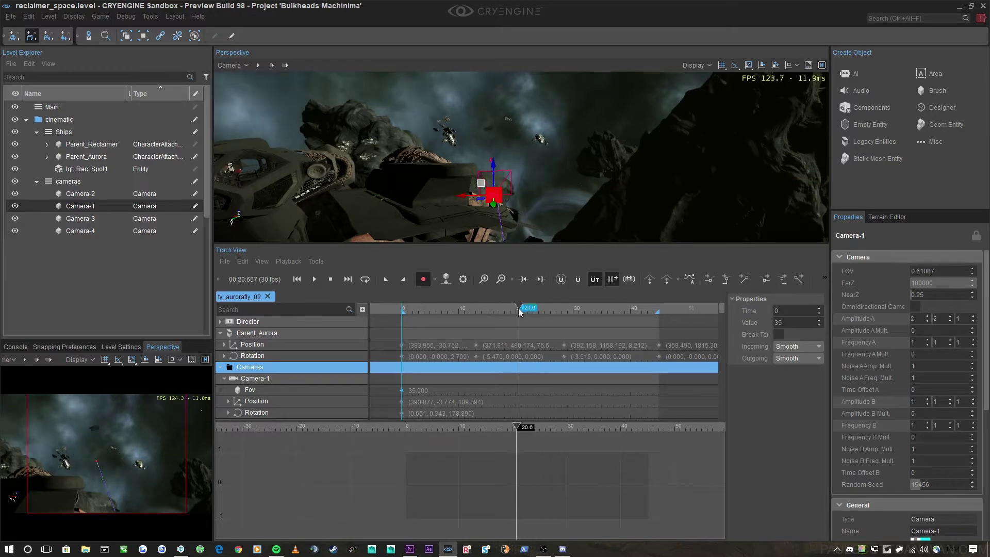
pyautogui.moveTo(517, 198); pyautogui.dragTo(570, 218, button='right')
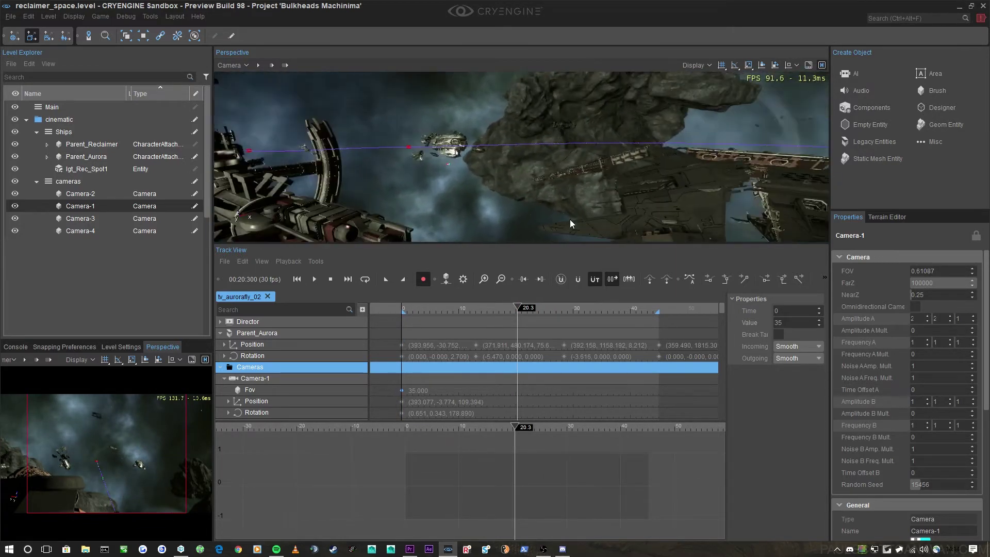
pyautogui.moveTo(512, 312); pyautogui.dragTo(459, 315)
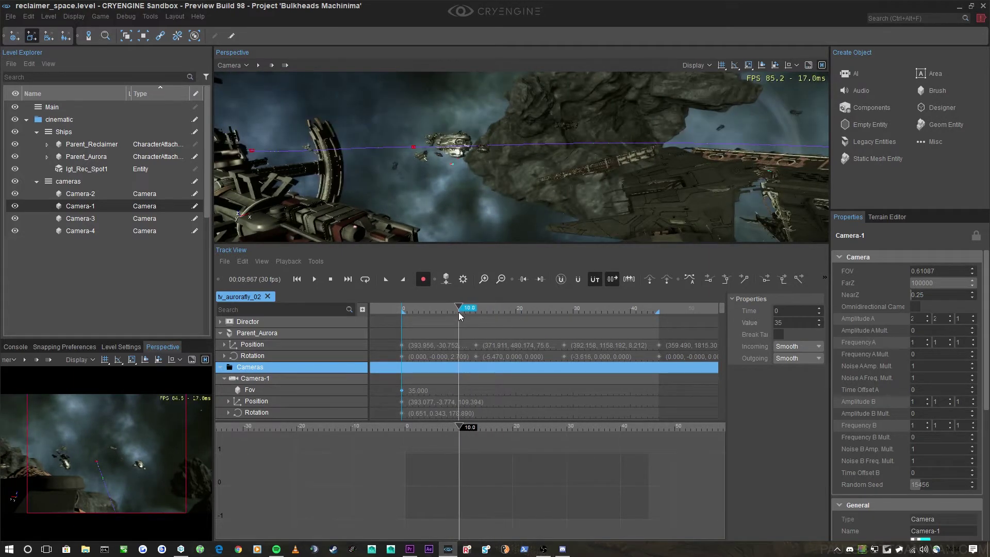
pyautogui.moveTo(521, 191); pyautogui.dragTo(666, 142, button='right')
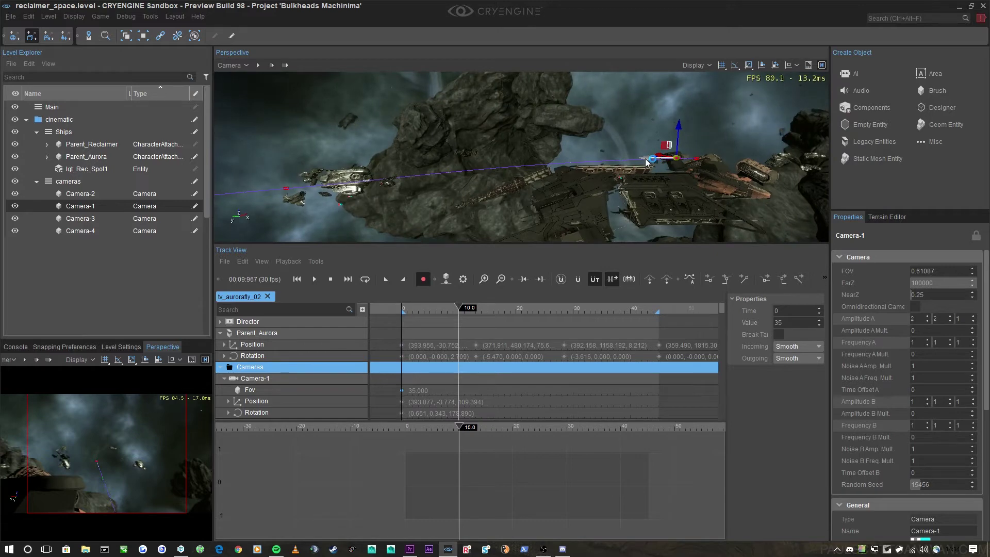
pyautogui.moveTo(646, 163); pyautogui.dragTo(420, 211)
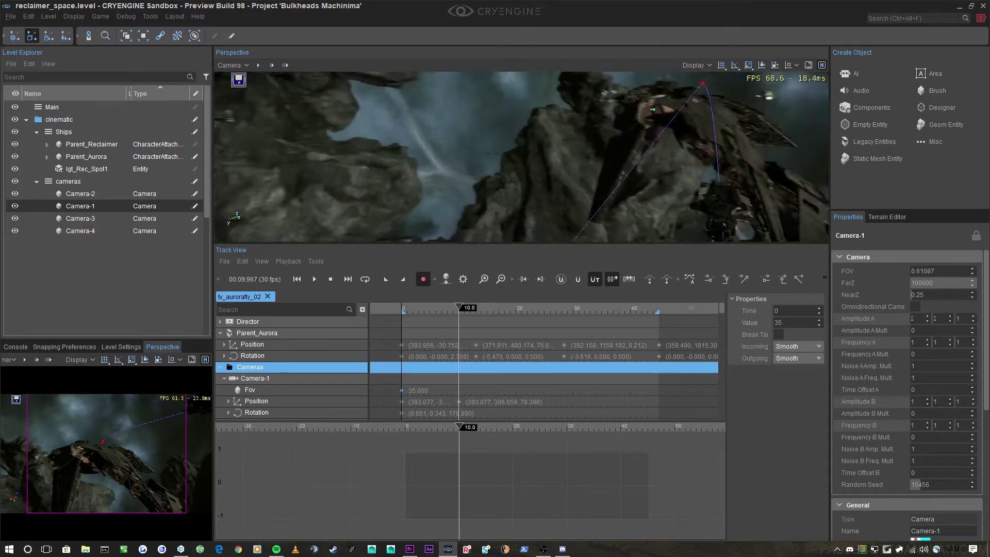
pyautogui.moveTo(420, 211); pyautogui.dragTo(487, 211, button='right')
pyautogui.moveTo(373, 213); pyautogui.dragTo(457, 223)
pyautogui.moveTo(457, 223); pyautogui.dragTo(474, 206, button='right')
pyautogui.moveTo(462, 168); pyautogui.dragTo(458, 145)
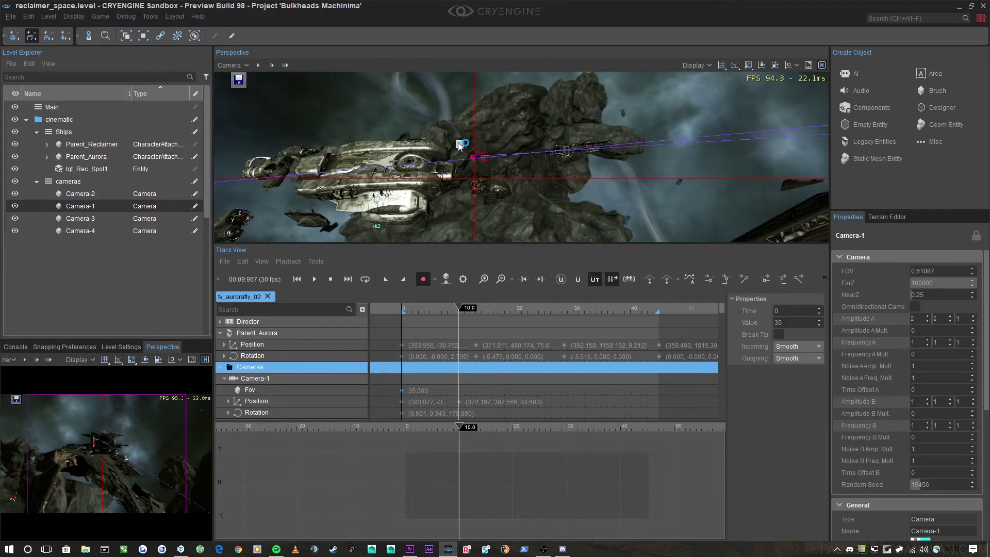
# Step: Tilt Camera-1 at about 10 s to a rotation of about (5.7, 0.3, 178.9)
pyautogui.press('3')
pyautogui.moveTo(459, 146); pyautogui.dragTo(448, 167, button='right')
pyautogui.moveTo(509, 172); pyautogui.dragTo(514, 169)
# Step: At about 3.5 s, key a new Camera-1 position near x 386 and tilt the camera to about -3.8 degrees
pyautogui.press('2')
pyautogui.moveTo(512, 205); pyautogui.dragTo(539, 213, button='right')
pyautogui.moveTo(453, 307); pyautogui.dragTo(421, 309)
pyautogui.moveTo(570, 199)
pyautogui.mouseDown(button='right')
pyautogui.moveTo(603, 179)
pyautogui.moveTo(561, 181)
pyautogui.mouseUp(button='right')
pyautogui.moveTo(587, 206); pyautogui.dragTo(592, 168)
pyautogui.moveTo(591, 168); pyautogui.dragTo(573, 178, button='right')
pyautogui.press('3')
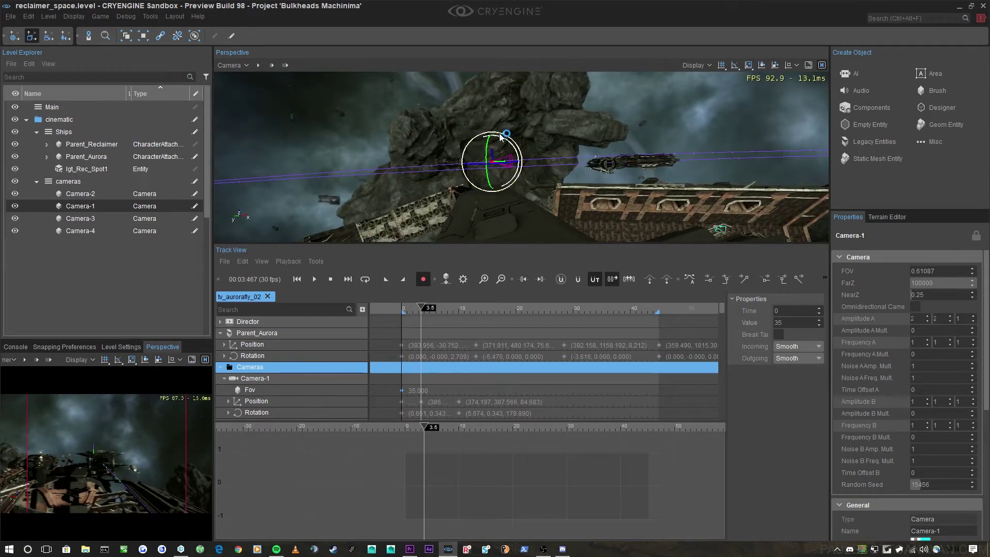
pyautogui.moveTo(500, 136); pyautogui.dragTo(493, 130)
# Step: Nudge Camera-1's position at about 3.5 s to refine its framing behind the Aurora
pyautogui.press('2')
pyautogui.moveTo(503, 144); pyautogui.dragTo(585, 159, button='right')
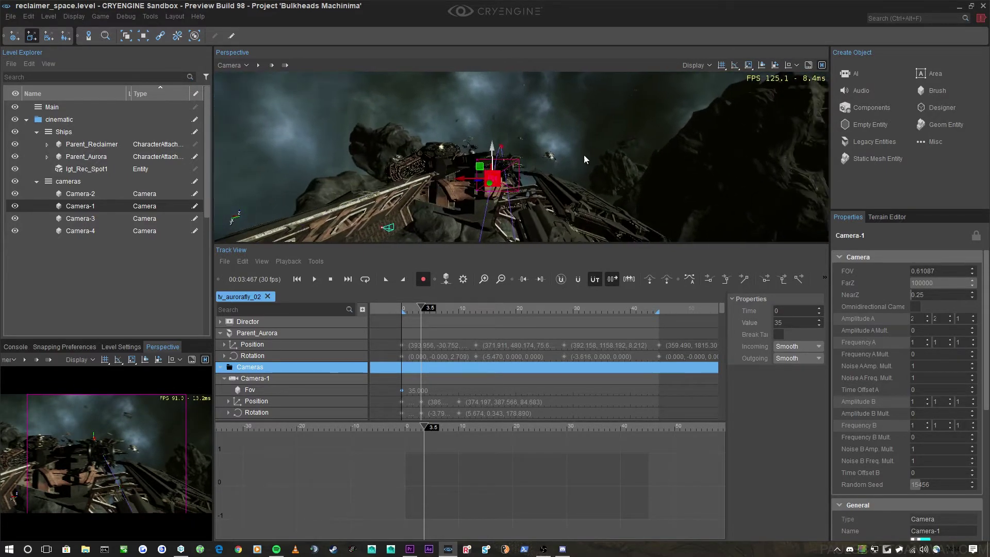
pyautogui.moveTo(477, 167); pyautogui.dragTo(482, 174)
pyautogui.moveTo(482, 175); pyautogui.dragTo(168, 216, button='right')
pyautogui.moveTo(342, 237); pyautogui.dragTo(315, 222, button='right')
# Step: Add a Shake track to Camera-1 with keys at 0 s and about 10 s
pyautogui.click(252, 379)
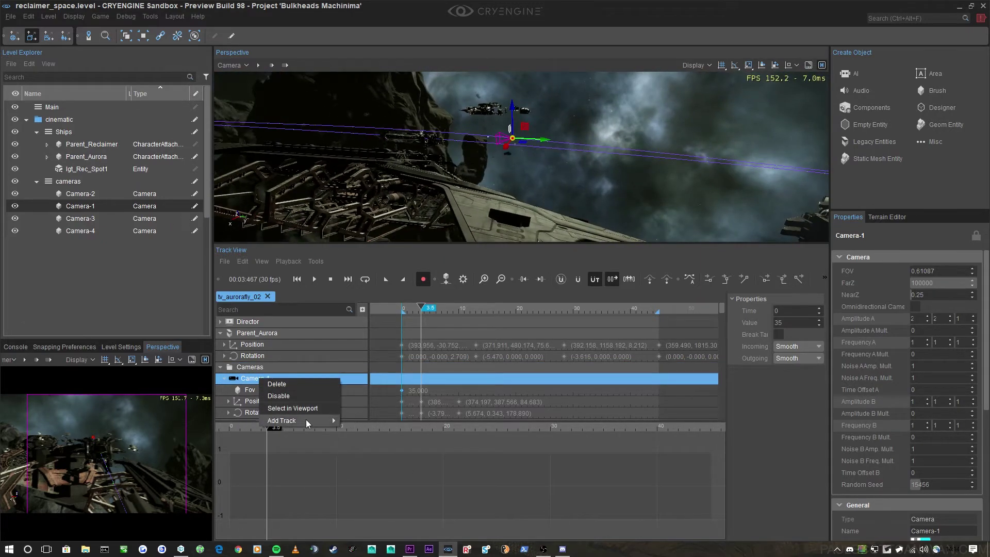
pyautogui.click(357, 456)
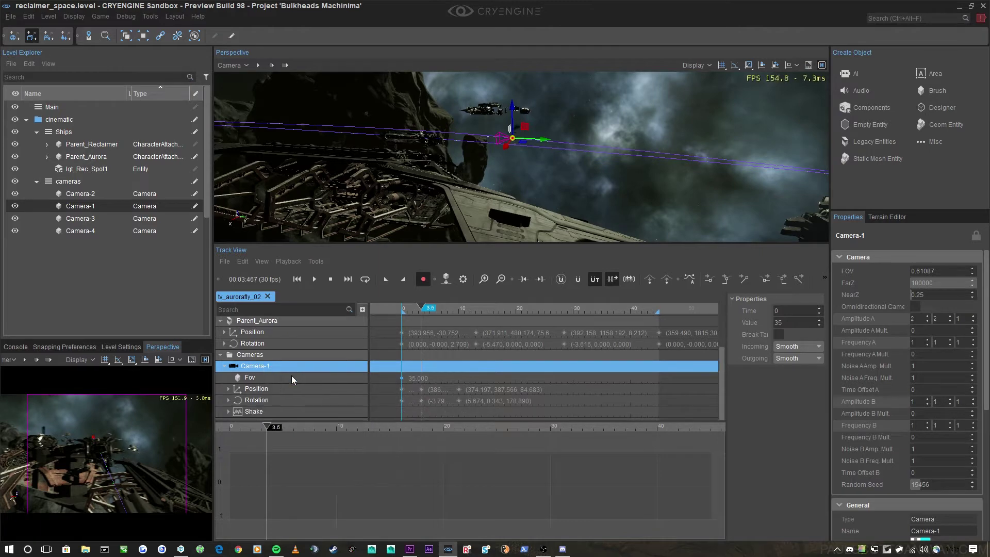
pyautogui.click(267, 412)
pyautogui.doubleClick(403, 412)
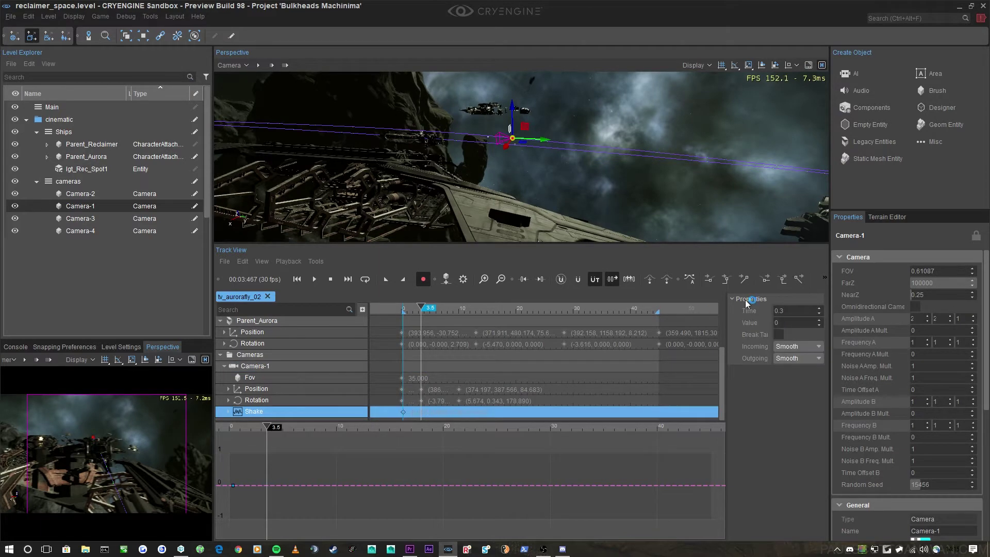
pyautogui.click(229, 411)
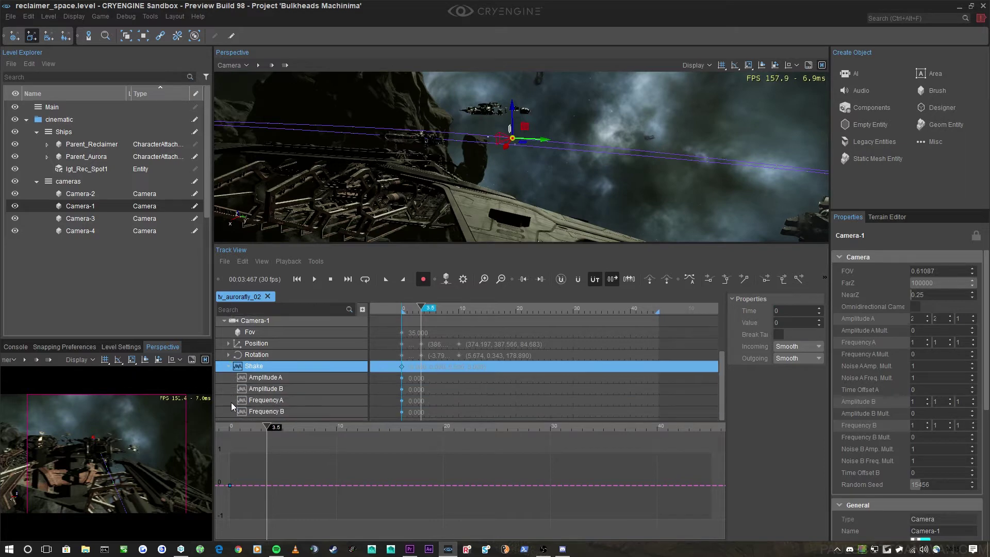
pyautogui.doubleClick(468, 364)
pyautogui.moveTo(468, 364); pyautogui.dragTo(458, 366)
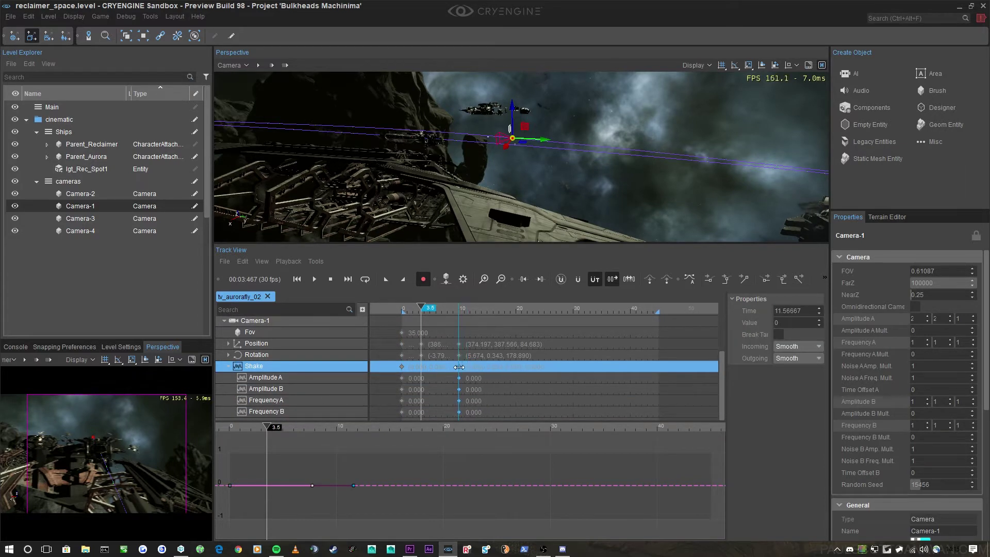
# Step: Raise both Amplitude A keys of Camera-1's Shake track to about 6.19 in the curve editor
pyautogui.click(304, 382)
pyautogui.scroll(3, 271, 480)
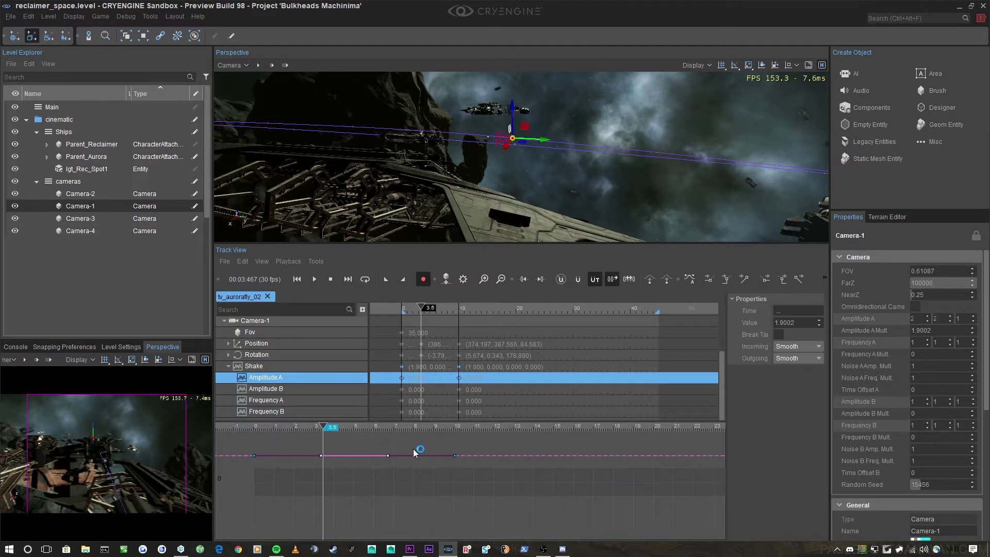
pyautogui.moveTo(438, 452); pyautogui.dragTo(564, 485, button='middle')
pyautogui.scroll(-6, 518, 447)
pyautogui.scroll(3, 501, 447)
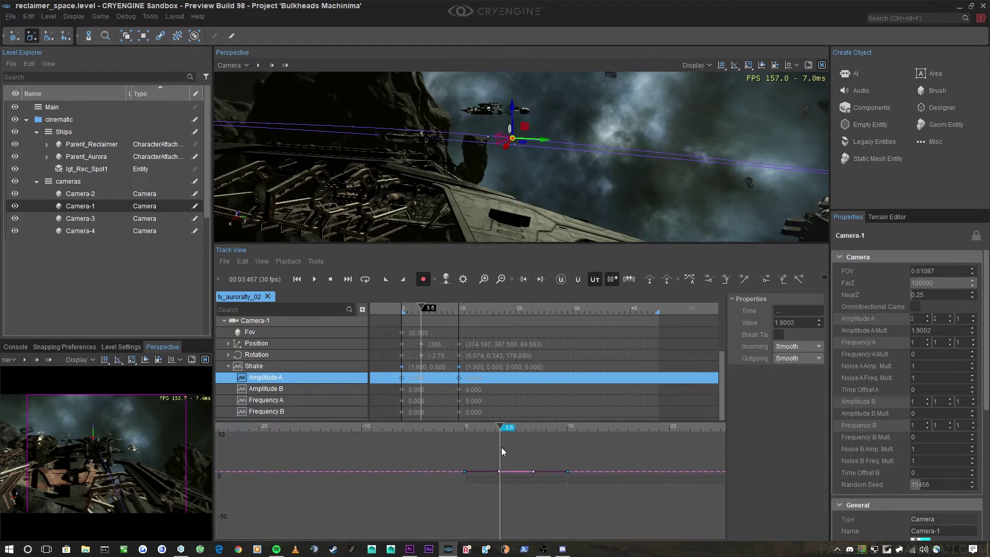
pyautogui.moveTo(468, 480); pyautogui.dragTo(478, 473, button='middle')
pyautogui.moveTo(474, 463); pyautogui.dragTo(474, 443)
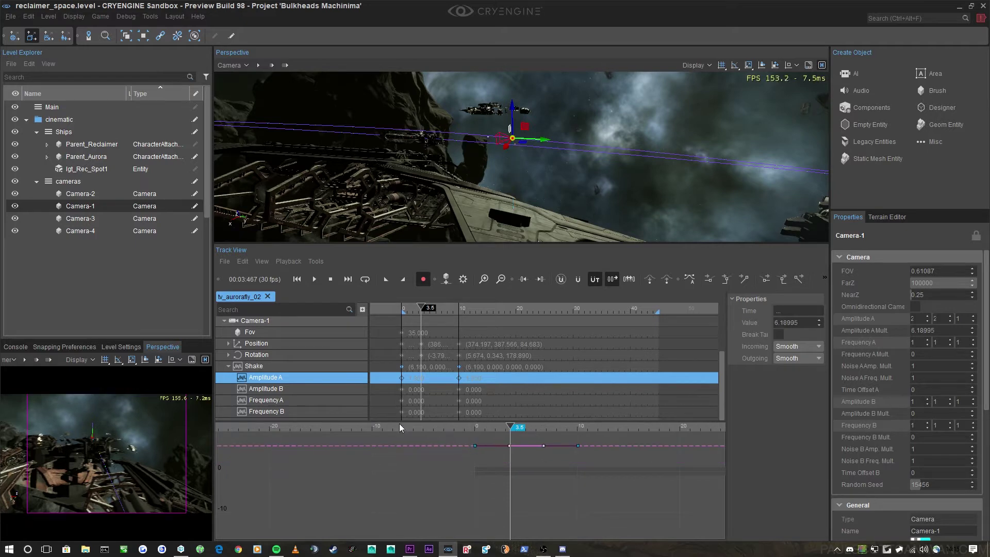
# Step: Raise both Frequency A keys of Camera-1's Shake track to about 1.01 in the curve editor
pyautogui.click(308, 400)
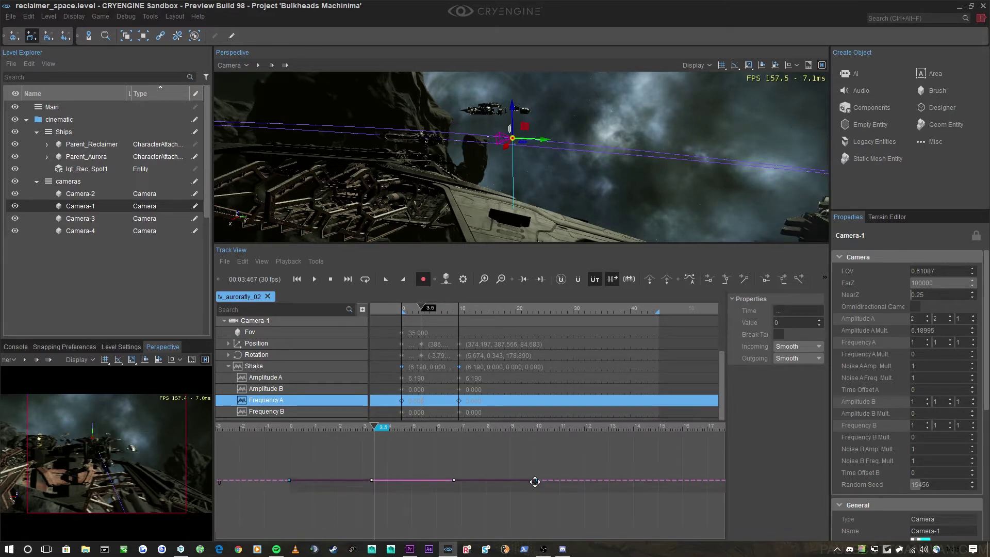
pyautogui.moveTo(535, 481); pyautogui.dragTo(535, 482)
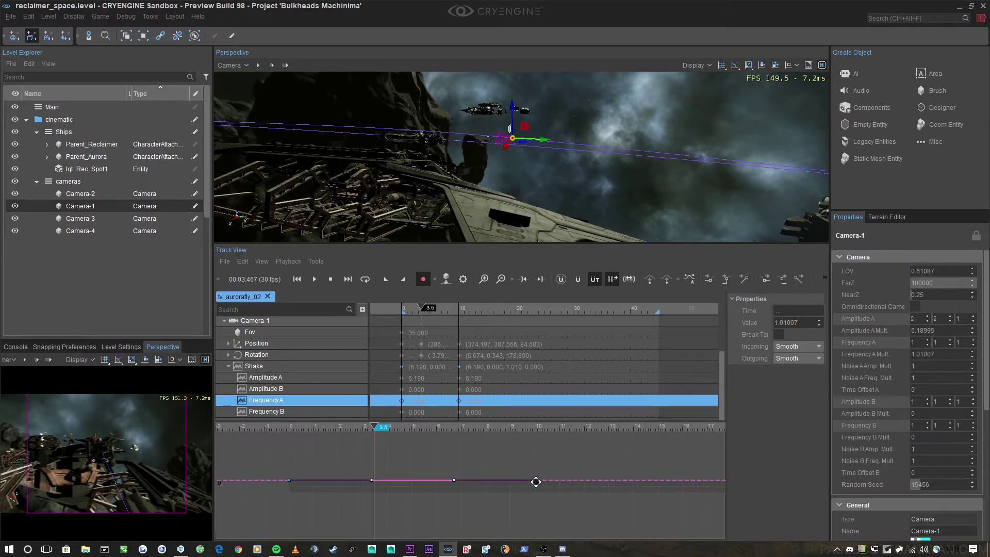
pyautogui.click(93, 435)
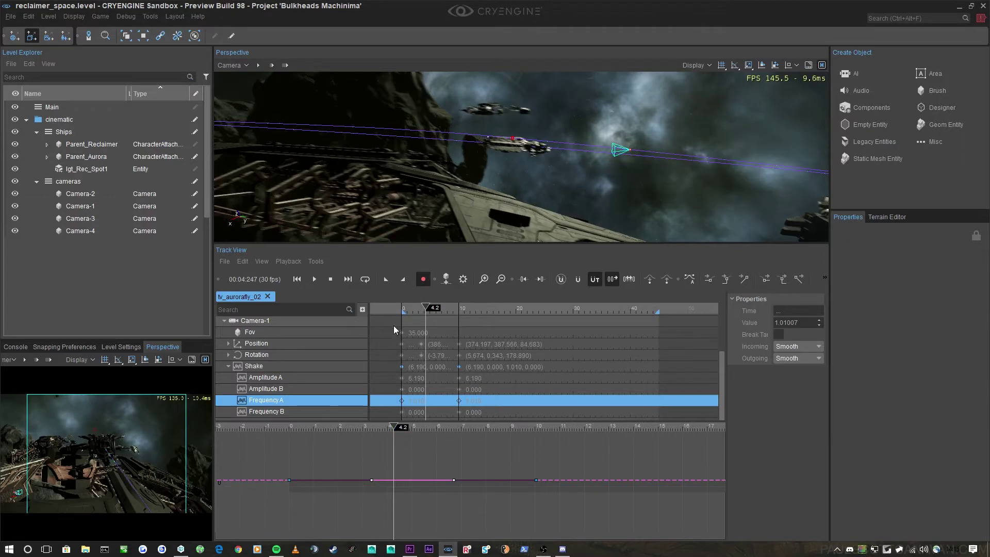
# Step: Play and scrub through the opening ten seconds to check Camera-1's shake
pyautogui.click(408, 308)
pyautogui.press('space')
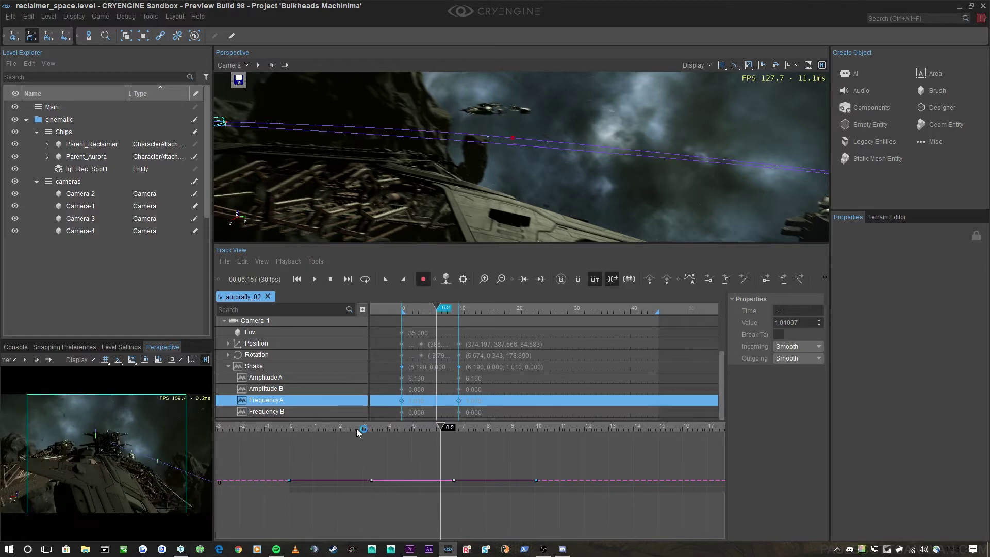
pyautogui.moveTo(356, 428); pyautogui.dragTo(451, 435)
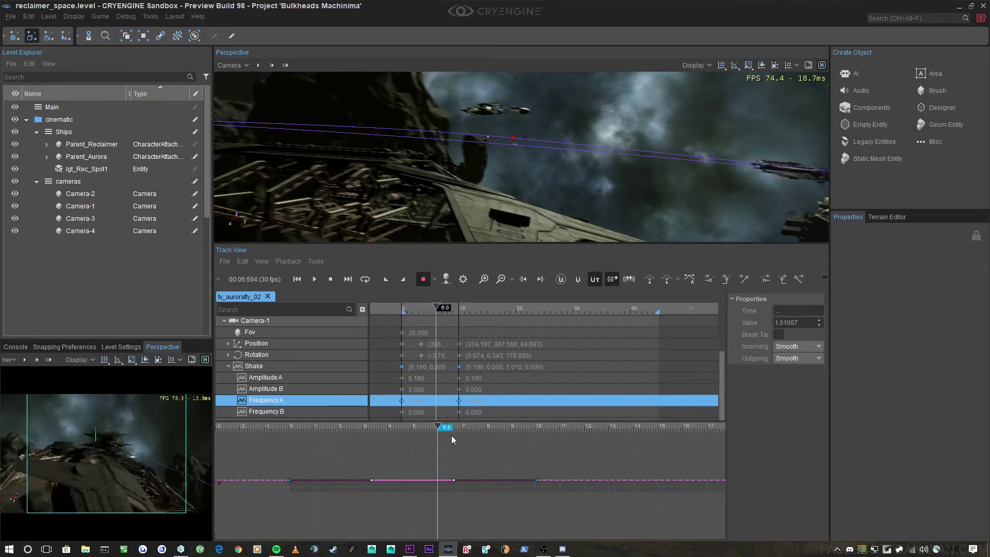
pyautogui.moveTo(437, 310); pyautogui.dragTo(454, 311)
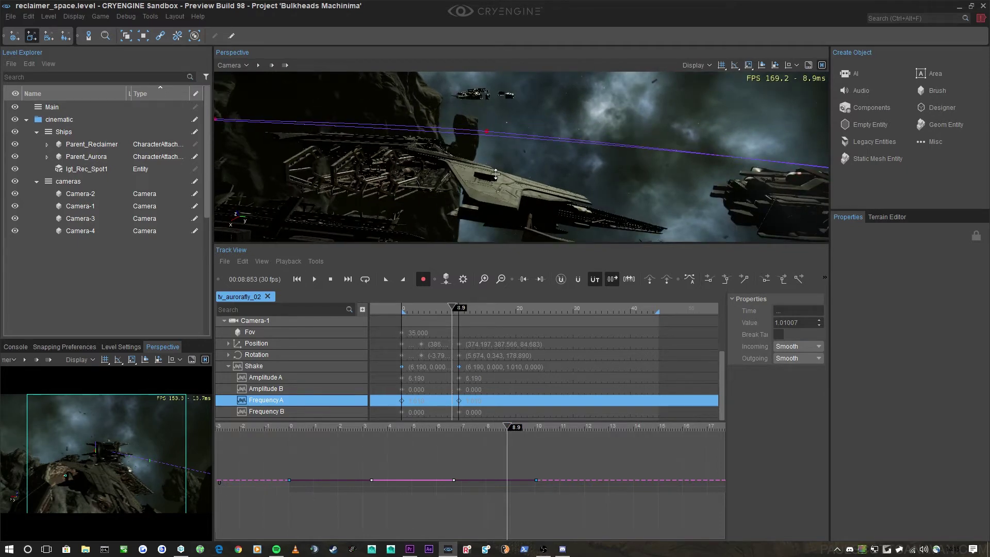
# Step: Collapse Camera-1's tracks and move the playhead to about 11.7 s
pyautogui.click(229, 366)
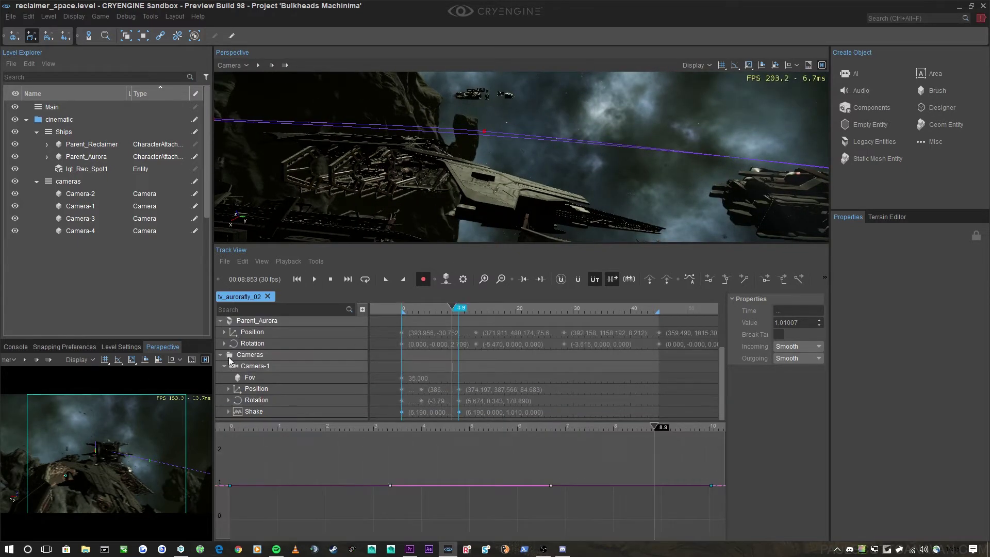
pyautogui.click(224, 366)
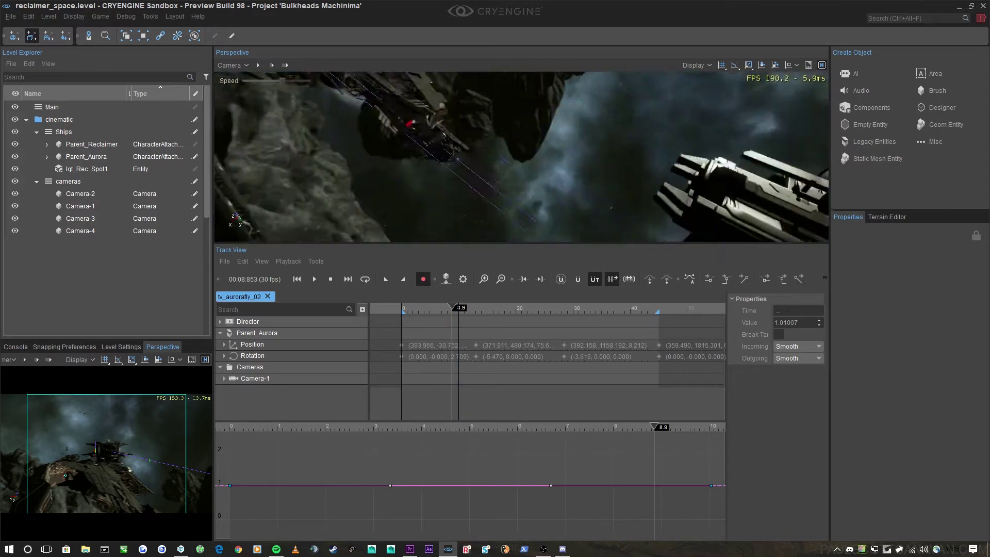
pyautogui.moveTo(456, 308); pyautogui.dragTo(477, 313)
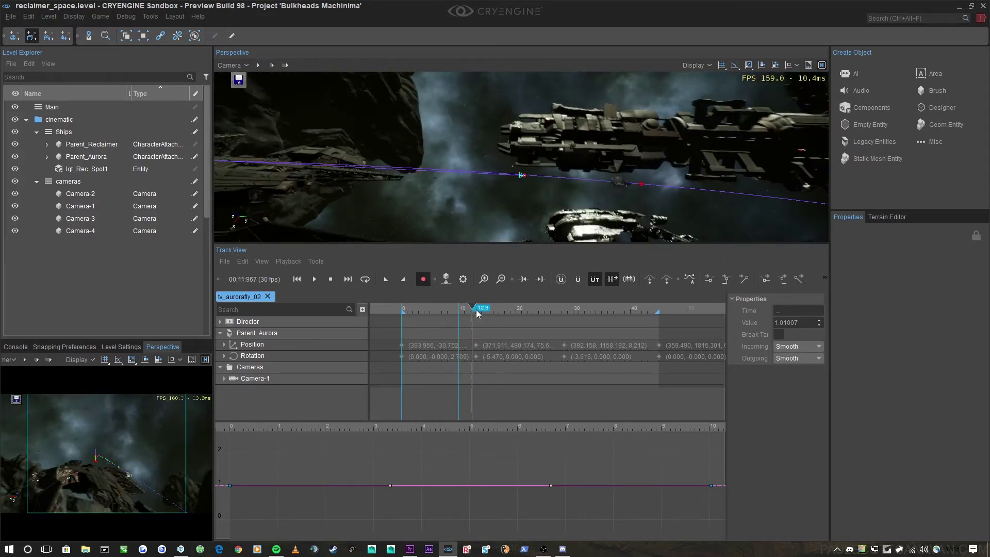
pyautogui.click(468, 308)
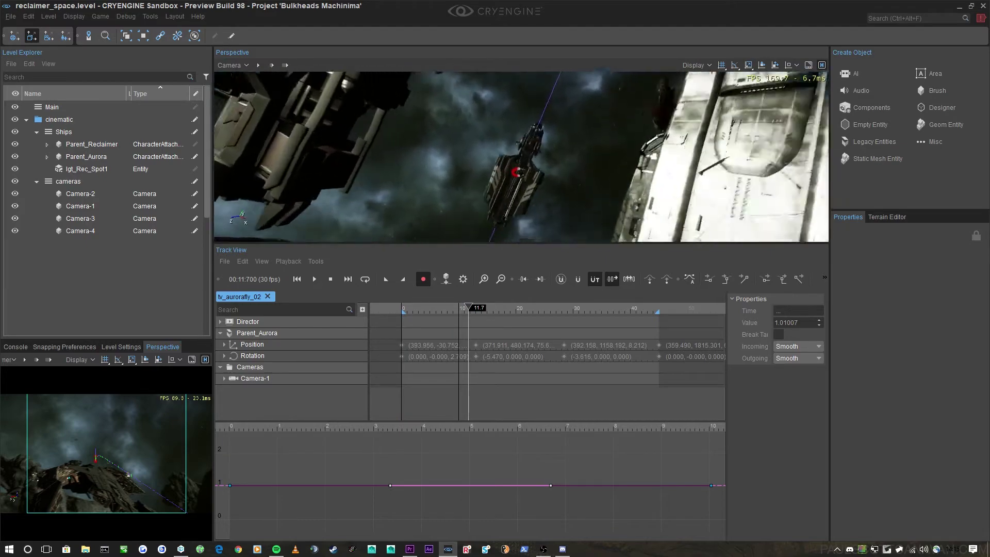
# Step: Fly around the Aurora's path near the station at about 11.7 s to examine possible framing for the next shot
pyautogui.moveTo(521, 157); pyautogui.dragTo(506, 170, button='right')
pyautogui.scroll(1, 520, 156)
pyautogui.press('w')
pyautogui.scroll(-2, 521, 157)
pyautogui.press('w')
pyautogui.press('w')
pyautogui.press('w')
pyautogui.scroll(-2, 554, 173)
pyautogui.press('s')
pyautogui.scroll(2, 554, 173)
pyautogui.press('s')
pyautogui.scroll(2, 521, 172)
pyautogui.press('s')
pyautogui.moveTo(613, 167)
pyautogui.mouseDown(button='right')
pyautogui.moveTo(637, 185)
pyautogui.moveTo(625, 182)
pyautogui.mouseUp(button='right')
pyautogui.scroll(2, 625, 183)
pyautogui.press('w')
pyautogui.moveTo(483, 150); pyautogui.dragTo(487, 104, button='right')
pyautogui.press('w')
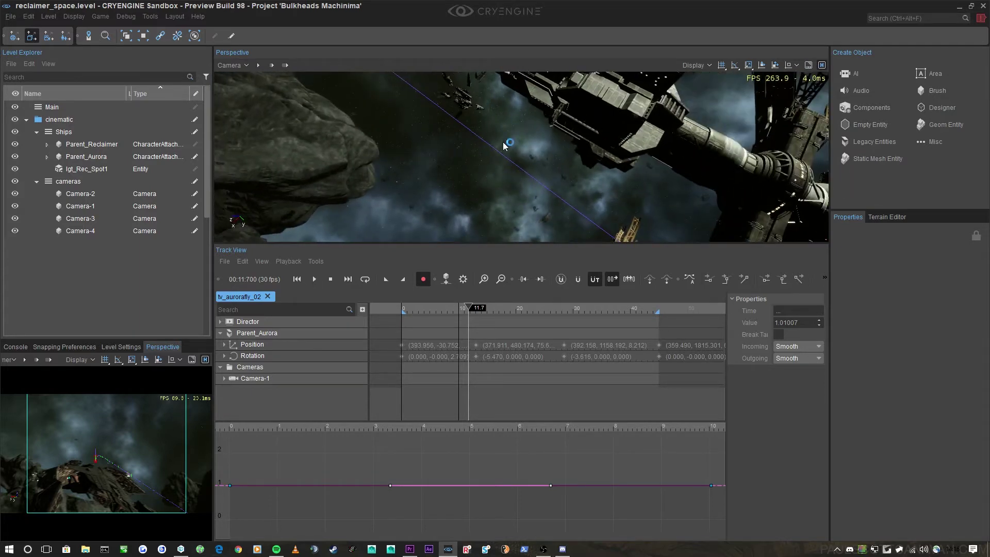
pyautogui.moveTo(503, 143); pyautogui.dragTo(496, 127, button='right')
# Step: Add the Camera-2 entity to the sequence's Cameras folder
pyautogui.click(82, 194)
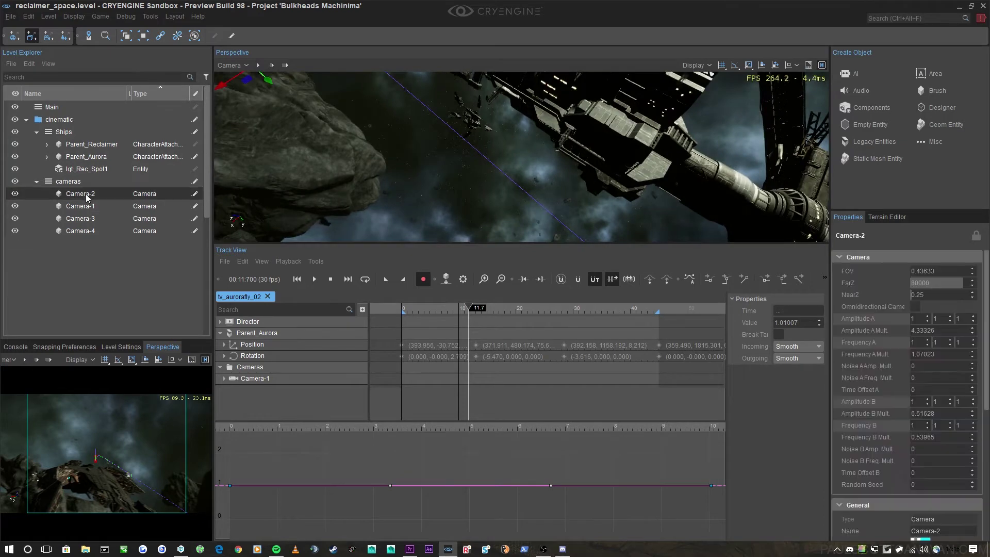
pyautogui.click(250, 367)
pyautogui.rightClick(253, 366)
pyautogui.click(288, 369)
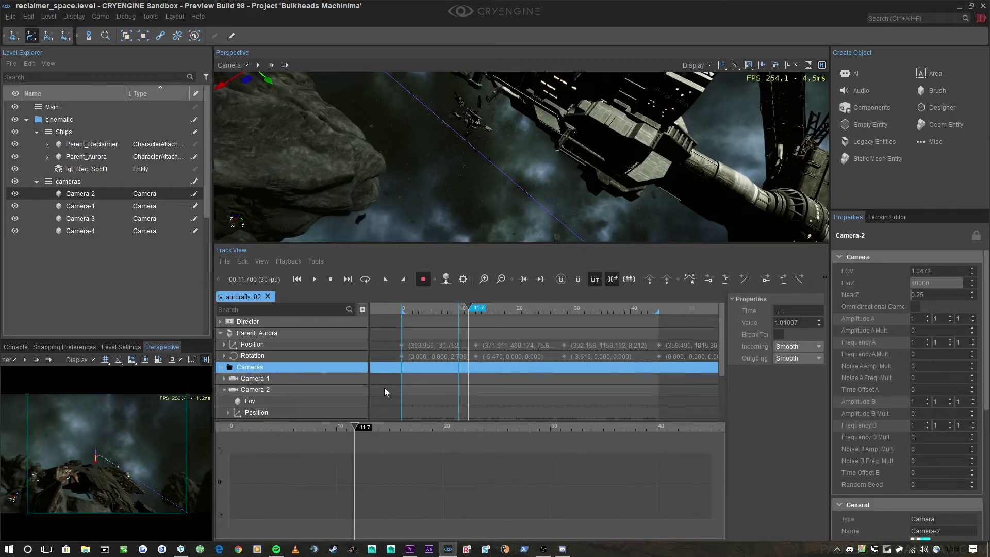
# Step: Key Camera-2's Fov at 60, along with its Position and Rotation, at about 10.2 s and return the playhead to those keys
pyautogui.moveTo(476, 309)
pyautogui.mouseDown()
pyautogui.moveTo(500, 308)
pyautogui.moveTo(462, 313)
pyautogui.mouseUp()
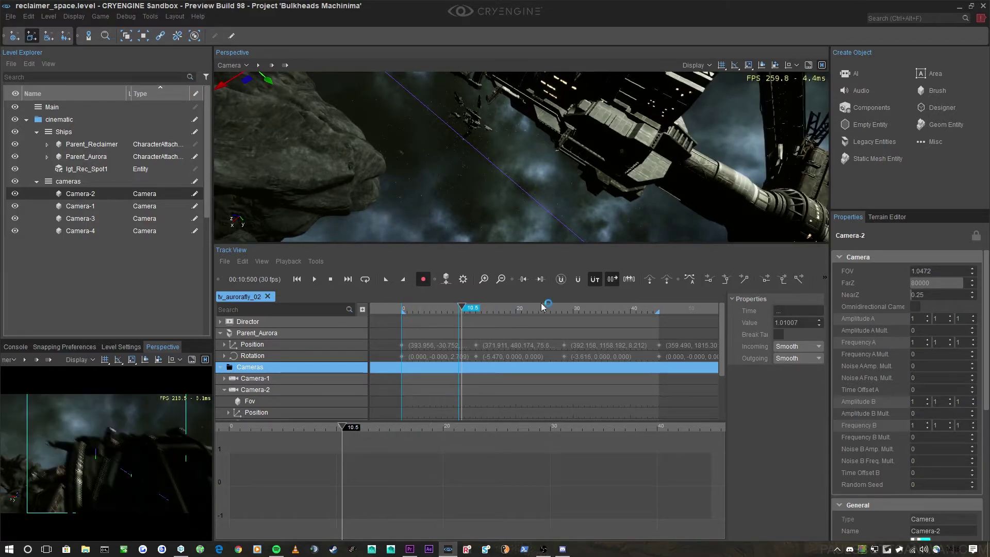
pyautogui.scroll(1, 421, 386)
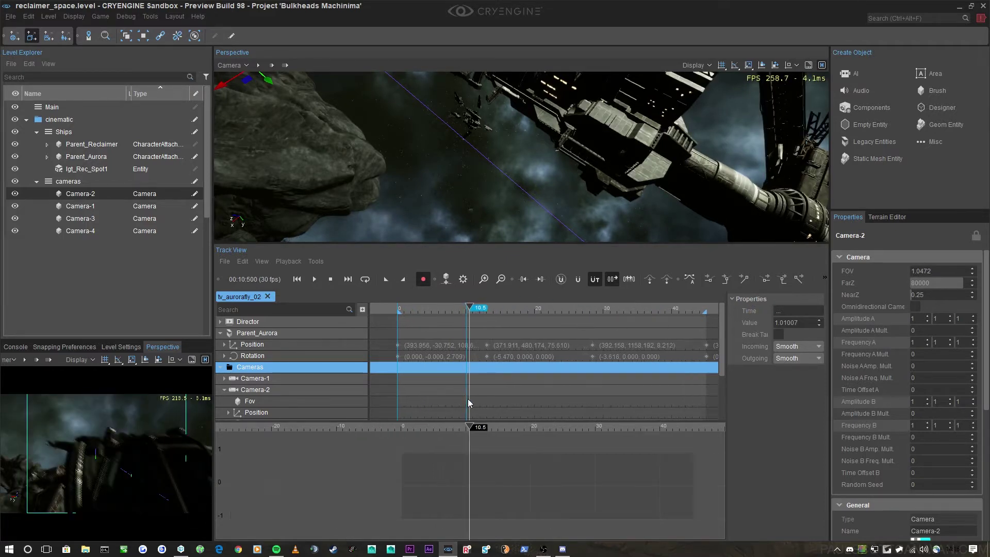
pyautogui.doubleClick(468, 400)
pyautogui.scroll(-1, 411, 394)
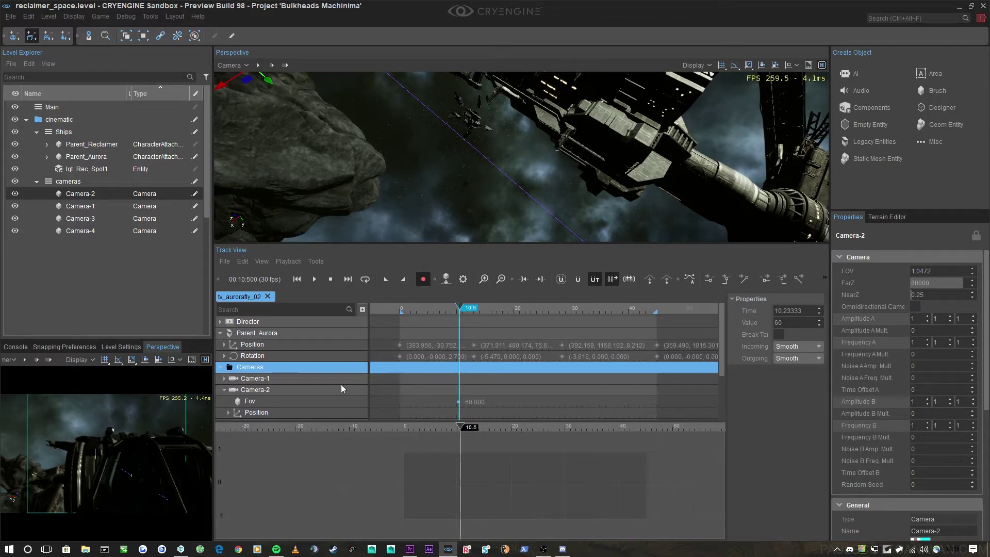
pyautogui.scroll(-1, 342, 385)
pyautogui.scroll(6, 463, 403)
pyautogui.doubleClick(445, 400)
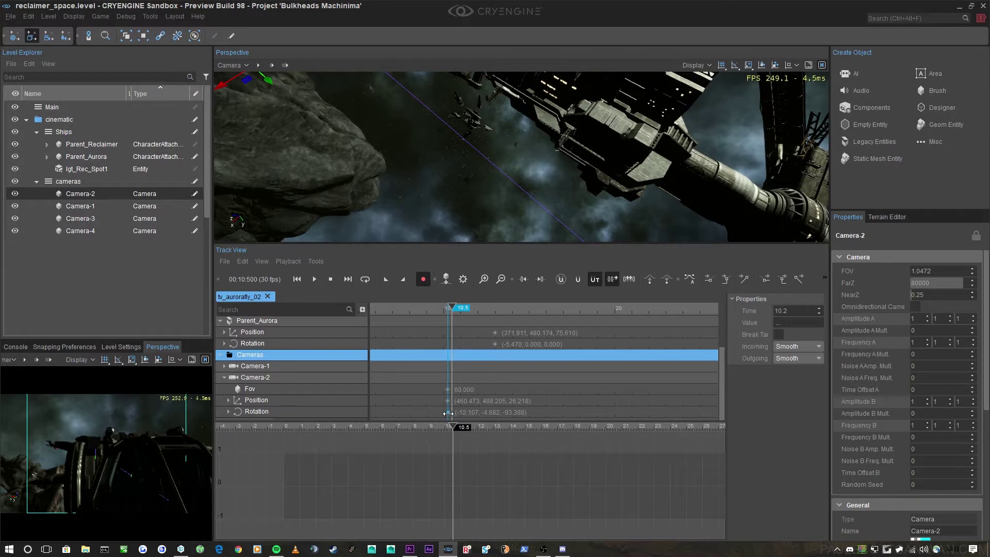
pyautogui.click(524, 279)
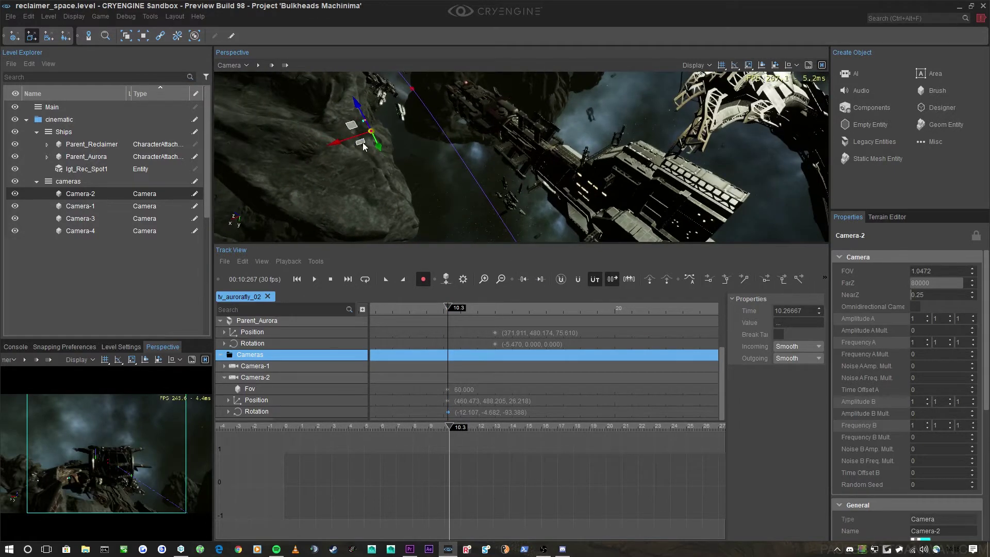
# Step: Move Camera-2 to about (414, 768, 26) at 10.3 s and look through it in the small perspective viewport
pyautogui.moveTo(364, 147); pyautogui.dragTo(425, 298)
pyautogui.click(10, 360)
pyautogui.moveTo(68, 500)
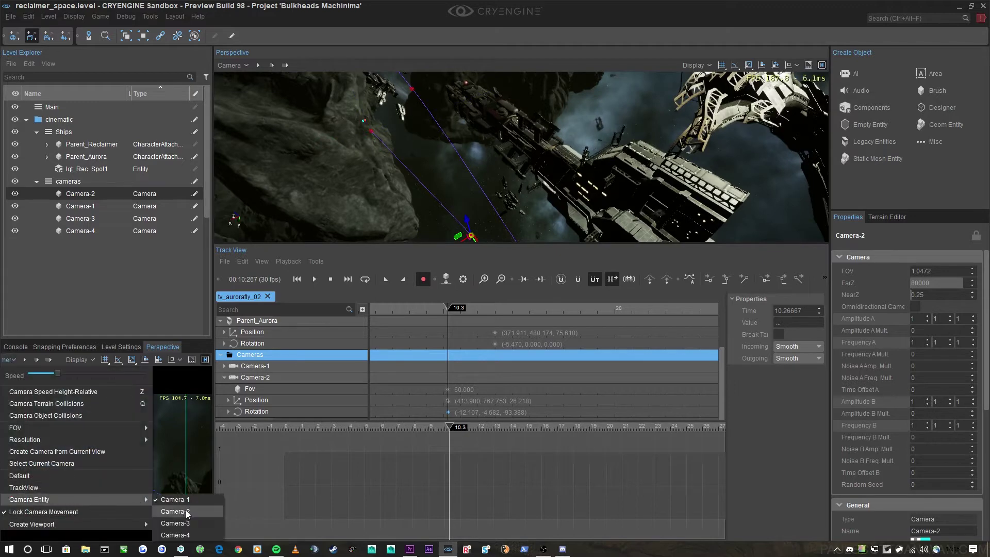
pyautogui.click(176, 511)
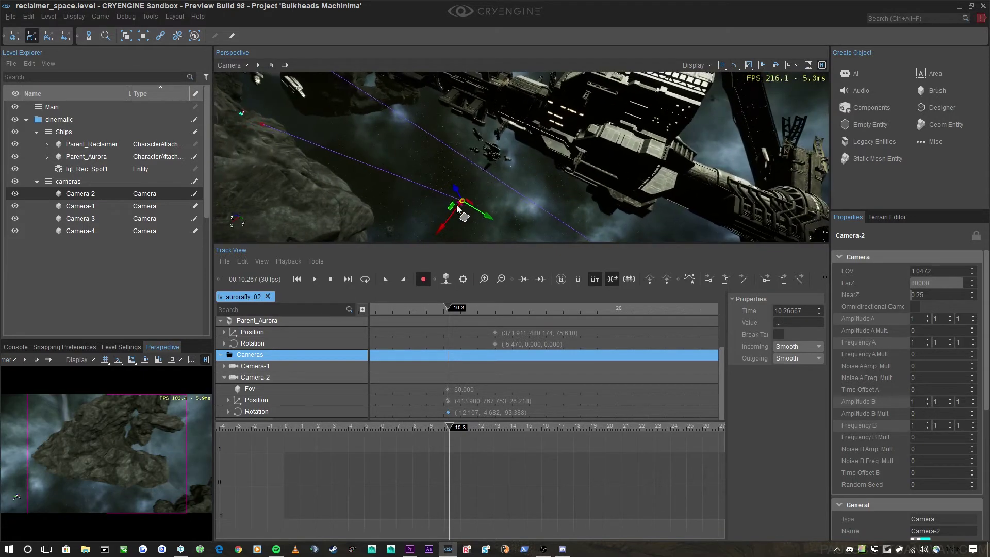
# Step: Align Camera-2's Fov key to about 10.27 s and move the camera to about (359, 852, 126)
pyautogui.scroll(6, 415, 388)
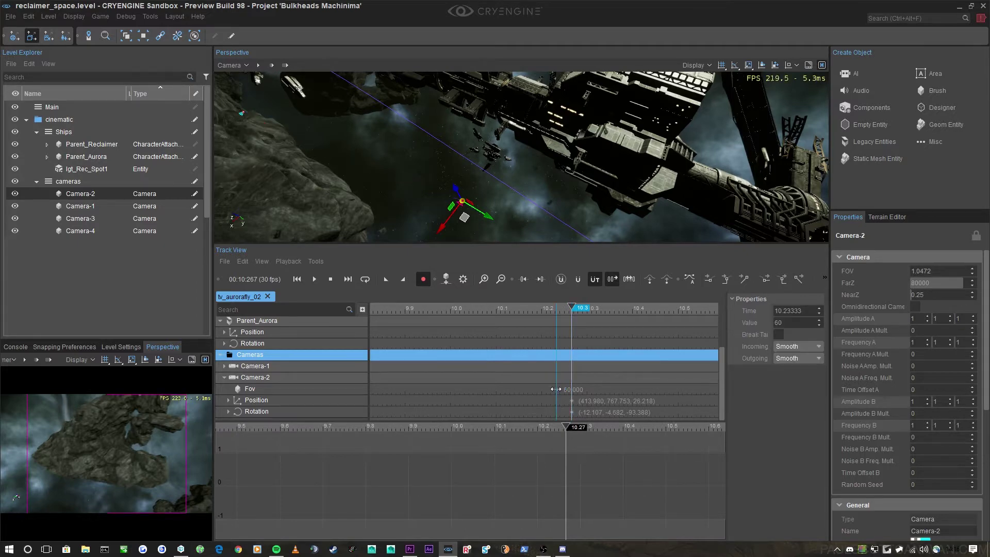
pyautogui.scroll(-5, 516, 402)
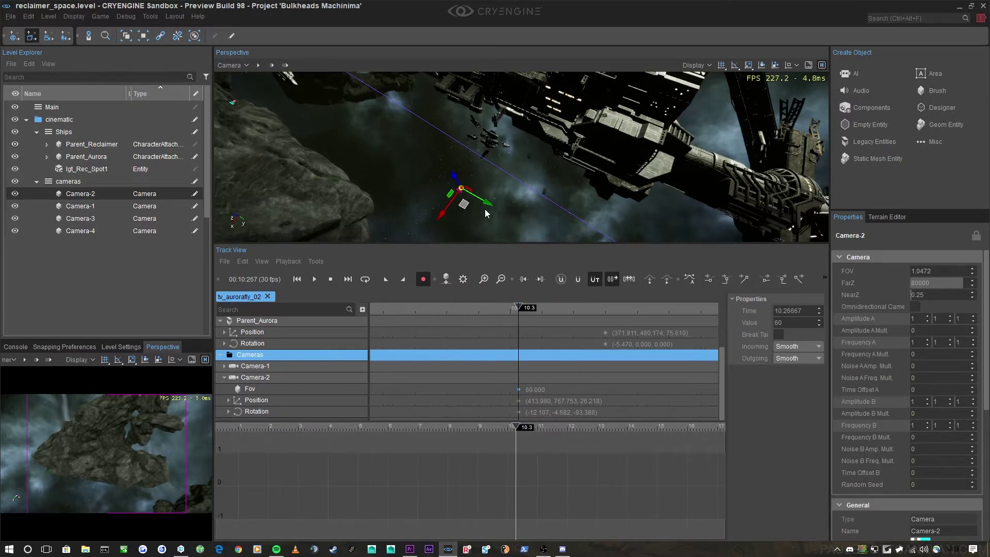
pyautogui.moveTo(465, 208); pyautogui.dragTo(592, 140)
pyautogui.moveTo(593, 140); pyautogui.dragTo(433, 154, button='right')
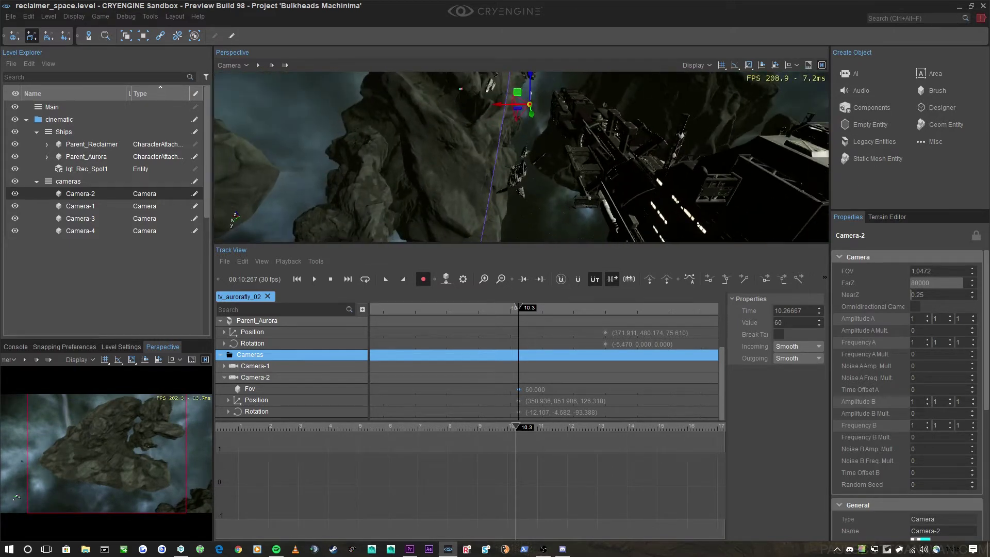
# Step: Rotate Camera-2 at 10.3 s to about (-65.3, -5.4, -178.2) so it looks down over the station
pyautogui.moveTo(614, 207)
pyautogui.mouseDown(button='right')
pyautogui.moveTo(635, 232)
pyautogui.moveTo(618, 191)
pyautogui.mouseUp(button='right')
pyautogui.press('3')
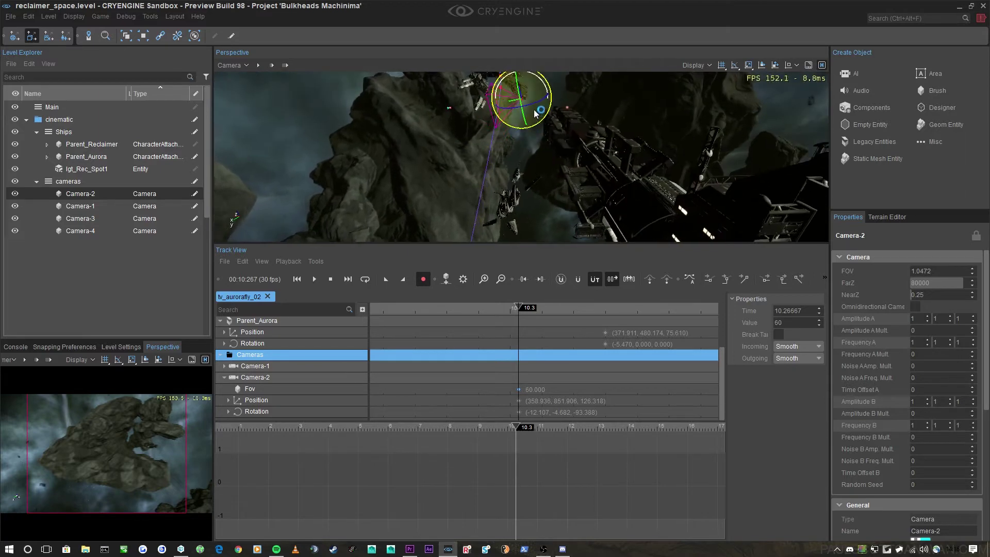
pyautogui.moveTo(532, 108); pyautogui.dragTo(546, 123)
pyautogui.press('2')
pyautogui.moveTo(546, 123); pyautogui.dragTo(588, 152, button='right')
pyautogui.moveTo(650, 201); pyautogui.dragTo(334, 187, button='right')
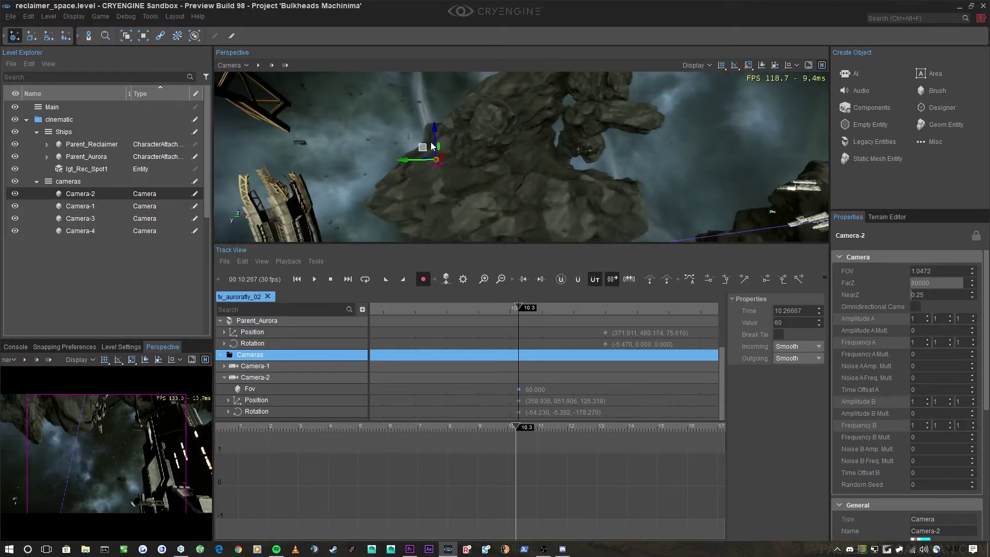
pyautogui.moveTo(432, 144); pyautogui.dragTo(520, 155, button='right')
pyautogui.press('3')
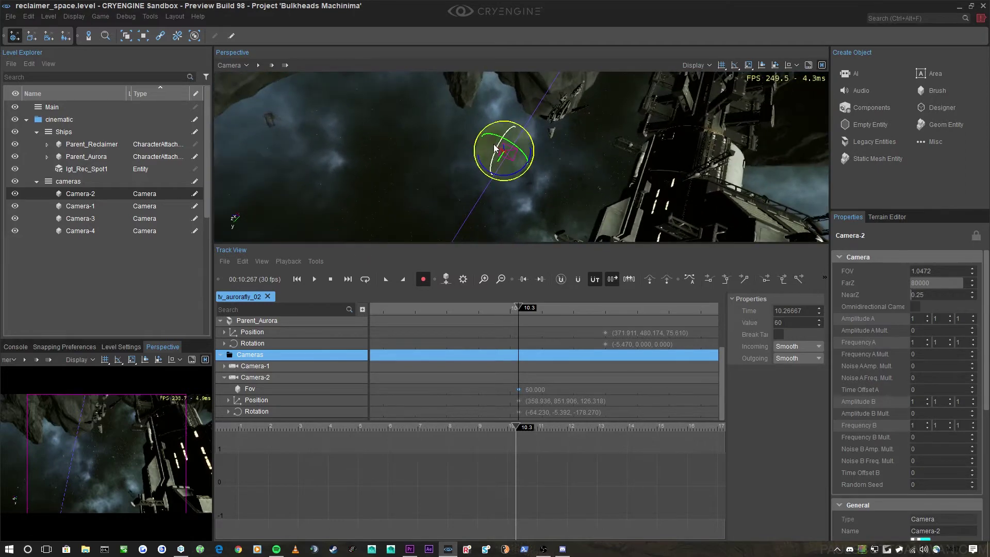
pyautogui.moveTo(494, 148); pyautogui.dragTo(497, 143)
# Step: Raise Camera-2 to about (359, 832, 146) at 10.3 s and tilt it down to about -81 degrees
pyautogui.moveTo(602, 155); pyautogui.dragTo(586, 136, button='right')
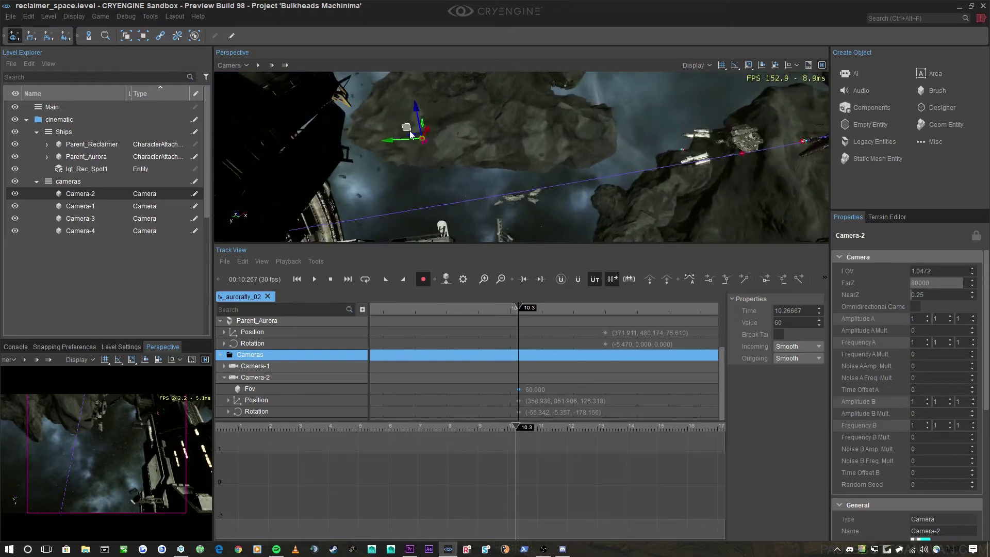
pyautogui.moveTo(409, 131); pyautogui.dragTo(429, 105)
pyautogui.moveTo(523, 206); pyautogui.dragTo(509, 144, button='right')
pyautogui.press('3')
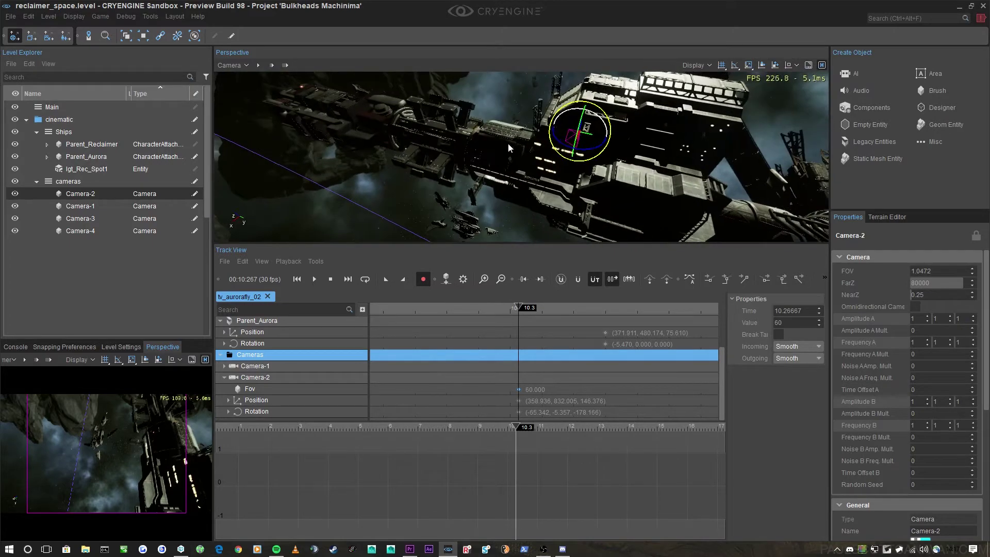
pyautogui.moveTo(603, 122); pyautogui.dragTo(596, 155)
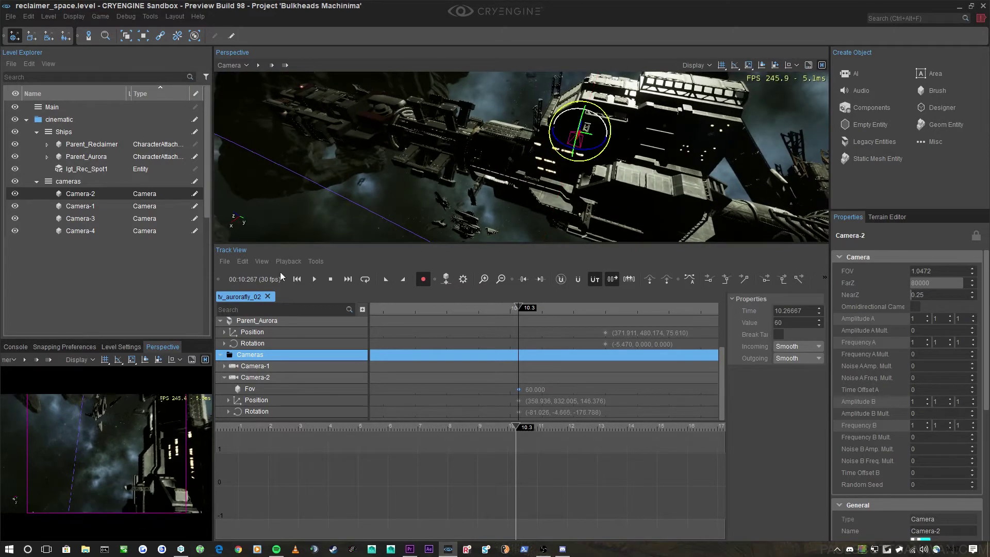
# Step: Shift Camera-2 to x about 363.3 at 10.3 s and turn its heading to about -206 degrees
pyautogui.moveTo(407, 173); pyautogui.dragTo(516, 108, button='right')
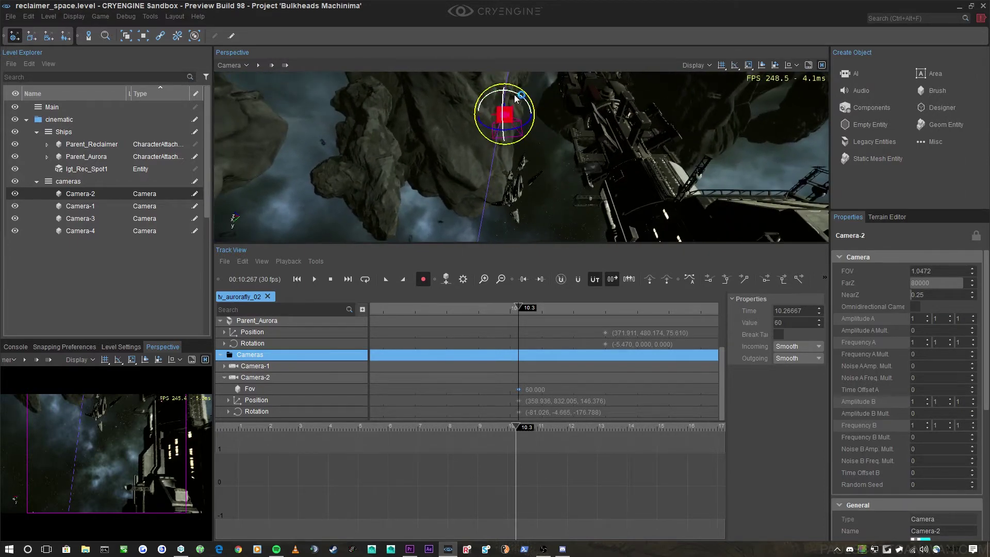
pyautogui.moveTo(515, 98); pyautogui.dragTo(450, 122)
pyautogui.moveTo(537, 162); pyautogui.dragTo(521, 129, button='right')
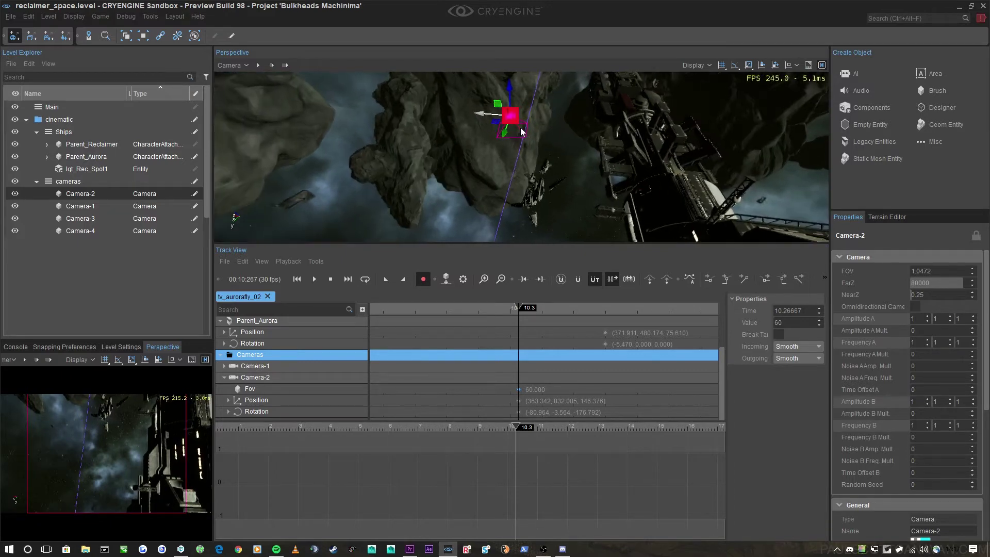
pyautogui.moveTo(511, 116); pyautogui.dragTo(513, 126)
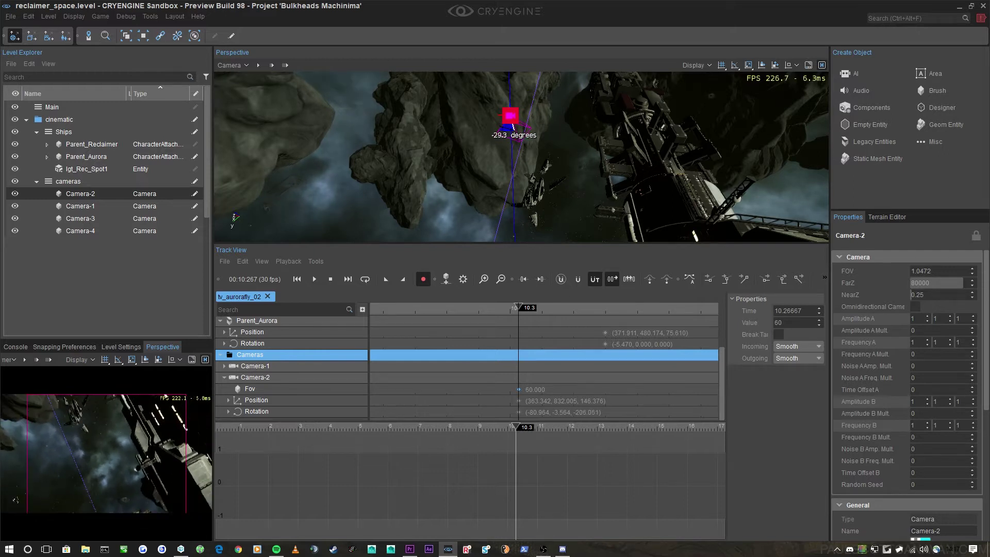
# Step: Move Camera-2 to about (412, 1168, 146) at about 30.07 s so it travels along the station
pyautogui.scroll(-3, 558, 335)
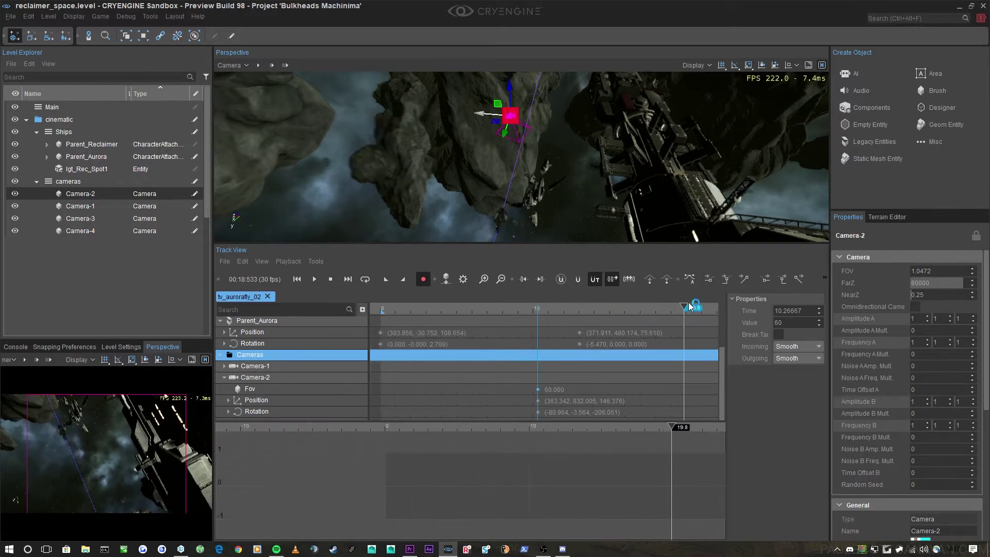
pyautogui.scroll(-5, 654, 335)
pyautogui.scroll(4, 653, 335)
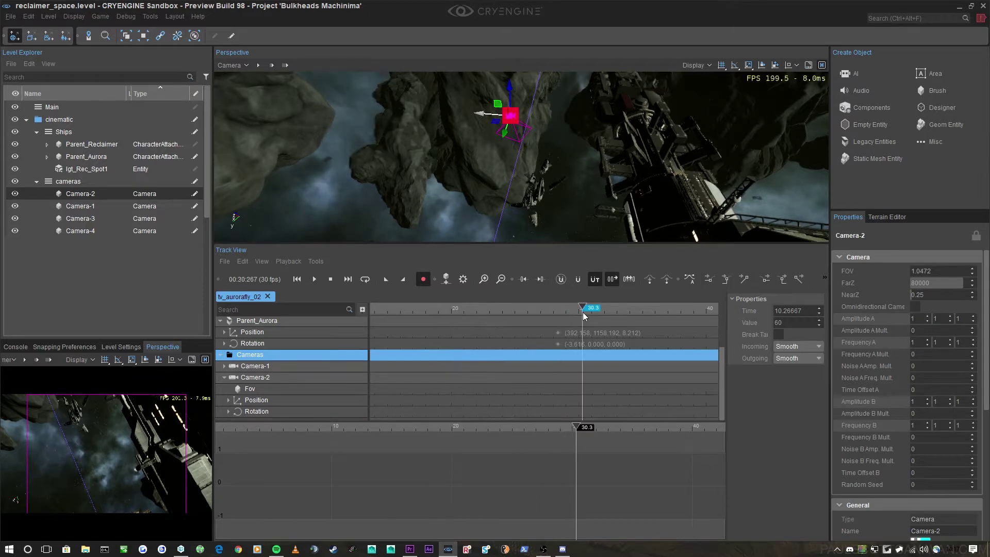
pyautogui.moveTo(583, 311); pyautogui.dragTo(580, 311)
pyautogui.moveTo(609, 208); pyautogui.dragTo(596, 175, button='right')
pyautogui.moveTo(534, 154); pyautogui.dragTo(317, 128)
pyautogui.moveTo(317, 128); pyautogui.dragTo(557, 128, button='right')
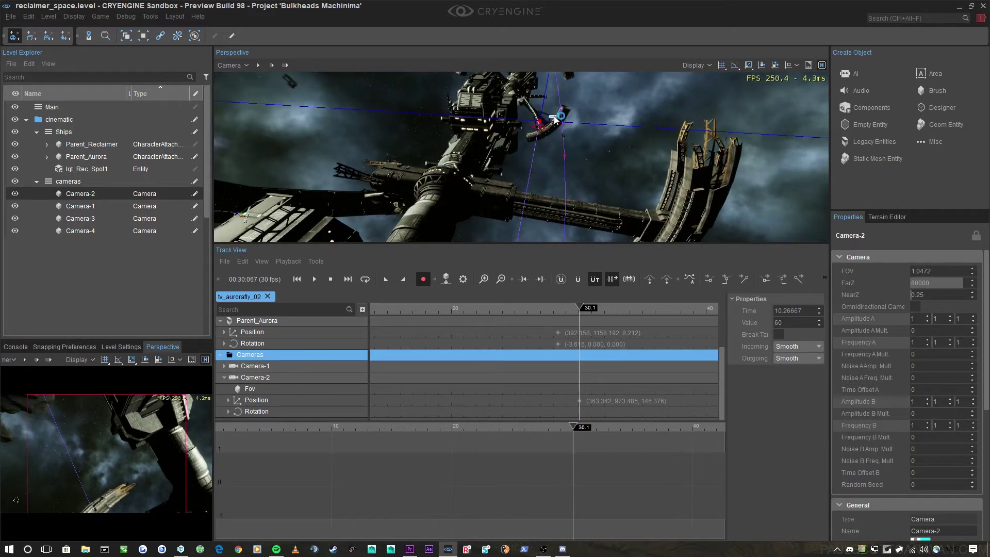
pyautogui.moveTo(555, 120); pyautogui.dragTo(600, 59)
pyautogui.moveTo(604, 116); pyautogui.dragTo(541, 128, button='right')
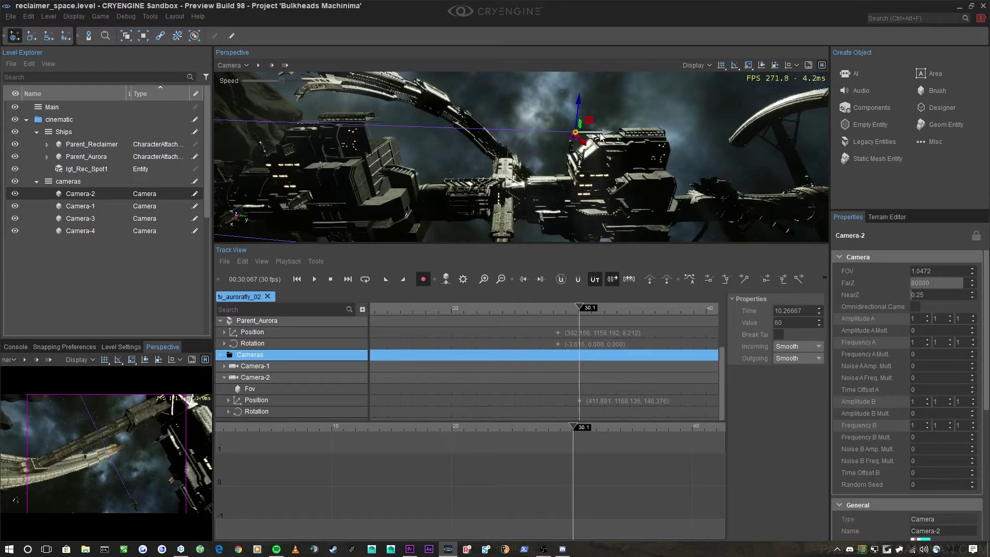
# Step: Play back the sequence from about 22 s to review Camera-2's travel over the station
pyautogui.moveTo(579, 308); pyautogui.dragTo(479, 308)
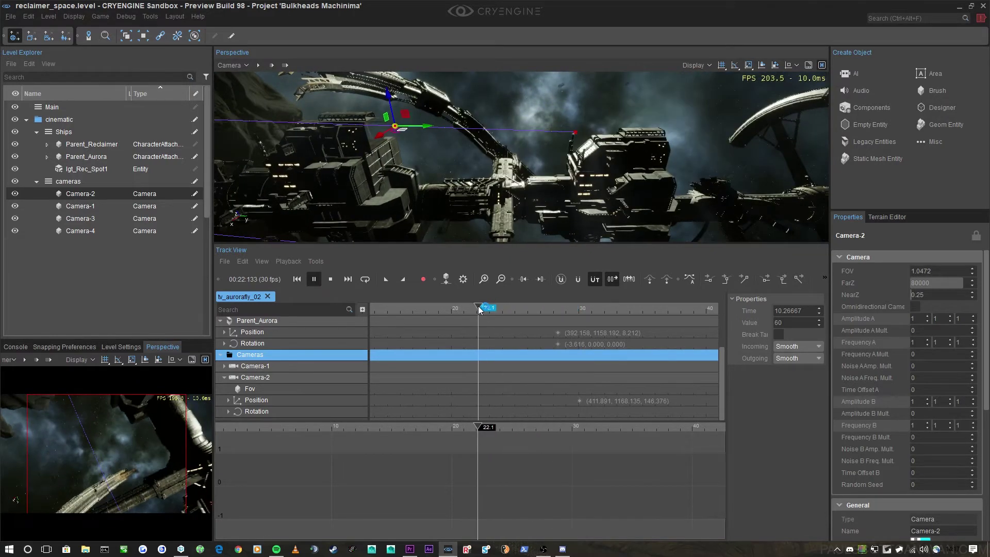
pyautogui.click(93, 454)
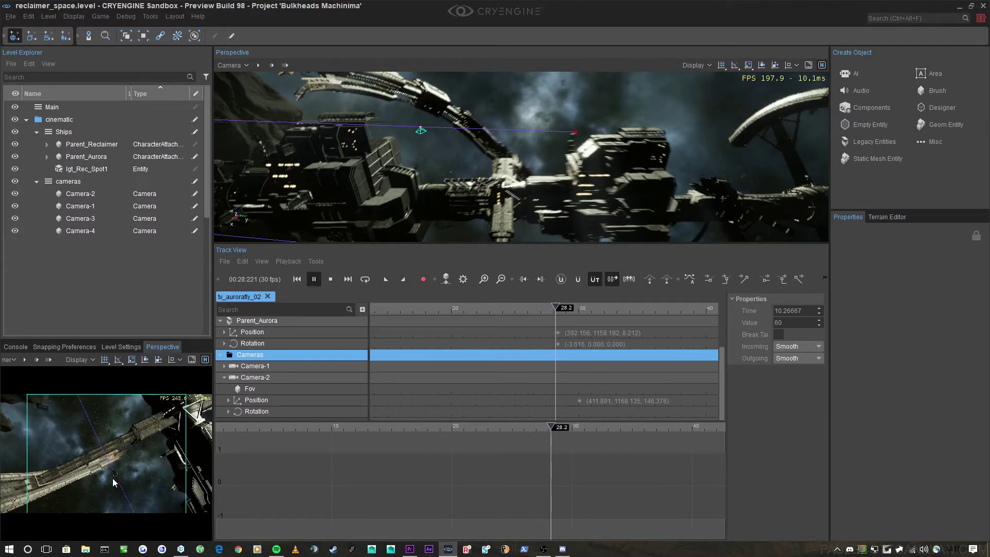
pyautogui.moveTo(533, 307)
pyautogui.mouseDown()
pyautogui.moveTo(481, 307)
pyautogui.moveTo(520, 308)
pyautogui.mouseUp()
# Step: Set the value of Camera-2's Fov key at about 10.27 s to 45
pyautogui.click(424, 279)
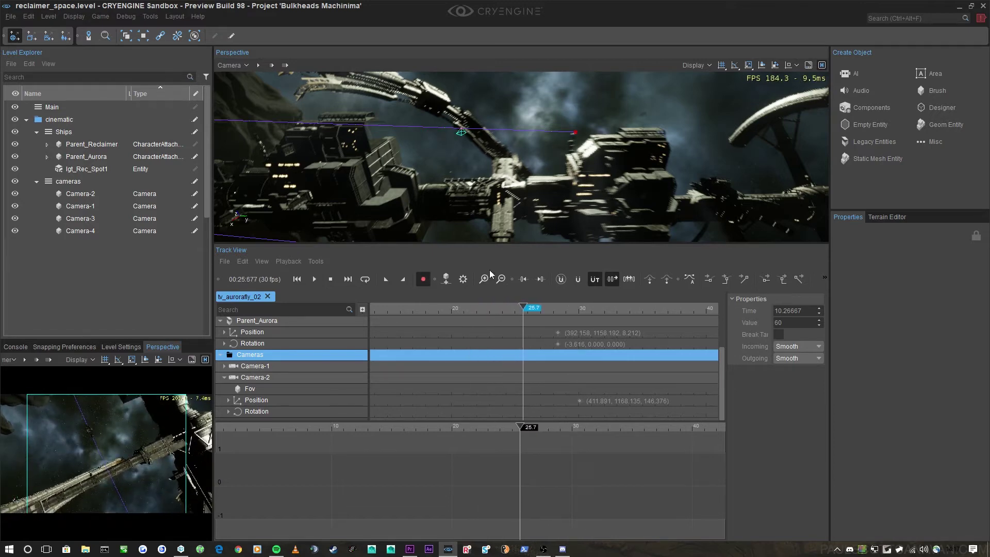
pyautogui.moveTo(516, 170)
pyautogui.mouseDown(button='right')
pyautogui.moveTo(493, 206)
pyautogui.moveTo(518, 155)
pyautogui.mouseUp(button='right')
pyautogui.scroll(1, 516, 160)
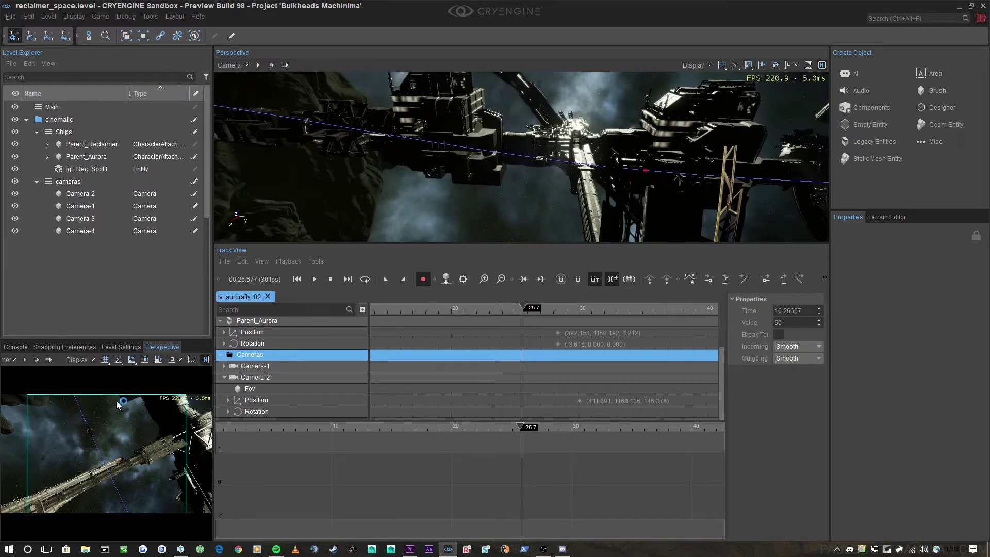
pyautogui.moveTo(490, 191); pyautogui.dragTo(505, 186, button='right')
pyautogui.scroll(-4, 576, 403)
pyautogui.scroll(4, 558, 401)
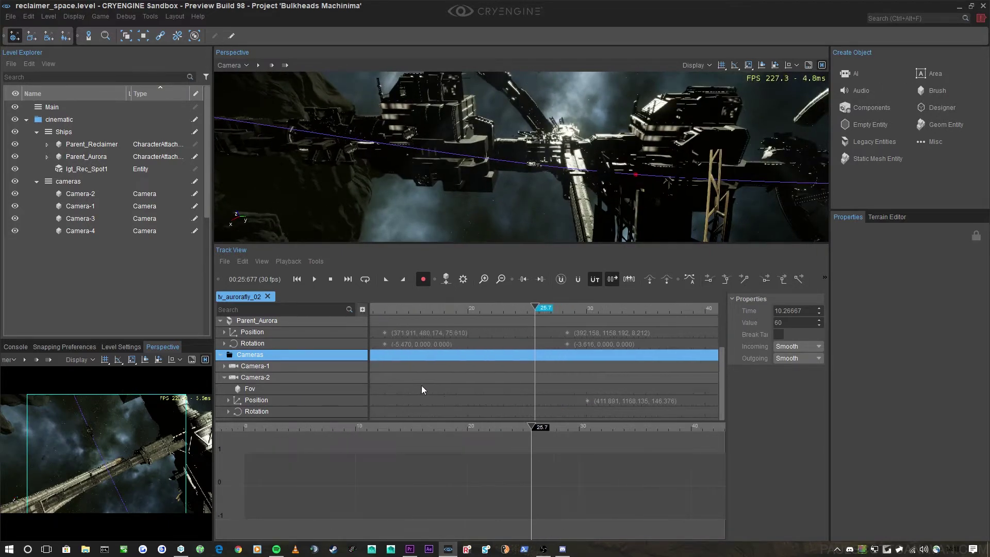
pyautogui.scroll(-3, 413, 390)
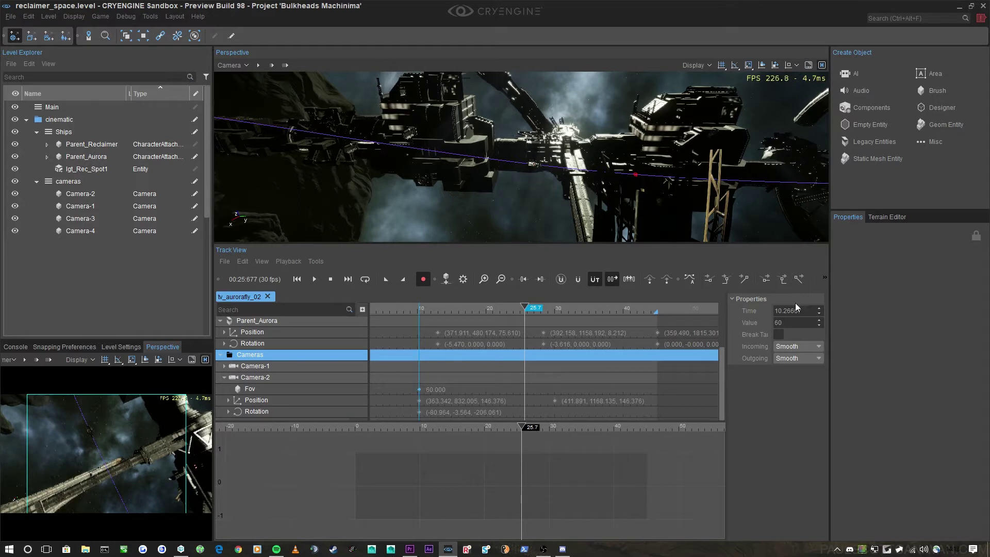
pyautogui.click(786, 327)
pyautogui.write('45')
pyautogui.press('Return')
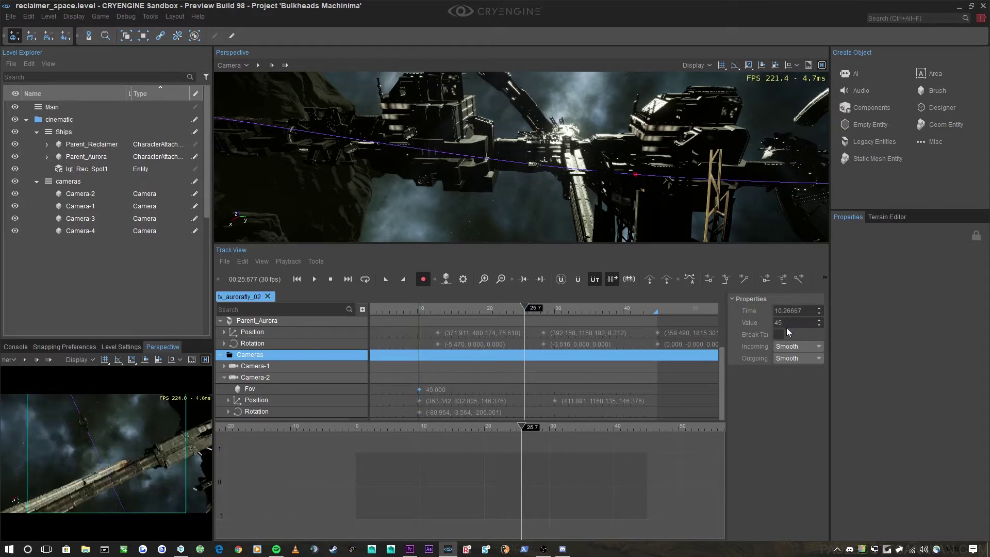
# Step: Raise both of Camera-2's position keys to a height of about 230.5, keeping recording off
pyautogui.click(534, 391)
pyautogui.press('space')
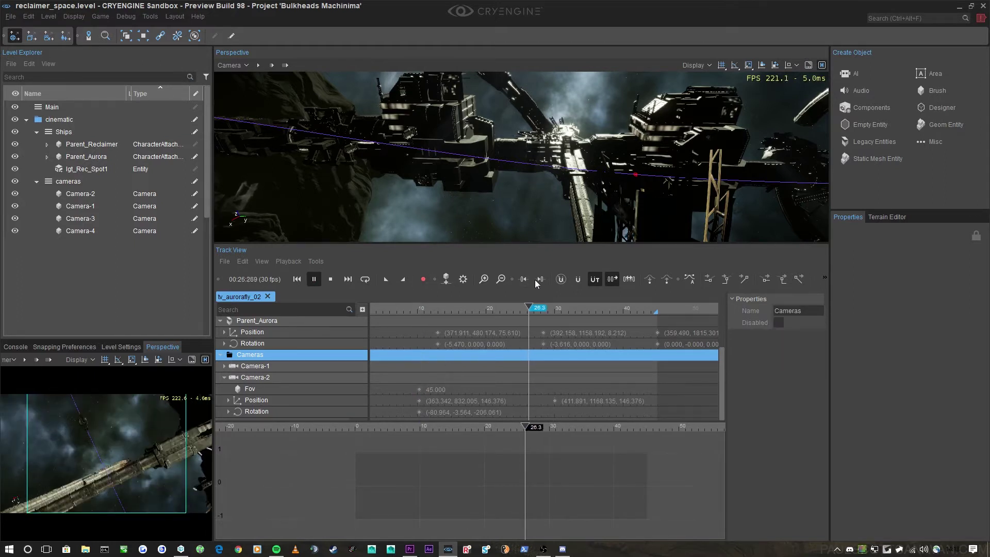
pyautogui.press('space')
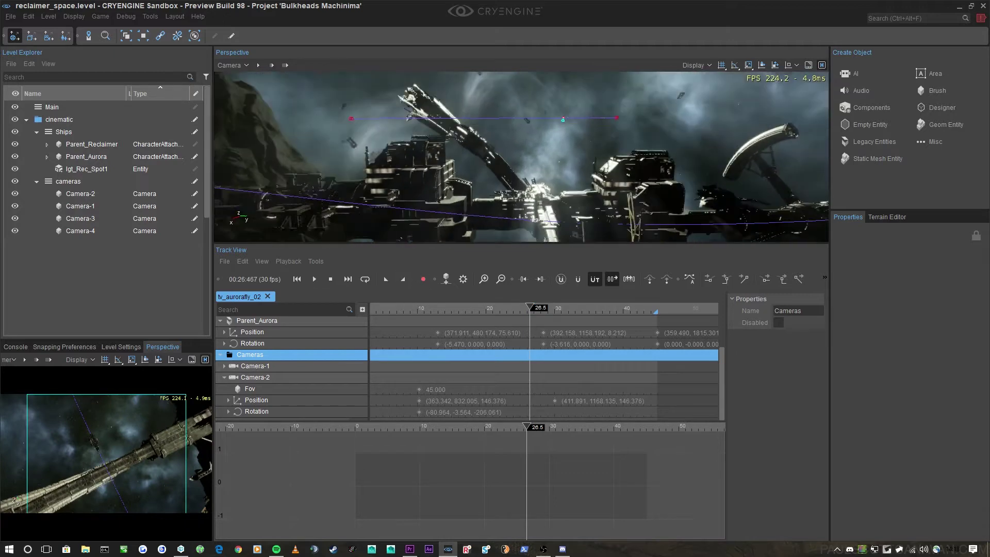
pyautogui.click(558, 150)
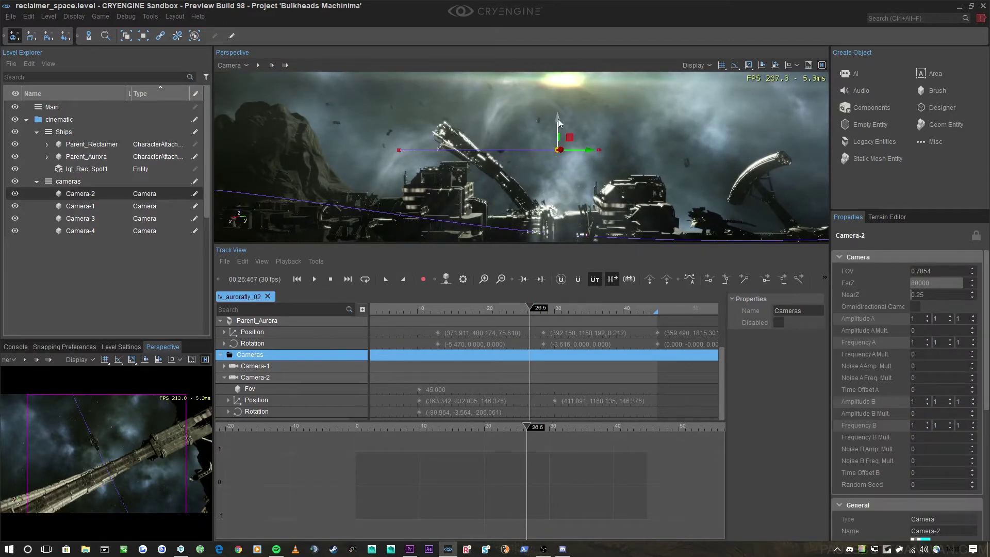
pyautogui.moveTo(558, 122); pyautogui.dragTo(549, 68)
pyautogui.click(536, 118)
pyautogui.moveTo(537, 124); pyautogui.dragTo(495, 129, button='right')
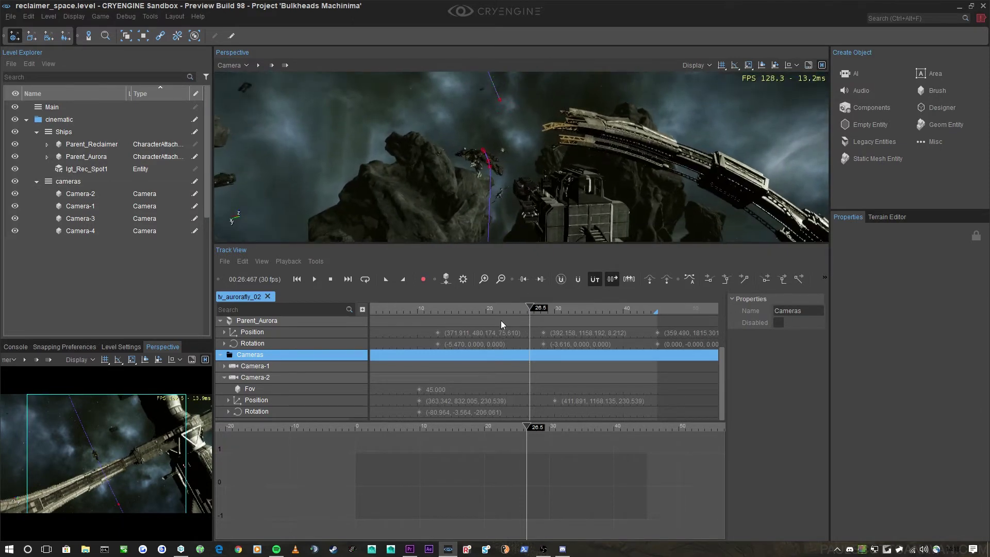
# Step: Play back the sequence from about 18.5 s to review the raised Camera-2 shot, replaying its final seconds
pyautogui.moveTo(488, 310); pyautogui.dragTo(516, 311)
pyautogui.press('space')
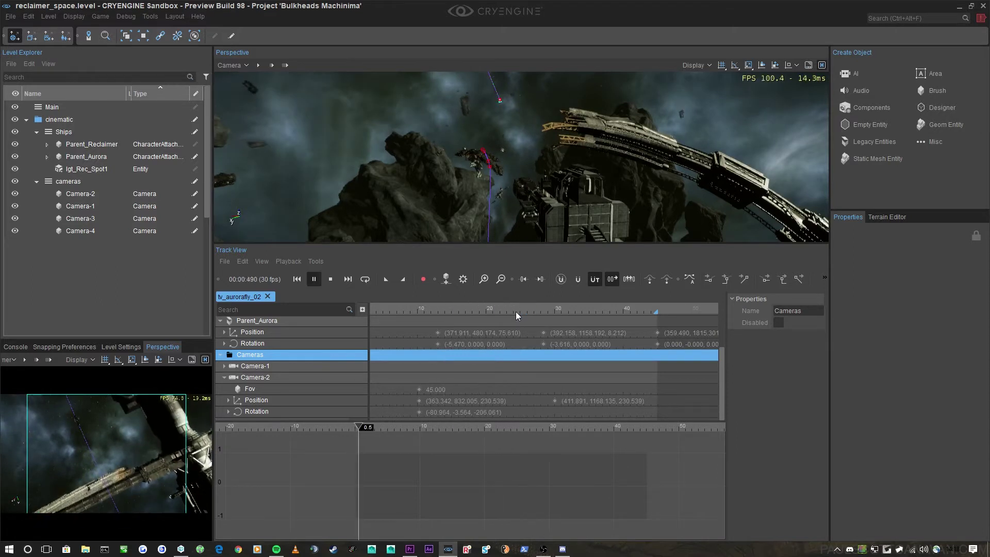
pyautogui.click(466, 310)
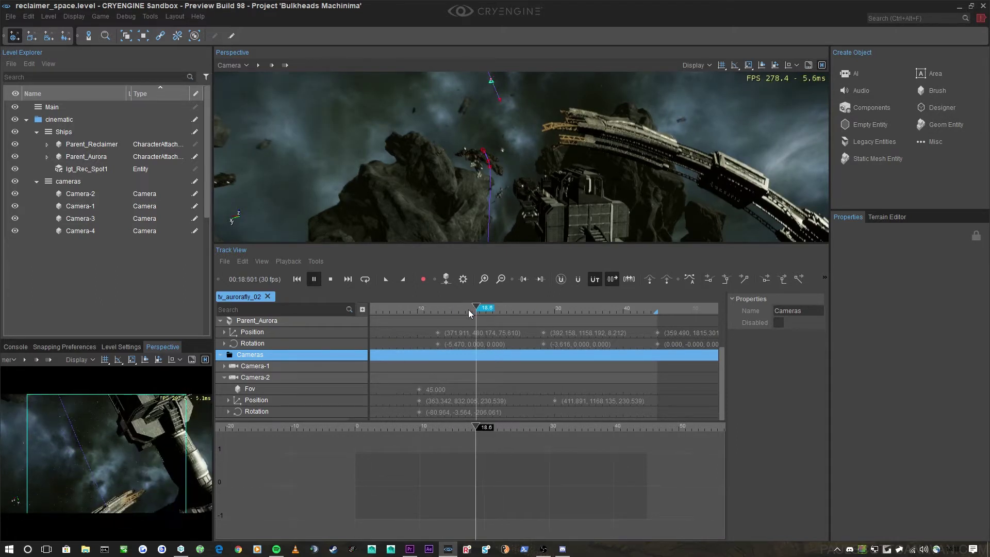
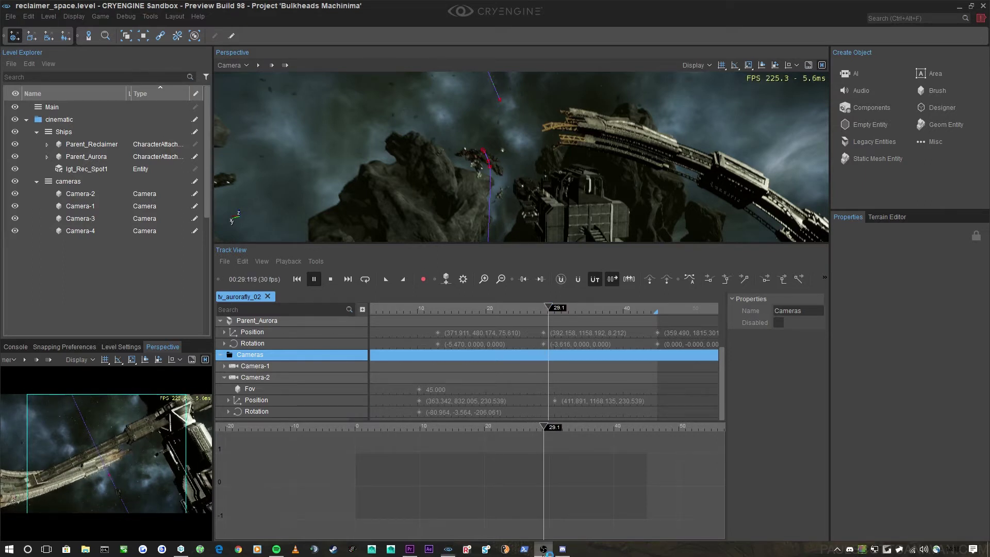
pyautogui.scroll(1, 569, 407)
pyautogui.click(533, 311)
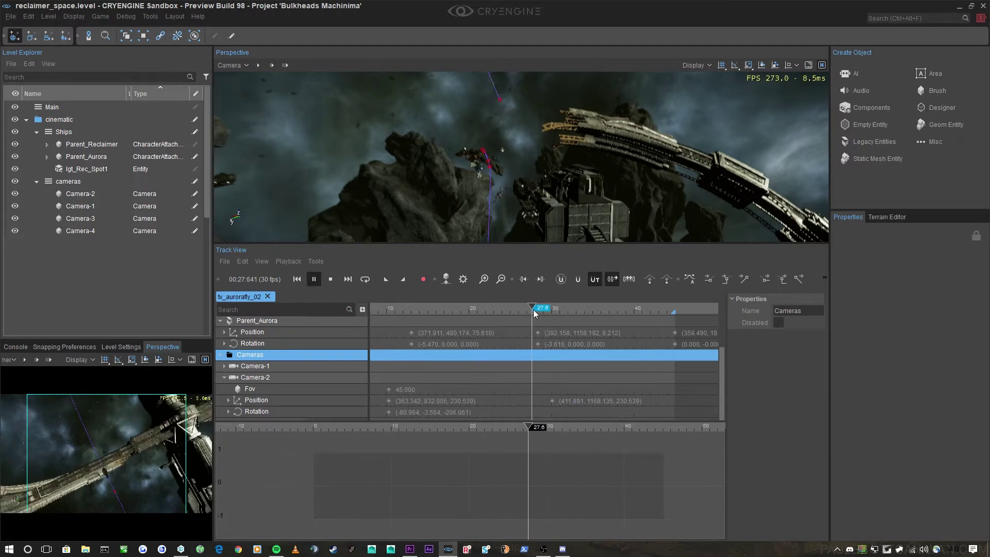
# Step: Stop the playback and shift Camera-2's last position key to about 31.27 s
pyautogui.click(423, 279)
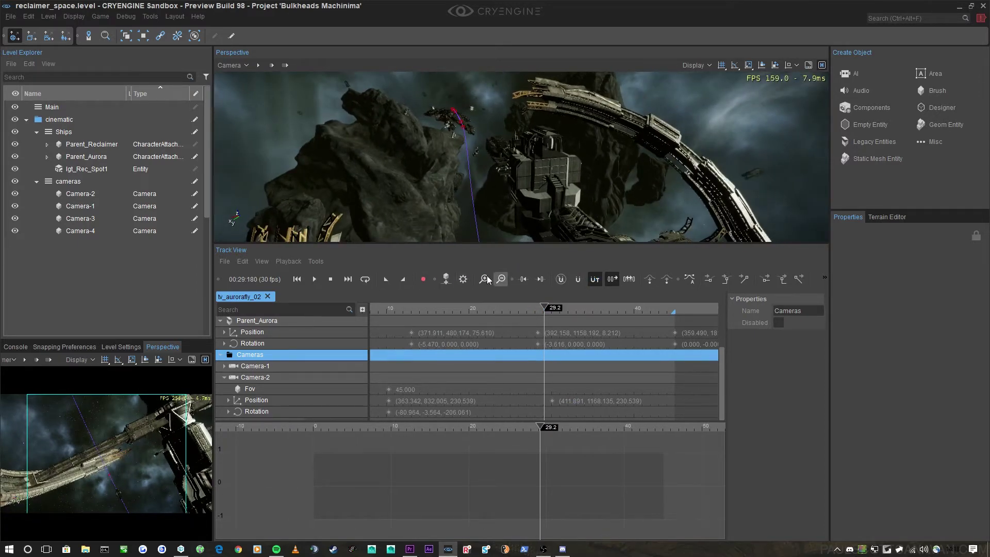
pyautogui.click(524, 279)
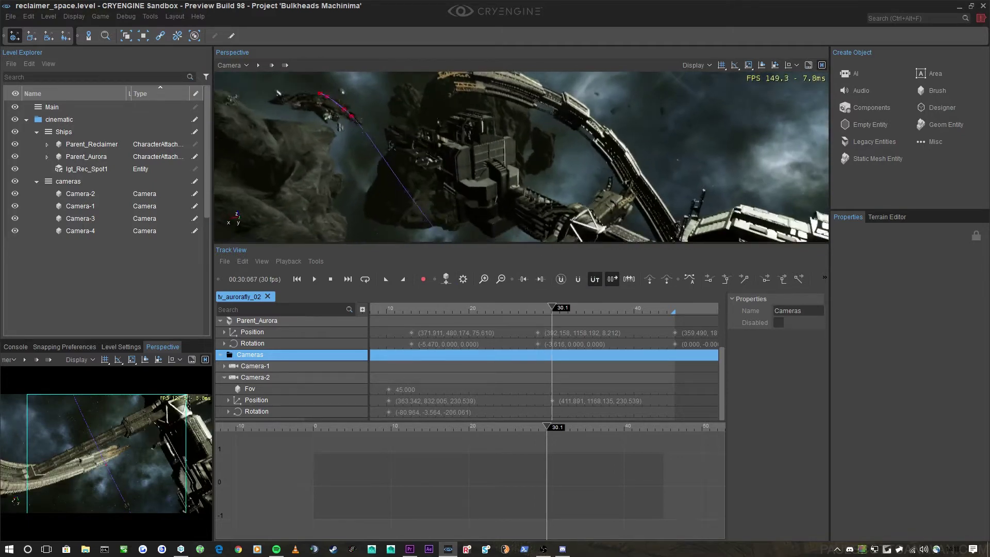
pyautogui.moveTo(561, 402); pyautogui.dragTo(562, 402)
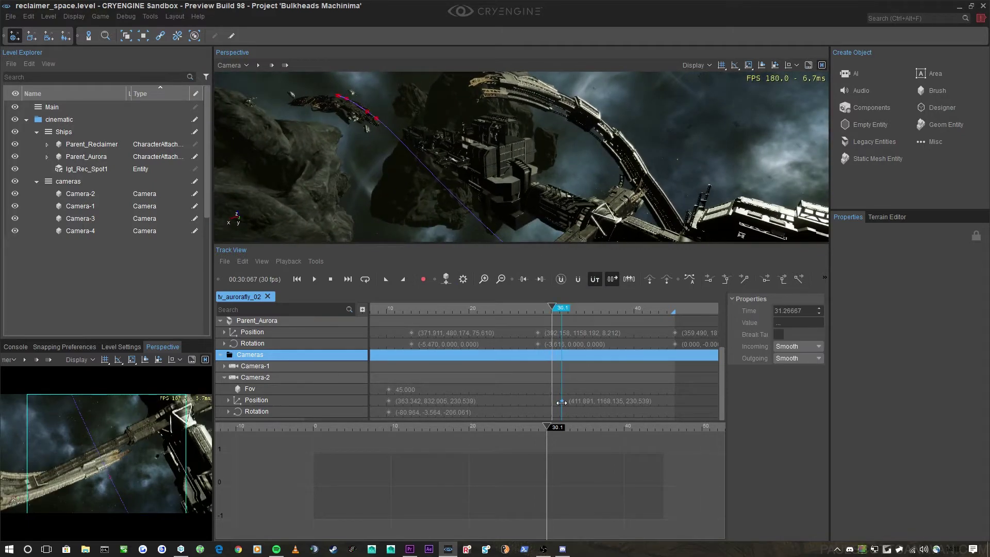
# Step: Examine the ship and camera paths around the station with the sequence at about 25.4 s and 8.4 s
pyautogui.moveTo(524, 311)
pyautogui.mouseDown()
pyautogui.moveTo(515, 312)
pyautogui.moveTo(544, 313)
pyautogui.moveTo(475, 312)
pyautogui.moveTo(513, 321)
pyautogui.mouseUp()
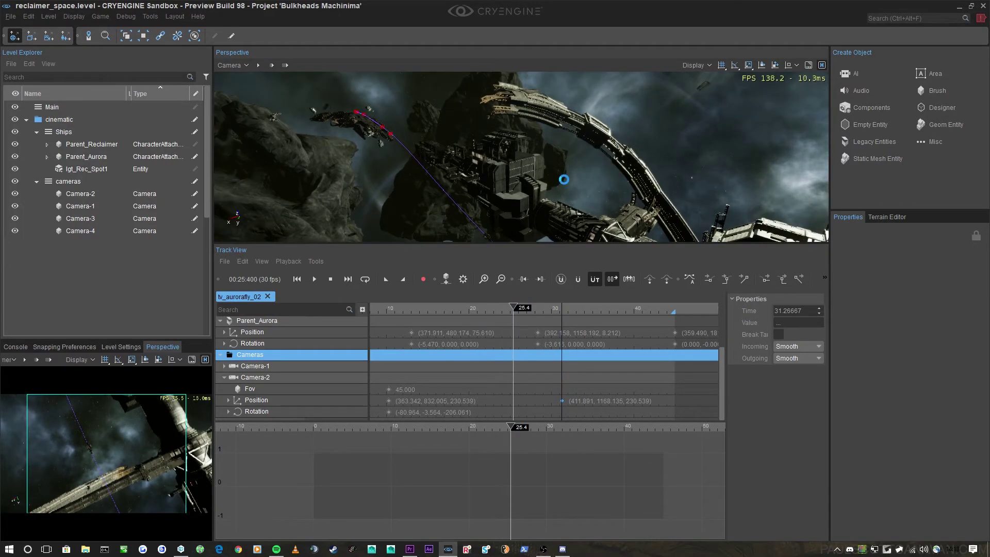
pyautogui.scroll(-5, 564, 180)
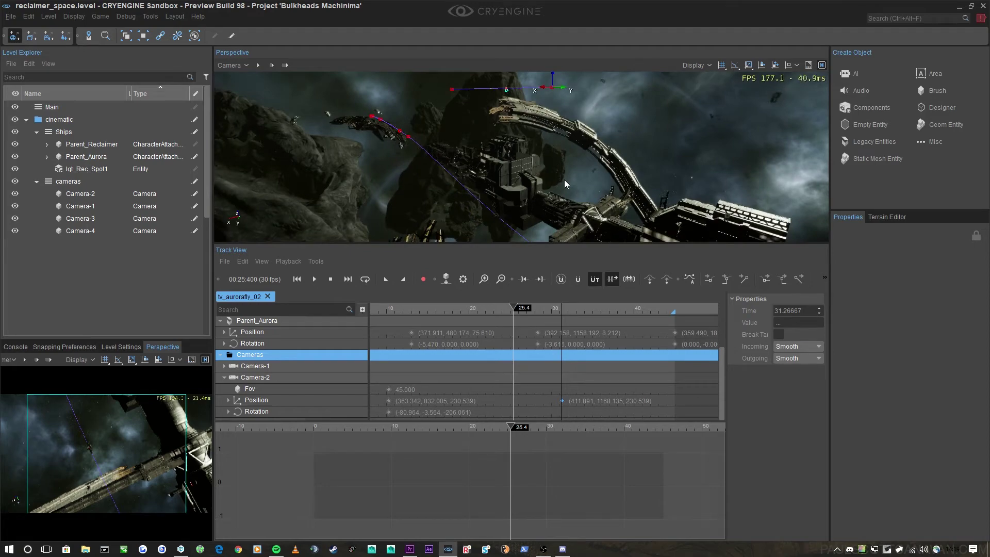
pyautogui.moveTo(564, 180); pyautogui.dragTo(493, 187, button='right')
pyautogui.scroll(3, 536, 181)
pyautogui.scroll(5, 526, 189)
pyautogui.moveTo(426, 202); pyautogui.dragTo(426, 202, button='right')
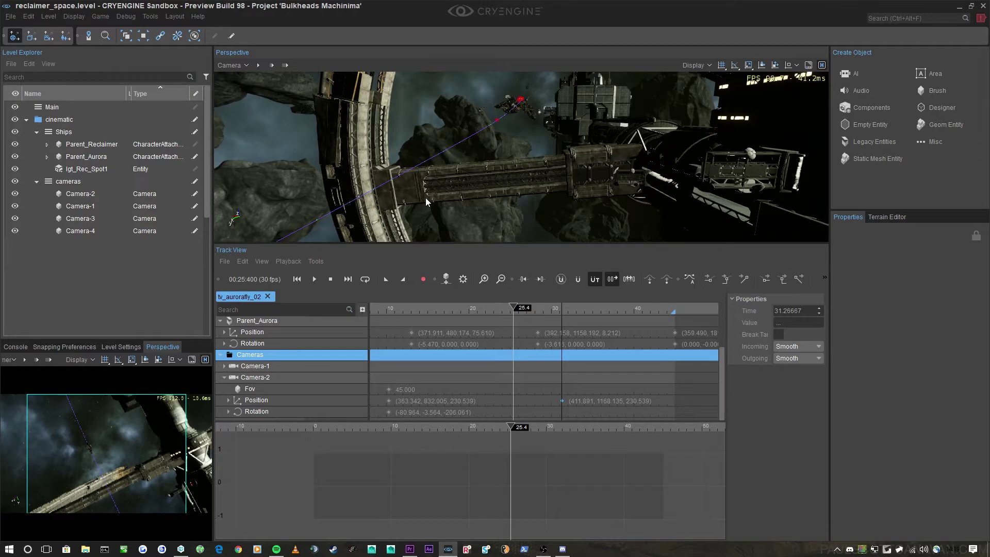
pyautogui.moveTo(535, 180); pyautogui.dragTo(536, 181, button='right')
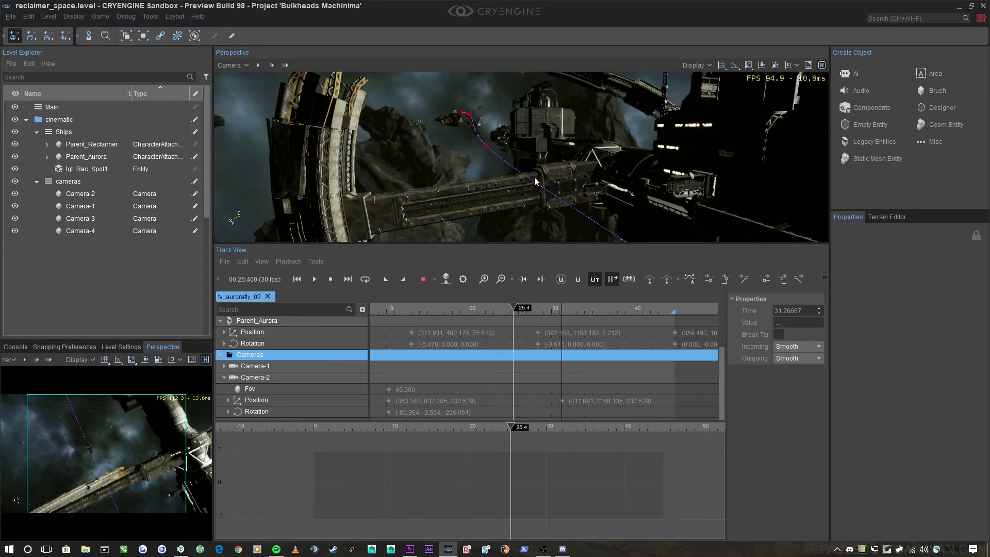
pyautogui.moveTo(535, 181); pyautogui.dragTo(535, 180, button='right')
pyautogui.scroll(1, 535, 181)
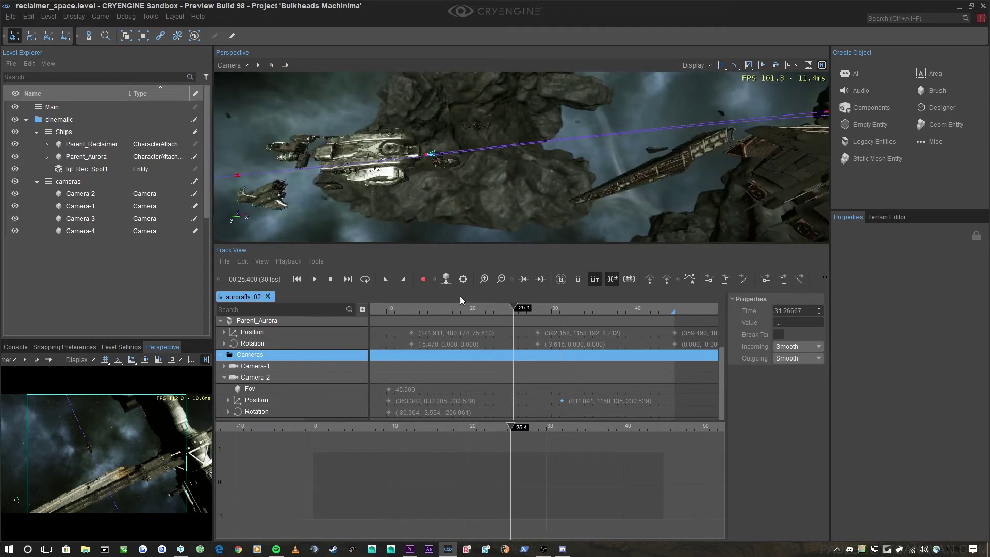
pyautogui.moveTo(484, 308); pyautogui.dragTo(373, 338)
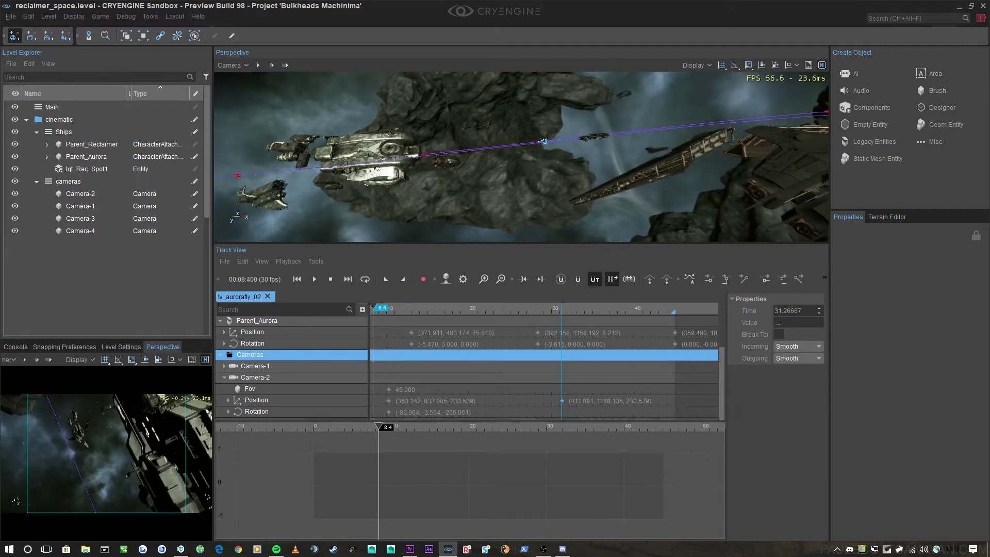
# Step: Expand the Director node and assign Camera-1 to a key at 0 s on its Camera track
pyautogui.click(228, 68)
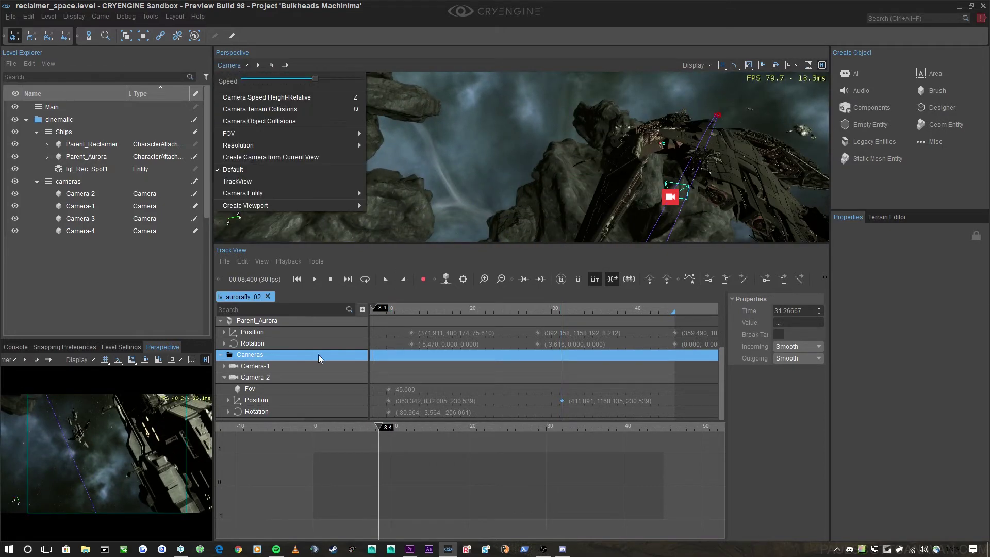
pyautogui.click(384, 368)
pyautogui.moveTo(724, 365); pyautogui.dragTo(728, 300)
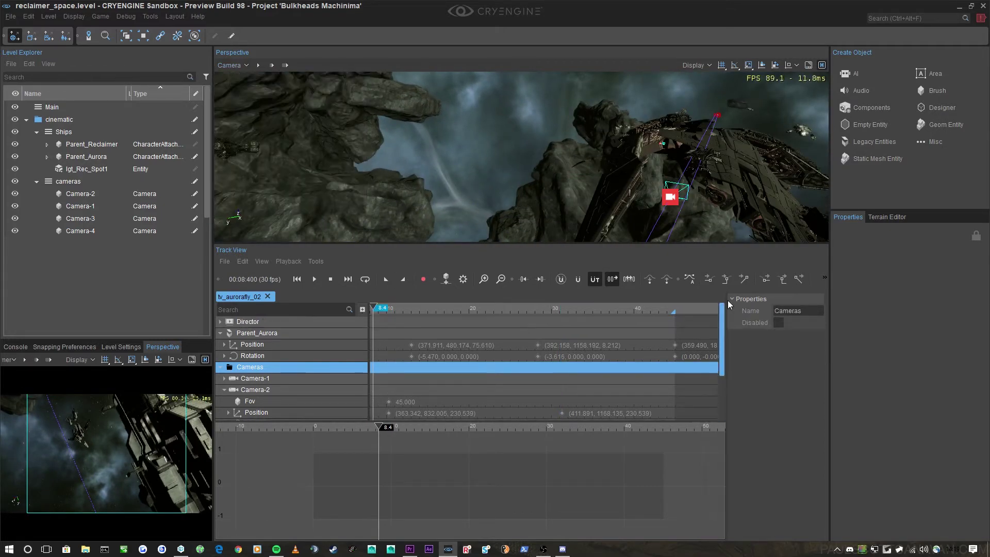
pyautogui.click(220, 322)
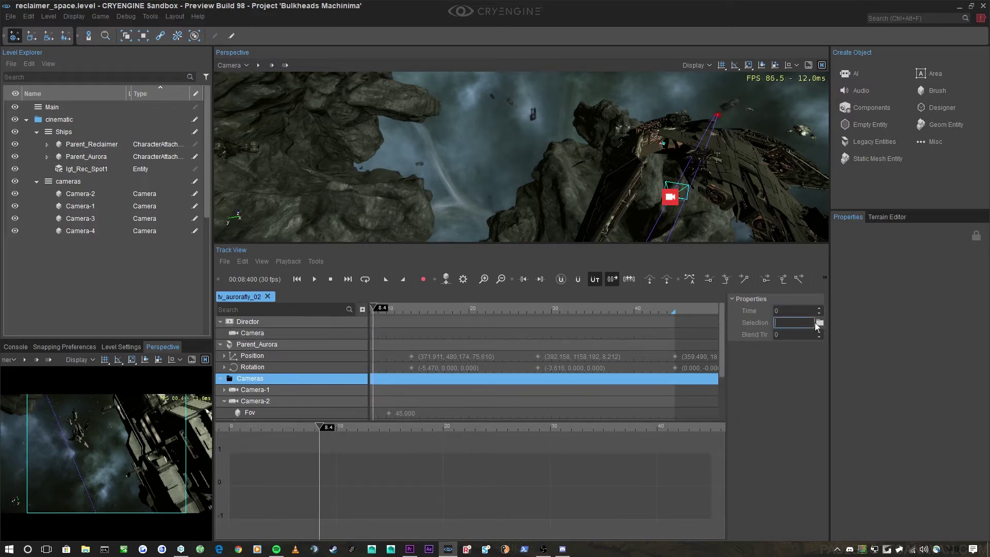
pyautogui.click(819, 323)
pyautogui.doubleClick(450, 192)
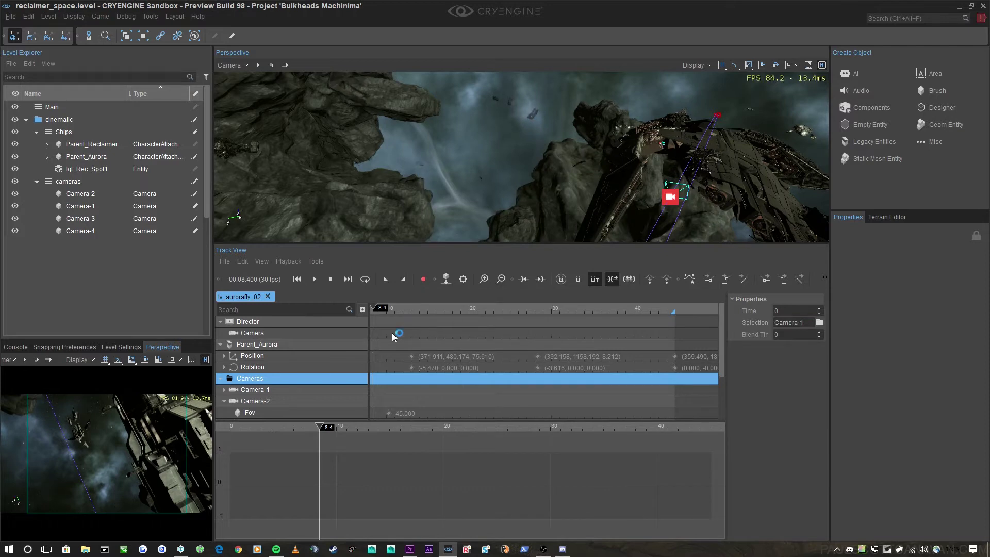
pyautogui.click(434, 332)
# Step: Show the TrackView camera in the main viewport and add a Director Camera key for Camera-2 at about 12.93 s
pyautogui.click(244, 66)
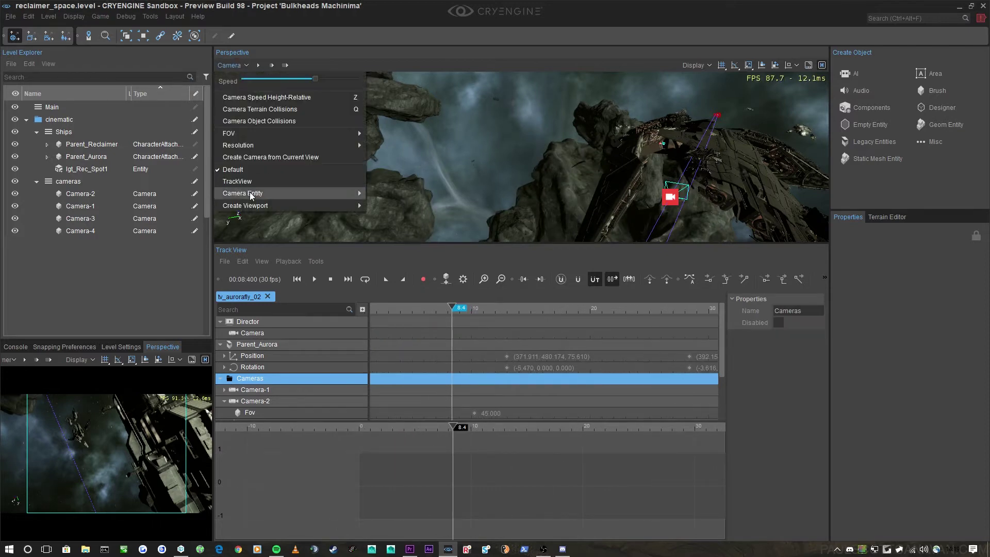
pyautogui.click(249, 191)
pyautogui.moveTo(426, 307); pyautogui.dragTo(506, 312)
pyautogui.doubleClick(506, 333)
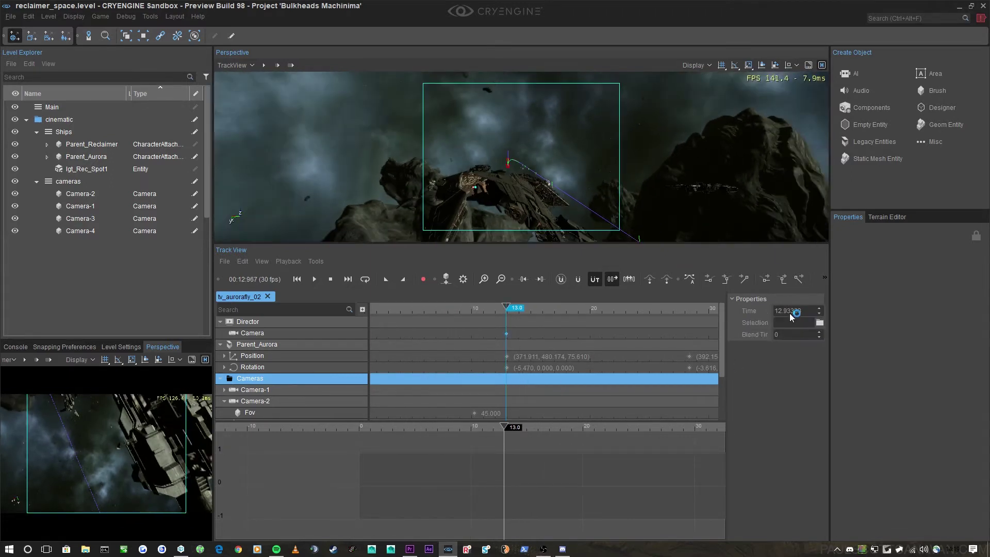
pyautogui.click(820, 323)
pyautogui.doubleClick(433, 263)
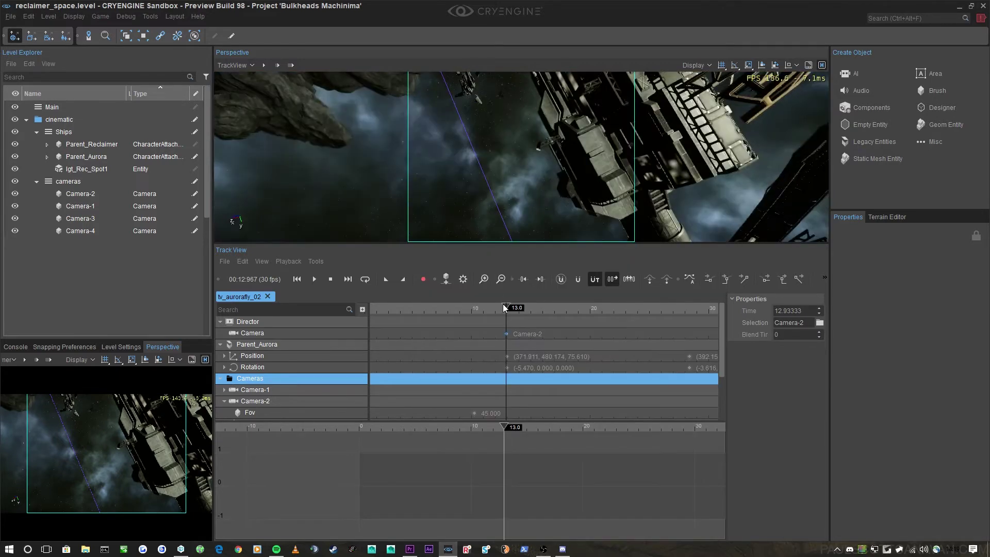
# Step: Review the Director cut from Camera-1 to Camera-2 and return the sequence to its beginning
pyautogui.moveTo(506, 308); pyautogui.dragTo(562, 329)
pyautogui.moveTo(536, 334); pyautogui.dragTo(384, 317)
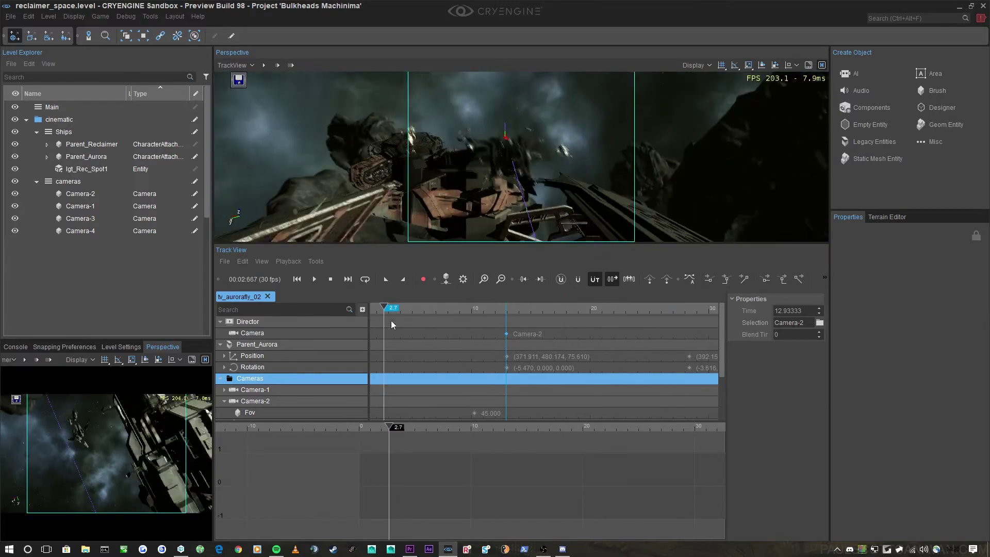
pyautogui.scroll(-4, 533, 342)
pyautogui.press('space')
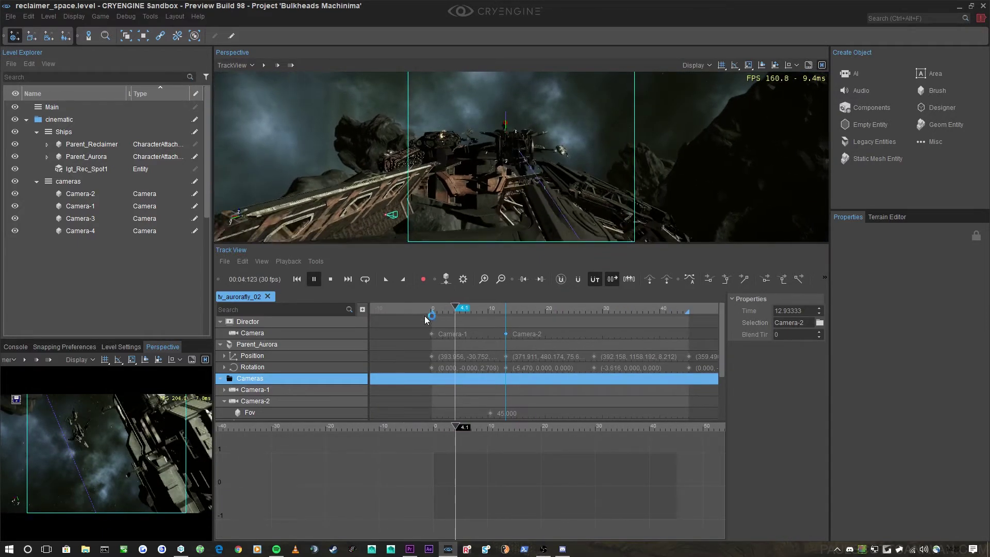
pyautogui.moveTo(445, 313); pyautogui.dragTo(433, 347)
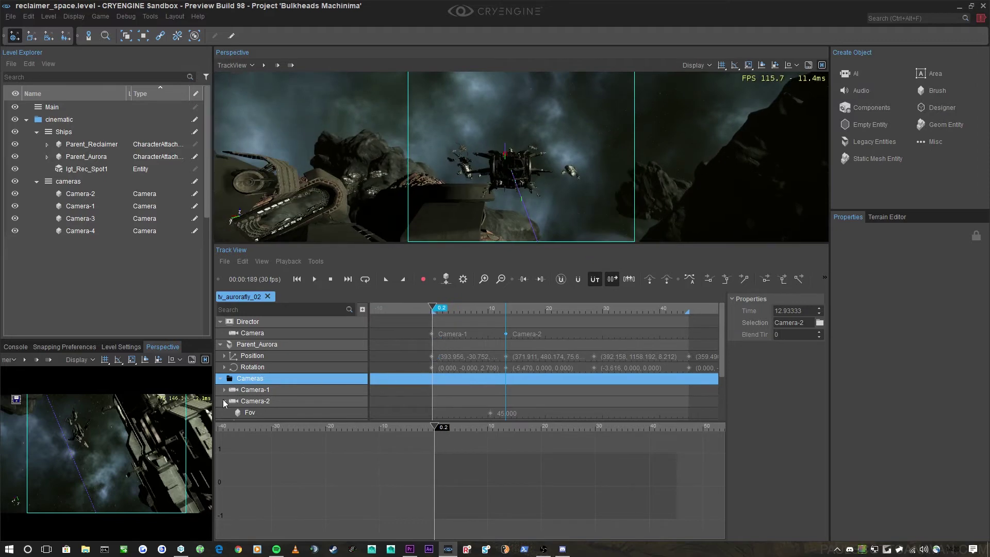
# Step: Expand Camera-1's tracks and set its Fov key at 0 s to 40
pyautogui.click(224, 390)
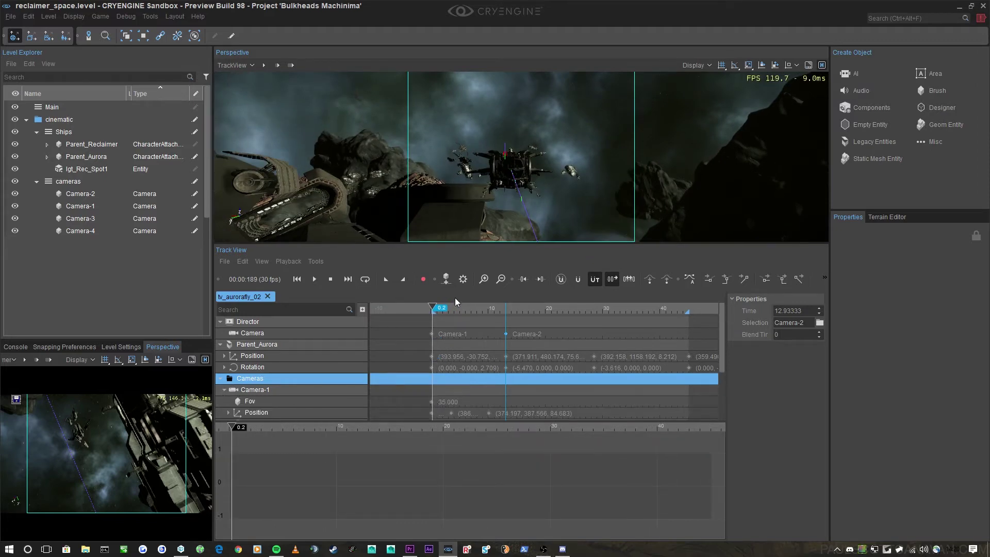
pyautogui.press('space')
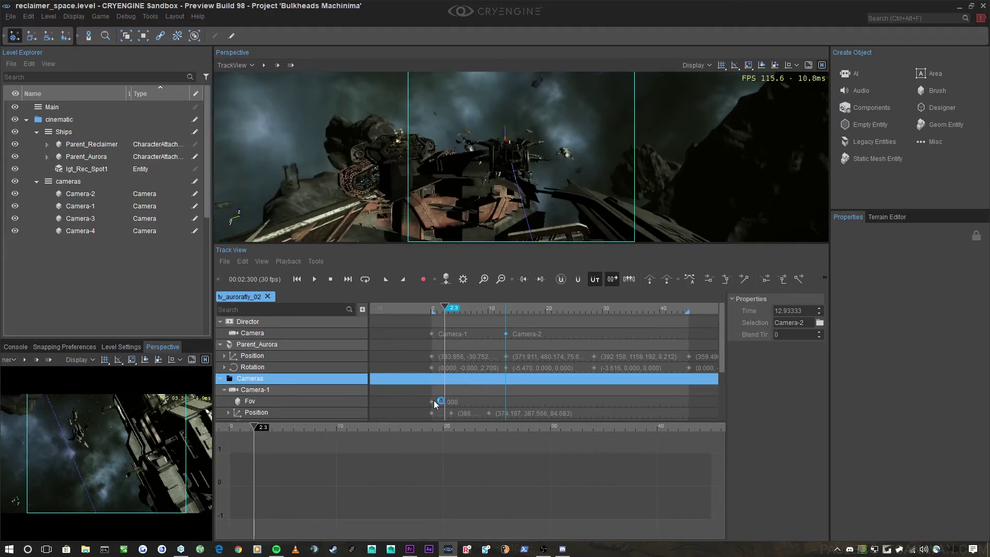
pyautogui.click(433, 402)
pyautogui.write('40')
pyautogui.press('Return')
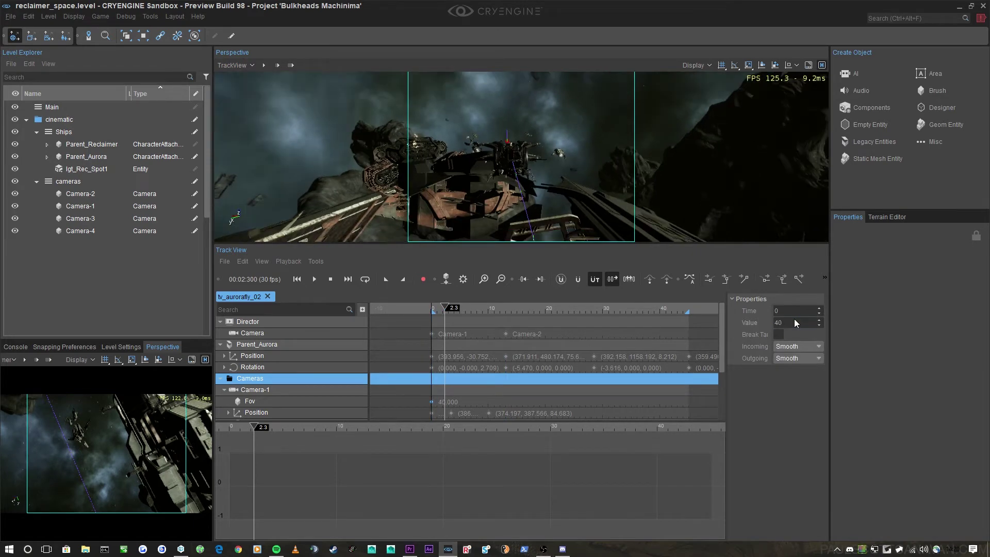
# Step: Play the opening seconds of the sequence to check the Camera-1 shot and return to 0 s
pyautogui.click(601, 404)
pyautogui.press('space')
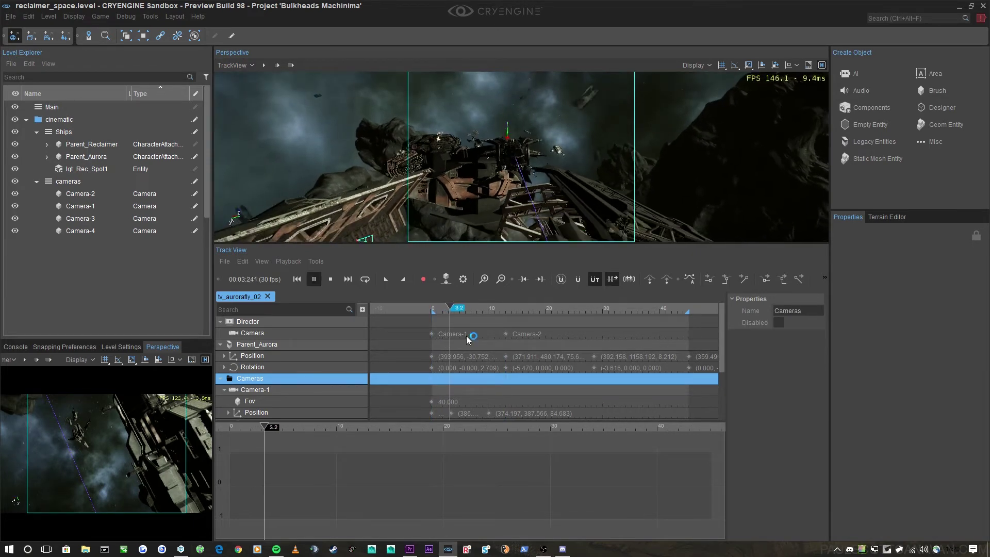
pyautogui.press('space')
pyautogui.click(412, 307)
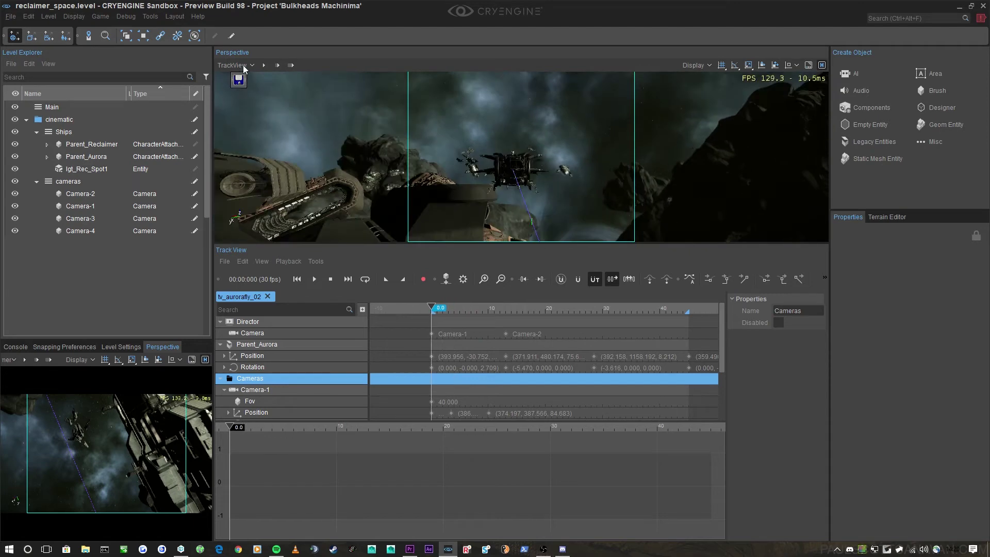
# Step: Show Camera-1 in the small viewport and switch the main viewport to the default camera, framed on Camera-1 and the ship
pyautogui.click(10, 359)
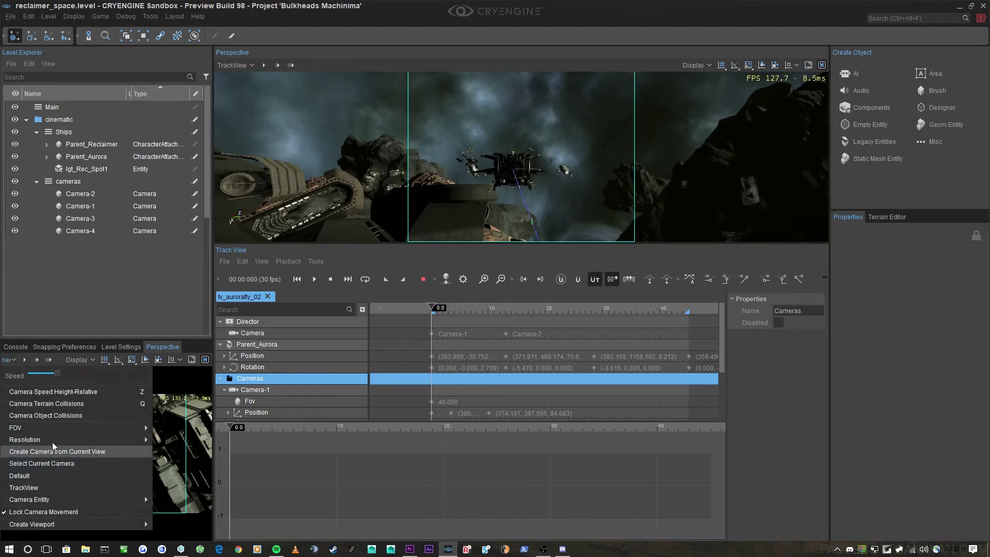
pyautogui.moveTo(129, 499)
pyautogui.click(235, 499)
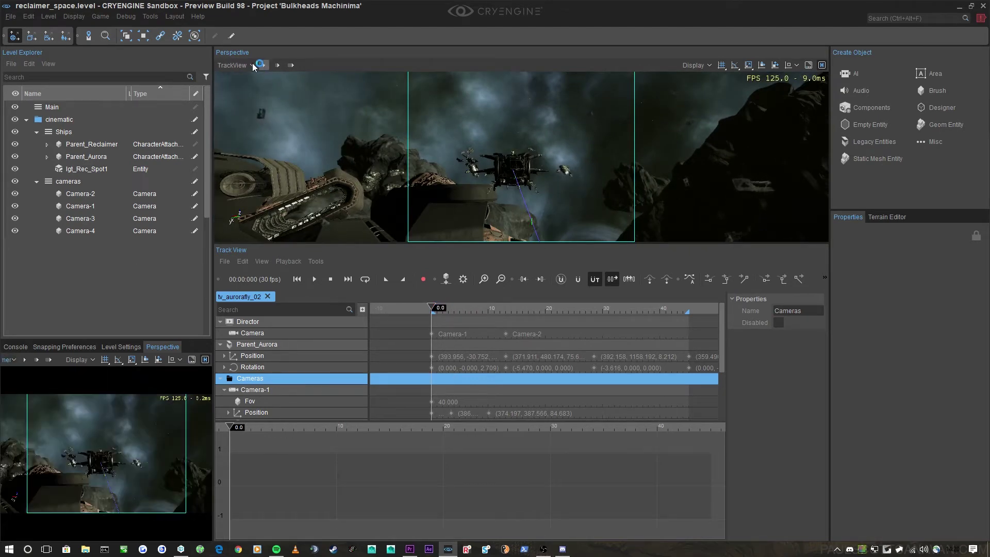
pyautogui.click(252, 65)
pyautogui.click(248, 181)
pyautogui.press('s')
pyautogui.moveTo(515, 165); pyautogui.dragTo(441, 292, button='right')
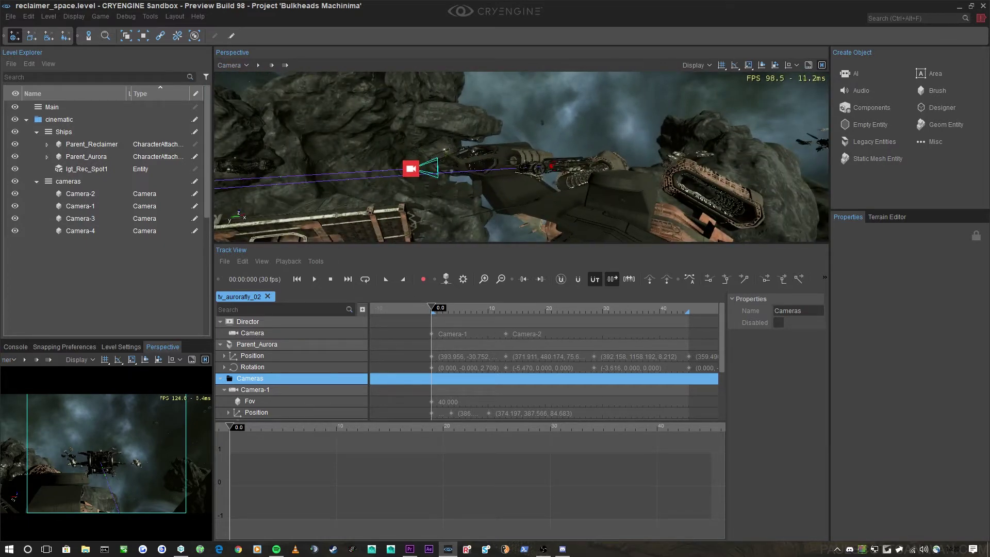
pyautogui.moveTo(515, 153); pyautogui.dragTo(492, 152, button='right')
# Step: Select Camera-1 and shift it and its path closer behind the Aurora at 0 s
pyautogui.click(433, 166)
pyautogui.moveTo(547, 190); pyautogui.dragTo(495, 154, button='right')
pyautogui.press('w')
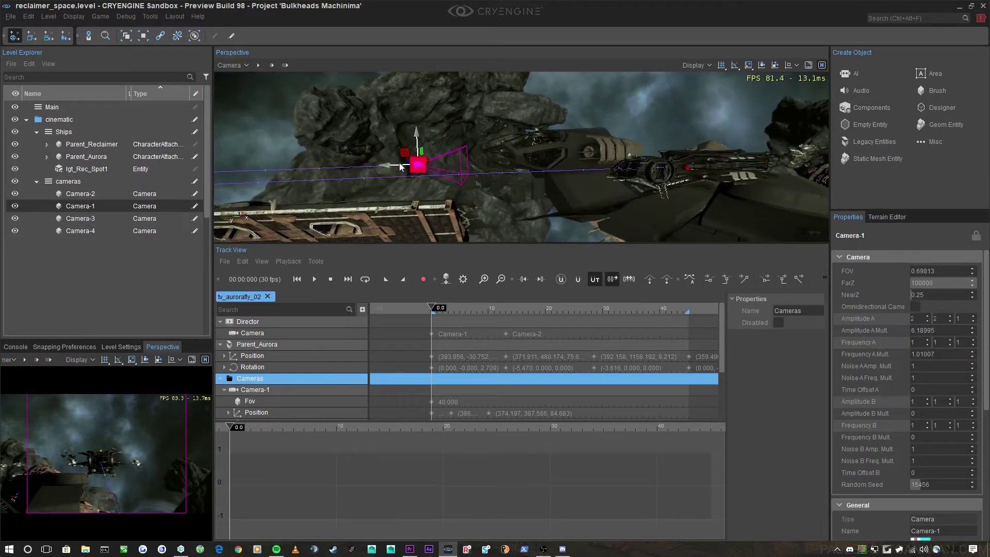
pyautogui.moveTo(400, 166); pyautogui.dragTo(526, 165)
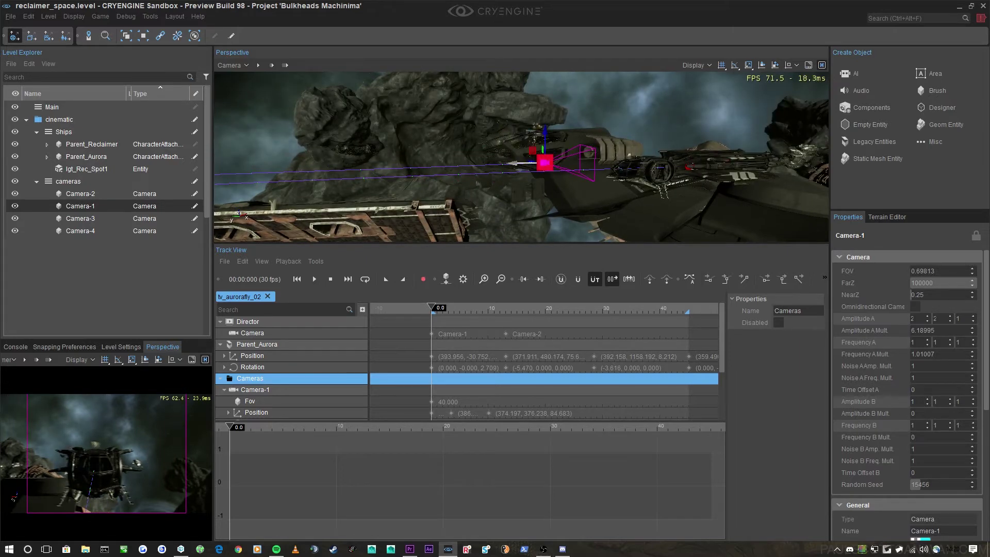
pyautogui.press('w')
pyautogui.moveTo(526, 165); pyautogui.dragTo(371, 165, button='right')
pyautogui.press('s')
pyautogui.press('w')
pyautogui.moveTo(518, 140); pyautogui.dragTo(507, 139)
pyautogui.press('s')
pyautogui.moveTo(626, 138); pyautogui.dragTo(572, 147, button='right')
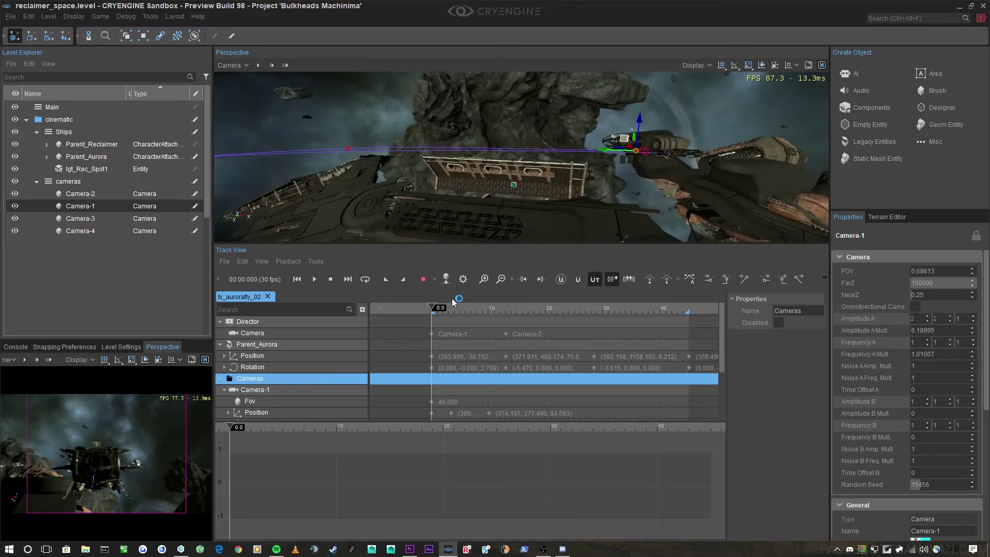
# Step: Check Camera-1's framing of the ship with the sequence at about 6 s and 9.4 s
pyautogui.moveTo(457, 308); pyautogui.dragTo(466, 309)
pyautogui.moveTo(479, 170); pyautogui.dragTo(412, 168, button='right')
pyautogui.press('w')
pyautogui.moveTo(522, 175); pyautogui.dragTo(518, 175, button='right')
pyautogui.press('w')
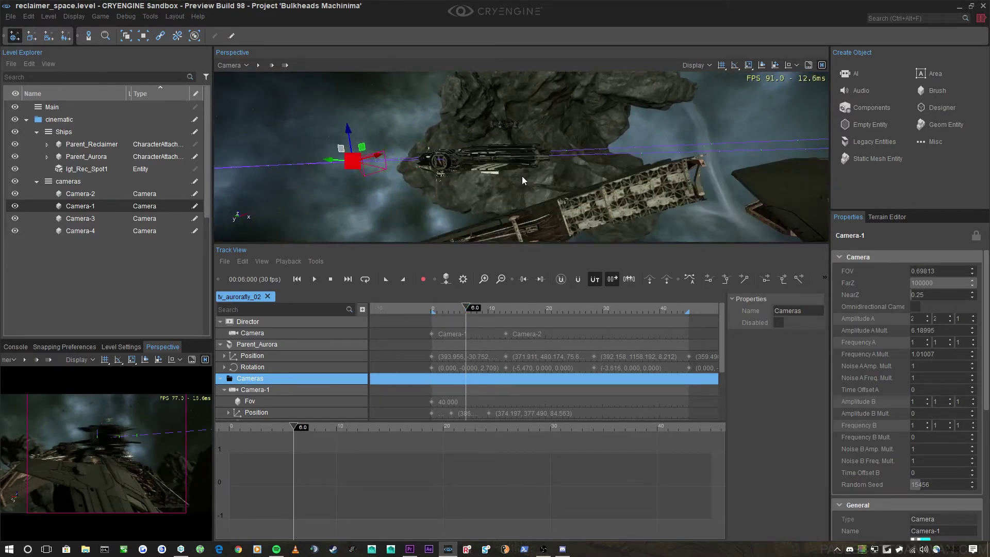
pyautogui.press('a')
pyautogui.moveTo(474, 310); pyautogui.dragTo(485, 310)
pyautogui.scroll(-1, 306, 360)
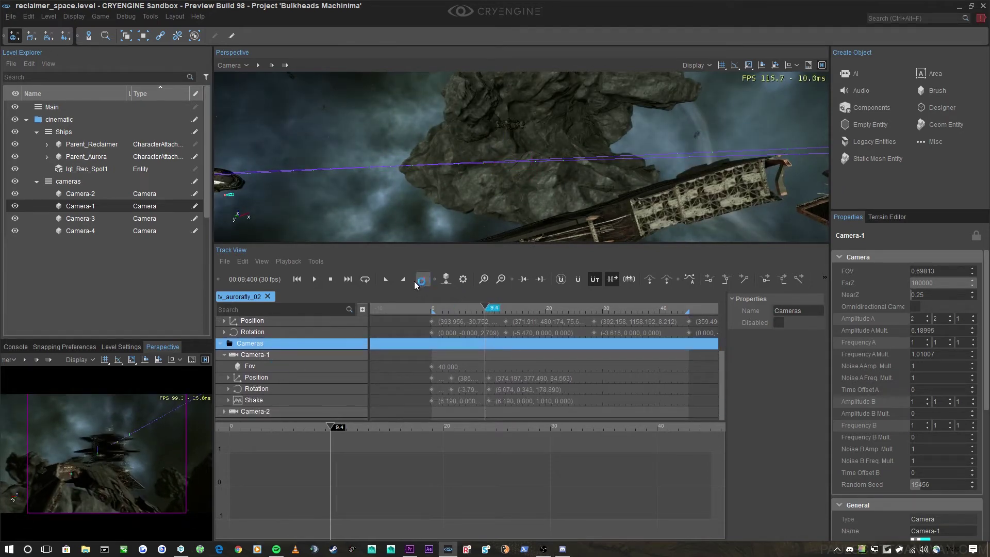
# Step: Go to Camera-1's key at about 9.97 s and turn on animation recording
pyautogui.click(539, 279)
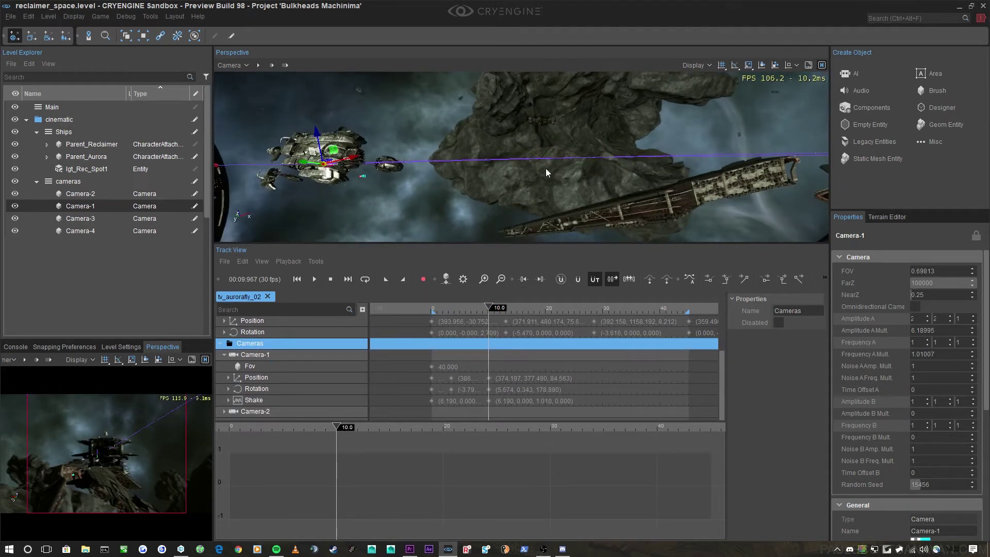
pyautogui.press('2')
pyautogui.press('a')
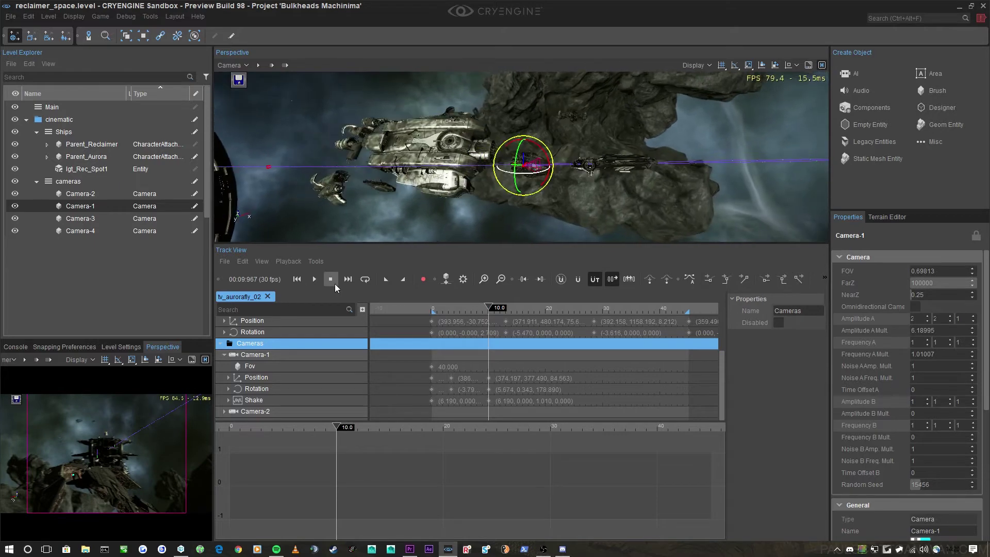
pyautogui.click(427, 283)
# Step: Raise Camera-1 to about Z 88.97 at the 9.97 s key and tilt it down about 12 degrees toward the ship
pyautogui.moveTo(563, 156); pyautogui.dragTo(565, 157, button='right')
pyautogui.press('w')
pyautogui.press('1')
pyautogui.moveTo(491, 122); pyautogui.dragTo(502, 82)
pyautogui.press('2')
pyautogui.press('1')
pyautogui.press('1')
pyautogui.press('s')
pyautogui.moveTo(502, 82)
pyautogui.mouseDown(button='right')
pyautogui.moveTo(514, 78)
pyautogui.moveTo(504, 83)
pyautogui.mouseUp(button='right')
pyautogui.press('w')
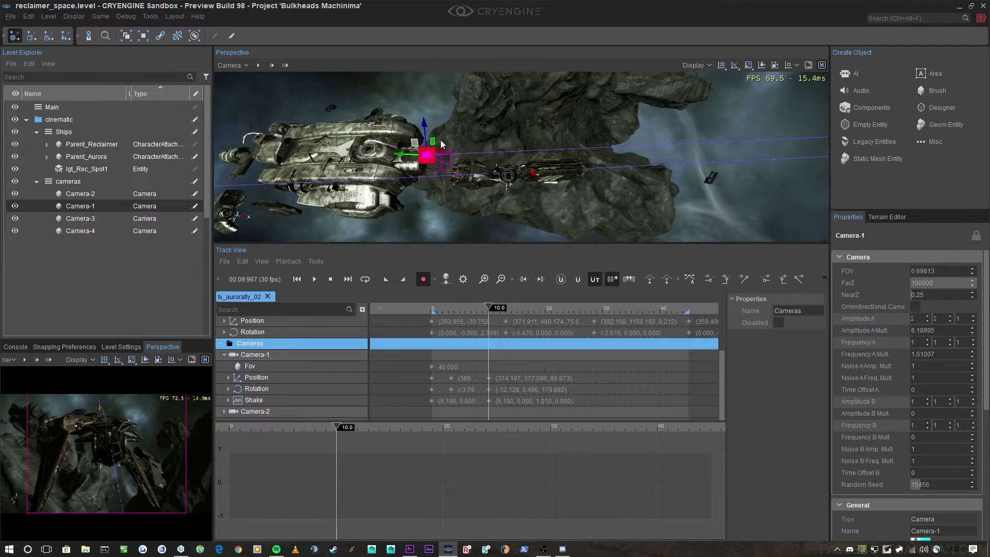
# Step: Move Camera-1 to about Y 380.7, Z 97.3 at the 9.97 s key and tilt it down to about -51 degrees
pyautogui.moveTo(416, 145); pyautogui.dragTo(421, 100)
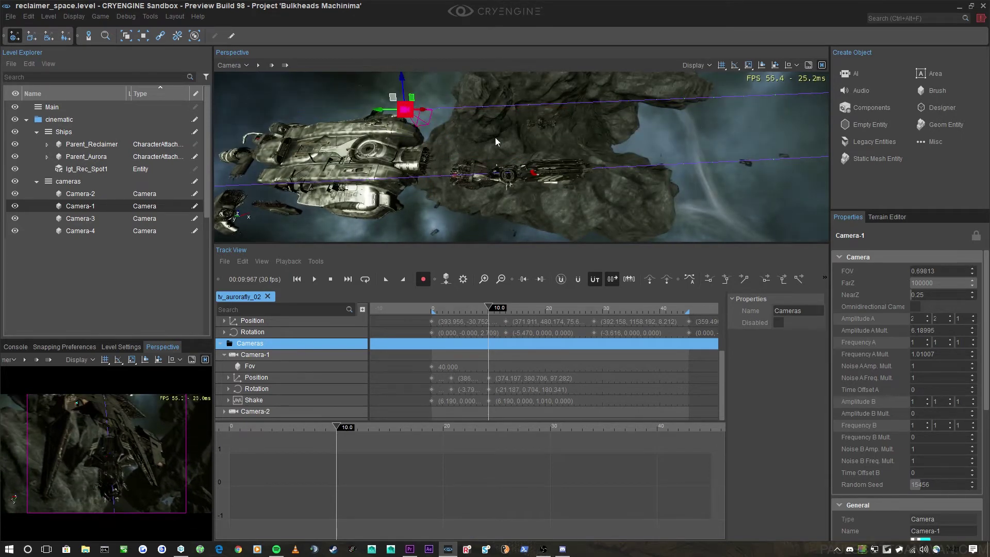
pyautogui.moveTo(495, 138); pyautogui.dragTo(492, 85, button='right')
pyautogui.press('a')
pyautogui.moveTo(529, 82); pyautogui.dragTo(539, 95)
pyautogui.scroll(-3, 487, 163)
pyautogui.scroll(-2, 488, 162)
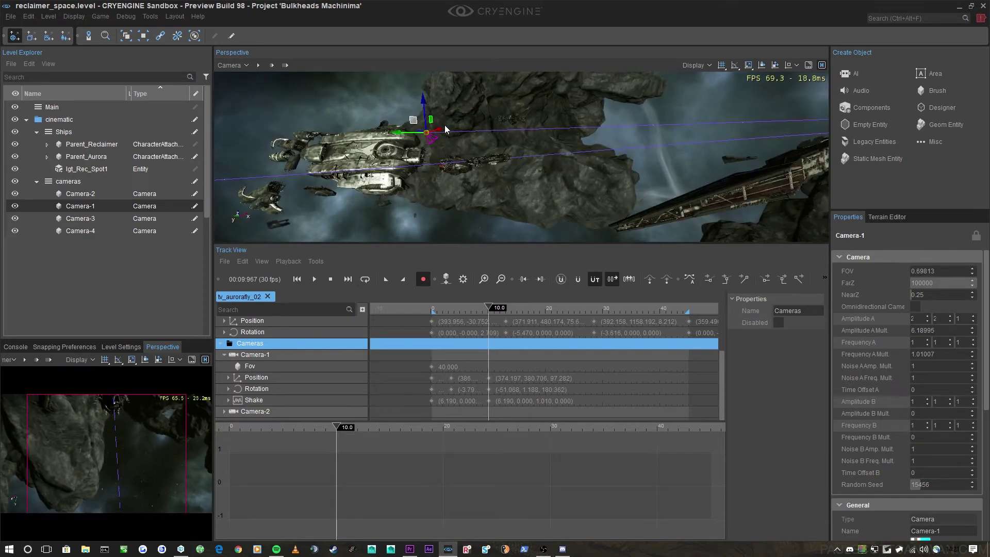
# Step: Raise Camera-1 to about Z 105.6 at the 9.97 s key and shift it along the path to about Y 379.5
pyautogui.scroll(-2, 444, 125)
pyautogui.moveTo(385, 97); pyautogui.dragTo(397, 78)
pyautogui.moveTo(464, 165); pyautogui.dragTo(535, 124, button='right')
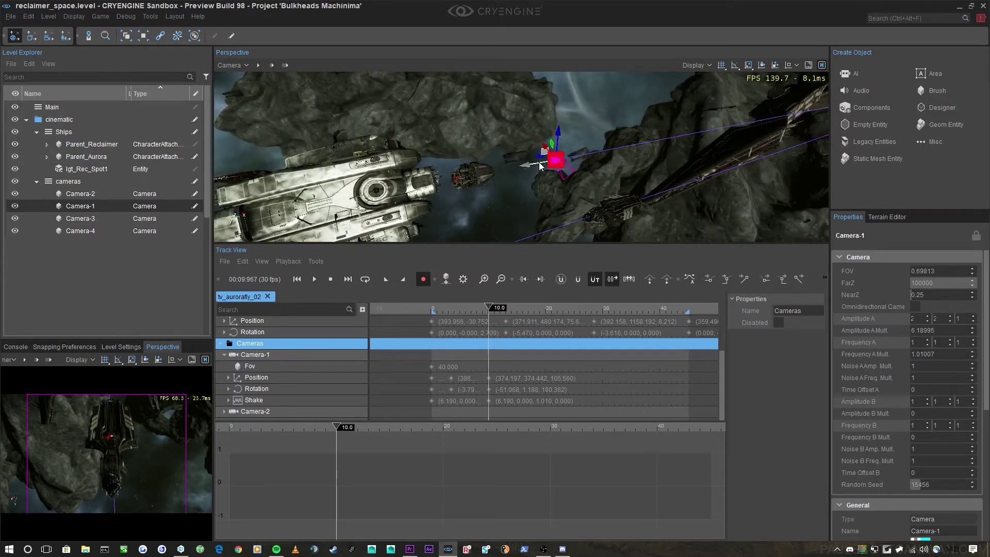
pyautogui.moveTo(539, 166); pyautogui.dragTo(515, 169)
pyautogui.moveTo(515, 169); pyautogui.dragTo(521, 119, button='right')
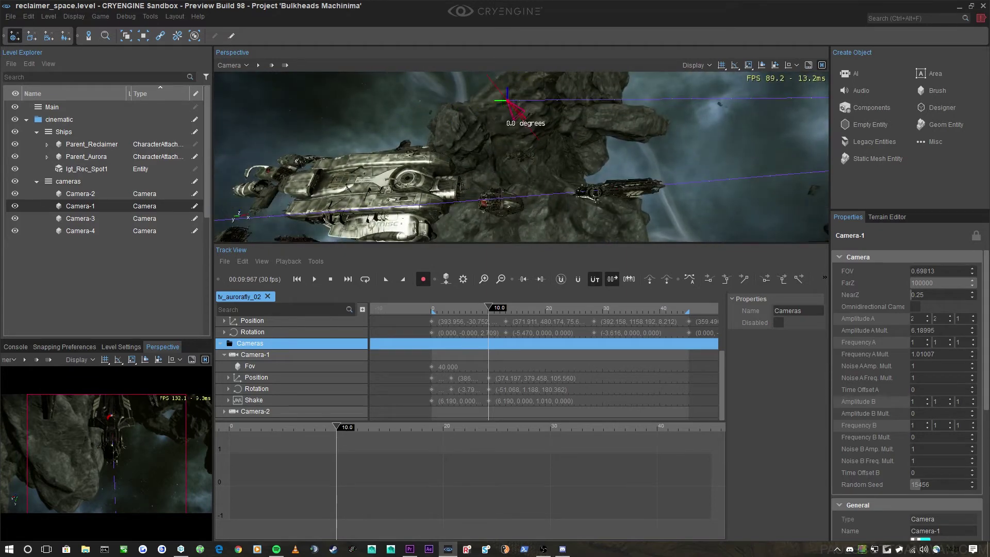
# Step: Tilt Camera-1 almost straight down to about -86.8 degrees and move it to about Y 364.7, Z 117.2
pyautogui.moveTo(508, 100); pyautogui.dragTo(551, 118)
pyautogui.moveTo(551, 117); pyautogui.dragTo(556, 134, button='right')
pyautogui.moveTo(506, 132); pyautogui.dragTo(529, 109)
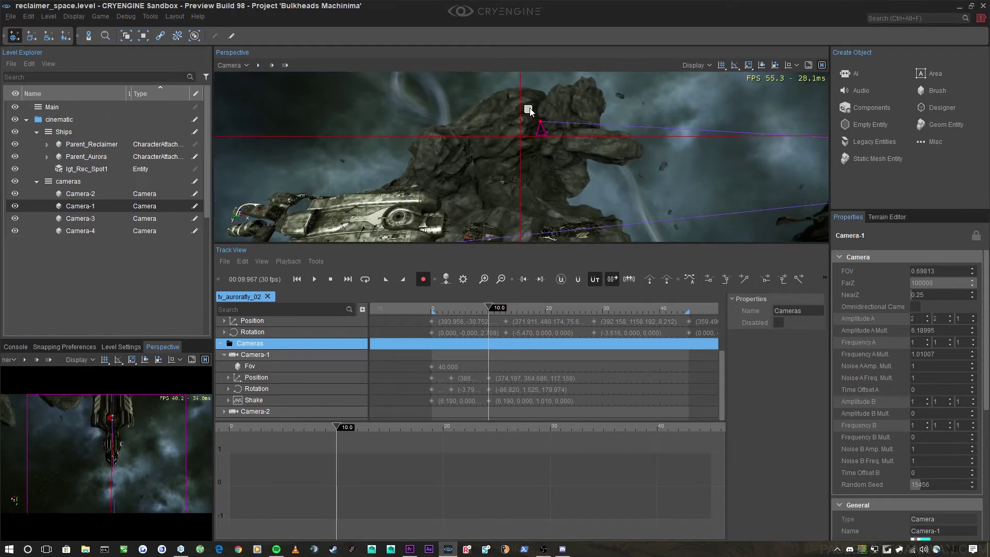
# Step: Ease Camera-1's tilt to about -71.7 degrees at the 9.97 s key and reposition it at about Y 367.3, Z 115.1
pyautogui.press('3')
pyautogui.moveTo(531, 147); pyautogui.dragTo(539, 149)
pyautogui.press('2')
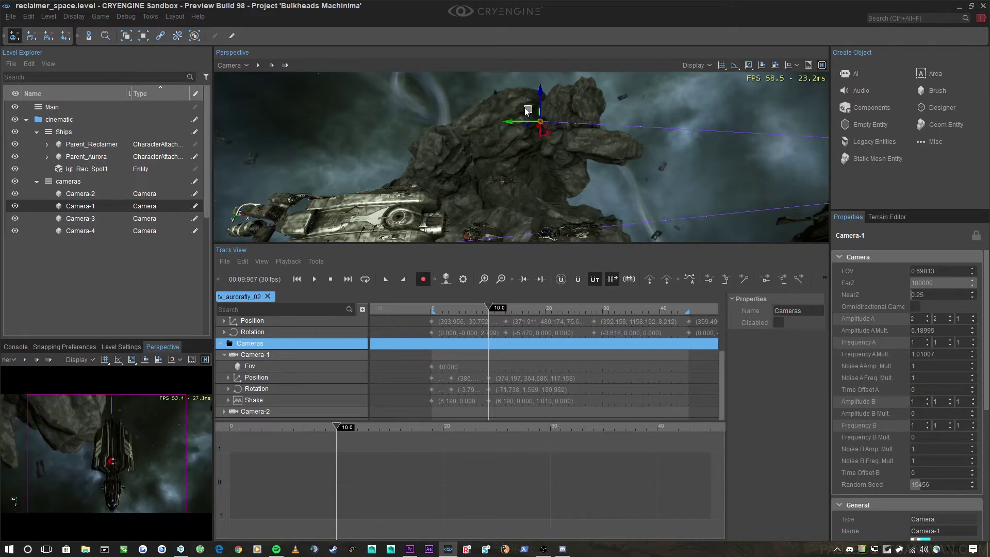
pyautogui.moveTo(528, 110); pyautogui.dragTo(520, 112)
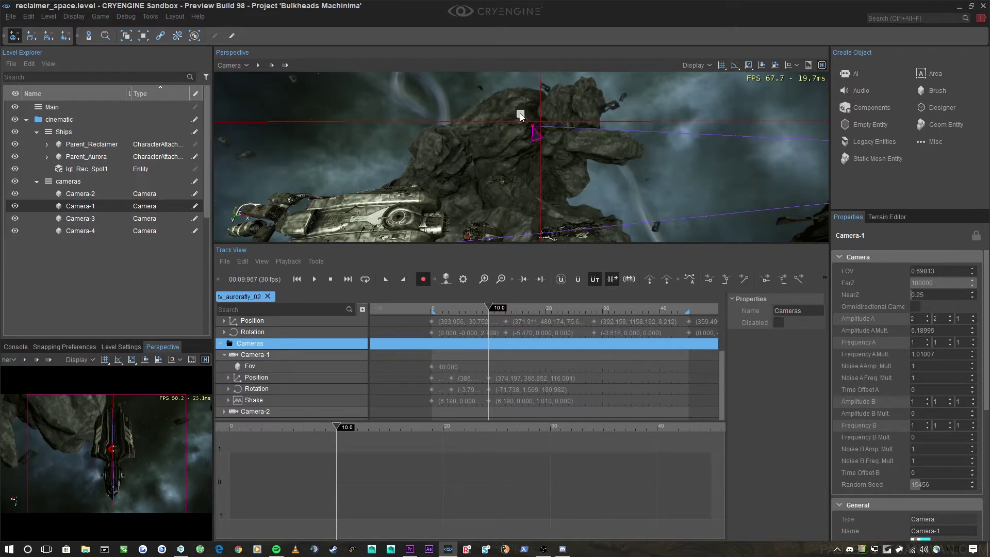
# Step: Go back to Camera-1's key at about 3.47 s and tilt the camera further down toward the ship
pyautogui.click(477, 306)
pyautogui.moveTo(477, 307); pyautogui.dragTo(464, 304)
pyautogui.click(523, 279)
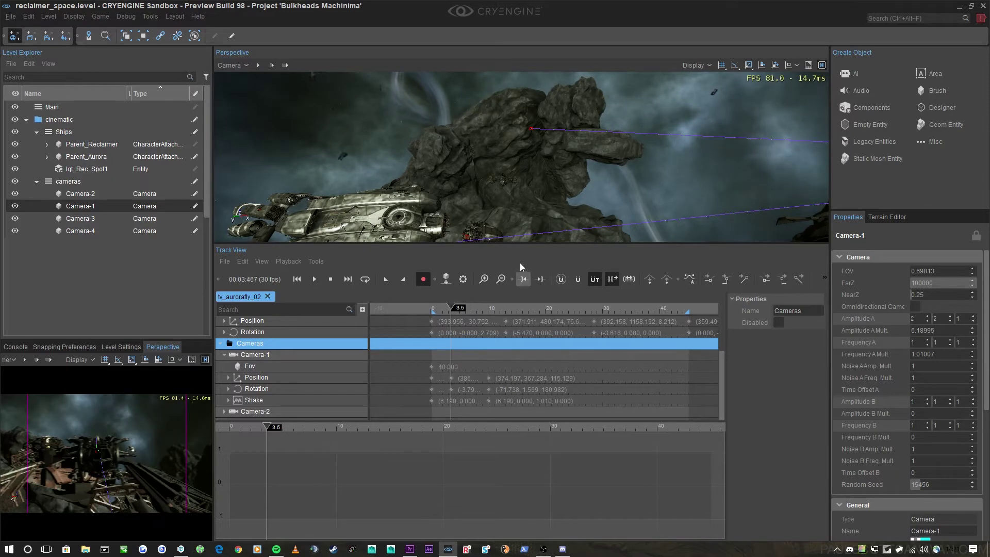
pyautogui.moveTo(567, 159); pyautogui.dragTo(479, 149, button='right')
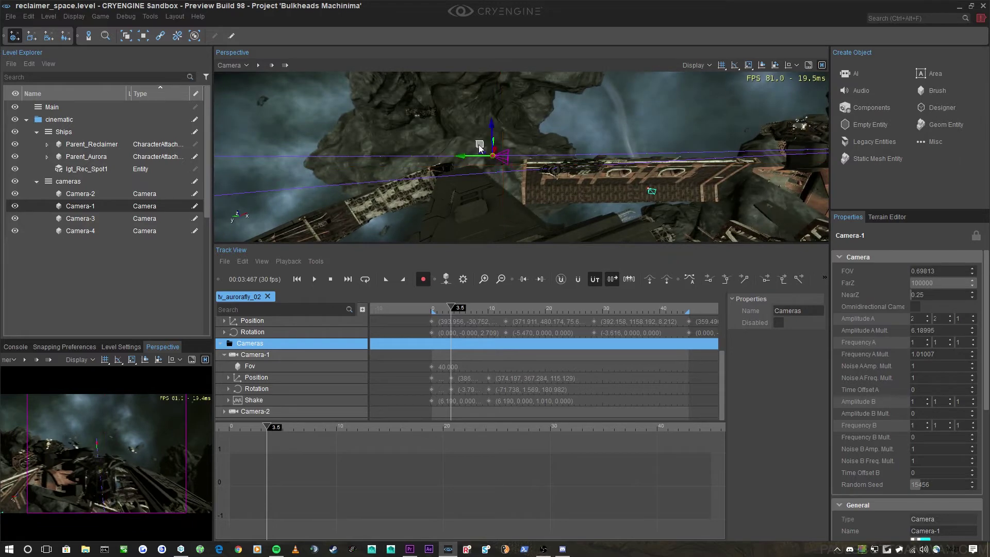
pyautogui.moveTo(492, 145); pyautogui.dragTo(496, 139)
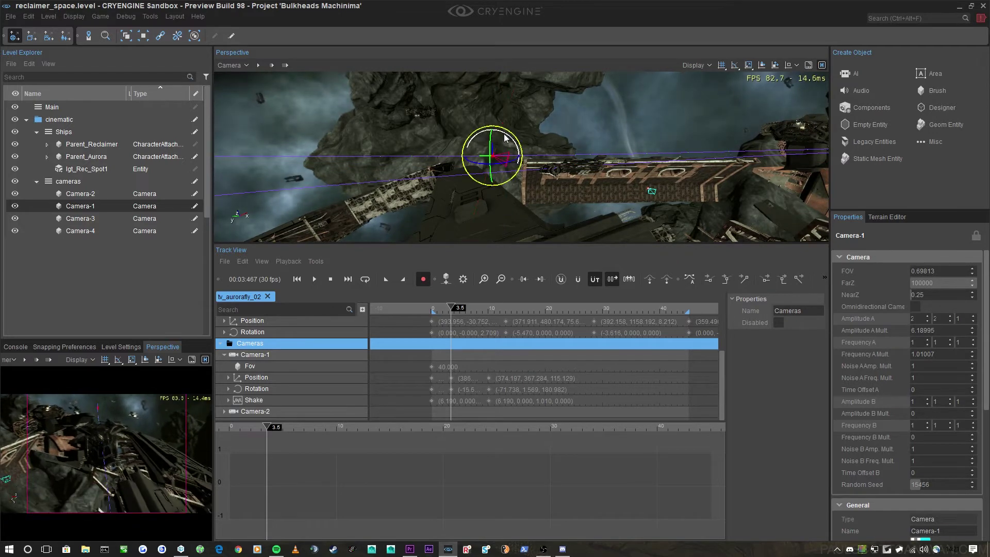
# Step: Play back the tv_aurorafly_02 sequence from about 2.5 seconds to review the shot, and re-enable track recording
pyautogui.press('1')
pyautogui.moveTo(450, 310); pyautogui.dragTo(445, 309)
pyautogui.press('space')
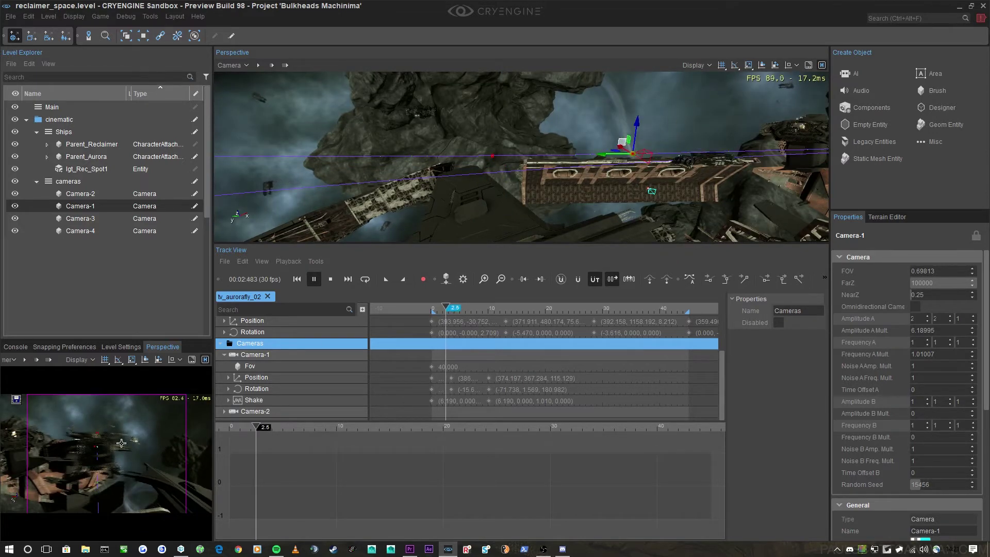
pyautogui.click(121, 443)
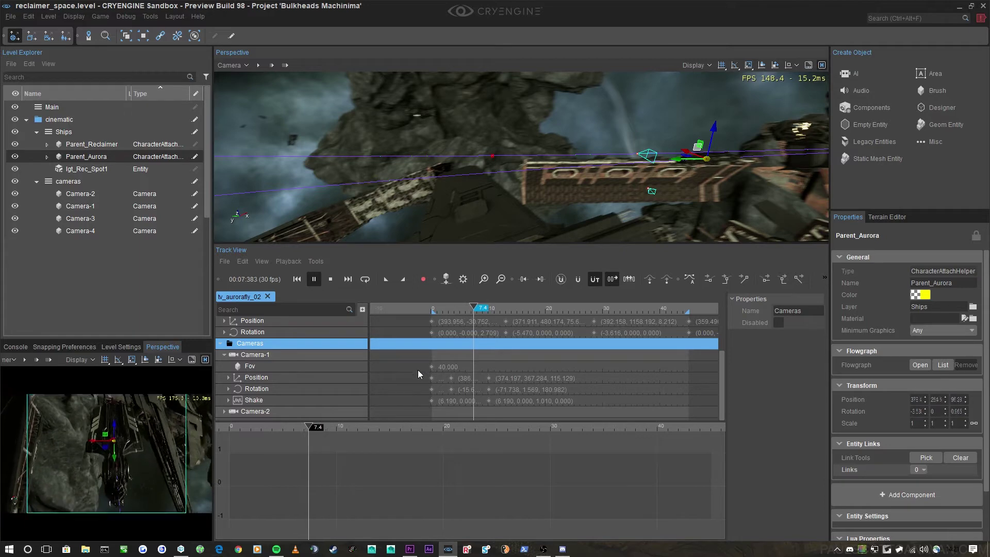
pyautogui.click(423, 279)
pyautogui.moveTo(520, 196); pyautogui.dragTo(540, 222, button='right')
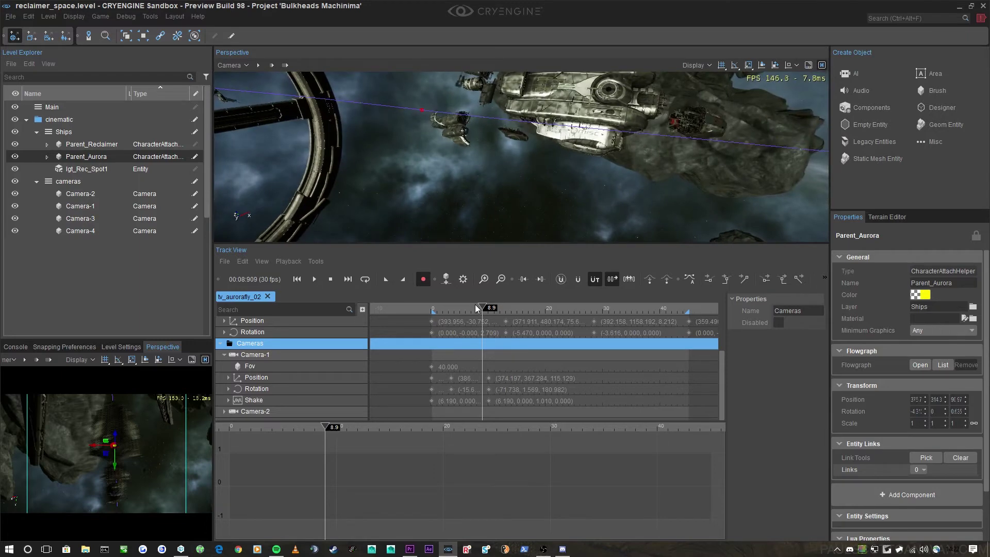
# Step: Scrub the sequence timeline to examine the Aurora's flight past the Reclaimer, leaving the playhead at about 7.7 seconds
pyautogui.moveTo(475, 304)
pyautogui.mouseDown()
pyautogui.moveTo(498, 308)
pyautogui.moveTo(470, 309)
pyautogui.mouseUp()
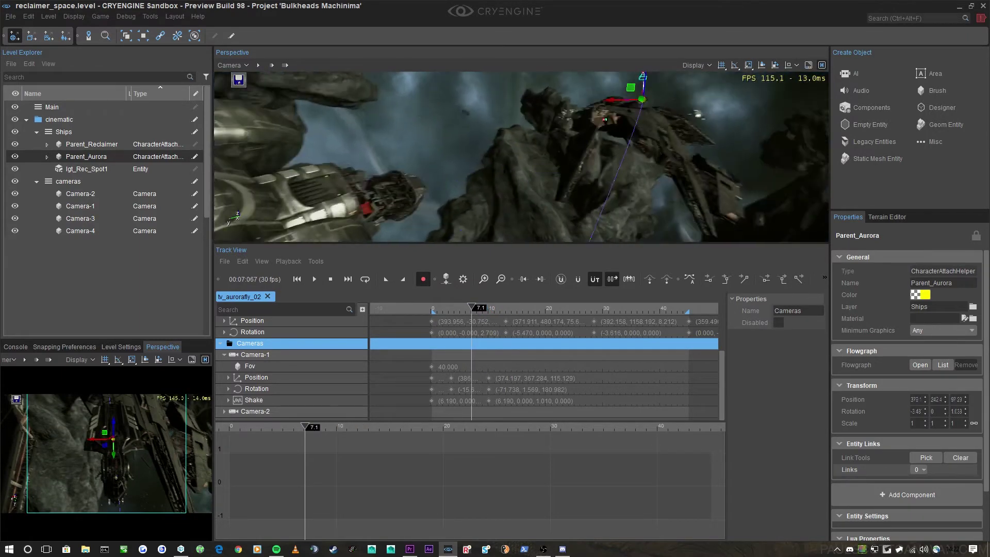
pyautogui.moveTo(487, 196); pyautogui.dragTo(487, 220, button='right')
pyautogui.moveTo(469, 307)
pyautogui.mouseDown()
pyautogui.moveTo(441, 310)
pyautogui.moveTo(485, 310)
pyautogui.mouseUp()
pyautogui.moveTo(521, 157); pyautogui.dragTo(547, 232, button='right')
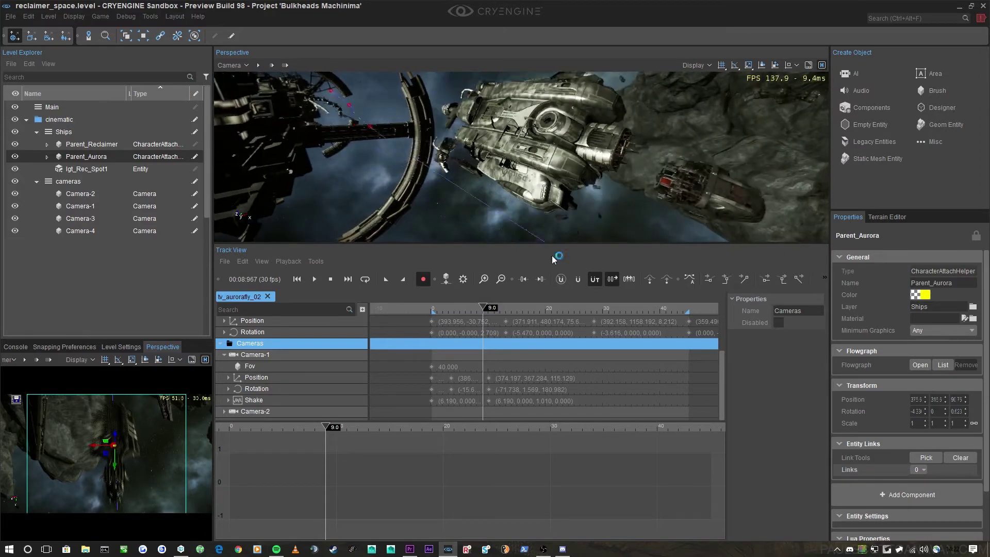
pyautogui.click(498, 308)
pyautogui.moveTo(498, 309); pyautogui.dragTo(518, 308)
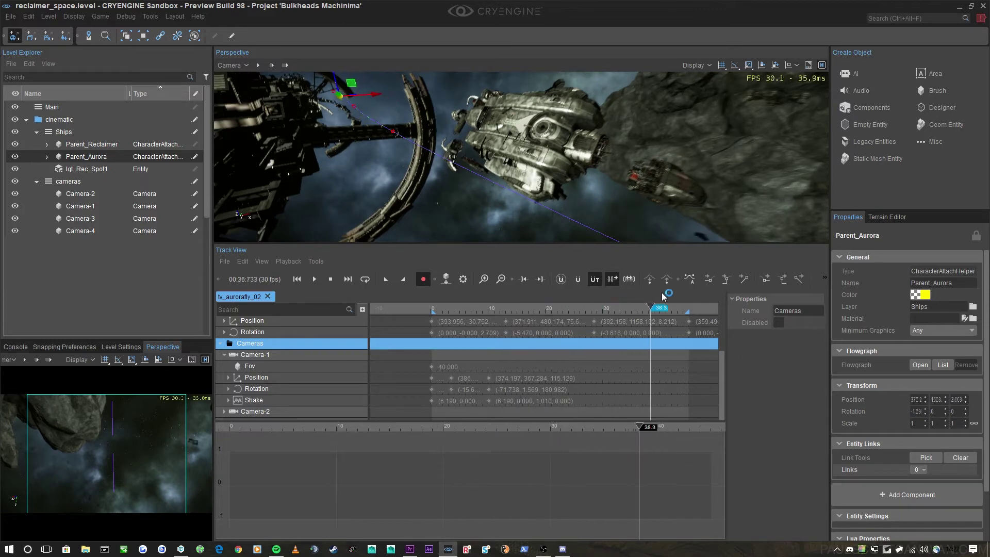
pyautogui.moveTo(662, 296); pyautogui.dragTo(478, 309)
# Step: Examine the Aurora and its flight path up close at the 7.7-second frame
pyautogui.moveTo(489, 185); pyautogui.dragTo(540, 152, button='right')
pyautogui.press('w')
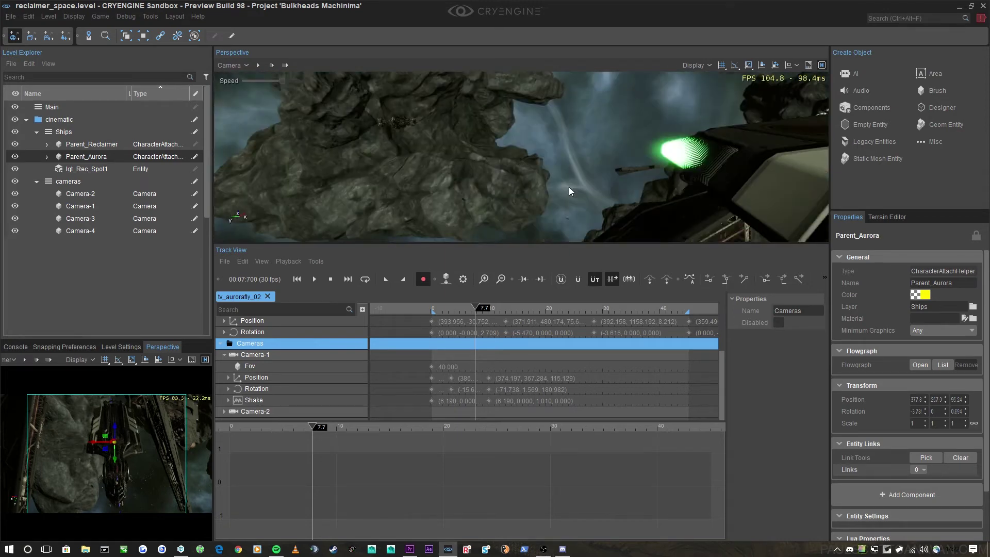
pyautogui.moveTo(568, 187); pyautogui.dragTo(512, 170, button='right')
pyautogui.press('w')
pyautogui.scroll(-1, 567, 178)
pyautogui.press('s')
pyautogui.scroll(-1, 573, 173)
pyautogui.press('s')
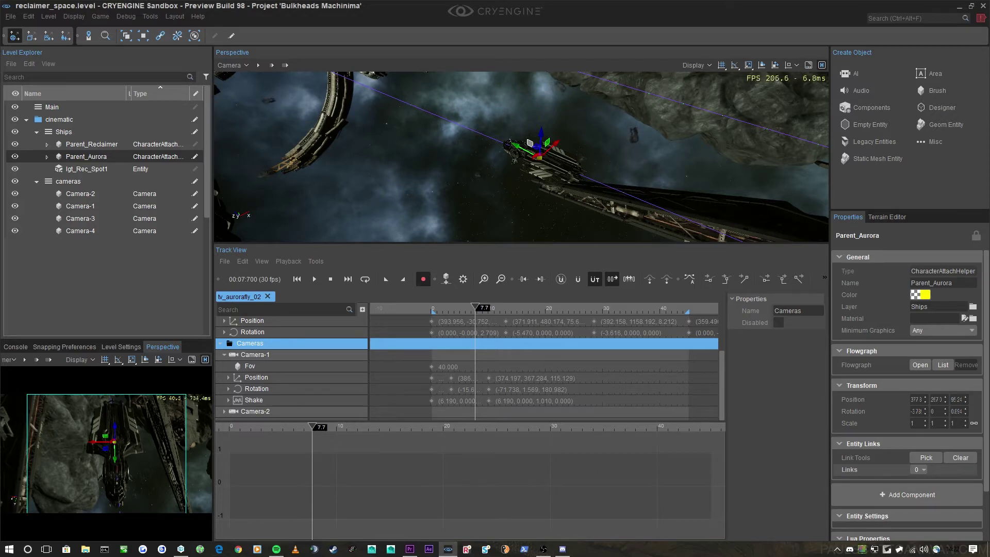
pyautogui.moveTo(564, 168); pyautogui.dragTo(574, 171, button='right')
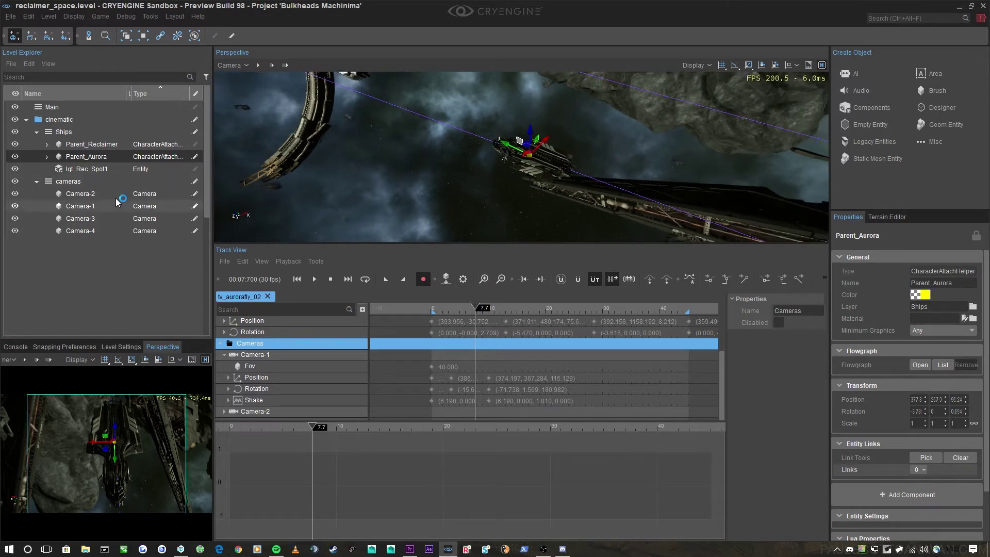
# Step: Duplicate Camera-4 in the cameras layer and rename the copy Camera_Cockpit1
pyautogui.click(103, 234)
pyautogui.moveTo(416, 178); pyautogui.dragTo(464, 178, button='right')
pyautogui.press('w')
pyautogui.scroll(1, 438, 150)
pyautogui.scroll(1, 453, 150)
pyautogui.keyDown('shift'); pyautogui.moveTo(468, 177); pyautogui.dragTo(338, 178); pyautogui.keyUp('shift')
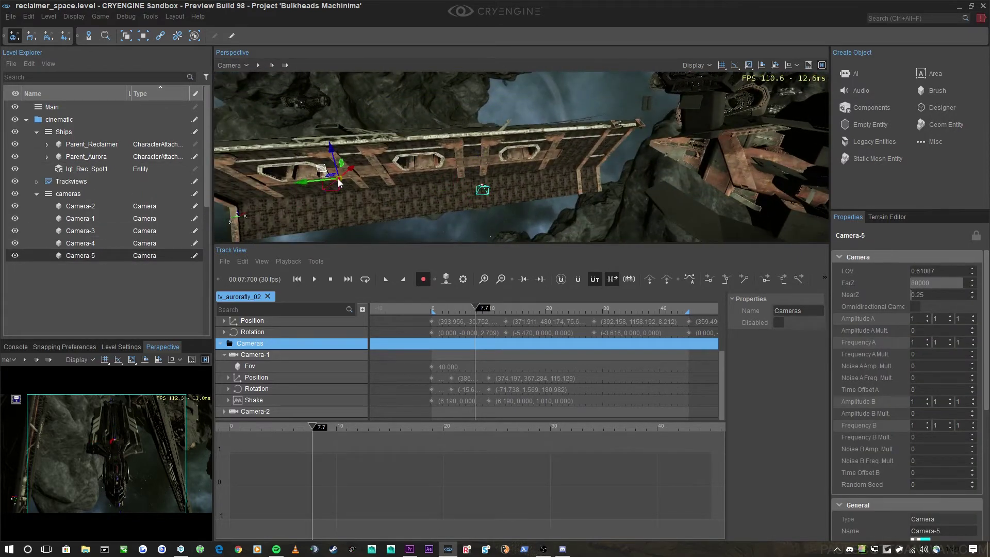
pyautogui.rightClick(85, 257)
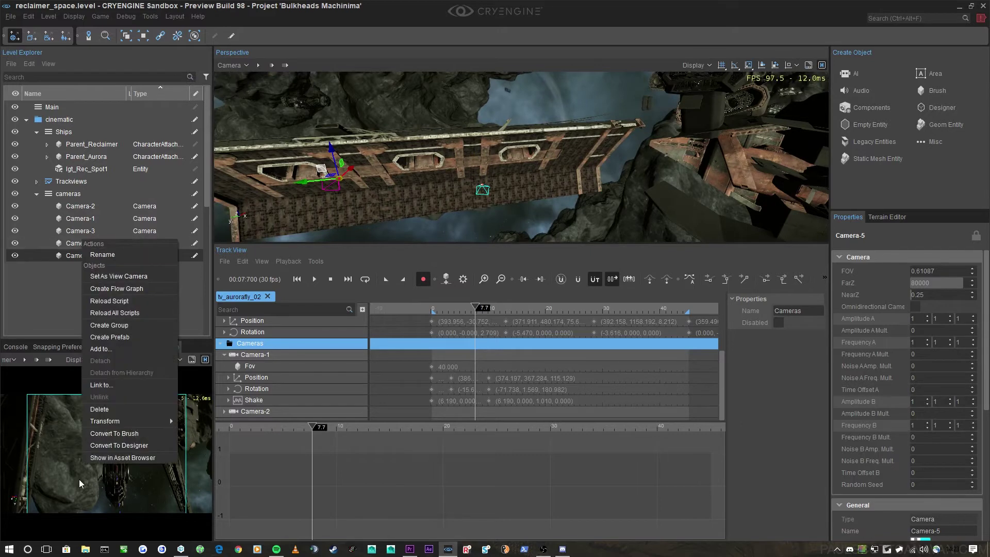
pyautogui.click(101, 255)
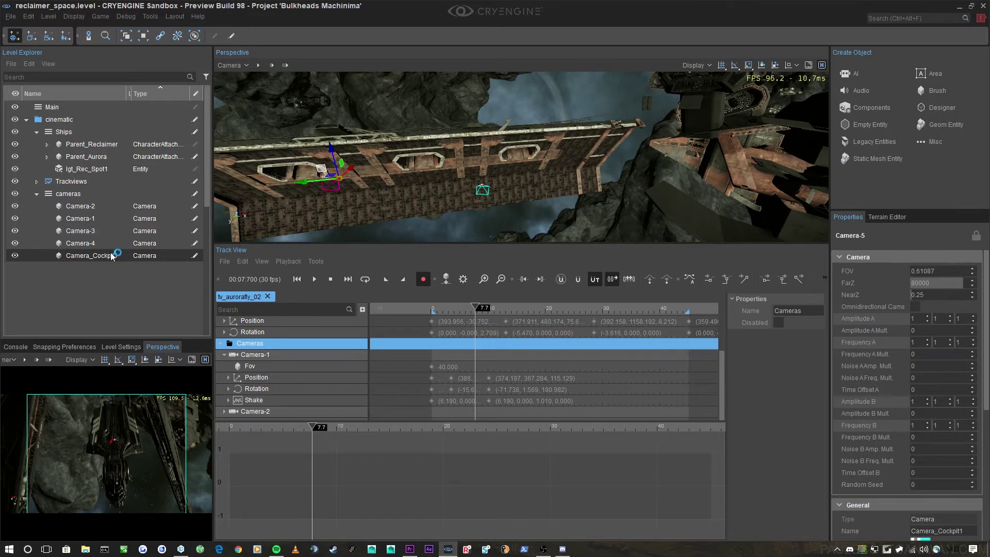
# Step: Close the tv_aurorafly_02 sequence and enlarge the main perspective viewport
pyautogui.press('s')
pyautogui.moveTo(330, 110); pyautogui.dragTo(443, 222, button='right')
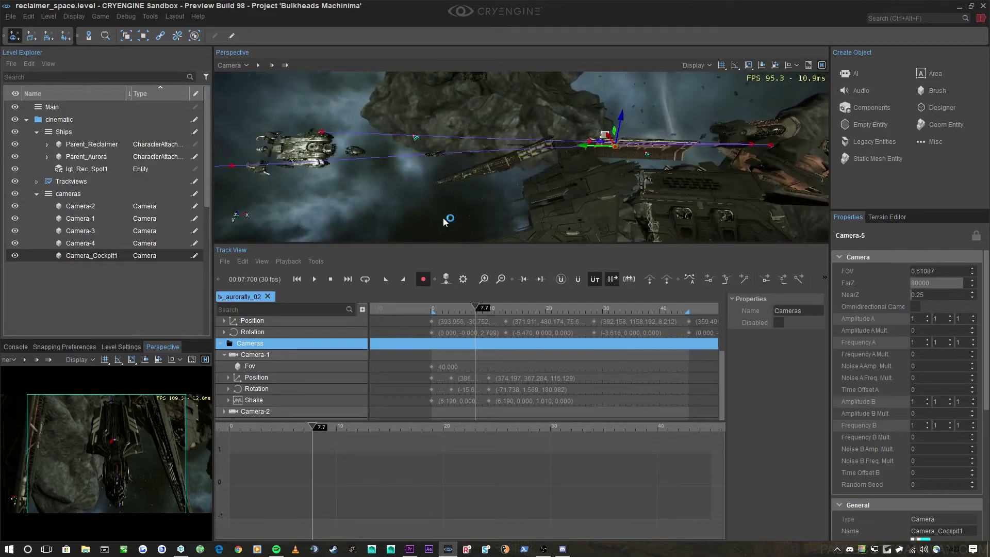
pyautogui.moveTo(387, 176); pyautogui.dragTo(404, 195, button='right')
pyautogui.press('w')
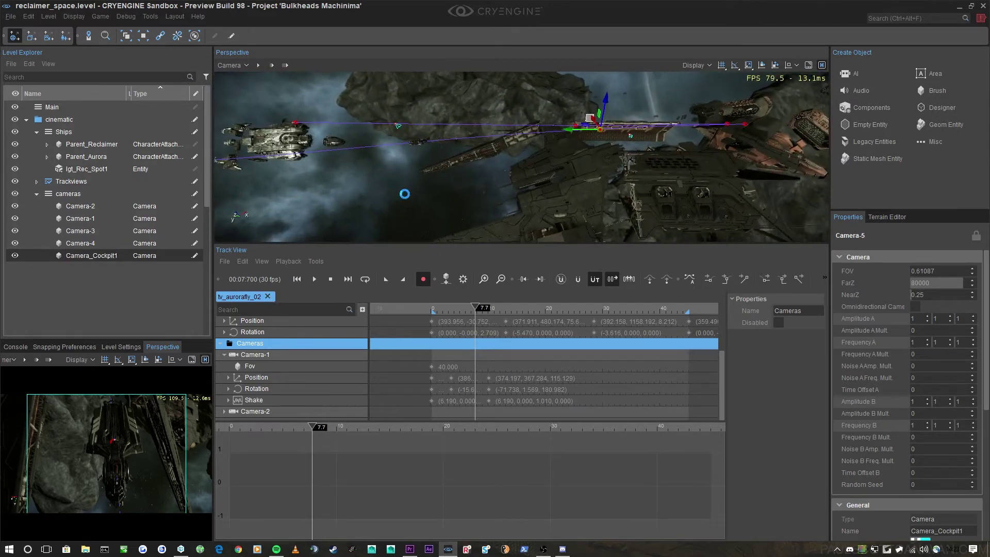
pyautogui.click(268, 296)
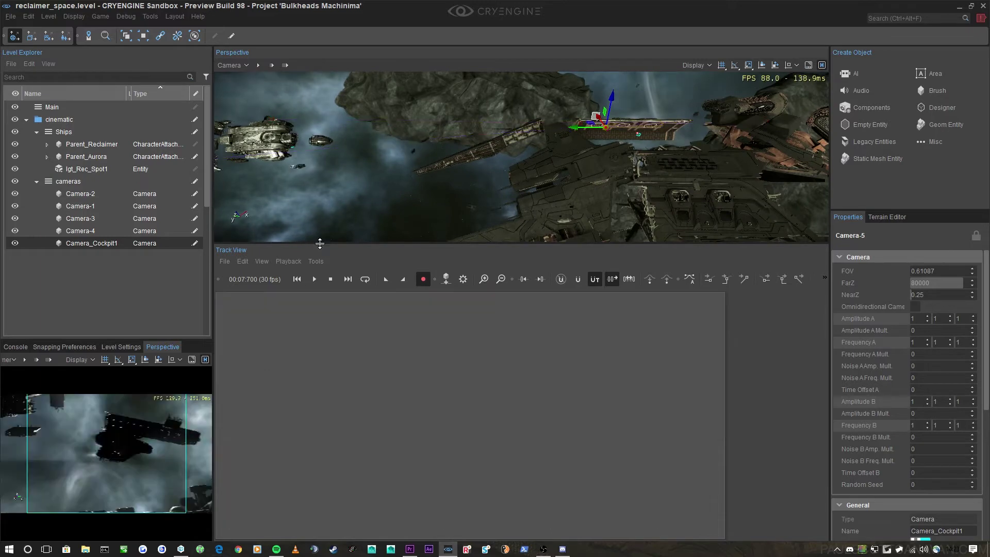
pyautogui.moveTo(290, 408); pyautogui.dragTo(290, 430)
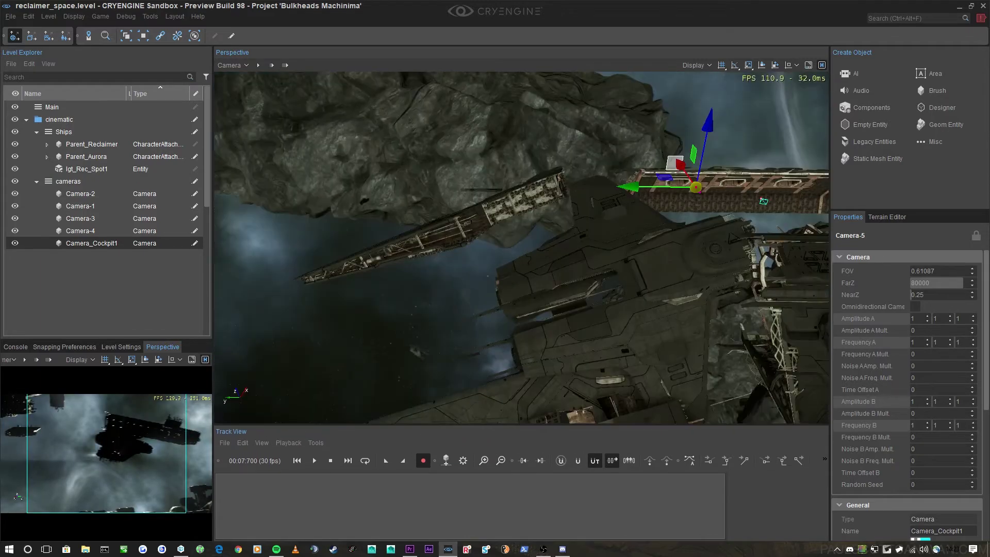
# Step: Set the small perspective viewport to look through the Camera_Cockpit1 camera entity
pyautogui.click(10, 359)
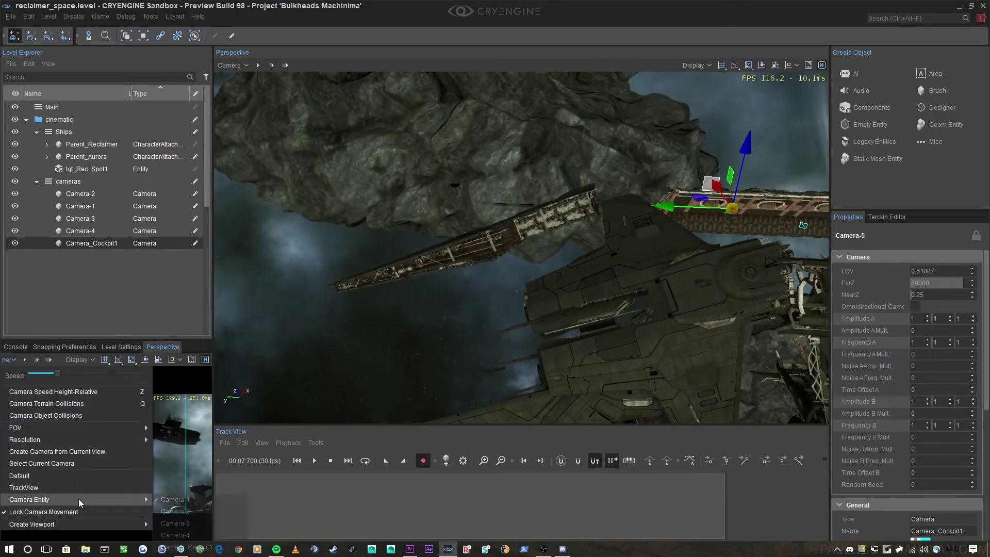
pyautogui.moveTo(78, 499)
pyautogui.click(170, 544)
# Step: Move Camera_Cockpit1 across the scene, away from the wreck and toward the distant Aurora
pyautogui.moveTo(498, 319); pyautogui.dragTo(476, 306, button='right')
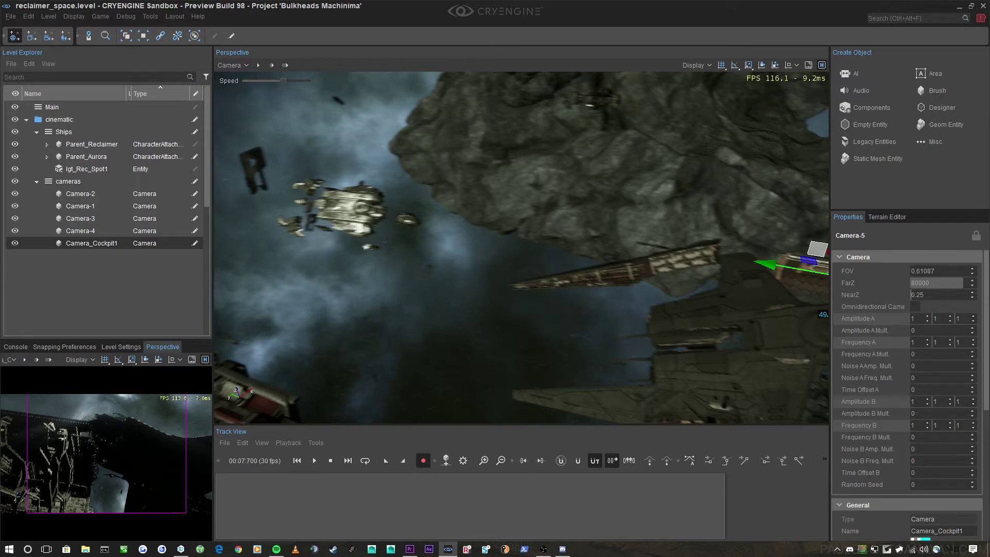
pyautogui.moveTo(484, 284); pyautogui.dragTo(536, 243, button='right')
pyautogui.moveTo(527, 237); pyautogui.dragTo(253, 231)
pyautogui.moveTo(253, 231); pyautogui.dragTo(662, 274, button='right')
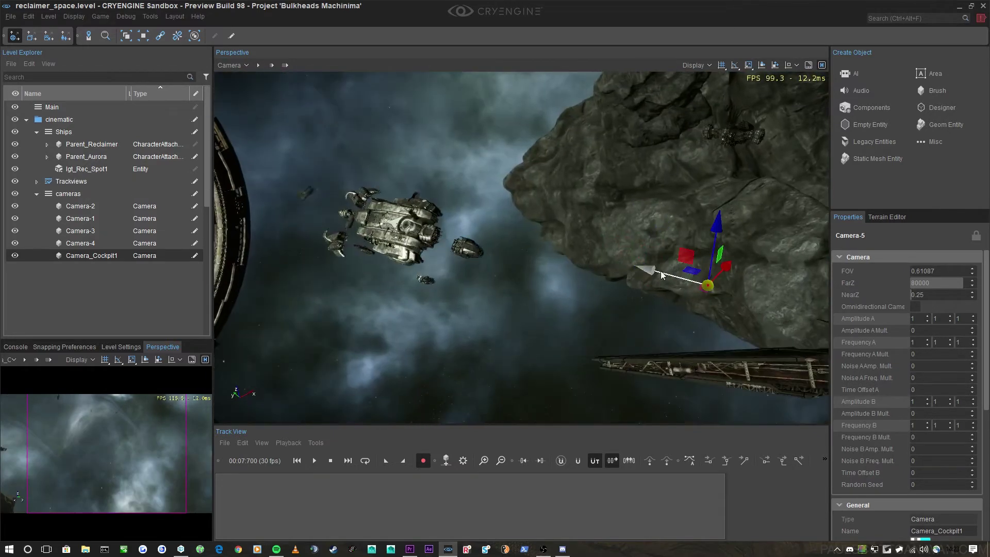
pyautogui.moveTo(700, 272); pyautogui.dragTo(524, 265)
pyautogui.moveTo(390, 235); pyautogui.dragTo(388, 235)
pyautogui.moveTo(388, 235); pyautogui.dragTo(446, 138, button='right')
pyautogui.press('w')
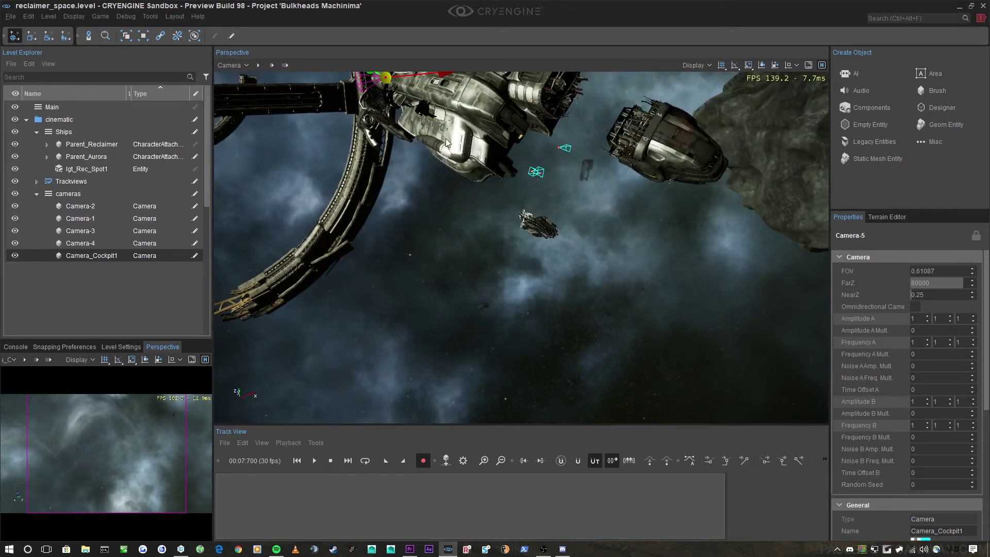
# Step: Bring Camera_Cockpit1 close to the Aurora, placing it just above the ship's hull
pyautogui.moveTo(445, 118); pyautogui.dragTo(548, 226)
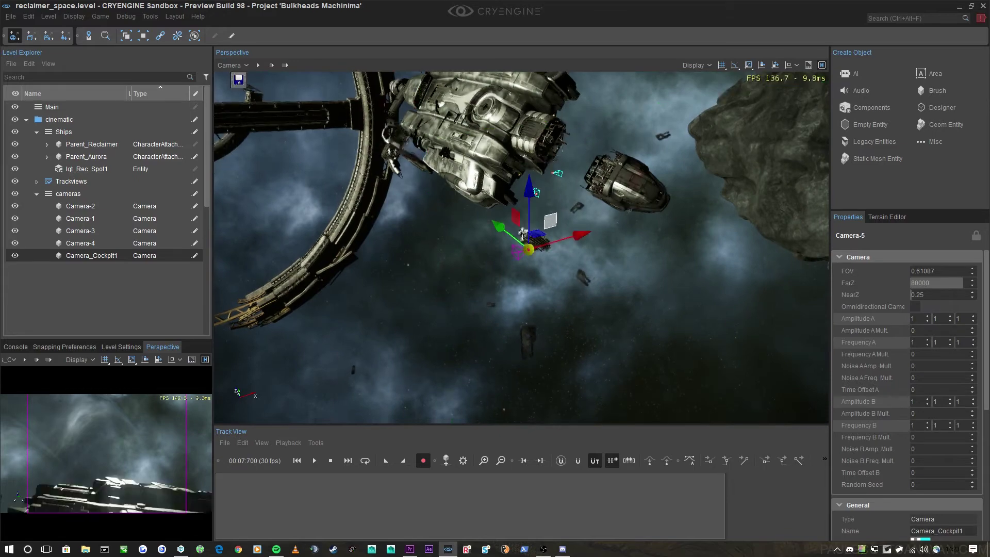
pyautogui.press('w')
pyautogui.moveTo(547, 226); pyautogui.dragTo(602, 147, button='right')
pyautogui.moveTo(593, 146); pyautogui.dragTo(390, 234)
pyautogui.moveTo(390, 235); pyautogui.dragTo(361, 247, button='right')
pyautogui.press('w')
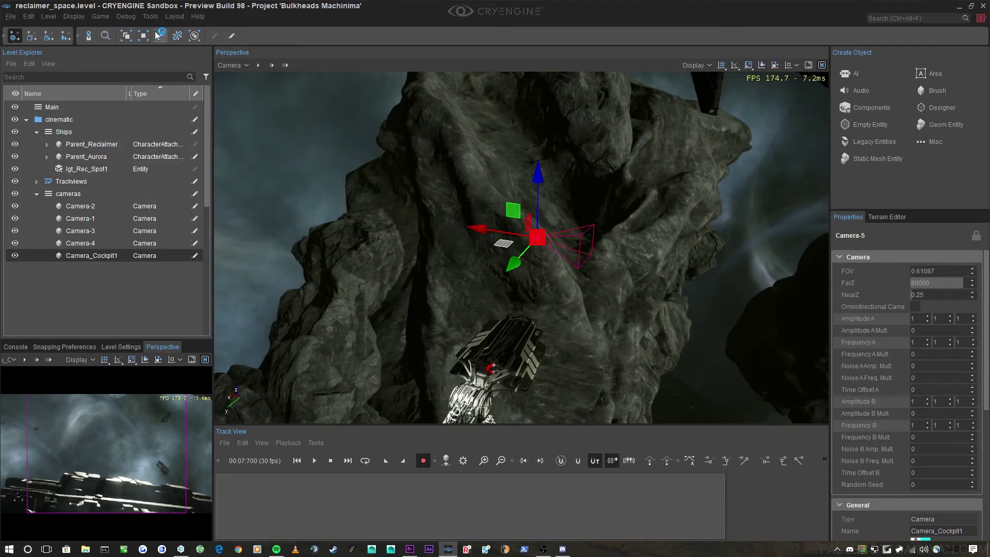
# Step: Link Camera_Cockpit1 to Parent_Aurora
pyautogui.click(158, 35)
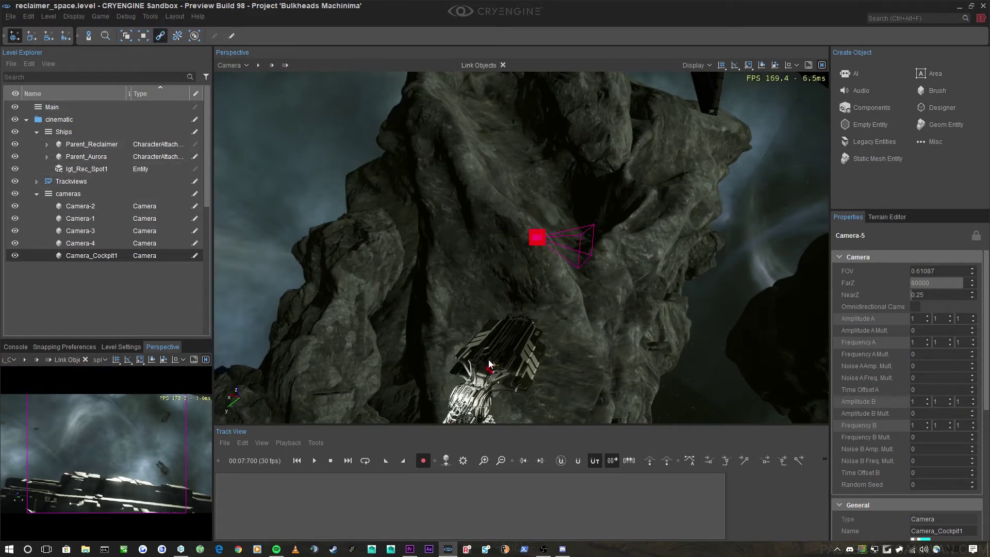
pyautogui.moveTo(488, 359); pyautogui.dragTo(514, 308, button='right')
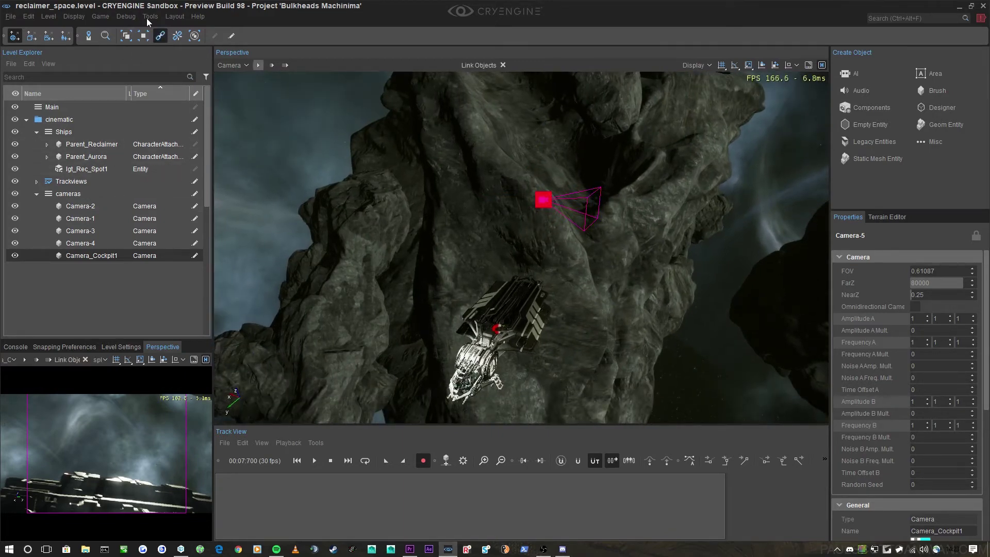
pyautogui.moveTo(103, 259); pyautogui.dragTo(93, 160)
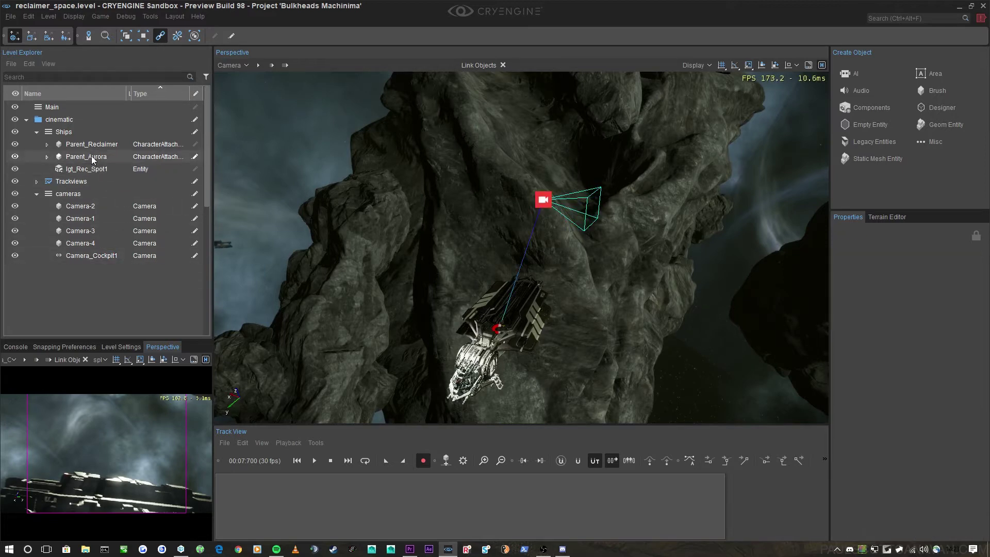
pyautogui.moveTo(535, 162); pyautogui.dragTo(524, 196, button='right')
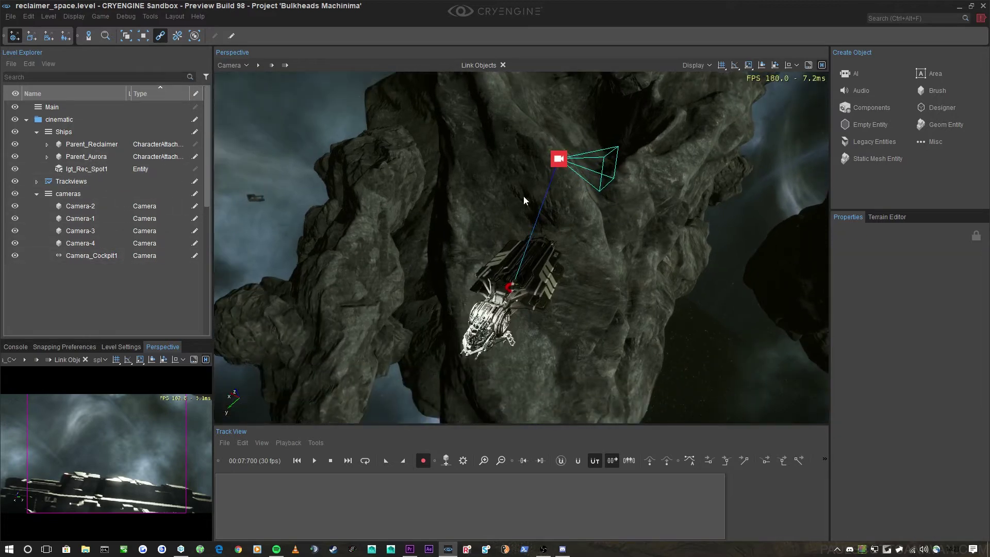
# Step: Select the linked Camera_Cockpit1 and lower it onto the Aurora near the cockpit
pyautogui.click(559, 159)
pyautogui.moveTo(539, 130); pyautogui.dragTo(483, 230)
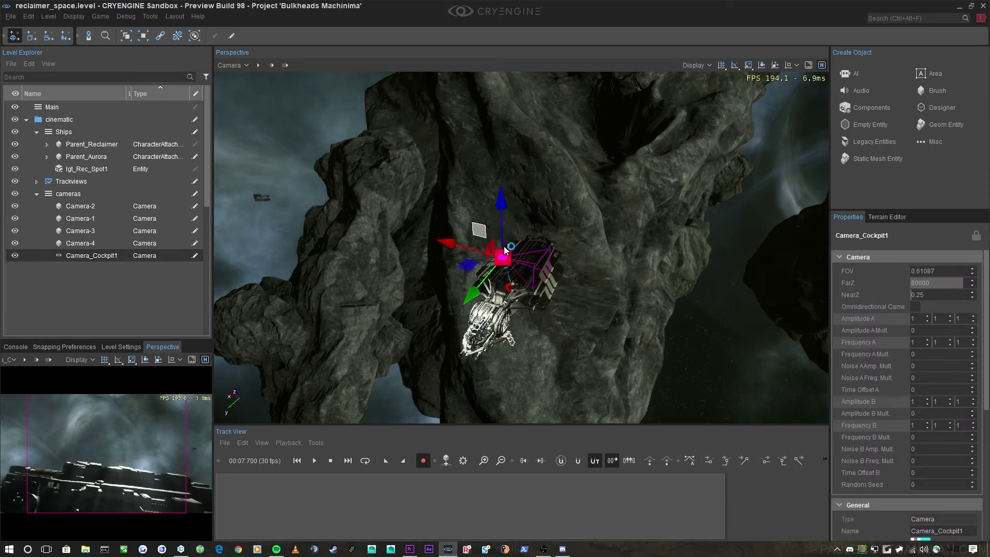
pyautogui.press('w')
pyautogui.moveTo(511, 248); pyautogui.dragTo(531, 199, button='right')
pyautogui.press('s')
pyautogui.press('w')
pyautogui.scroll(-2, 509, 221)
pyautogui.moveTo(519, 203); pyautogui.dragTo(477, 290)
pyautogui.press('a')
pyautogui.moveTo(478, 290); pyautogui.dragTo(584, 342, button='right')
pyautogui.press('w')
pyautogui.scroll(-2, 637, 278)
# Step: Rotate Camera_Cockpit1 so it faces forward toward the Aurora's cockpit
pyautogui.press('3')
pyautogui.press('w')
pyautogui.scroll(3, 592, 263)
pyautogui.moveTo(545, 255); pyautogui.dragTo(535, 281, button='right')
pyautogui.press('w')
pyautogui.press('w')
pyautogui.press('s')
pyautogui.press('w')
pyautogui.press('s')
pyautogui.press('w')
pyautogui.scroll(-2, 613, 278)
pyautogui.press('w')
pyautogui.press('s')
pyautogui.scroll(-1, 537, 273)
pyautogui.scroll(-1, 537, 278)
pyautogui.press('w')
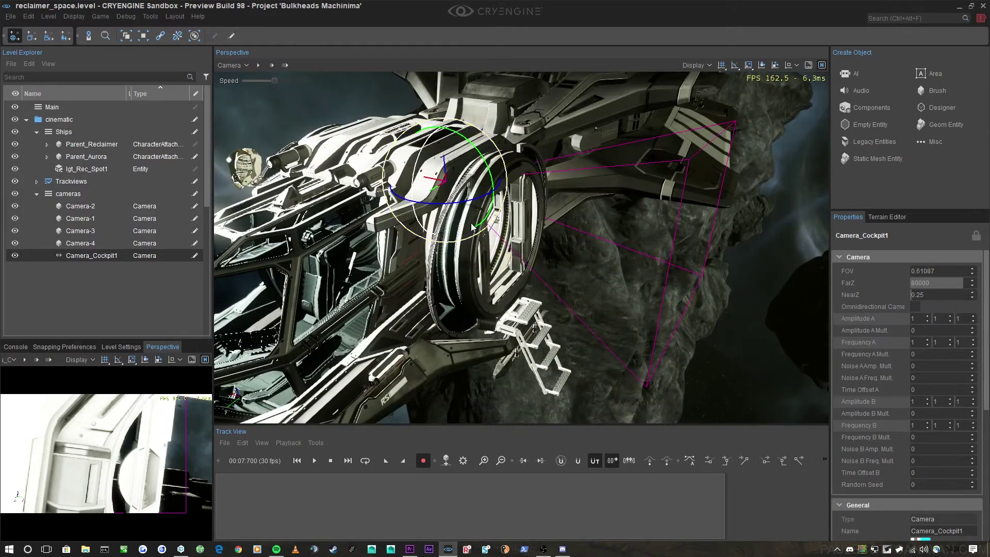
pyautogui.moveTo(453, 206); pyautogui.dragTo(418, 189)
pyautogui.moveTo(587, 230); pyautogui.dragTo(569, 227, button='right')
# Step: Move Camera_Cockpit1 inside the Aurora's cockpit, beside the pilot's seat and looking out through the canopy
pyautogui.press('2')
pyautogui.moveTo(570, 227); pyautogui.dragTo(563, 229)
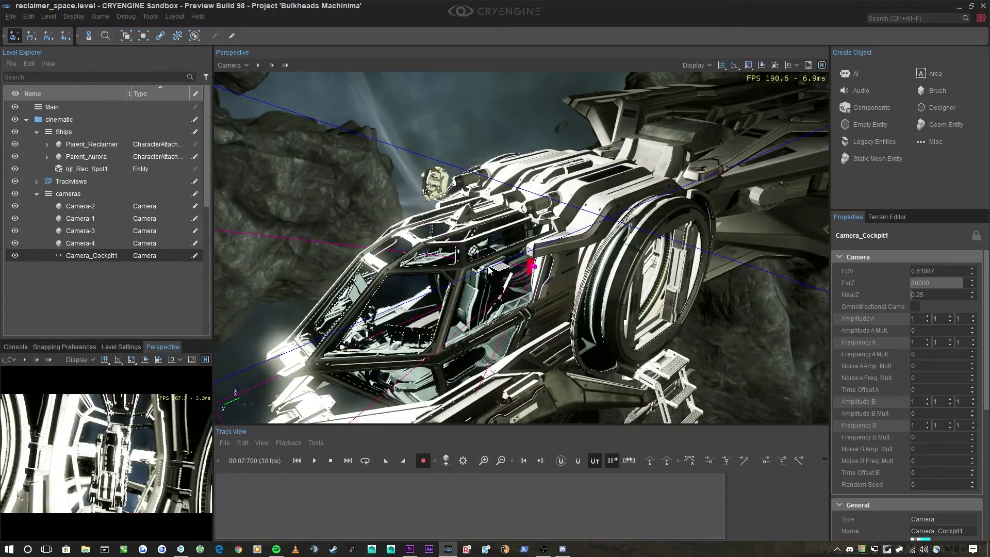
pyautogui.moveTo(489, 270); pyautogui.dragTo(472, 272)
pyautogui.press('w')
pyautogui.moveTo(471, 272); pyautogui.dragTo(476, 201, button='right')
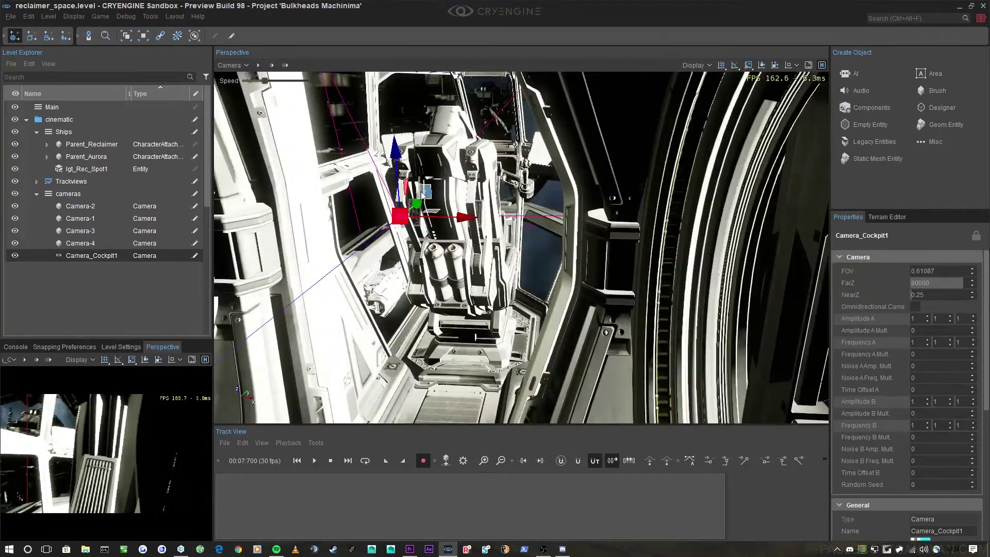
pyautogui.moveTo(421, 195); pyautogui.dragTo(526, 120)
pyautogui.moveTo(525, 120); pyautogui.dragTo(417, 428, button='right')
pyautogui.press('s')
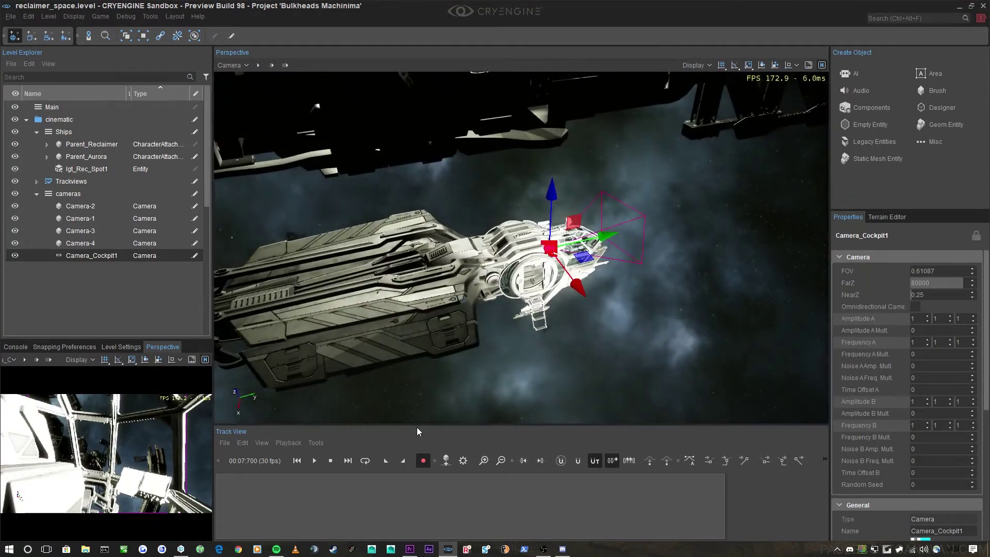
# Step: Reopen the tv_aurorafly_02 sequence in Track View and enlarge its panel and track list
pyautogui.click(226, 443)
pyautogui.click(247, 472)
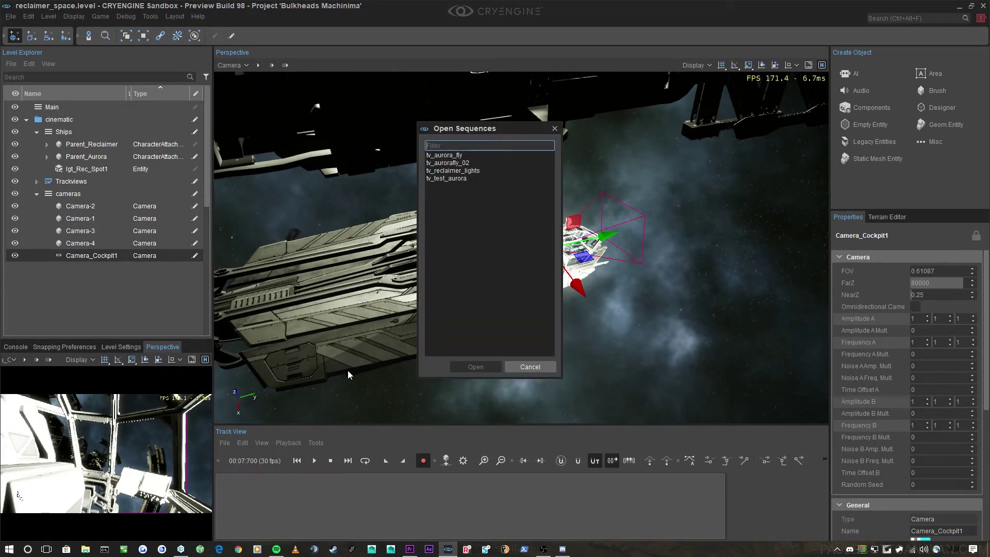
pyautogui.doubleClick(456, 161)
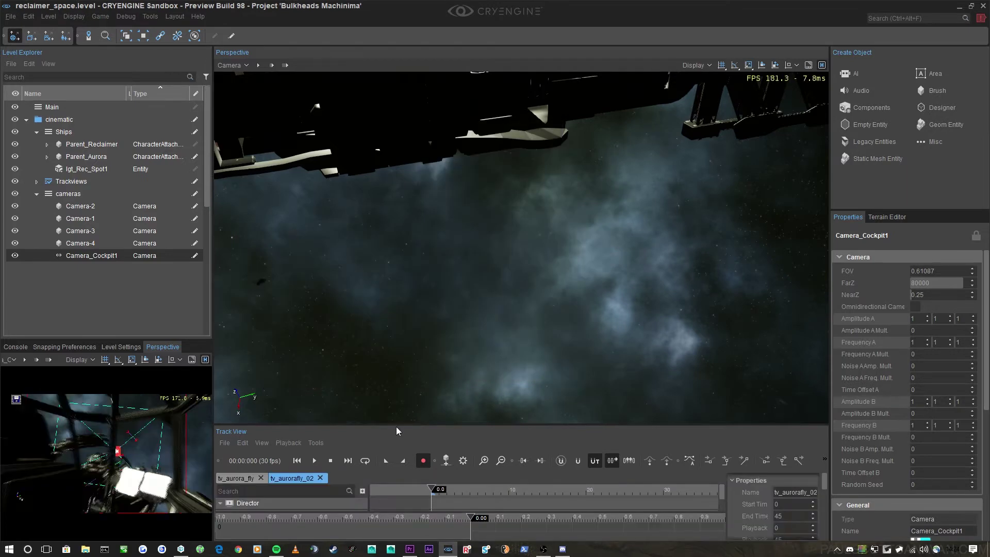
pyautogui.moveTo(400, 423); pyautogui.dragTo(441, 259)
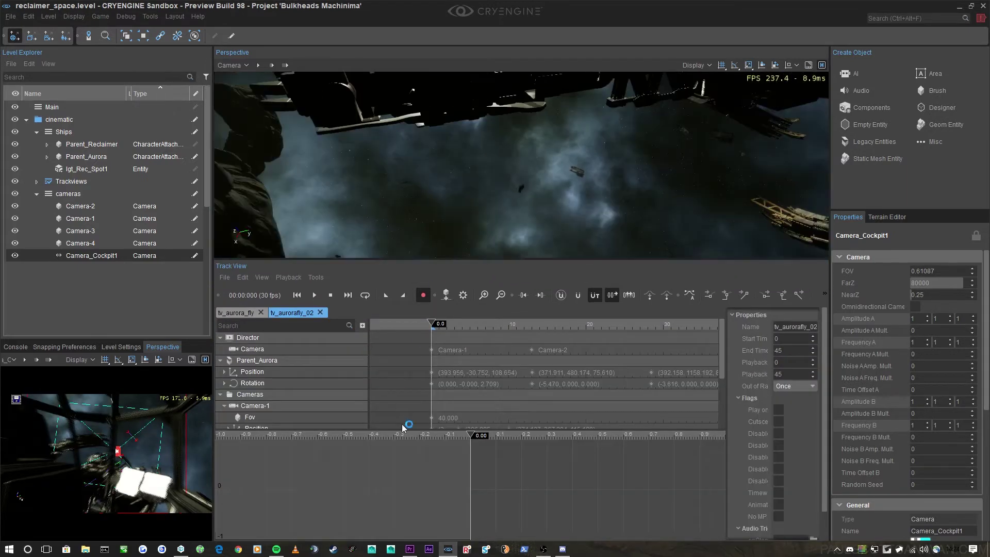
pyautogui.moveTo(404, 429); pyautogui.dragTo(404, 457)
# Step: Save the level, declining to overwrite the read-only heightmap.dat file
pyautogui.moveTo(665, 187); pyautogui.dragTo(651, 181, button='right')
pyautogui.hotkey('ctrl', 's')
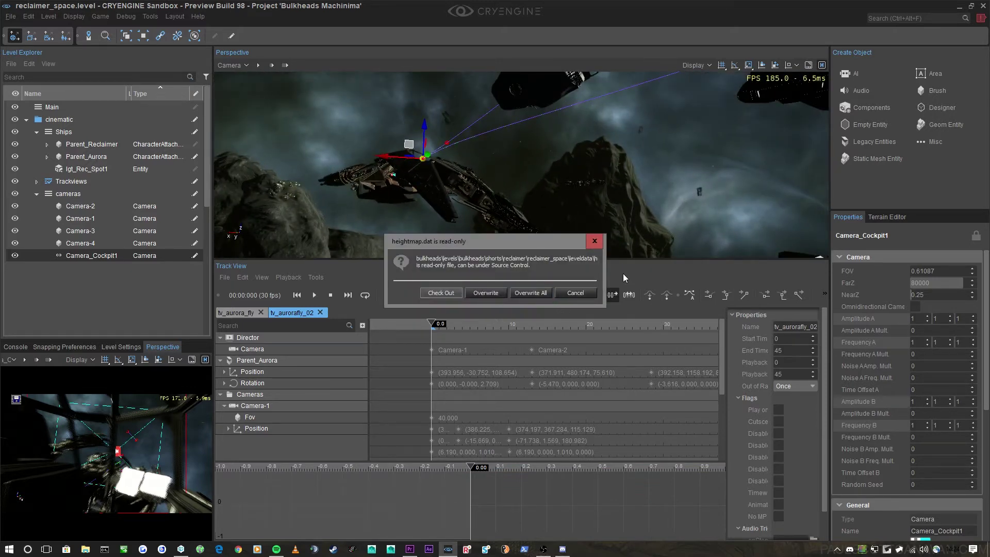
pyautogui.click(586, 293)
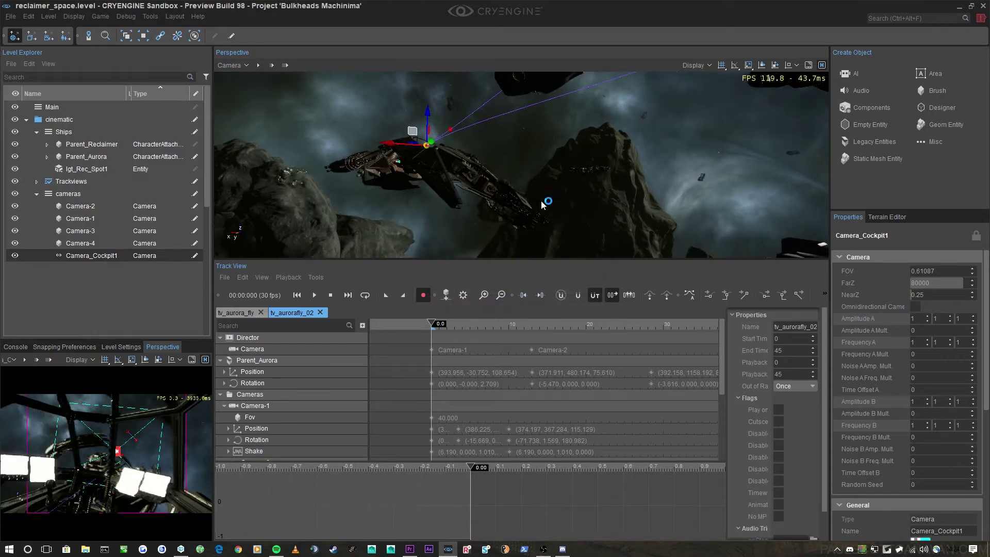
# Step: Select the char_brock entity linked under Parent_Aurora in the level hierarchy
pyautogui.moveTo(541, 201); pyautogui.dragTo(547, 234, button='right')
pyautogui.press('w')
pyautogui.scroll(2, 568, 227)
pyautogui.press('w')
pyautogui.press('w')
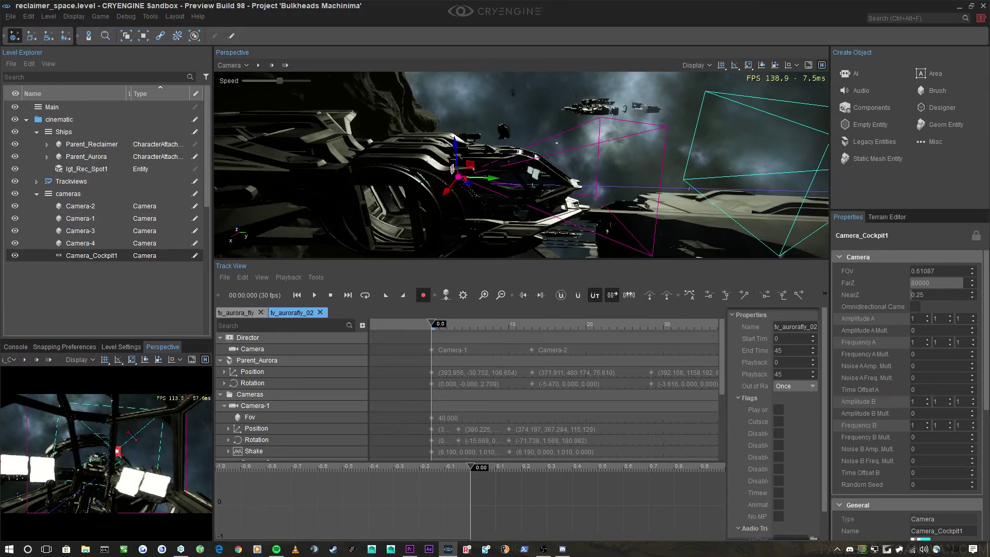
pyautogui.moveTo(504, 136); pyautogui.dragTo(520, 122, button='right')
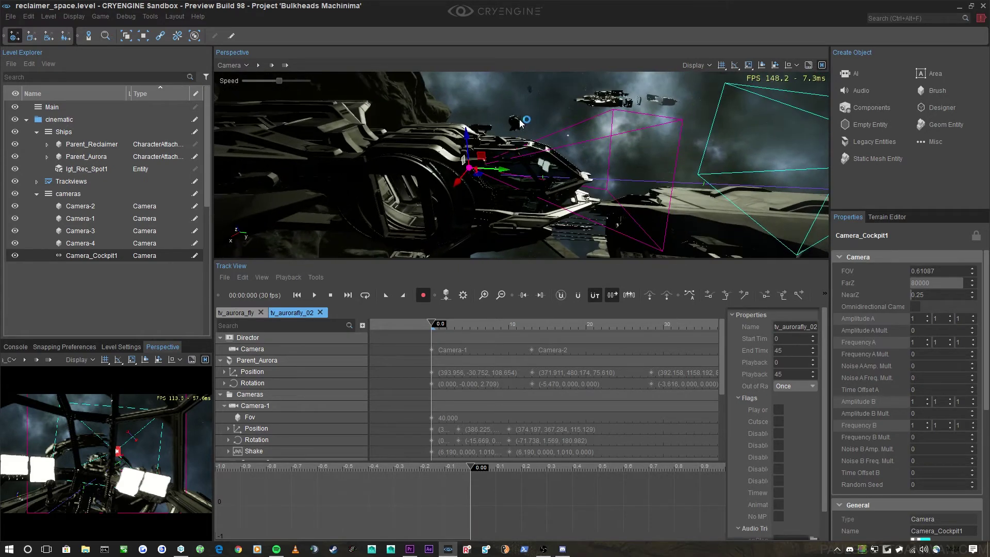
pyautogui.click(47, 144)
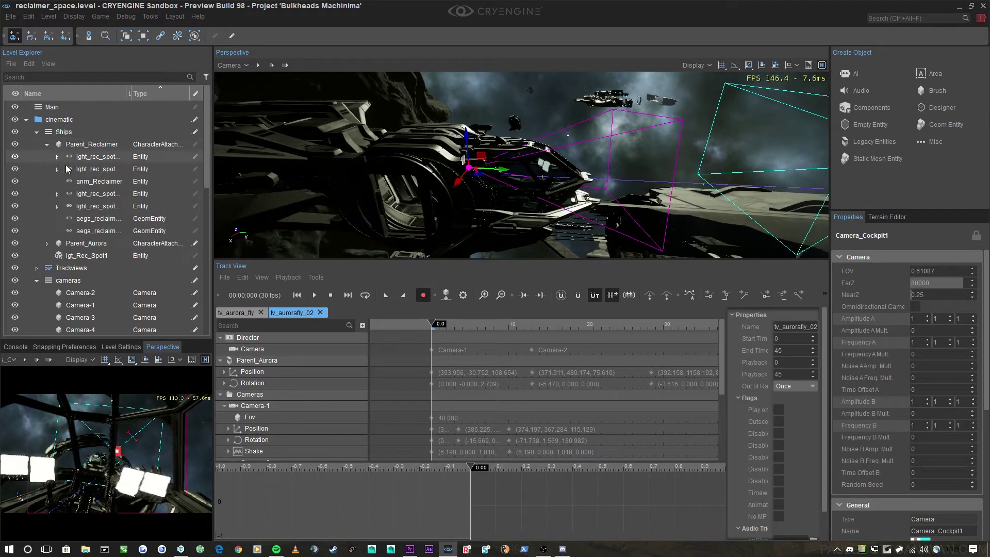
pyautogui.moveTo(320, 175); pyautogui.dragTo(335, 175, button='right')
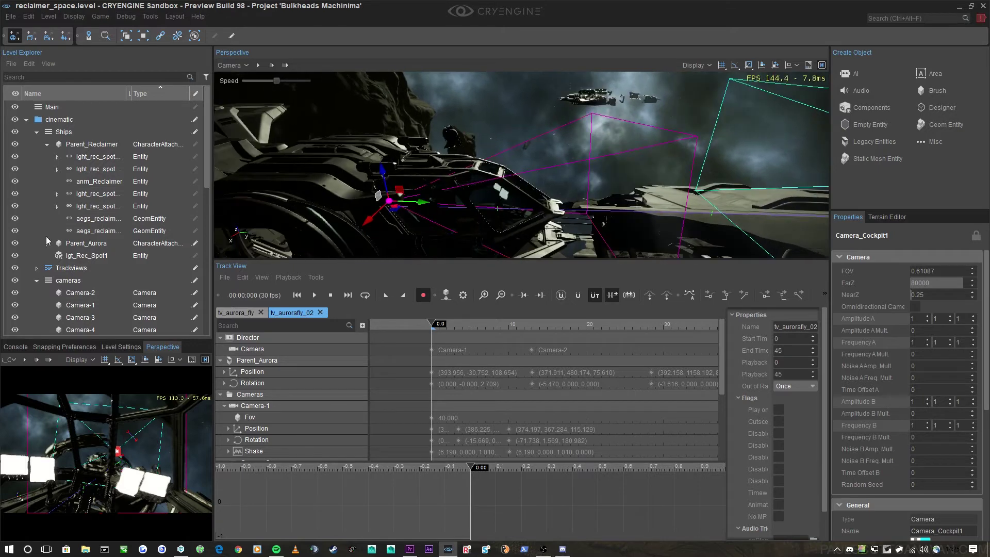
pyautogui.click(47, 243)
pyautogui.scroll(-2, 83, 237)
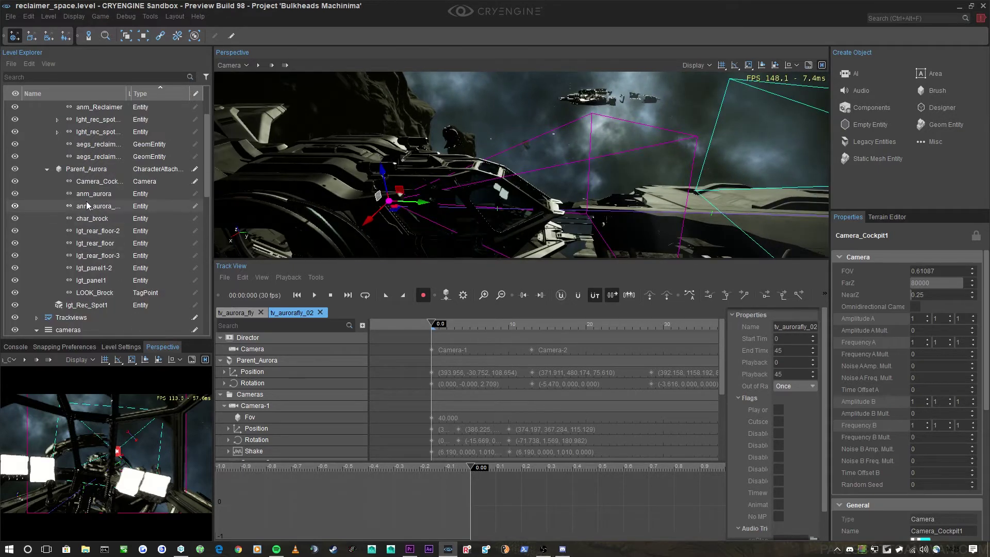
pyautogui.click(107, 222)
# Step: Set char_brock's character file to deckcrew_01_01_01.cdf from the male_v7_cdfs/clothing/navy/deckcrew folder
pyautogui.scroll(-5, 858, 405)
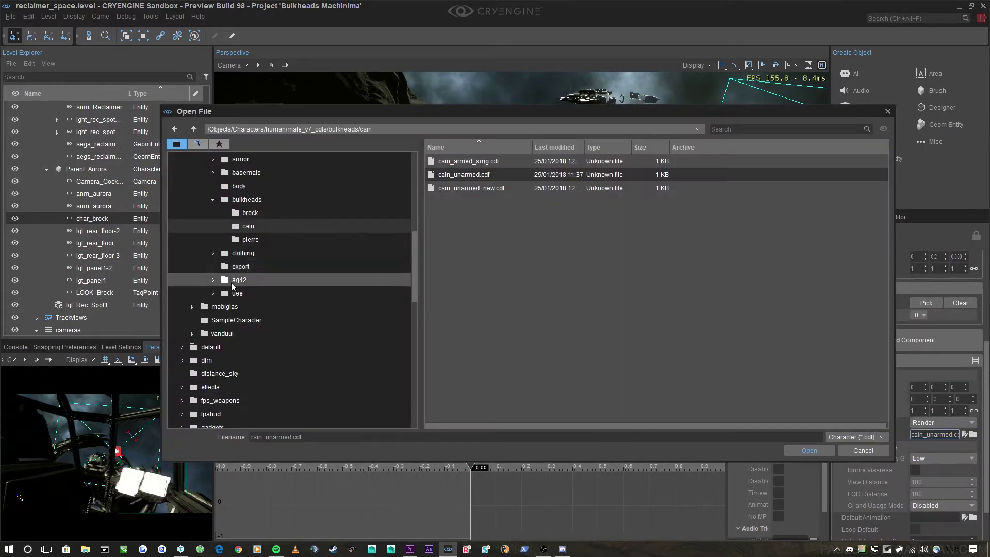
pyautogui.scroll(2, 253, 223)
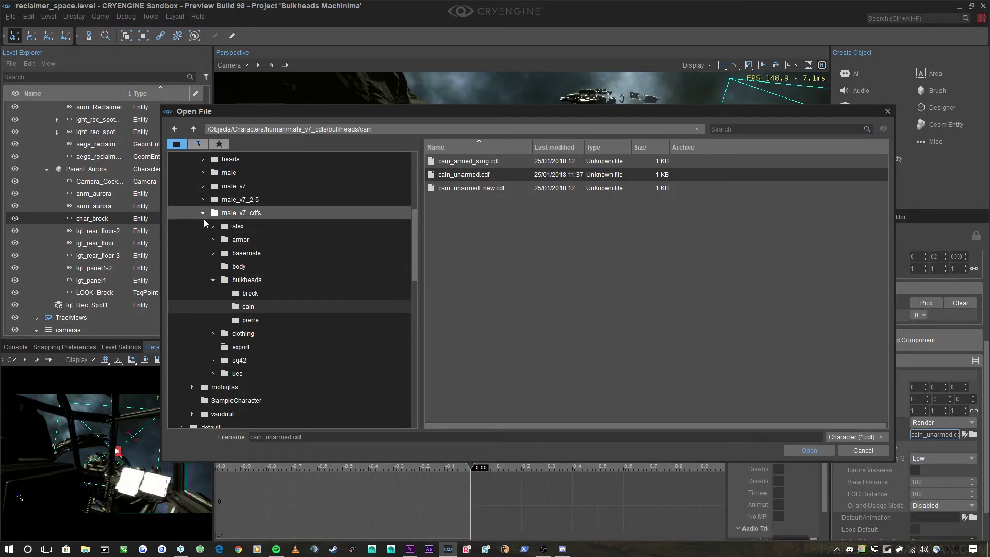
pyautogui.click(212, 280)
pyautogui.click(213, 293)
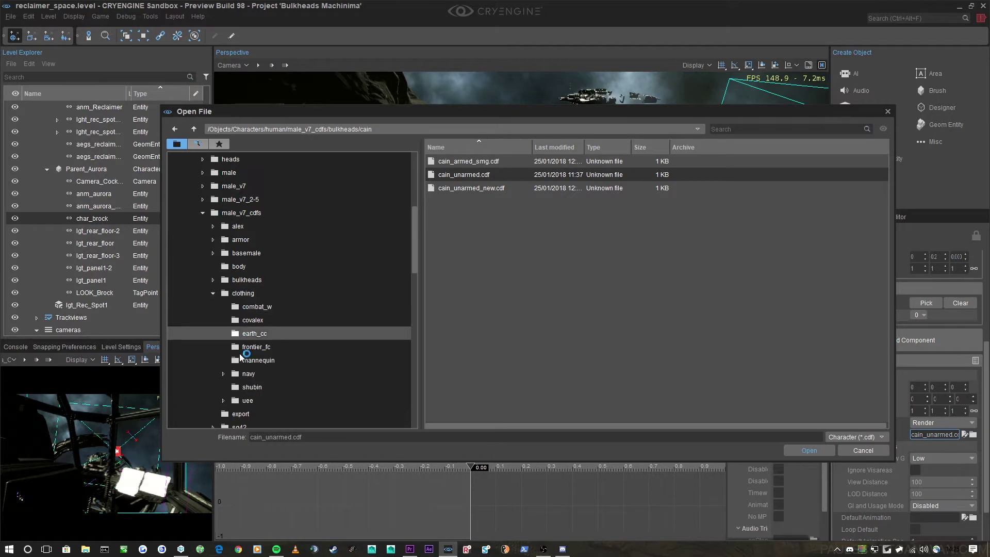
pyautogui.click(248, 373)
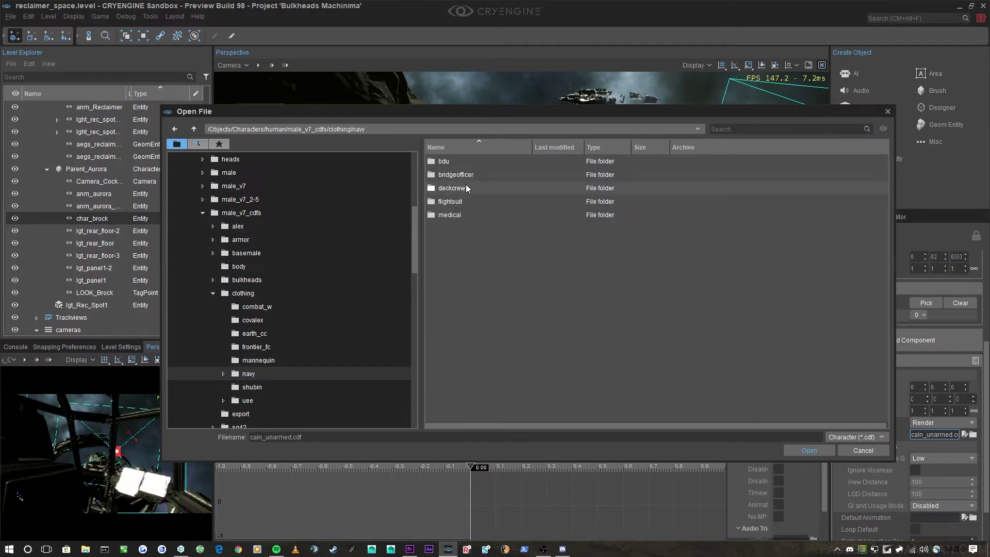
pyautogui.doubleClick(466, 187)
pyautogui.click(475, 158)
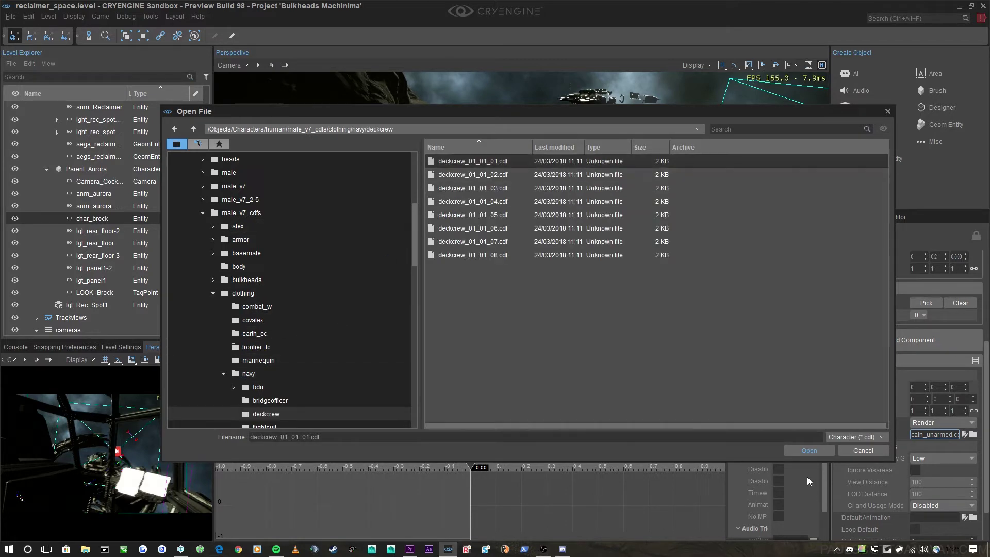
pyautogui.click(808, 451)
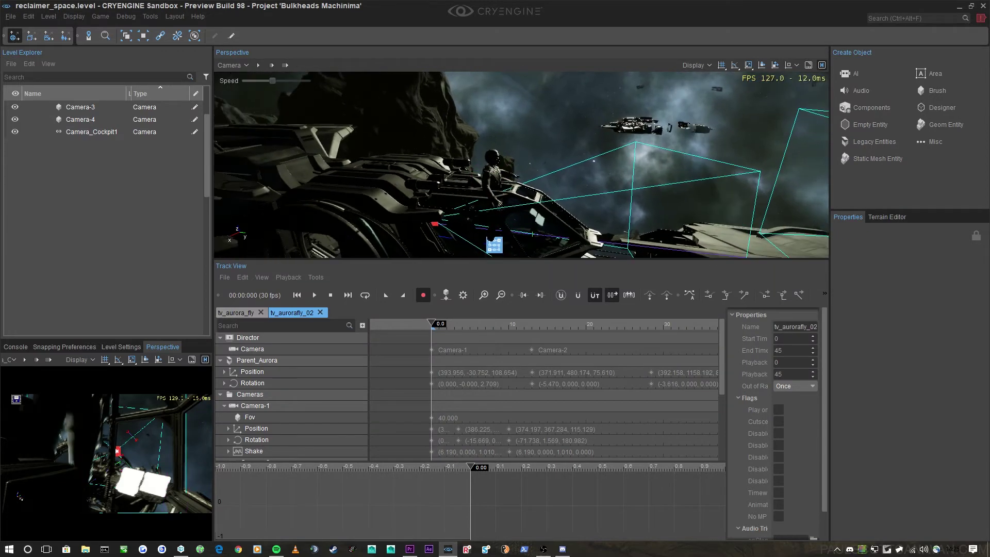
# Step: Select the char_brock figure at the Aurora's cockpit and add it to the tv_aurorafly_02 sequence, with the Cameras group collapsed
pyautogui.press('w')
pyautogui.moveTo(631, 158); pyautogui.dragTo(530, 138, button='right')
pyautogui.scroll(-2, 631, 158)
pyautogui.press('s')
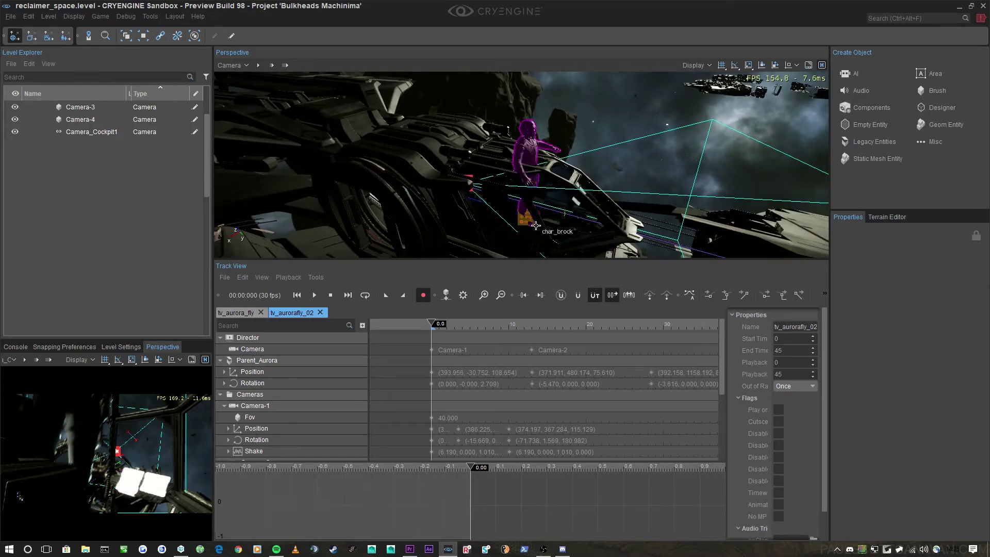
pyautogui.click(535, 225)
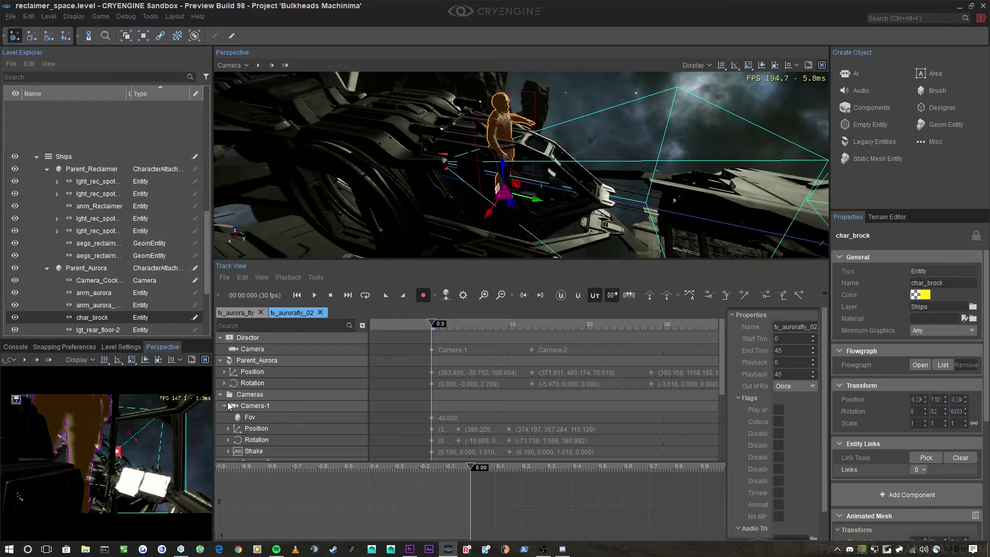
pyautogui.click(227, 403)
pyautogui.click(225, 405)
pyautogui.click(220, 395)
pyautogui.rightClick(272, 439)
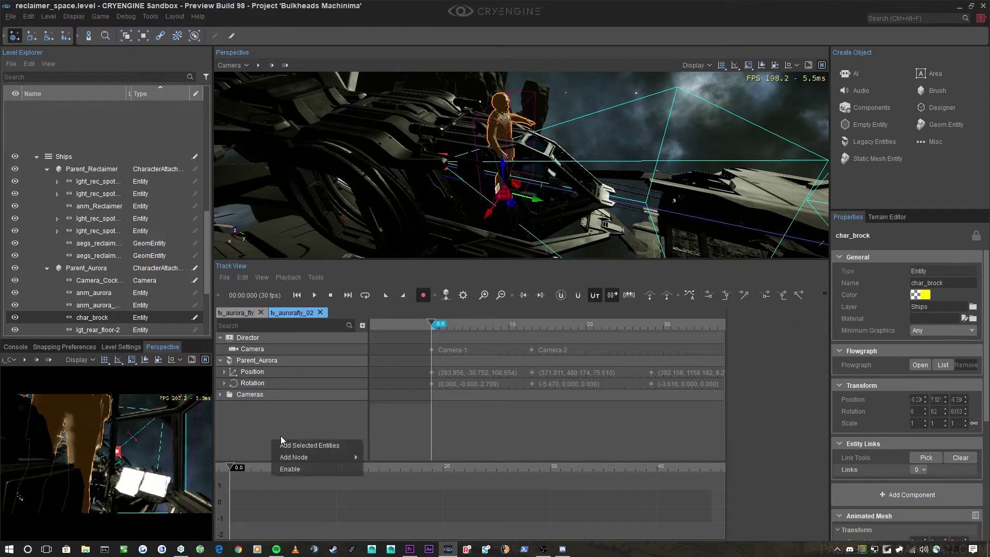
pyautogui.click(311, 444)
# Step: Add an Animation track to char_brock with a looping key at time 0
pyautogui.rightClick(263, 361)
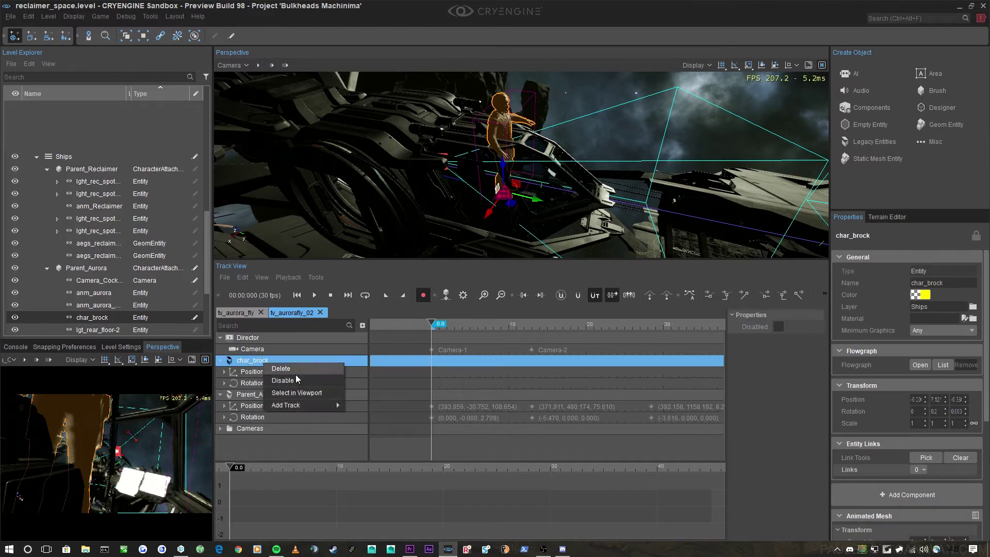
pyautogui.moveTo(326, 406)
pyautogui.click(368, 385)
pyautogui.click(285, 393)
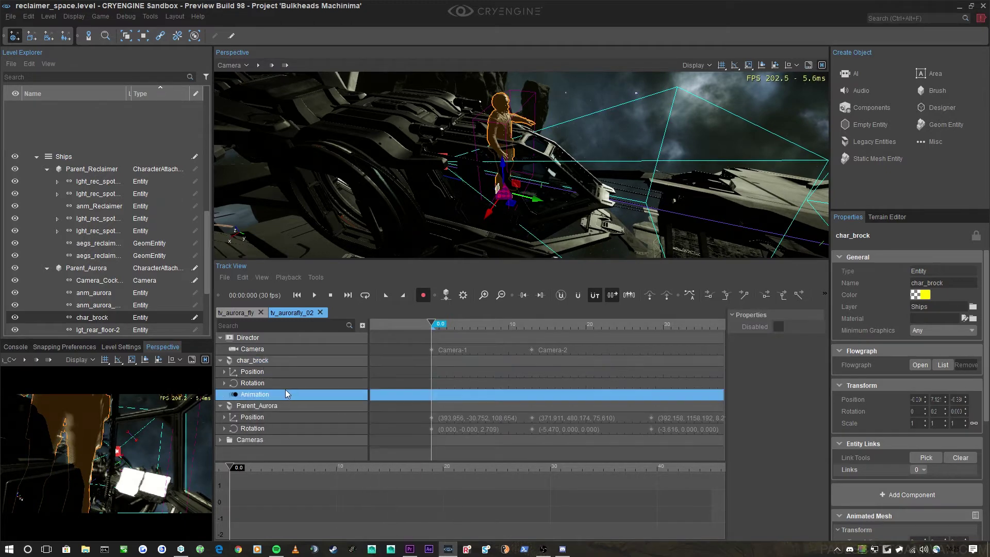
pyautogui.doubleClick(434, 394)
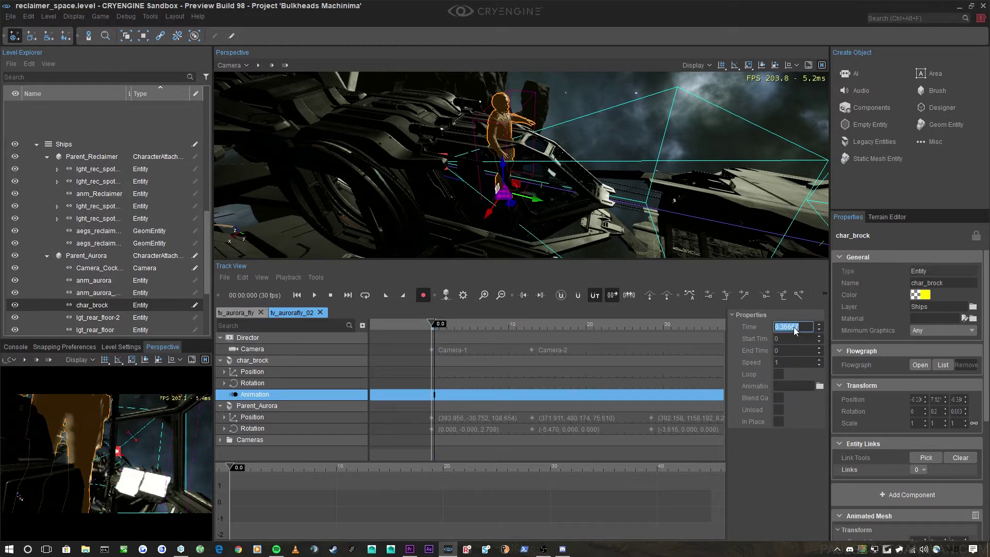
pyautogui.write('0')
pyautogui.press('Return')
pyautogui.click(778, 373)
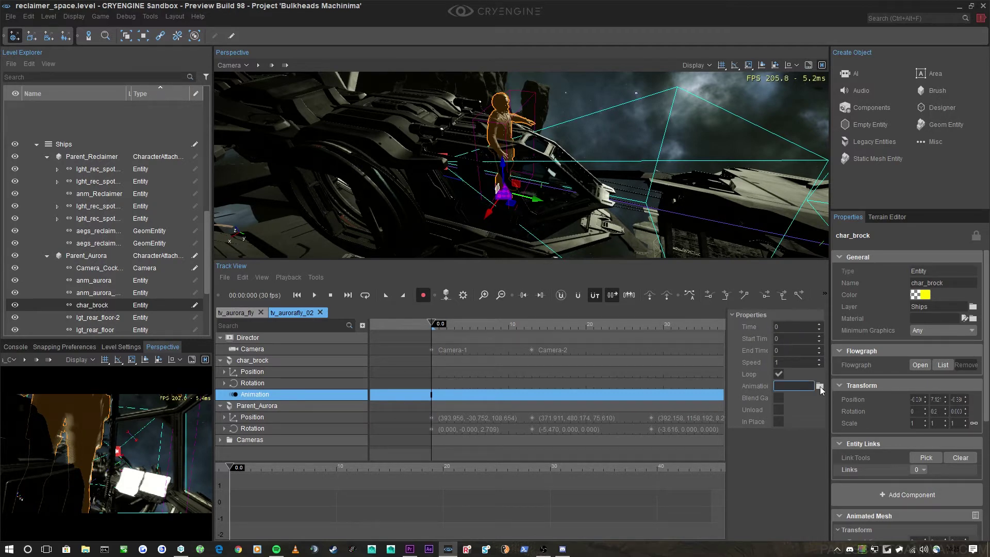
# Step: Assign the rsi_aurora_cockpit_idle animation to char_brock's key and check the seated pose in the cockpit
pyautogui.click(820, 387)
pyautogui.write('aurora')
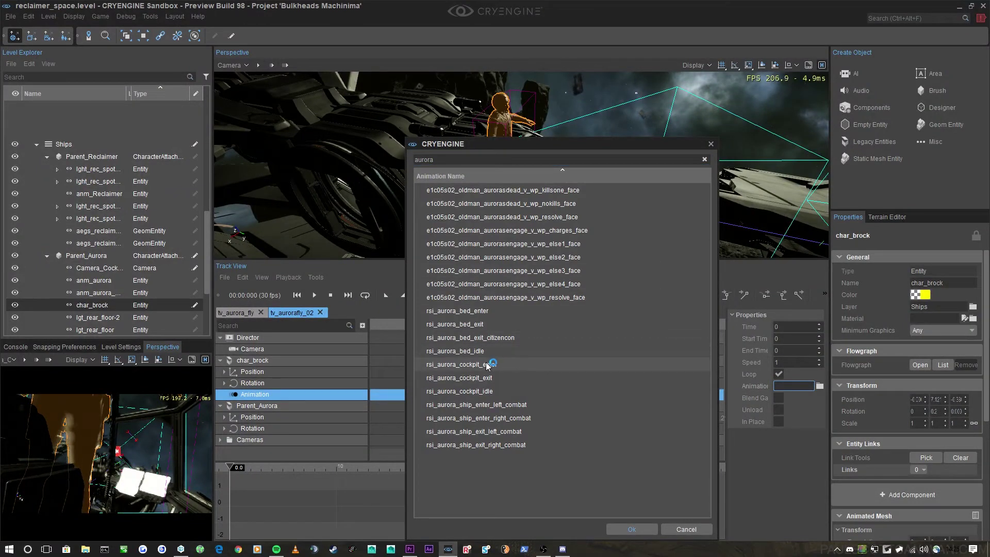
pyautogui.click(479, 391)
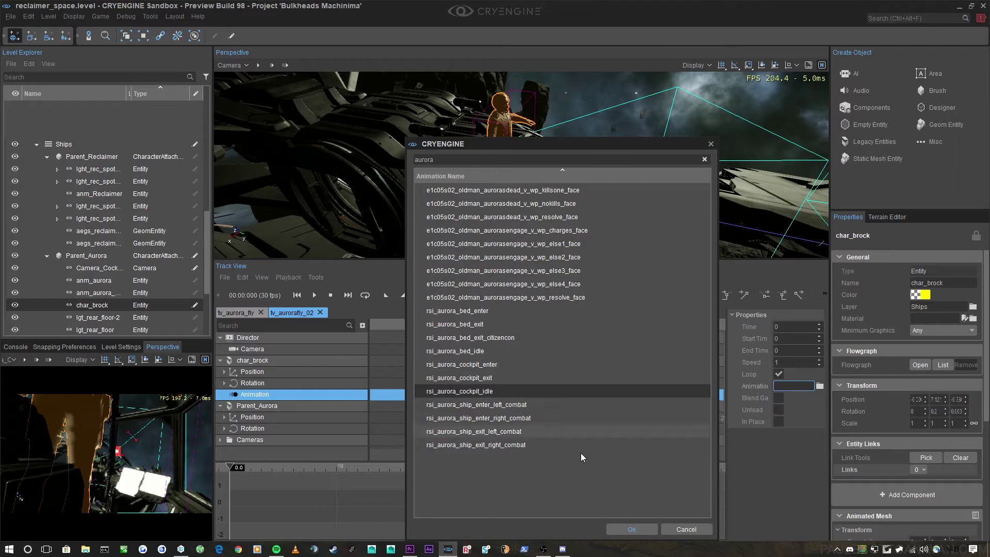
pyautogui.click(631, 529)
pyautogui.click(433, 324)
pyautogui.moveTo(578, 230); pyautogui.dragTo(602, 168, button='right')
pyautogui.press('w')
pyautogui.scroll(-2, 565, 155)
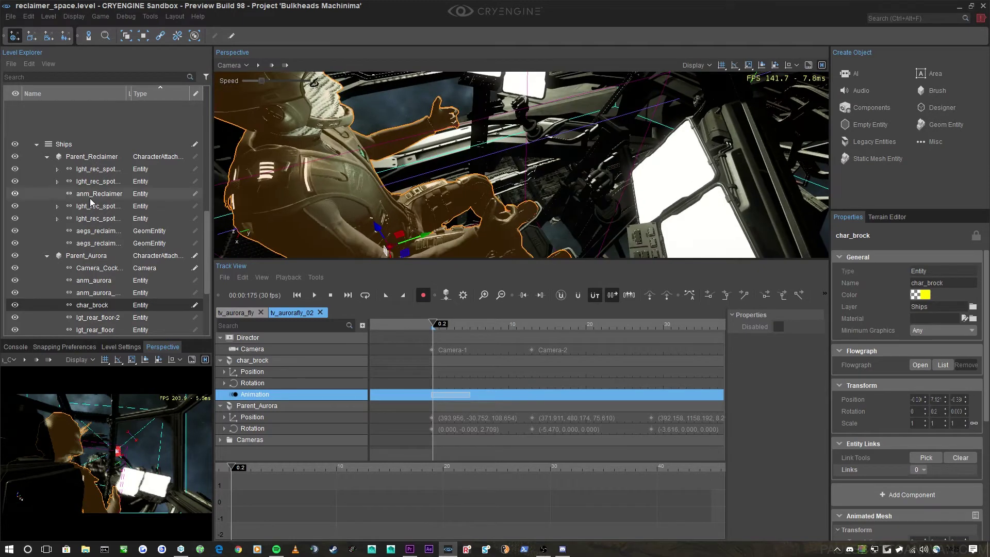
# Step: Add a group node named Cockpit to the sequence and move char_brock into it
pyautogui.scroll(-2, 103, 216)
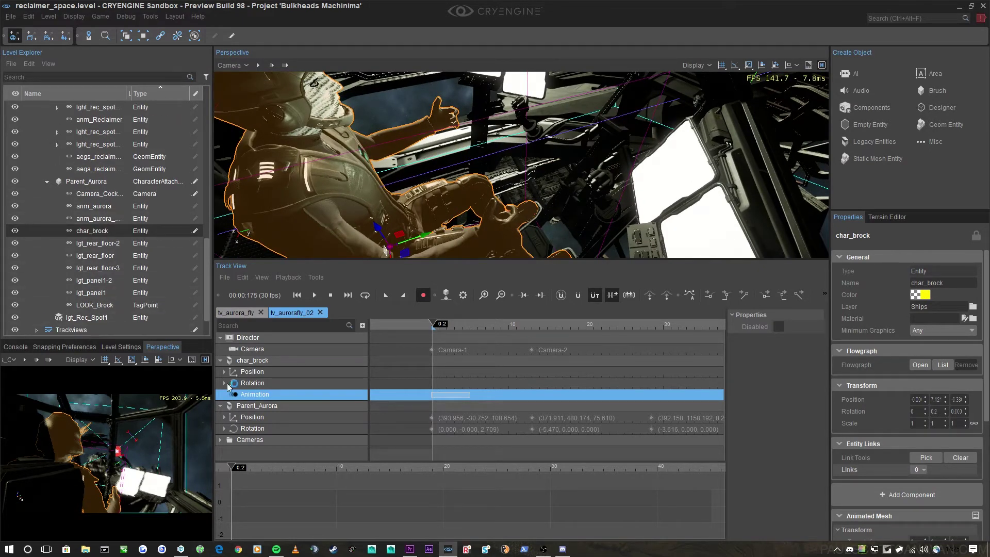
pyautogui.click(221, 360)
pyautogui.click(221, 371)
pyautogui.rightClick(251, 412)
pyautogui.moveTo(302, 431)
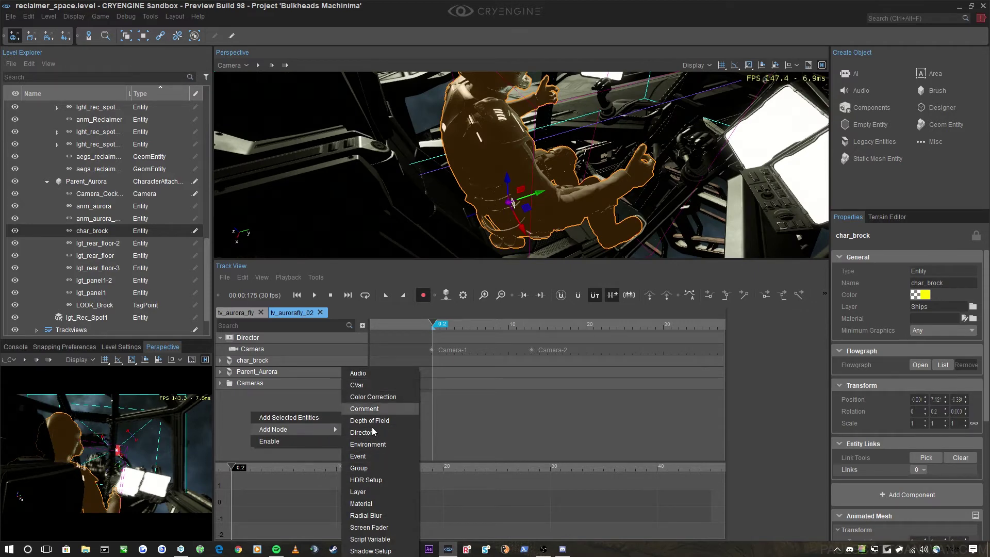
pyautogui.click(370, 467)
pyautogui.rightClick(263, 394)
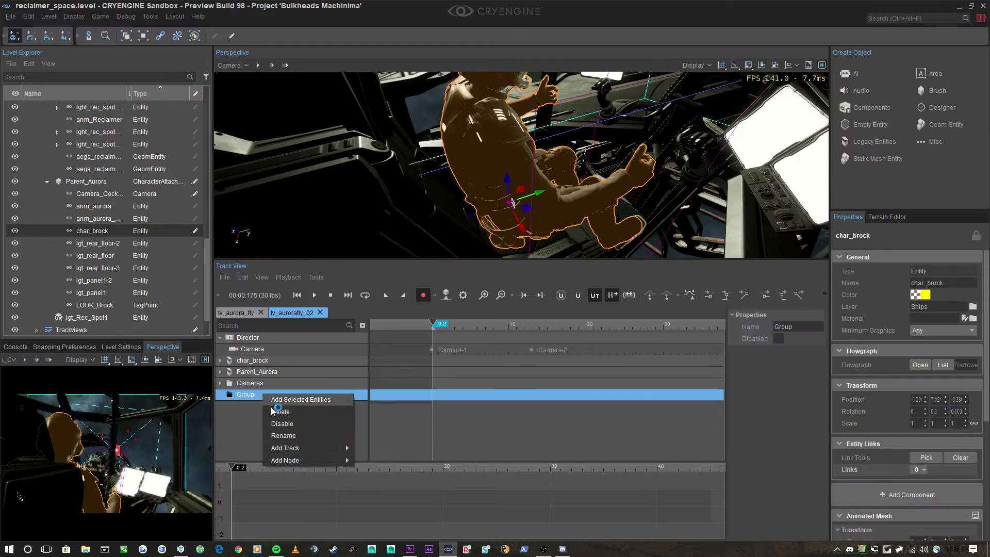
pyautogui.click(304, 436)
pyautogui.write('Cockpit')
pyautogui.press('Return')
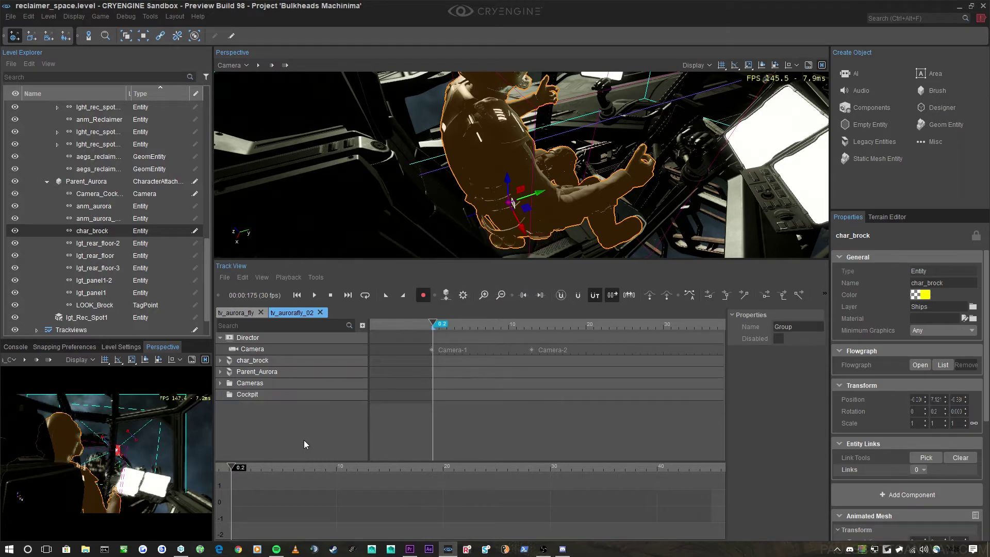
pyautogui.click(268, 364)
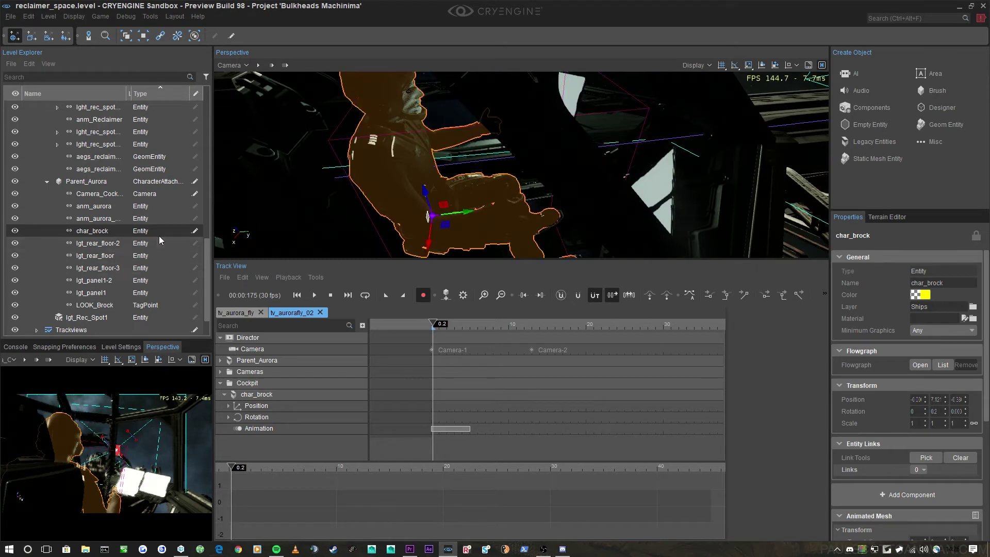
# Step: Select anm_aurora_dash under Parent_Aurora and add it to the sequence's Cockpit group
pyautogui.click(248, 383)
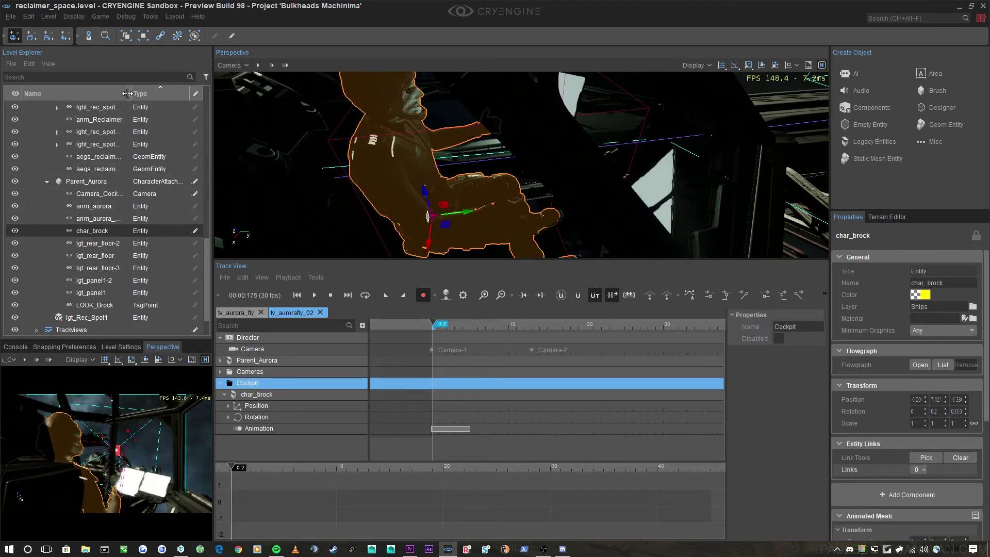
pyautogui.moveTo(128, 93); pyautogui.dragTo(141, 93)
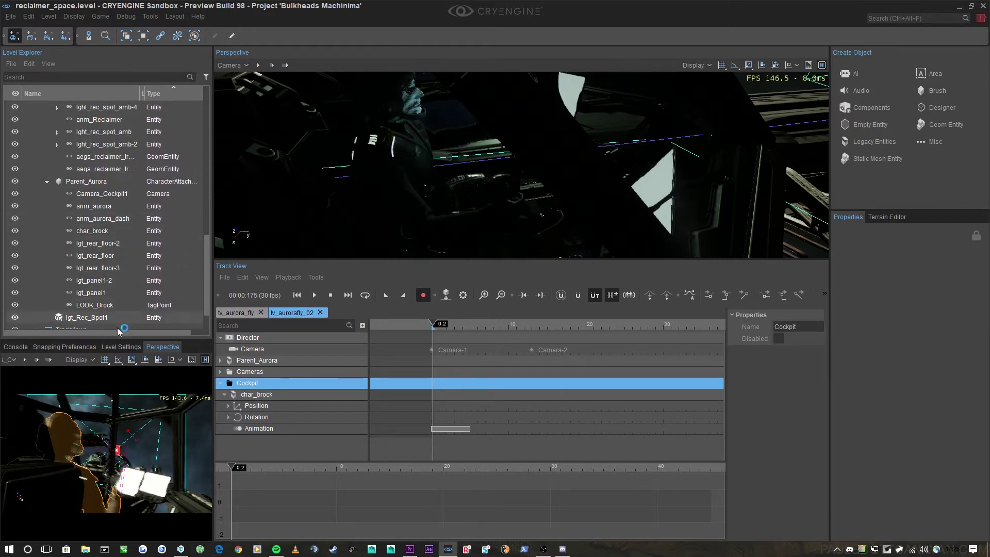
pyautogui.moveTo(118, 332); pyautogui.dragTo(131, 332)
pyautogui.click(114, 218)
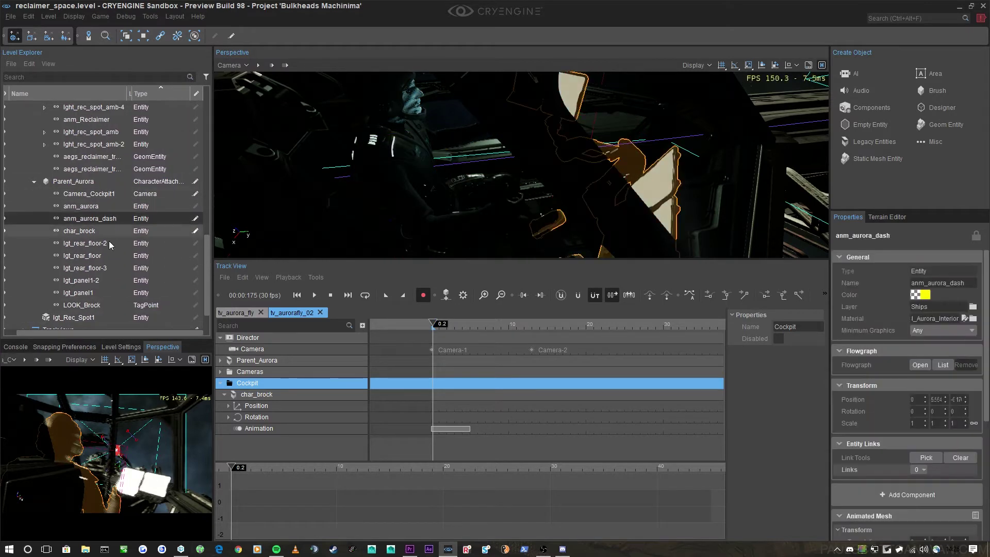
pyautogui.rightClick(103, 219)
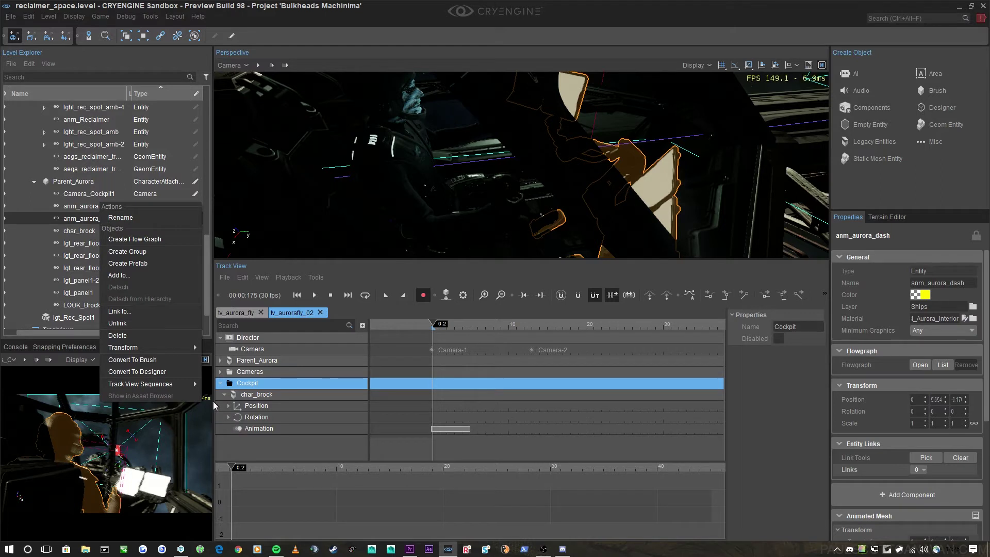
pyautogui.click(277, 389)
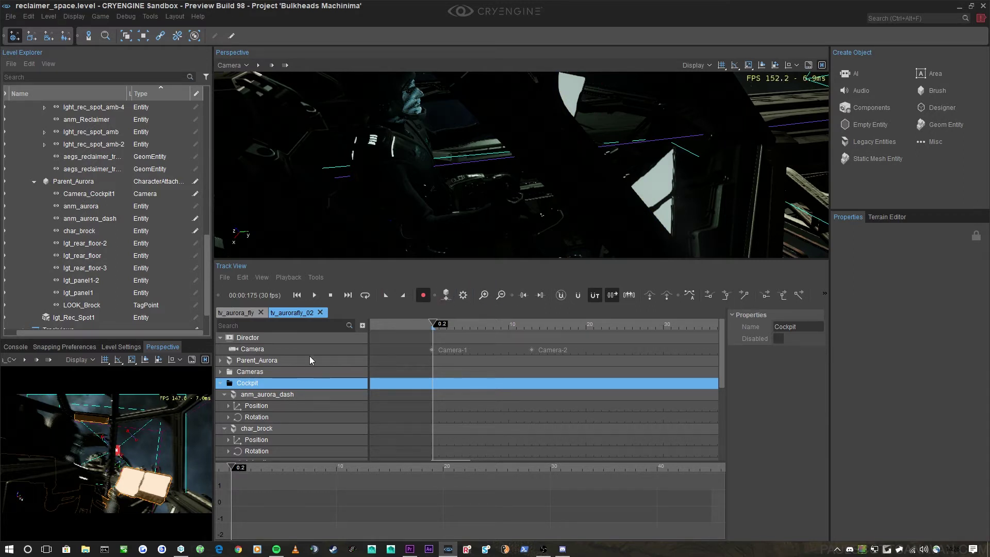
pyautogui.scroll(-3, 256, 382)
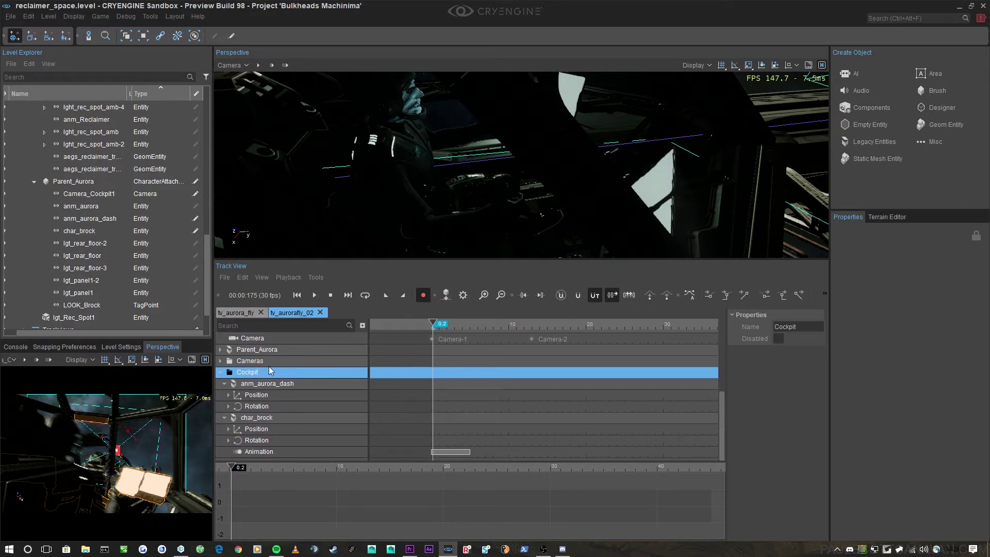
# Step: Add anm_aurora from Parent_Aurora to the sequence's Cockpit group and make it non-editable in the level
pyautogui.click(99, 207)
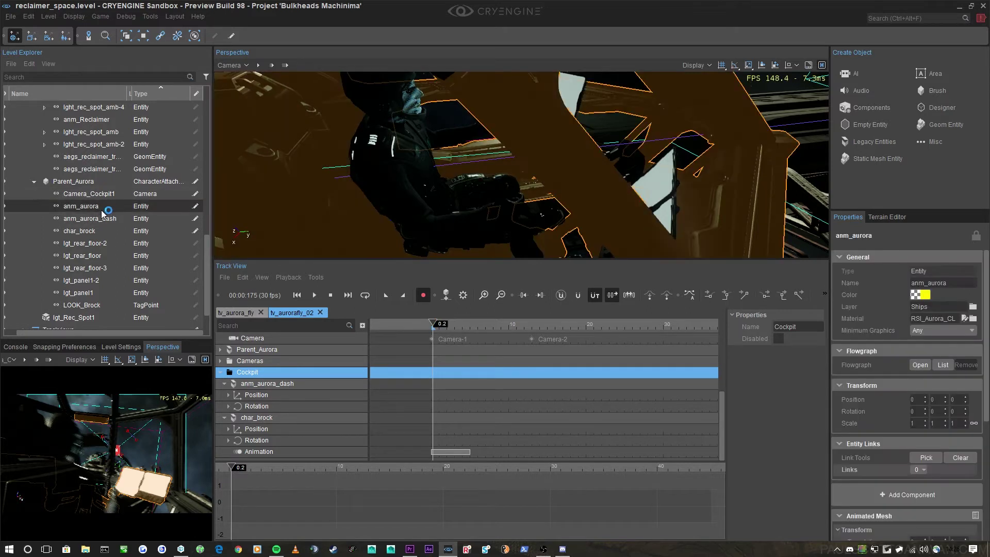
pyautogui.rightClick(256, 373)
pyautogui.click(276, 380)
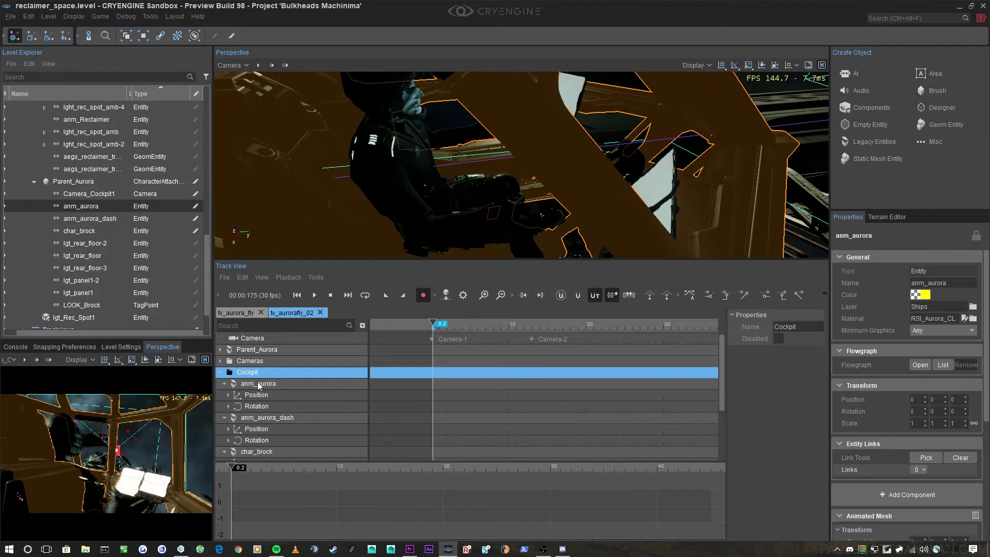
pyautogui.click(260, 385)
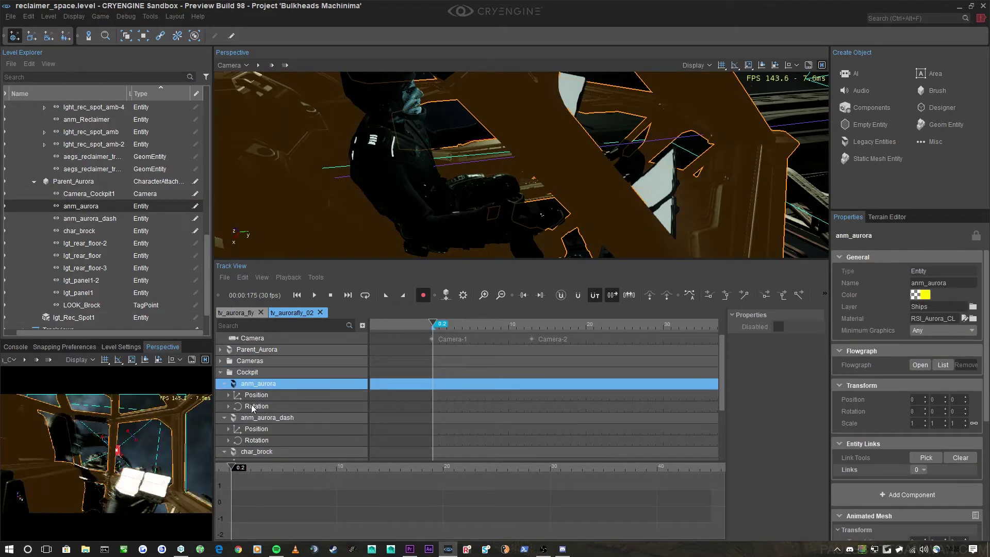
pyautogui.click(198, 205)
# Step: Add an Animation track to anm_aurora_dash in the sequence's Cockpit group
pyautogui.click(297, 426)
pyautogui.click(261, 415)
pyautogui.rightClick(260, 417)
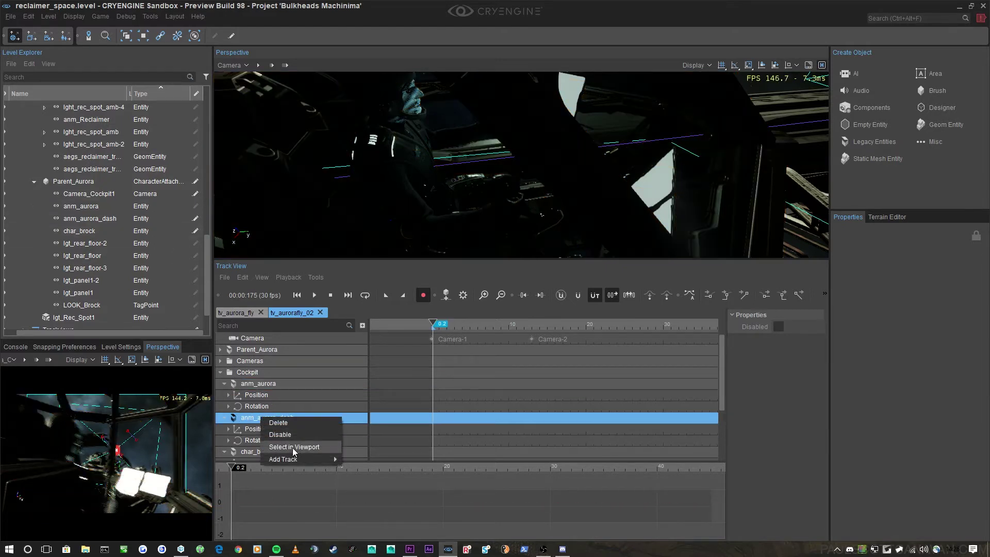
pyautogui.moveTo(294, 458)
pyautogui.click(360, 386)
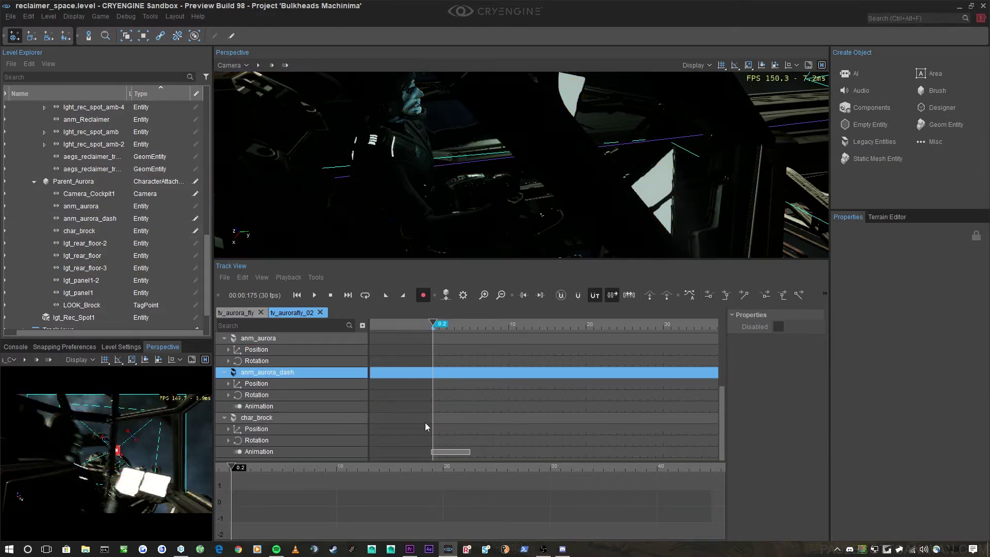
# Step: Create a key near the start of anm_aurora_dash's Animation track and assign the dashboard_deploy animation to it
pyautogui.doubleClick(433, 407)
pyautogui.click(819, 385)
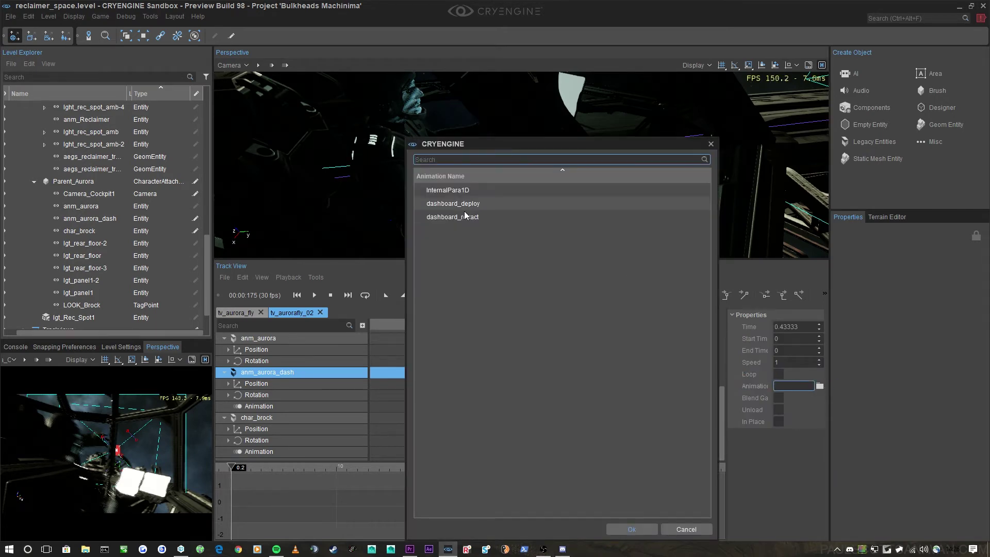
pyautogui.doubleClick(466, 204)
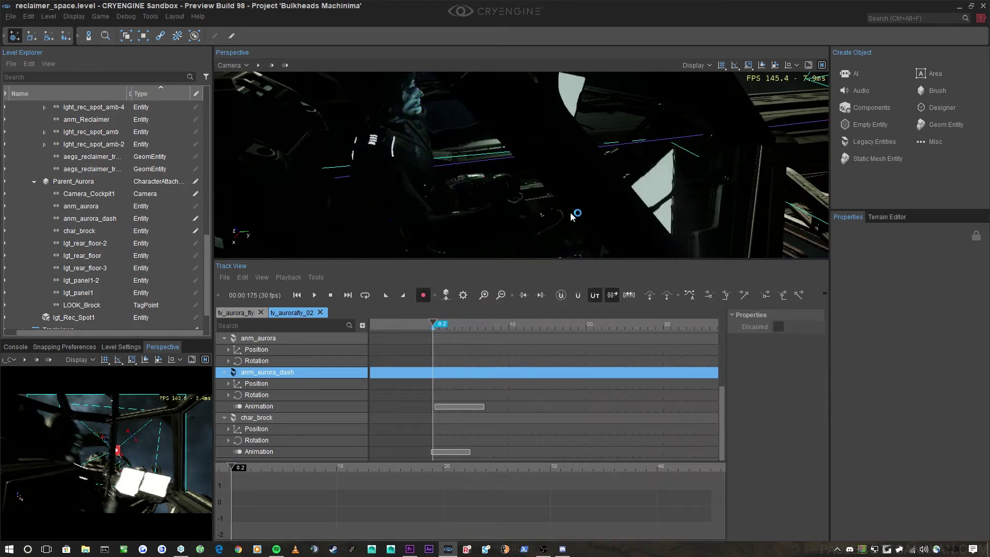
# Step: Set the dashboard_deploy key's time to 0 and its speed to 100
pyautogui.click(452, 325)
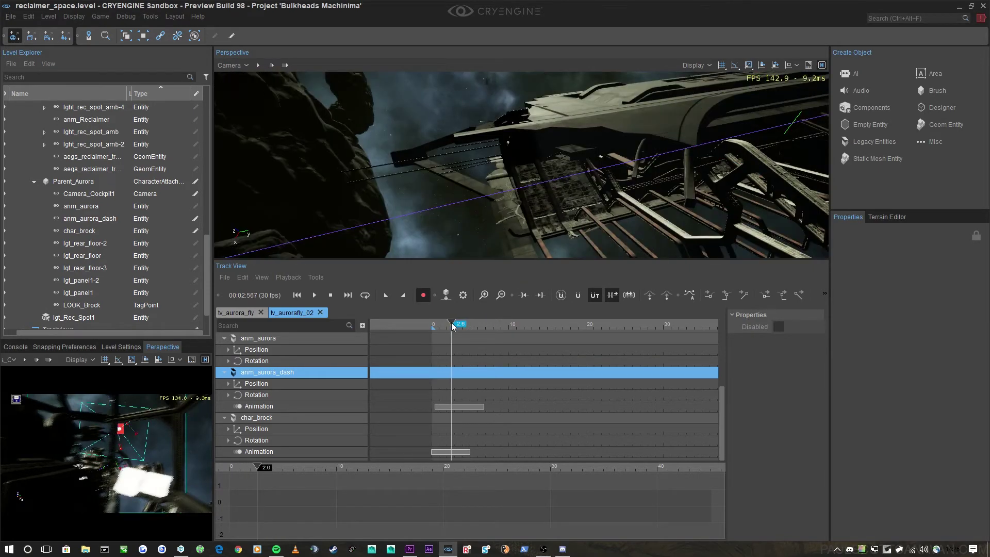
pyautogui.moveTo(452, 324); pyautogui.dragTo(409, 349)
pyautogui.click(454, 406)
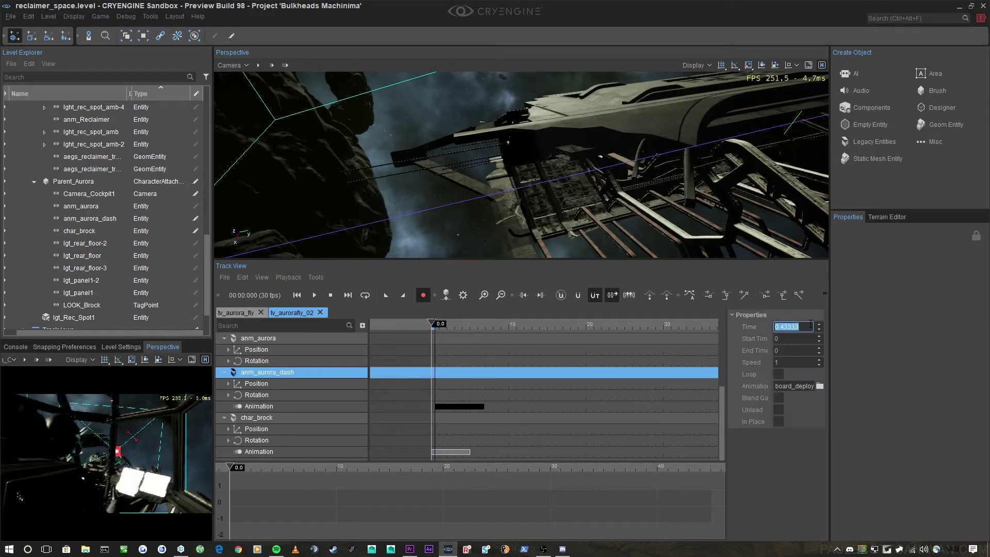
pyautogui.write('00')
pyautogui.click(532, 376)
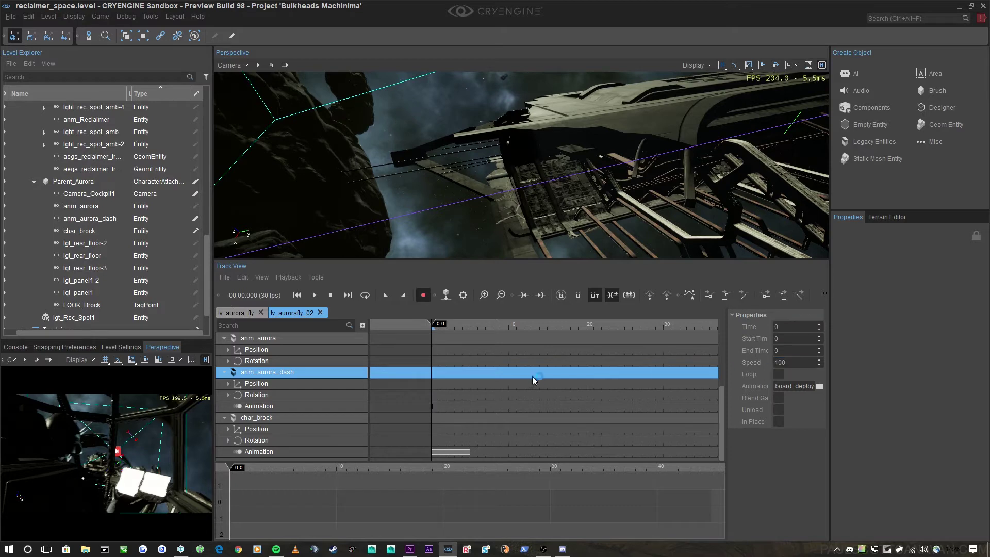
# Step: Examine the dashboard screens and seated pilot inside the Aurora cockpit at about 1.7 seconds of the sequence
pyautogui.moveTo(372, 324); pyautogui.dragTo(445, 326)
pyautogui.moveTo(475, 206); pyautogui.dragTo(621, 284, button='right')
pyautogui.press('w')
pyautogui.scroll(-2, 567, 165)
pyautogui.press('w')
pyautogui.press('s')
pyautogui.scroll(-2, 549, 168)
pyautogui.press('w')
pyautogui.press('w')
pyautogui.press('w')
pyautogui.press('w')
pyautogui.moveTo(545, 163); pyautogui.dragTo(613, 155, button='right')
pyautogui.press('s')
pyautogui.press('w')
pyautogui.press('a')
pyautogui.press('w')
pyautogui.press('s')
pyautogui.press('a')
pyautogui.moveTo(500, 154); pyautogui.dragTo(500, 152, button='right')
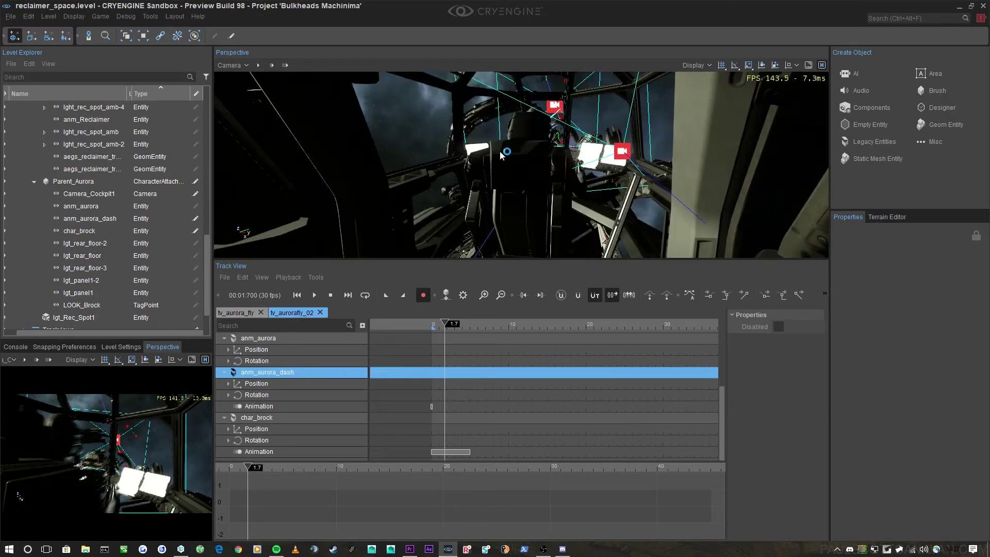
pyautogui.scroll(2, 225, 378)
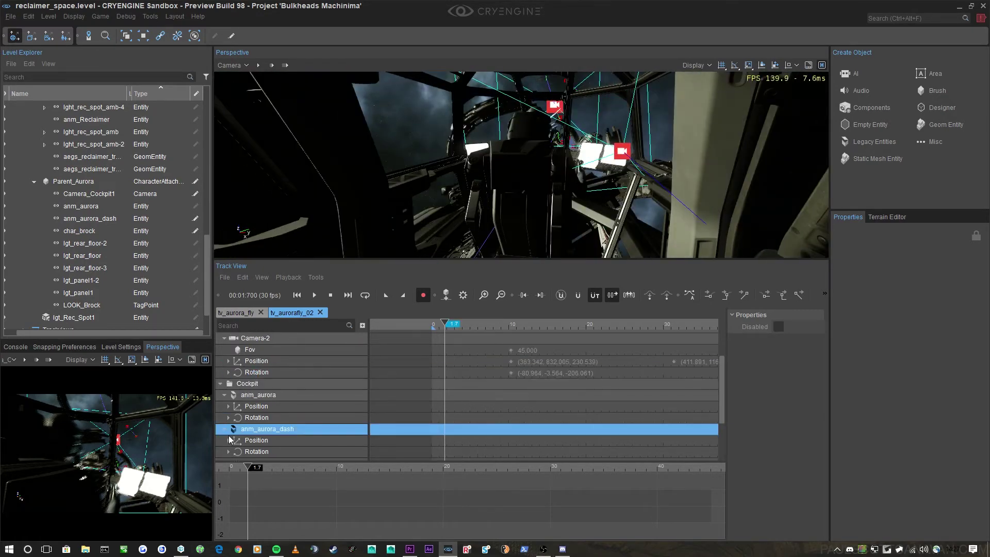
# Step: Collapse anm_aurora_dash in the sequence and set the playhead to 8.5 seconds, following the Aurora in the viewport
pyautogui.click(224, 429)
pyautogui.press('w')
pyautogui.moveTo(558, 206); pyautogui.dragTo(546, 216, button='right')
pyautogui.scroll(3, 552, 212)
pyautogui.click(505, 326)
pyautogui.moveTo(509, 331); pyautogui.dragTo(511, 330)
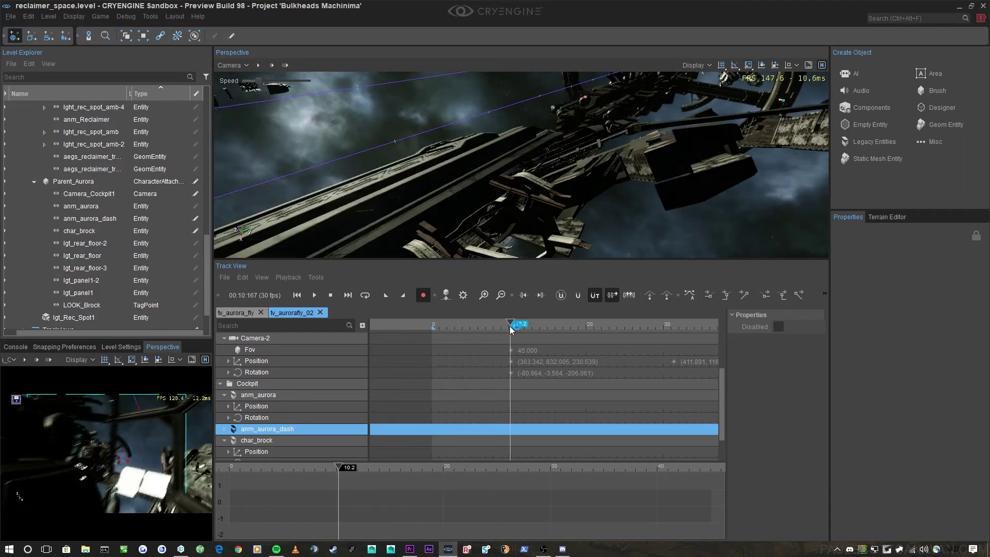
pyautogui.moveTo(521, 207); pyautogui.dragTo(542, 243, button='right')
pyautogui.press('w')
pyautogui.scroll(2, 546, 185)
pyautogui.press('w')
pyautogui.scroll(2, 544, 228)
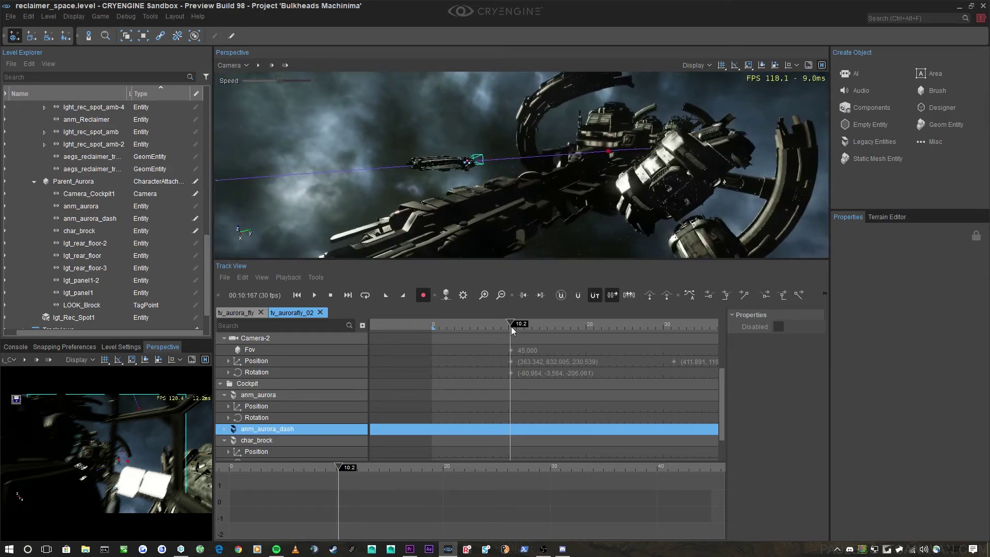
pyautogui.moveTo(512, 330); pyautogui.dragTo(498, 330)
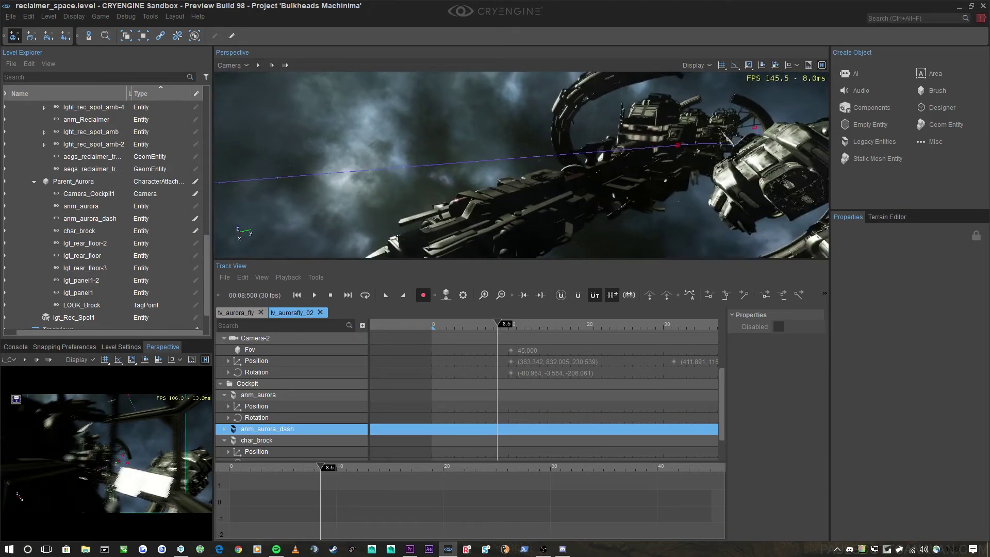
pyautogui.press('w')
pyautogui.moveTo(520, 165); pyautogui.dragTo(508, 183, button='right')
pyautogui.scroll(2, 551, 167)
pyautogui.press('w')
pyautogui.scroll(-2, 515, 189)
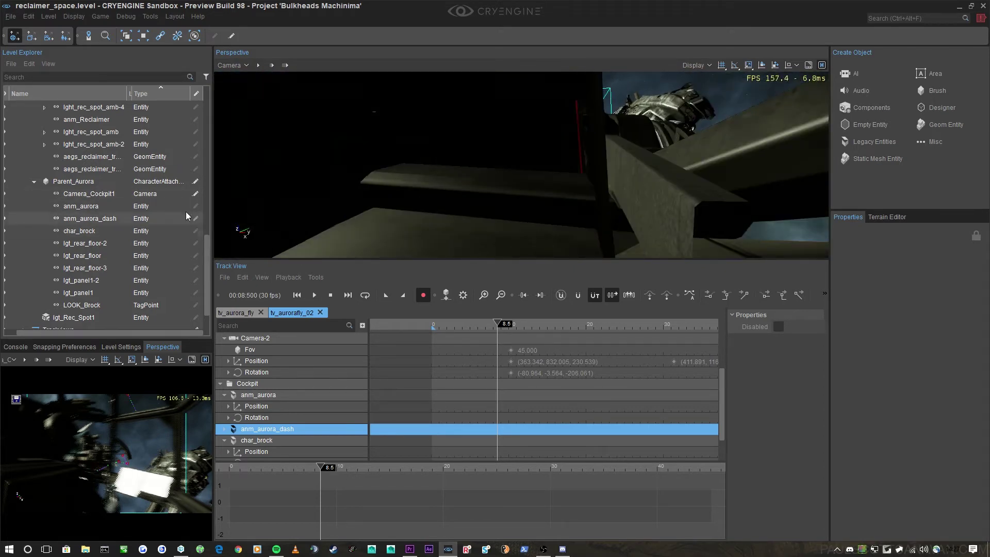
# Step: Select Camera_Cockpit1 in the cameras layer and inspect its placement behind the pilot in the cockpit
pyautogui.click(34, 181)
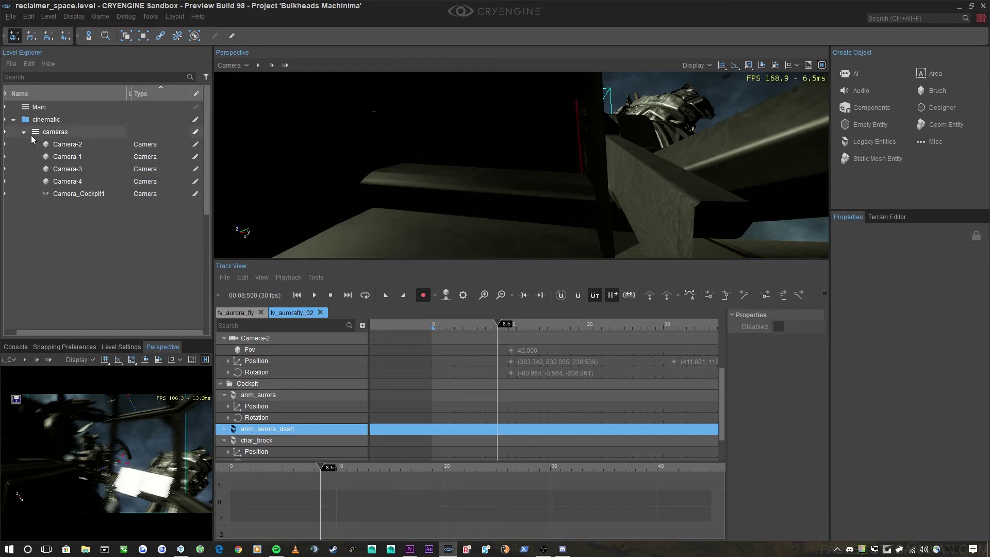
pyautogui.click(23, 133)
pyautogui.click(29, 133)
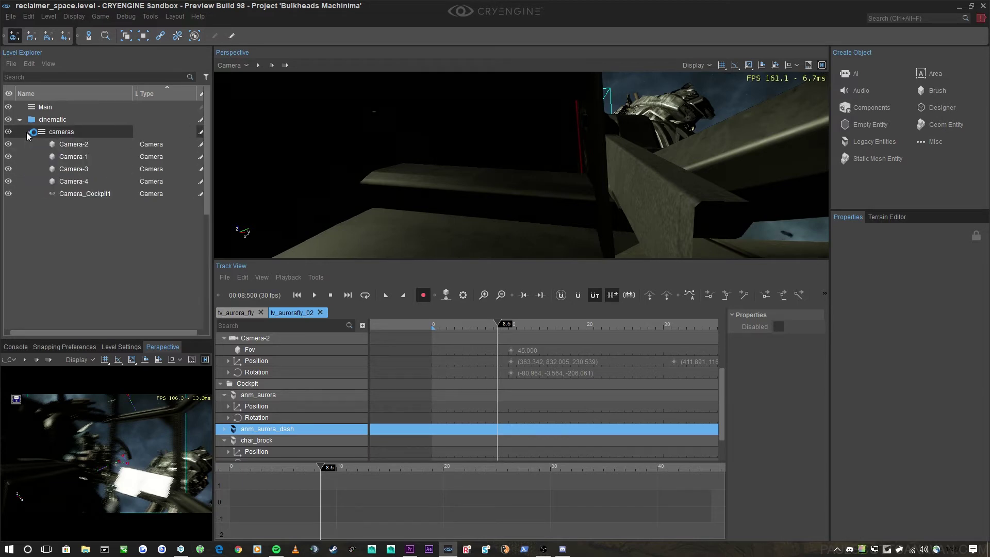
pyautogui.doubleClick(77, 194)
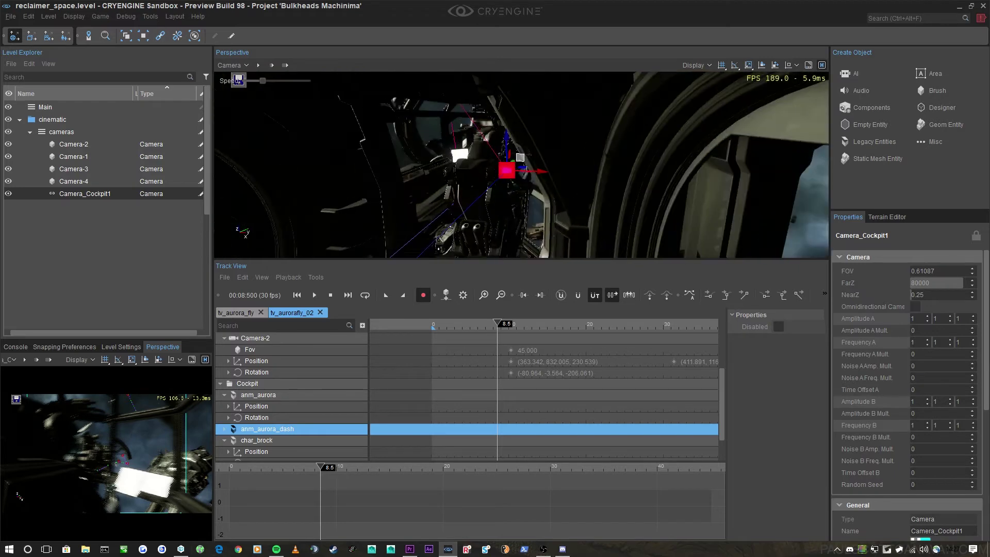
pyautogui.moveTo(606, 160); pyautogui.dragTo(609, 149, button='right')
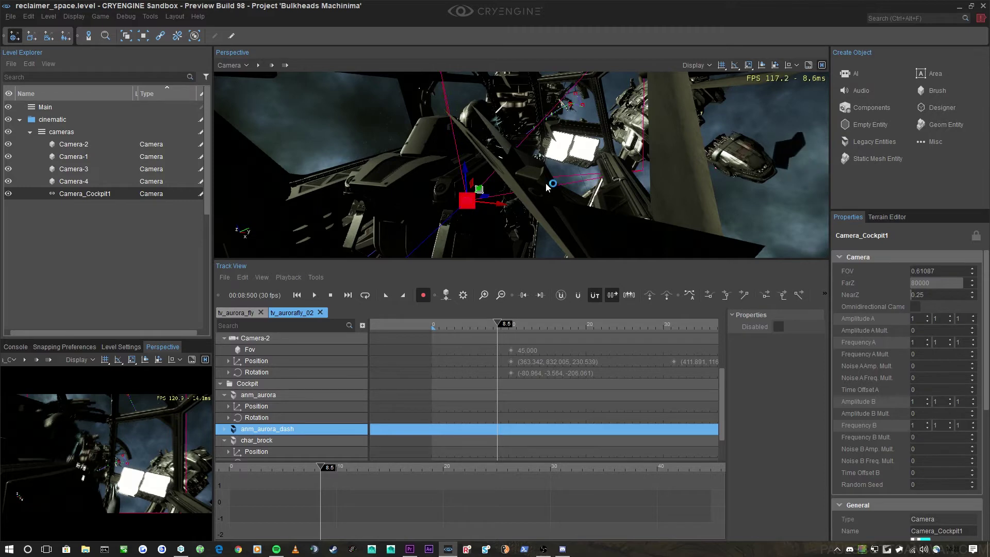
pyautogui.moveTo(546, 183); pyautogui.dragTo(574, 145, button='right')
pyautogui.press('w')
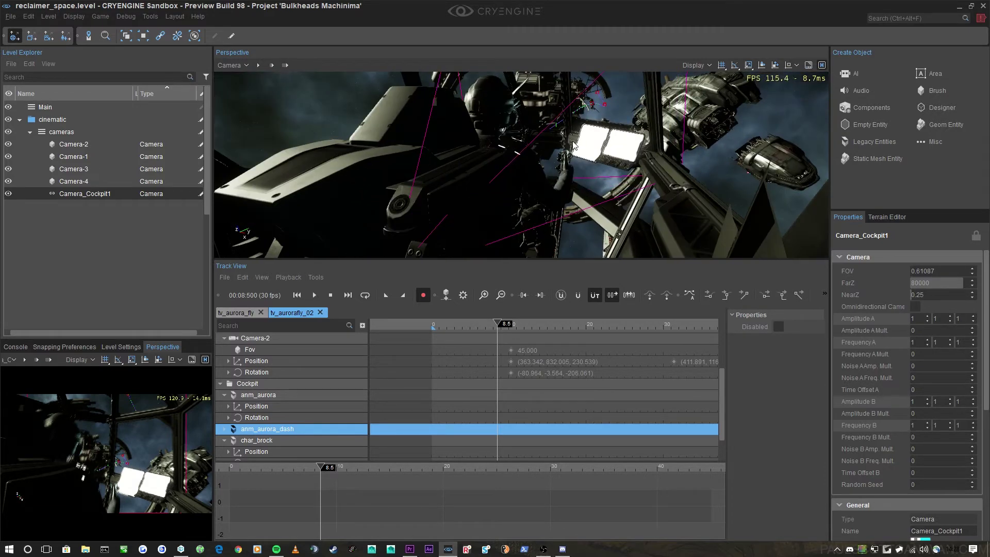
# Step: Switch to Premiere Pro and examine the reference cockpit shots in Seq_Bulkheads_Reclaimer between about 19 and 27 seconds
pyautogui.click(418, 548)
pyautogui.moveTo(611, 367); pyautogui.dragTo(488, 354)
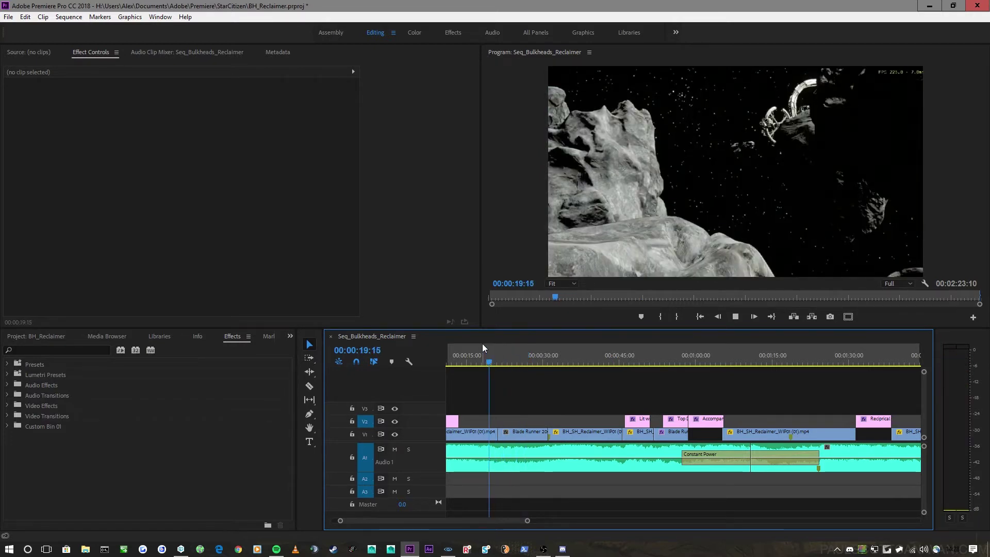
pyautogui.press('space')
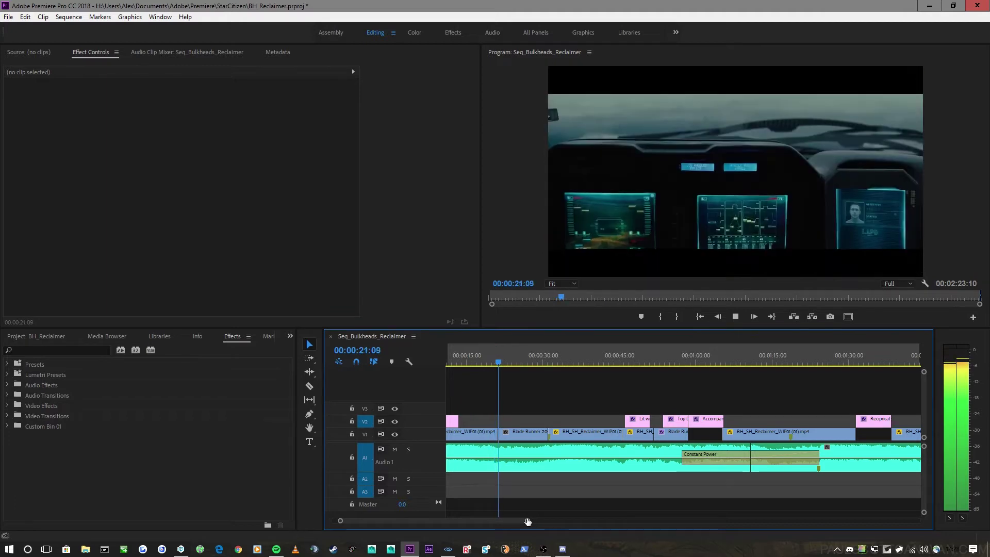
pyautogui.moveTo(527, 522); pyautogui.dragTo(536, 520)
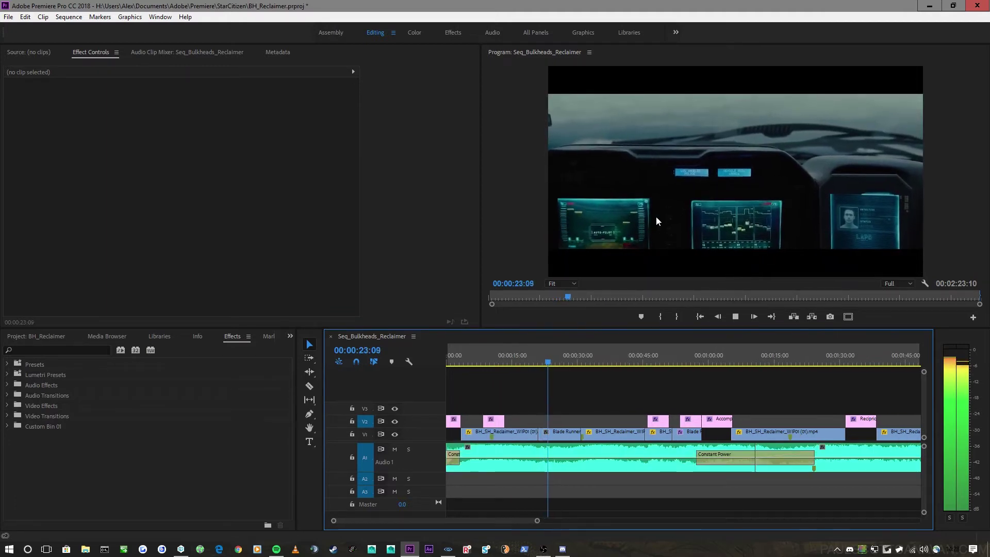
pyautogui.moveTo(572, 364); pyautogui.dragTo(552, 366)
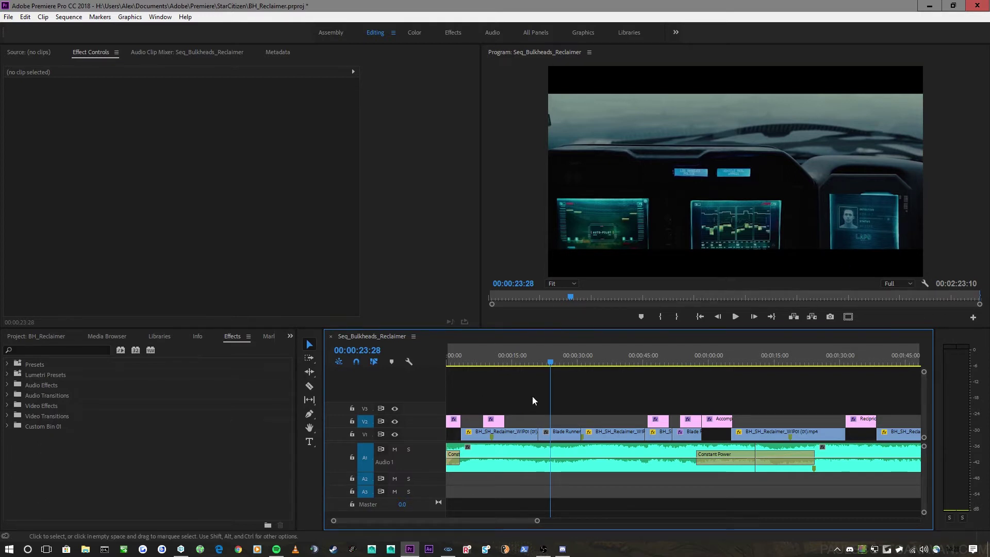
pyautogui.moveTo(551, 363); pyautogui.dragTo(565, 363)
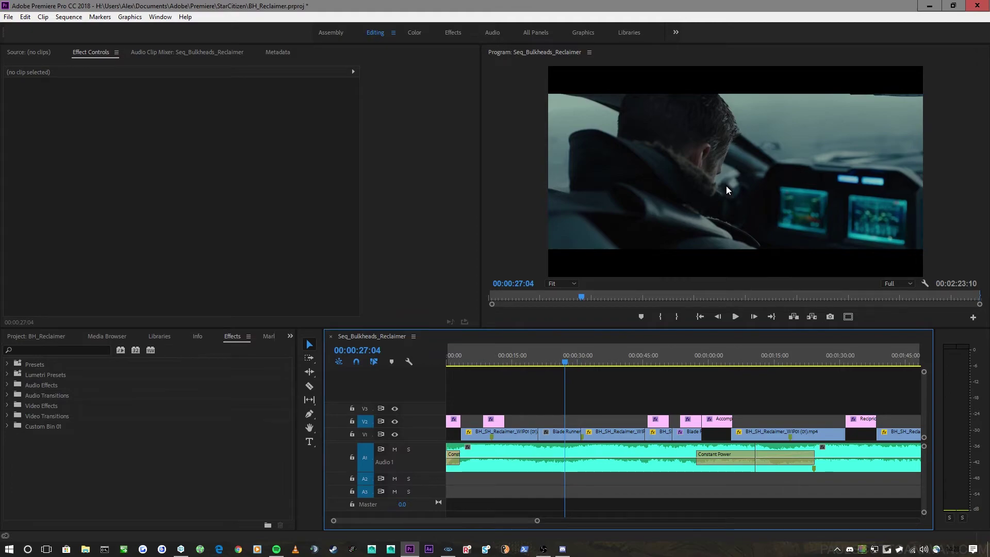
pyautogui.click(931, 6)
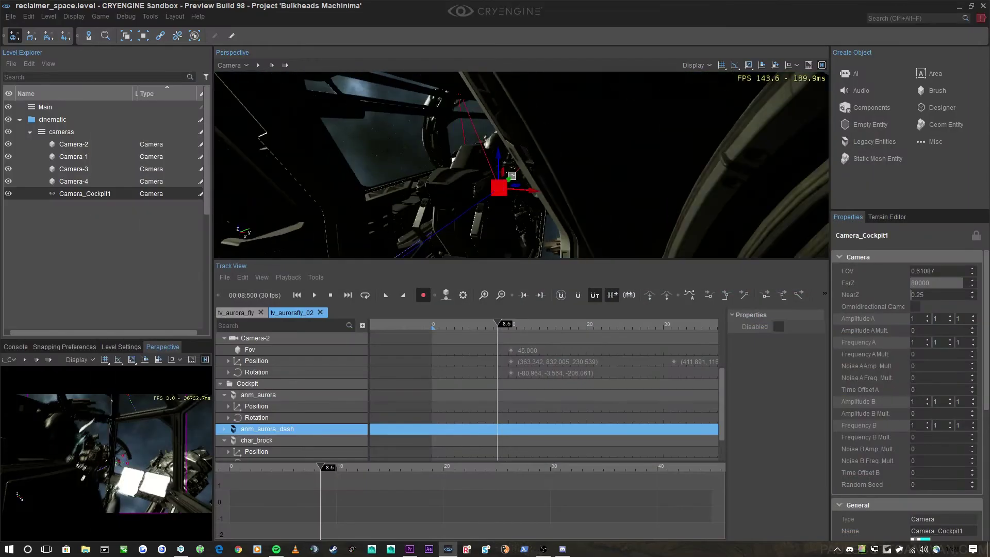
# Step: Collapse the sequence's Cockpit group and add the selected Camera_Cockpit1 to the Cameras group
pyautogui.moveTo(566, 73); pyautogui.dragTo(586, 251, button='right')
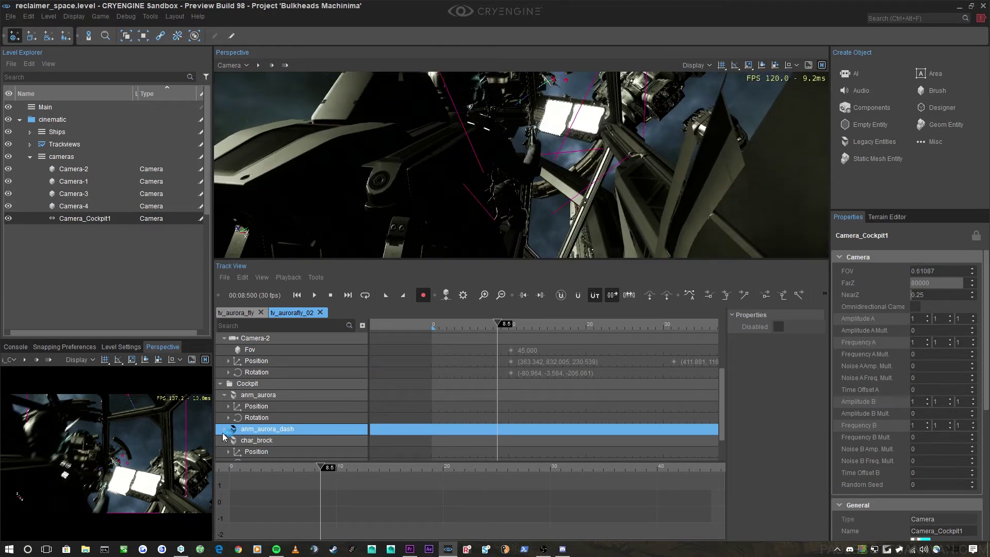
pyautogui.click(220, 386)
pyautogui.click(223, 384)
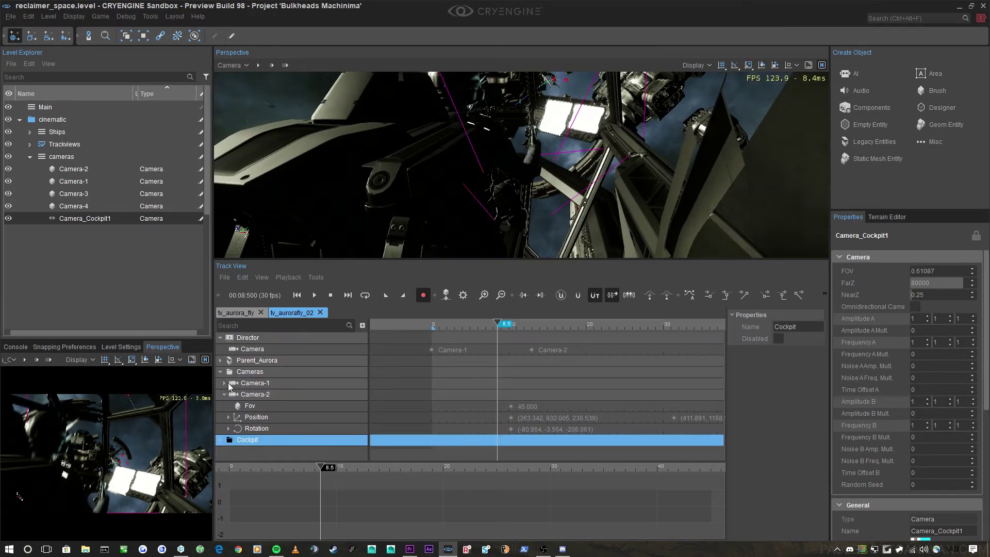
pyautogui.click(255, 371)
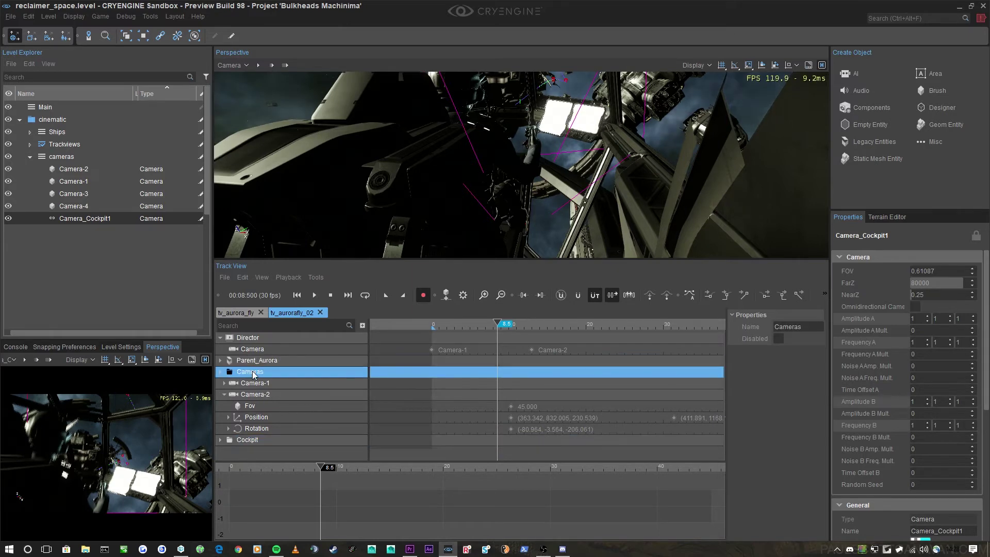
pyautogui.rightClick(254, 370)
pyautogui.click(276, 378)
pyautogui.scroll(-1, 260, 404)
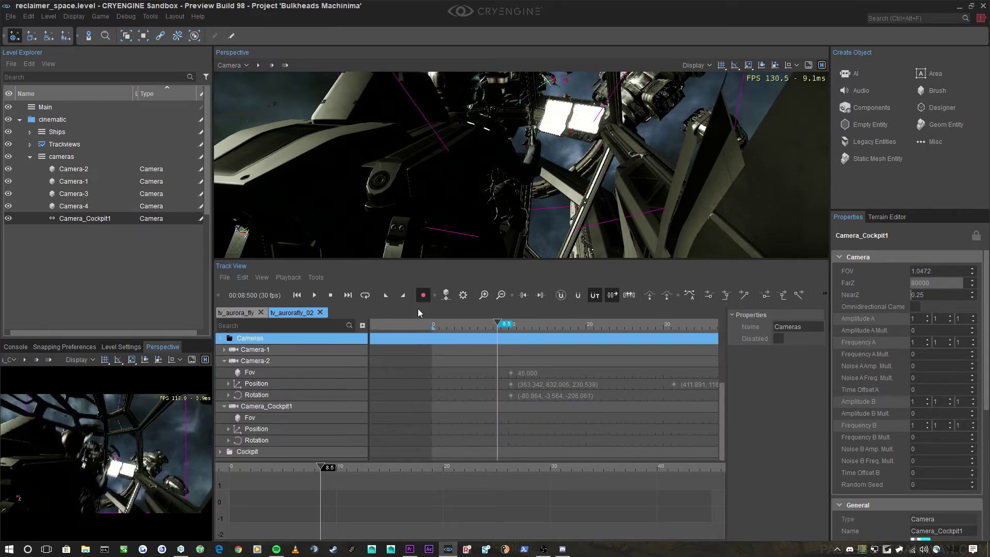
# Step: Move Camera_Cockpit1 slightly inside the cockpit to record a position key at 8.5 seconds
pyautogui.moveTo(540, 190); pyautogui.dragTo(550, 165, button='right')
pyautogui.moveTo(550, 147); pyautogui.dragTo(535, 150)
pyautogui.click(545, 155)
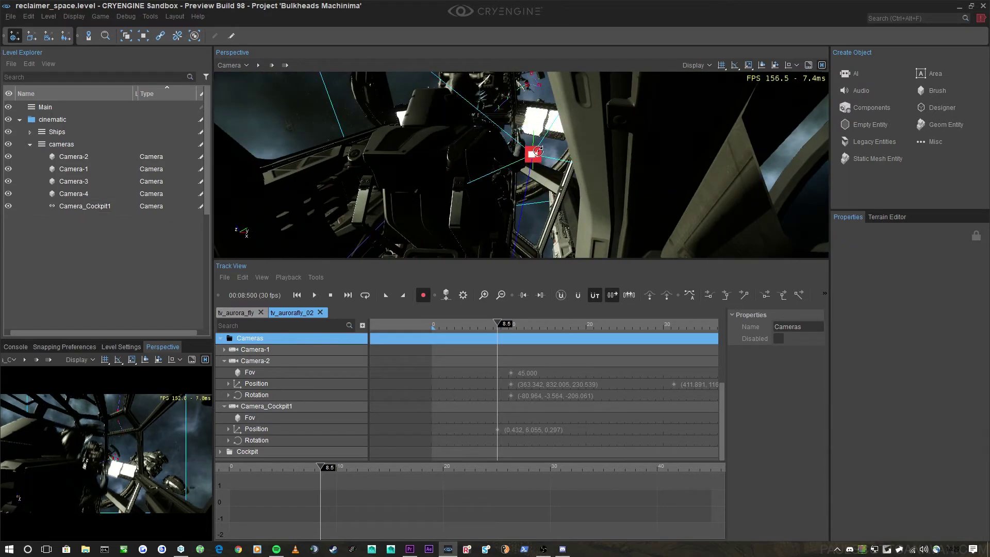
# Step: Rotate Camera_Cockpit1 to record a rotation key at 8.5 seconds and add a Fov key of 60 at about 8.33 seconds
pyautogui.click(539, 172)
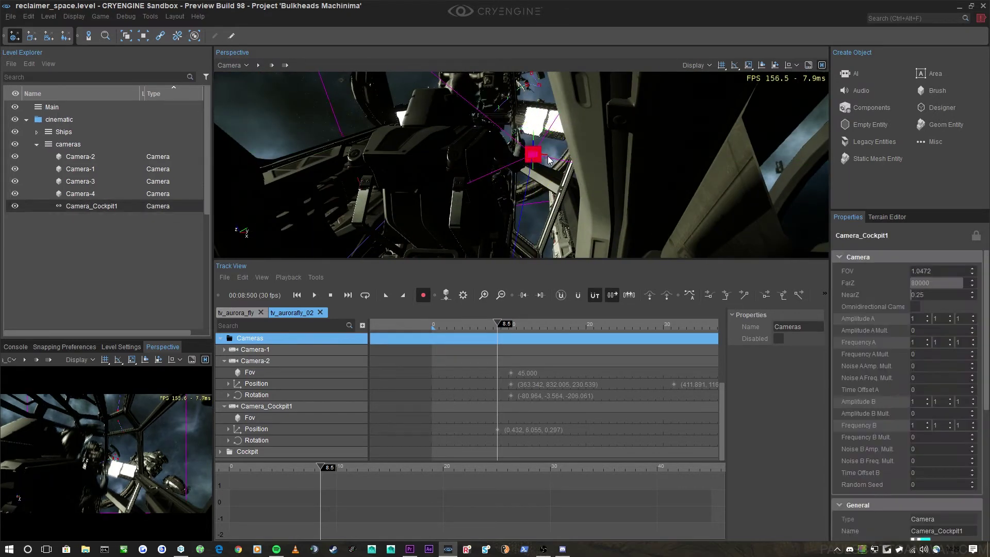
pyautogui.scroll(-3, 512, 438)
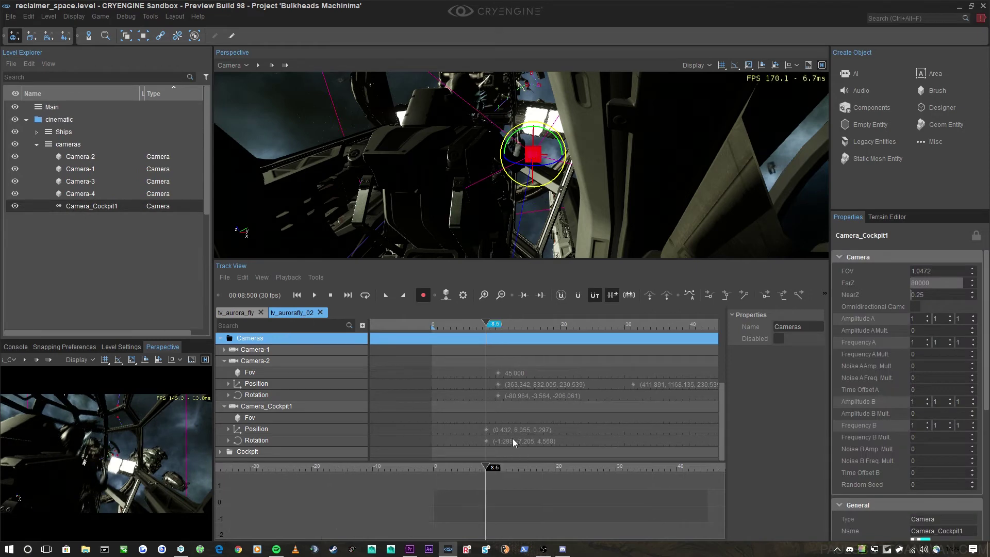
pyautogui.doubleClick(479, 417)
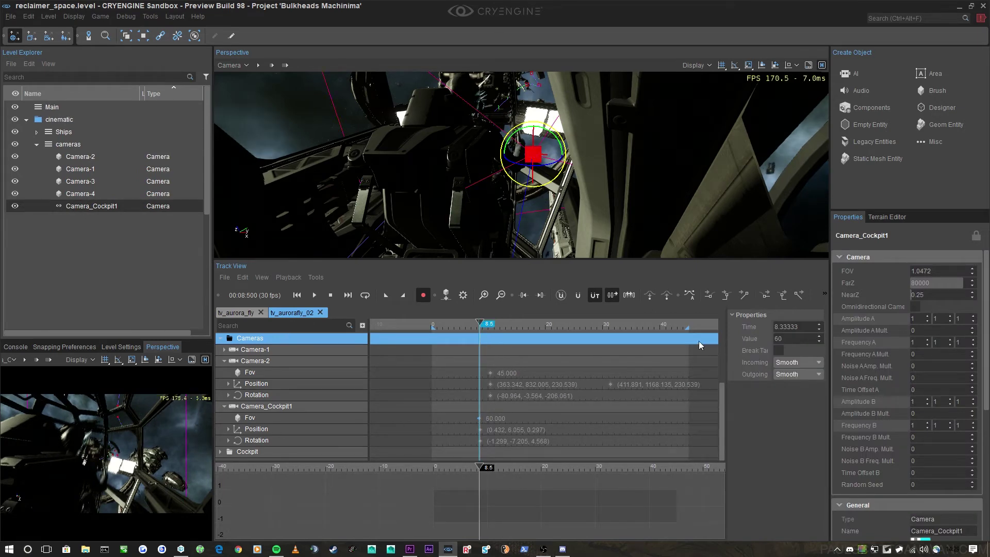
# Step: Set Camera_Cockpit1's Fov key to 45 and move that key to 8.5 seconds
pyautogui.press('Return')
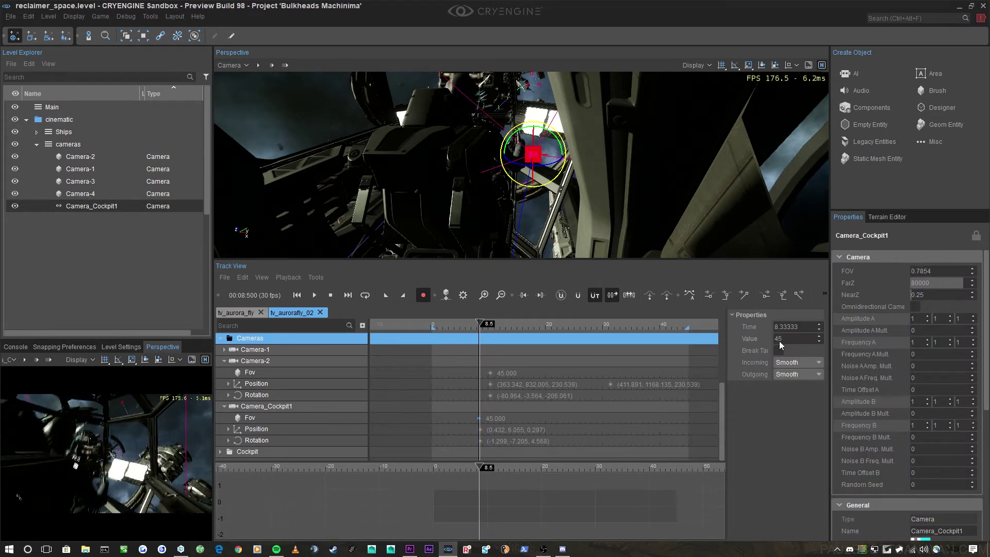
pyautogui.scroll(3, 573, 450)
pyautogui.click(573, 450)
pyautogui.scroll(4, 423, 435)
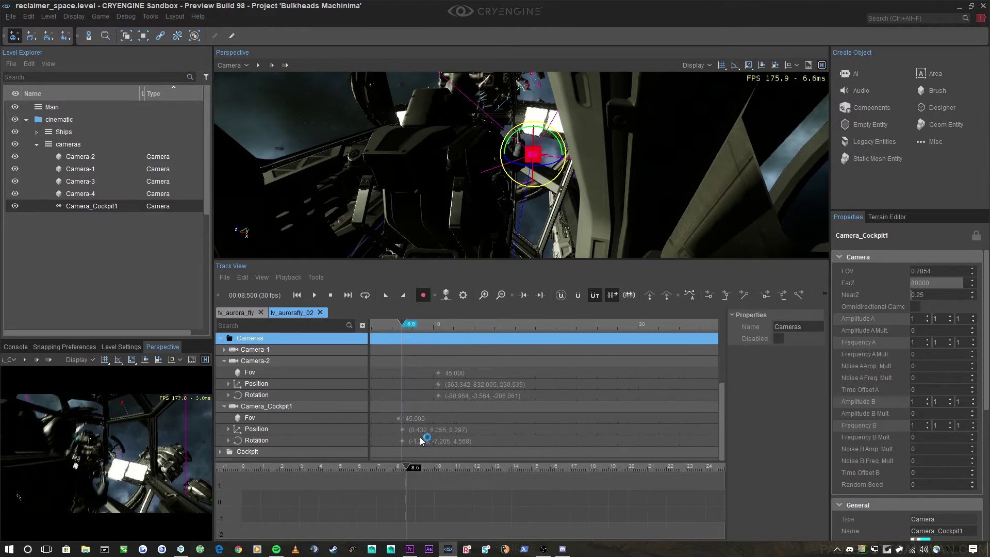
pyautogui.moveTo(381, 425); pyautogui.dragTo(474, 431, button='middle')
pyautogui.click(496, 448)
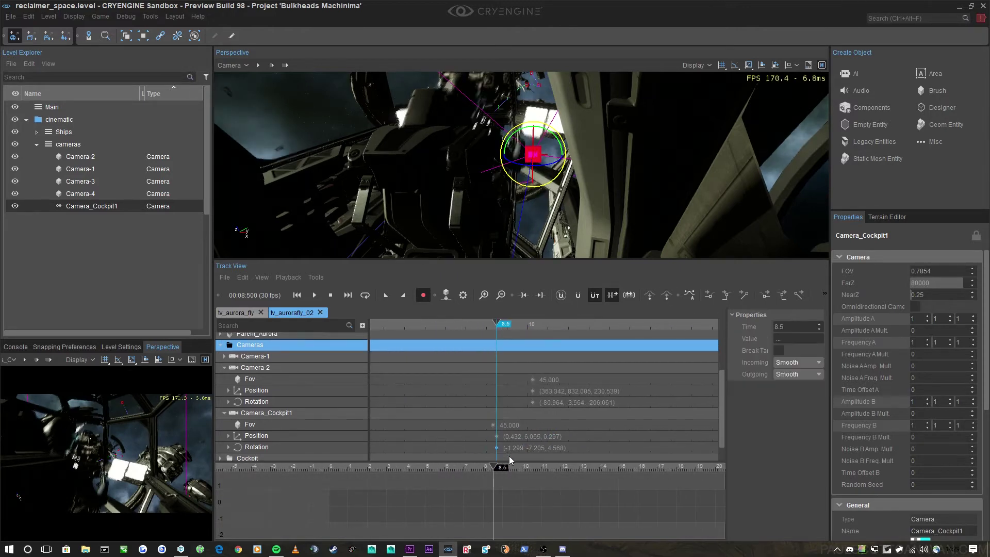
pyautogui.click(491, 425)
pyautogui.scroll(3, 495, 420)
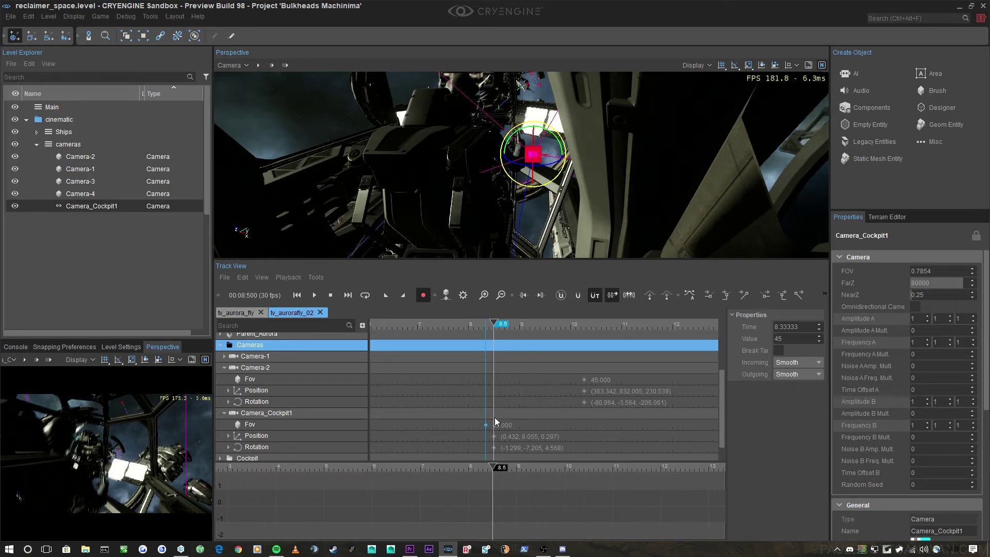
# Step: Move and turn Camera_Cockpit1 inside the cockpit at 8.5 seconds, placing it at about (0.38, 6.31, 0.24) beside the pilot's seat
pyautogui.moveTo(627, 188); pyautogui.dragTo(594, 192, button='right')
pyautogui.press('2')
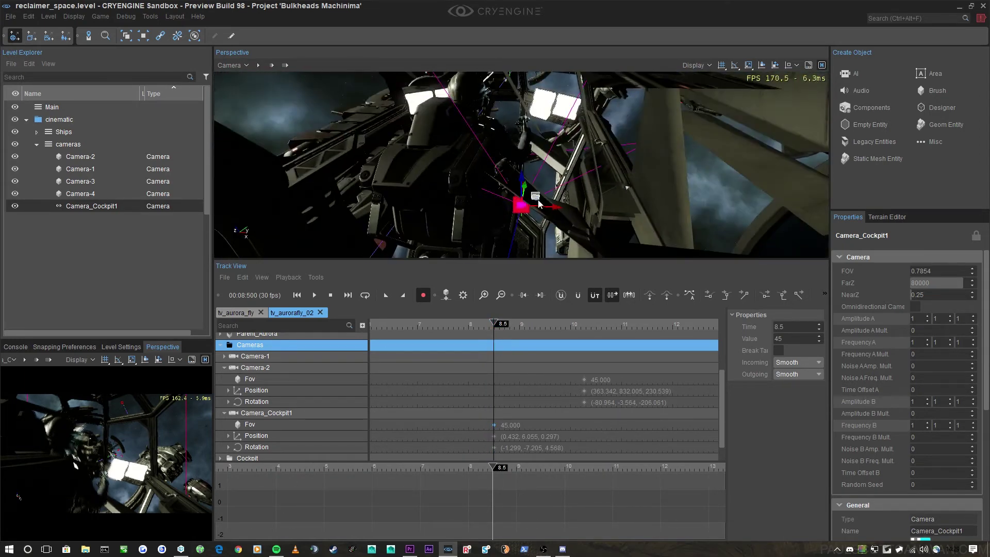
pyautogui.moveTo(535, 196); pyautogui.dragTo(525, 192, button='right')
pyautogui.moveTo(421, 192); pyautogui.dragTo(503, 180)
pyautogui.moveTo(503, 179); pyautogui.dragTo(512, 186, button='right')
pyautogui.moveTo(516, 194); pyautogui.dragTo(508, 207)
pyautogui.moveTo(508, 208); pyautogui.dragTo(463, 184, button='right')
pyautogui.moveTo(564, 192); pyautogui.dragTo(598, 261)
pyautogui.press('3')
pyautogui.press('2')
pyautogui.moveTo(602, 173)
pyautogui.mouseDown(button='right')
pyautogui.moveTo(604, 181)
pyautogui.moveTo(603, 169)
pyautogui.mouseUp(button='right')
pyautogui.moveTo(578, 125); pyautogui.dragTo(533, 54)
pyautogui.press('2')
pyautogui.moveTo(534, 131); pyautogui.dragTo(536, 141, button='right')
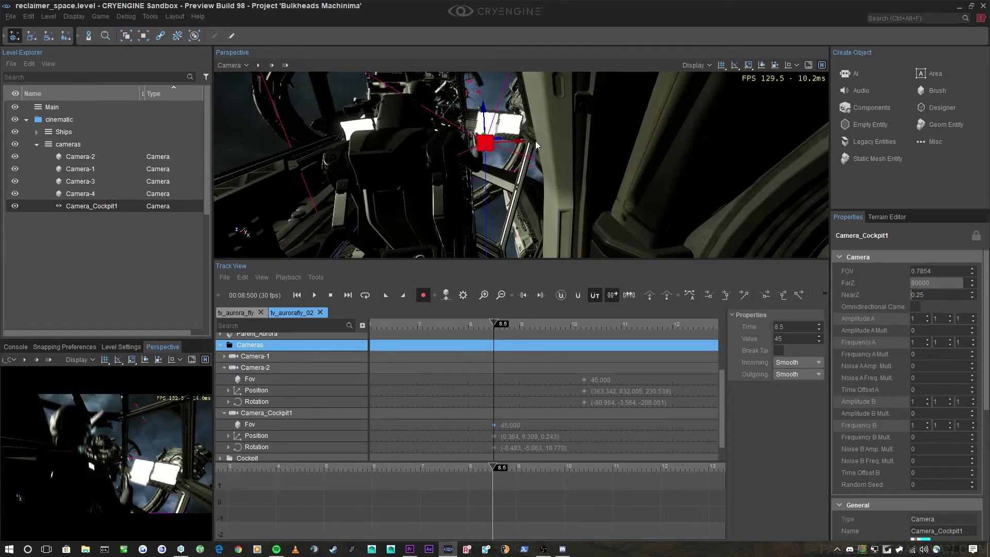
# Step: Rotate Camera_Cockpit1 at 8.5 seconds to about (-1.1, 4.73, -4.88)
pyautogui.moveTo(485, 164); pyautogui.dragTo(486, 175)
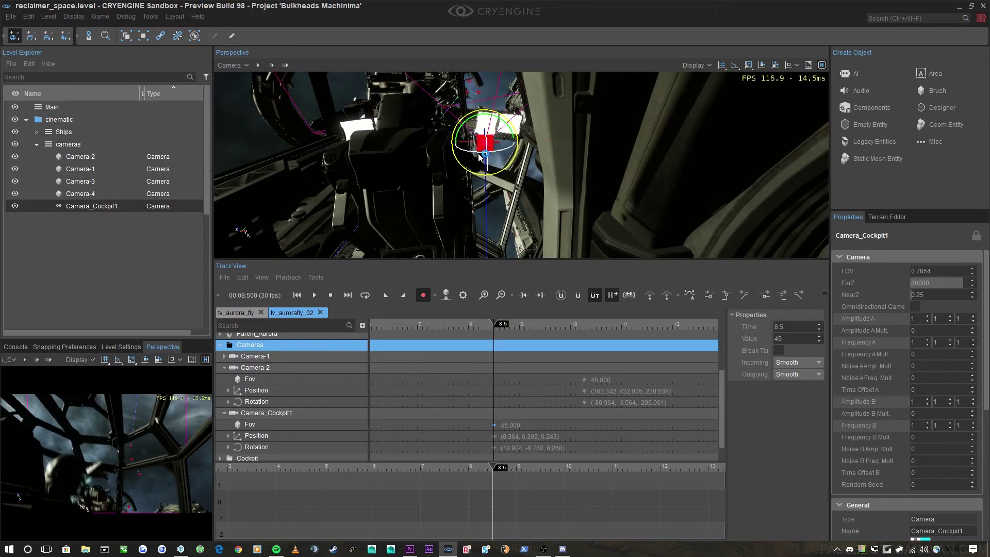
pyautogui.hotkey('ctrl', 'z')
pyautogui.moveTo(490, 174); pyautogui.dragTo(518, 212, button='right')
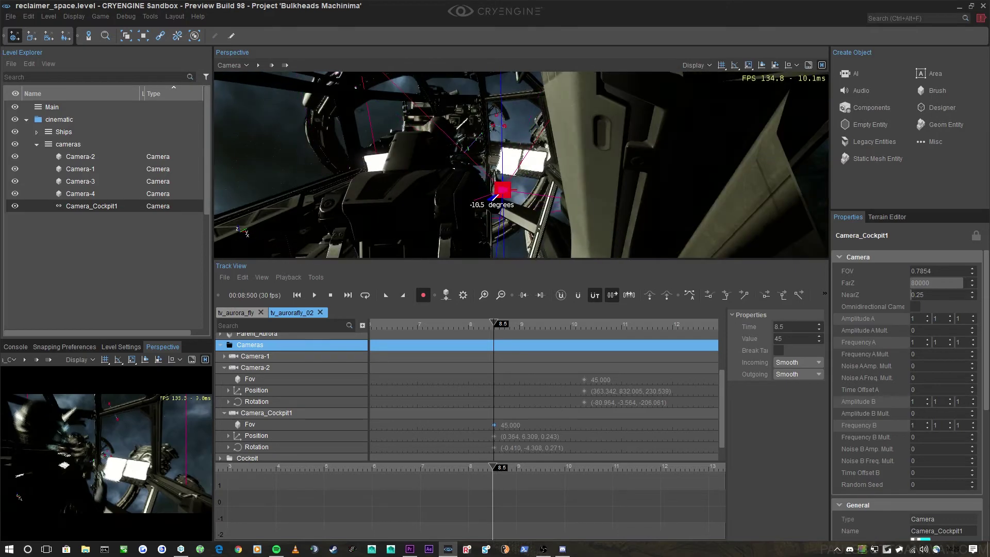
pyautogui.moveTo(495, 197); pyautogui.dragTo(488, 199)
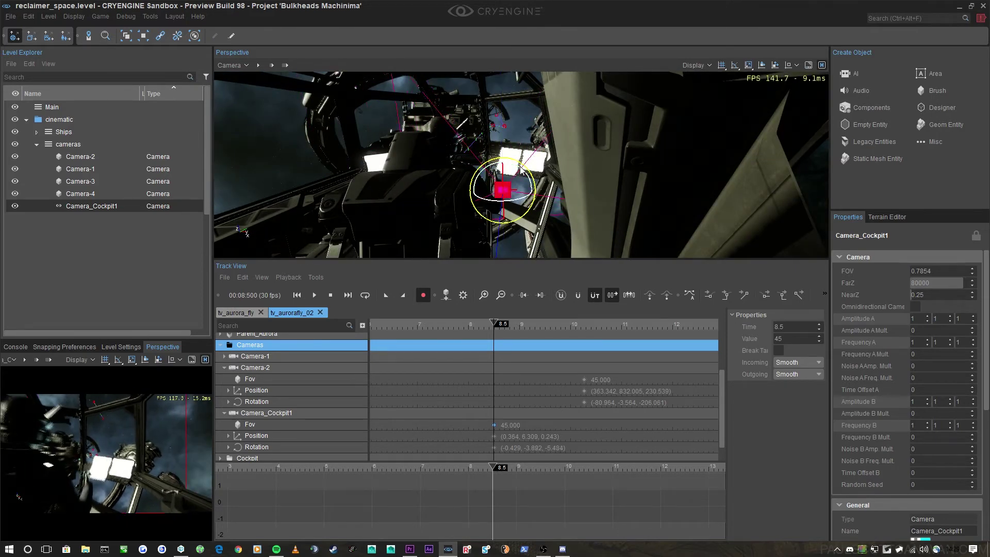
pyautogui.moveTo(520, 169); pyautogui.dragTo(582, 186)
pyautogui.press('q')
pyautogui.moveTo(598, 190); pyautogui.dragTo(562, 181, button='right')
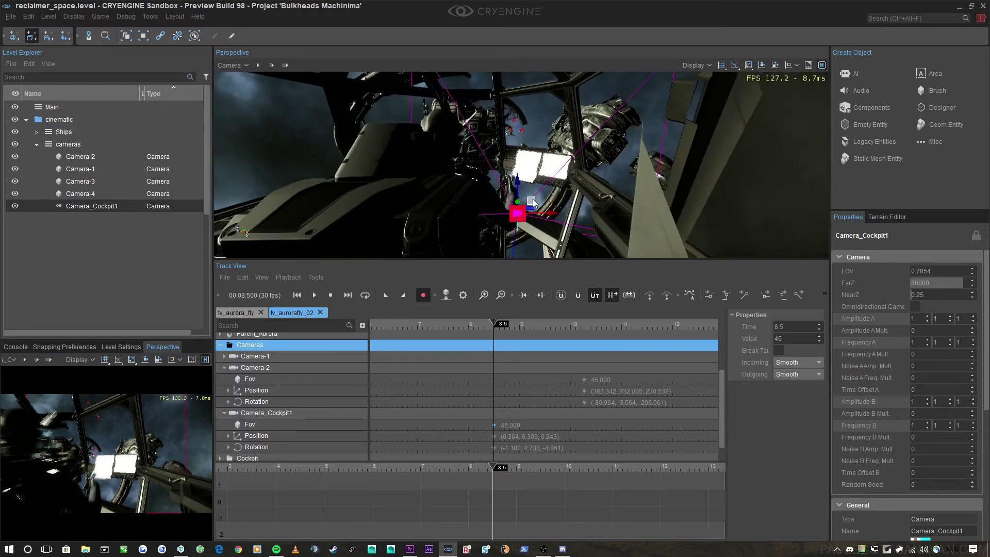
# Step: Move Camera_Cockpit1 to about (0.349, 6.311, 0.222) and rotate it to about (-0.97, 4.76, -3.26) at 8.5 seconds
pyautogui.moveTo(533, 202)
pyautogui.mouseDown()
pyautogui.moveTo(518, 189)
pyautogui.moveTo(512, 203)
pyautogui.moveTo(528, 215)
pyautogui.mouseUp()
pyautogui.moveTo(529, 216); pyautogui.dragTo(536, 214, button='right')
pyautogui.press('w')
pyautogui.press('s')
pyautogui.press('3')
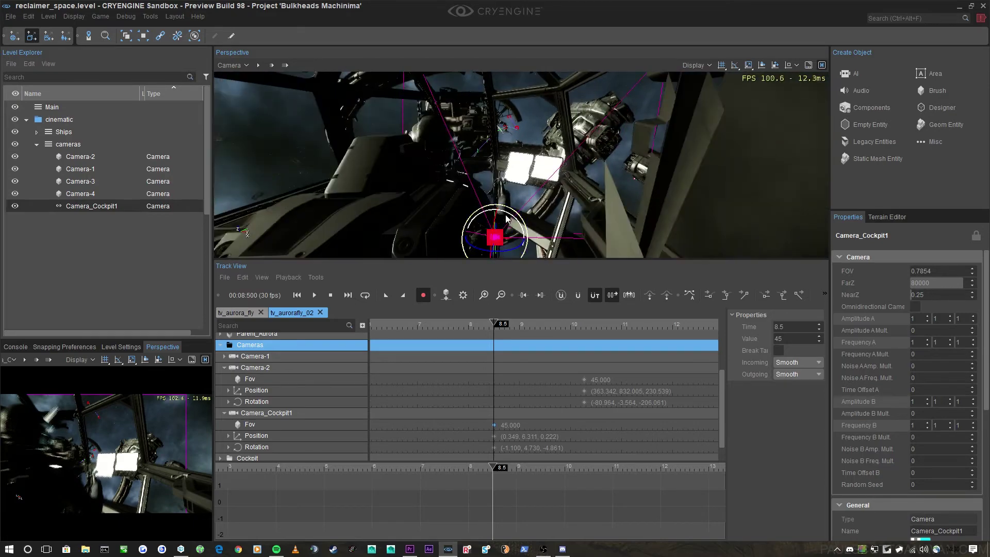
pyautogui.moveTo(506, 250); pyautogui.dragTo(507, 250)
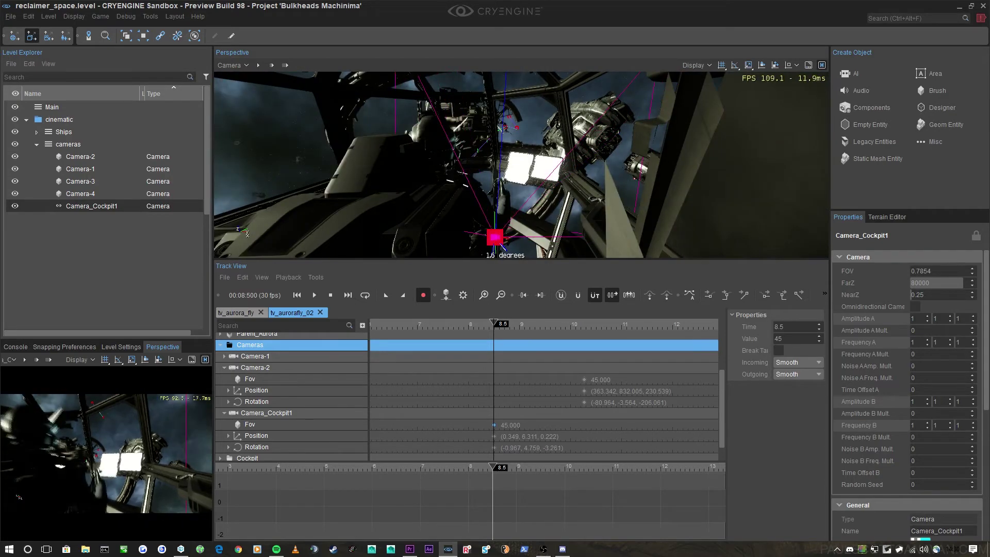
pyautogui.moveTo(590, 192); pyautogui.dragTo(592, 186, button='right')
pyautogui.press('2')
pyautogui.press('s')
pyautogui.press('d')
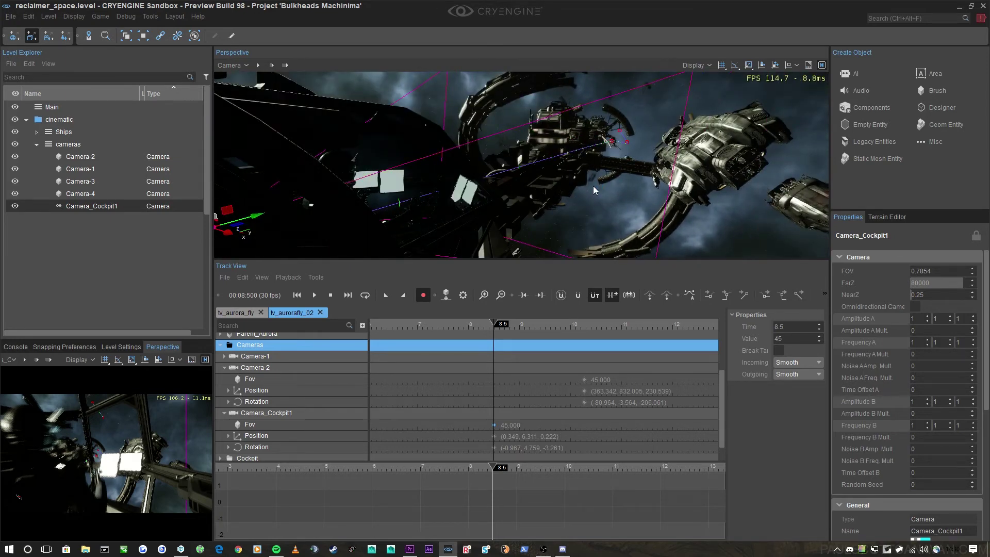
pyautogui.press('s')
pyautogui.moveTo(593, 186); pyautogui.dragTo(589, 187, button='right')
pyautogui.press('w')
pyautogui.moveTo(634, 190); pyautogui.dragTo(387, 202)
pyautogui.press('w')
pyautogui.moveTo(476, 184); pyautogui.dragTo(477, 184, button='right')
pyautogui.hotkey('ctrl', 'z')
# Step: Raise Camera_Cockpit1 to about 0.303 in height at 8.5 seconds
pyautogui.press('d')
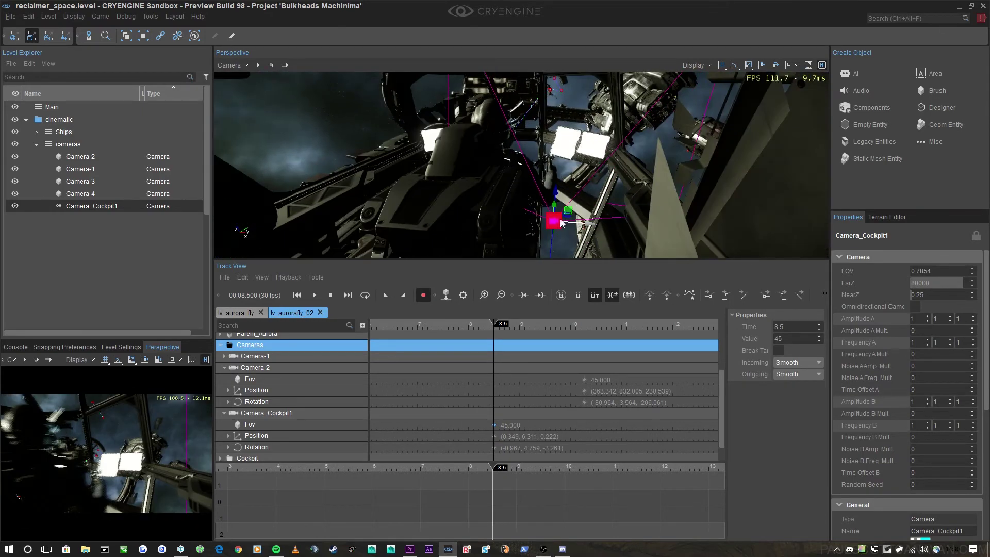
pyautogui.moveTo(553, 212); pyautogui.dragTo(555, 186)
pyautogui.press('3')
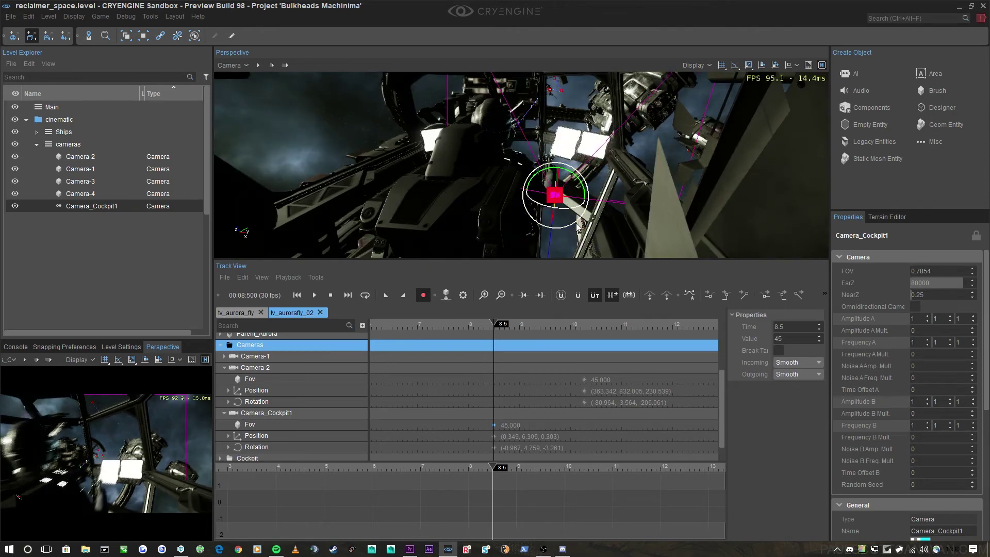
# Step: Switch to Premiere Pro, scrub through the reference cockpit footage and return to the CRYENGINE Sandbox
pyautogui.click(410, 549)
pyautogui.moveTo(593, 360); pyautogui.dragTo(758, 364)
pyautogui.click(930, 6)
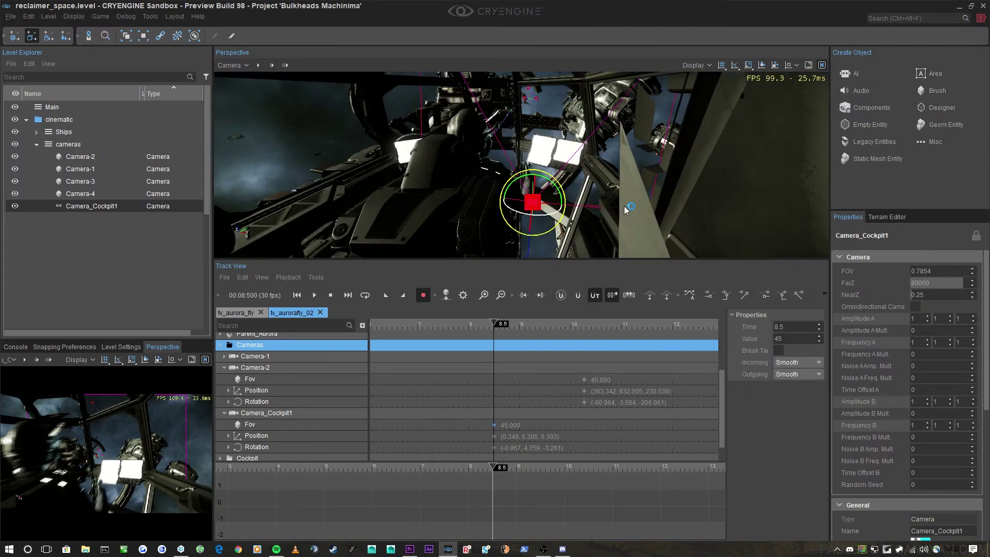
# Step: Rotate Camera_Cockpit1 at 8.5 seconds to about (-6.47, 4.16, -3.81)
pyautogui.moveTo(609, 197); pyautogui.dragTo(592, 134, button='right')
pyautogui.moveTo(558, 197); pyautogui.dragTo(563, 203, button='right')
pyautogui.click(539, 214)
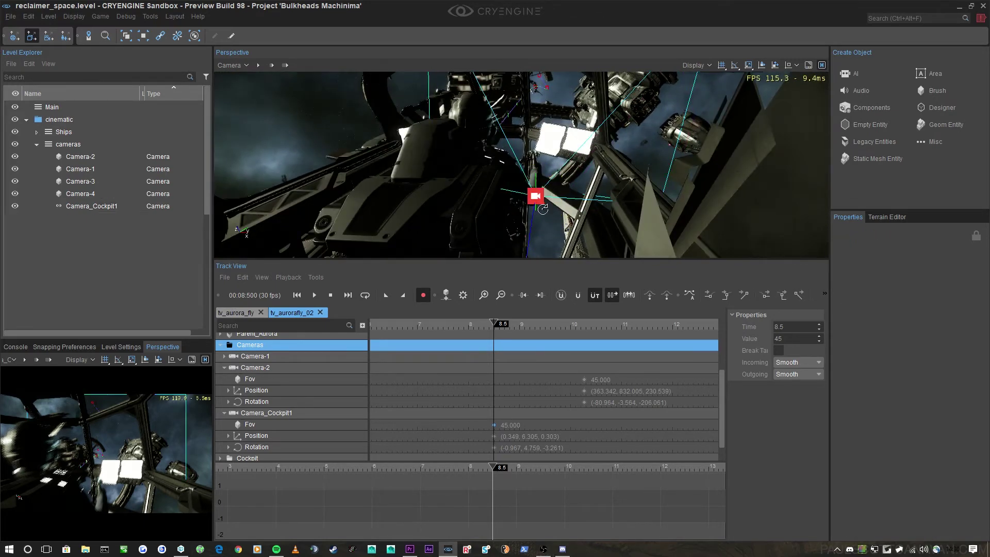
pyautogui.click(537, 199)
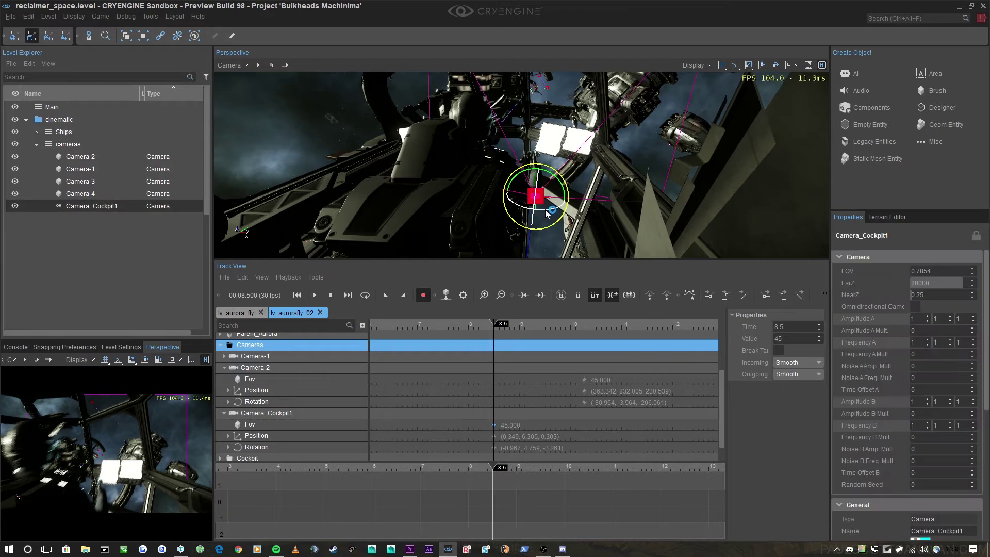
pyautogui.click(547, 211)
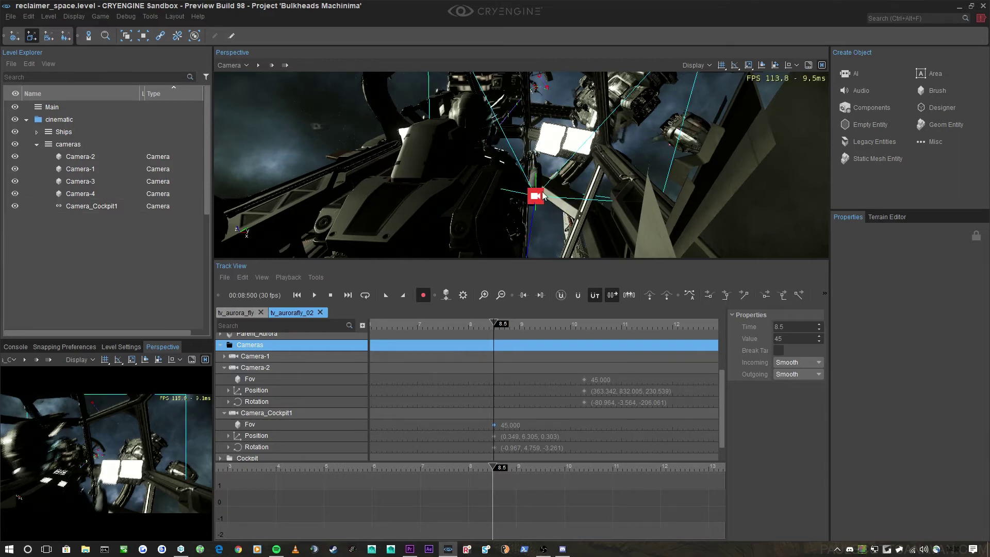
pyautogui.click(537, 196)
pyautogui.scroll(5, 538, 196)
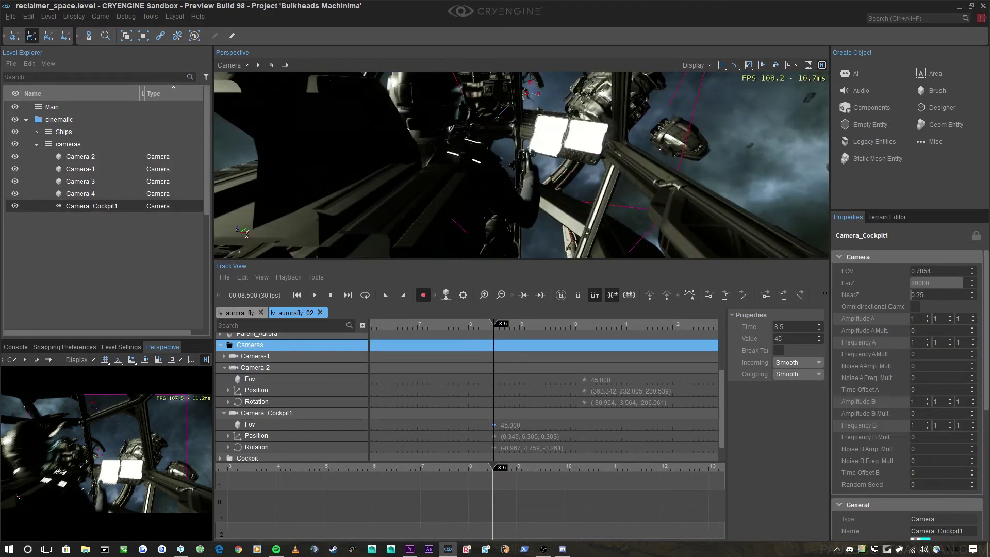
pyautogui.scroll(-5, 537, 231)
pyautogui.moveTo(534, 202); pyautogui.dragTo(542, 179)
# Step: Record a Camera_Cockpit1 position key at 9.4 seconds by moving the camera to about (0.473, 6.464, 0.290)
pyautogui.moveTo(515, 324); pyautogui.dragTo(539, 324)
pyautogui.moveTo(578, 209); pyautogui.dragTo(426, 121, button='right')
pyautogui.press('w')
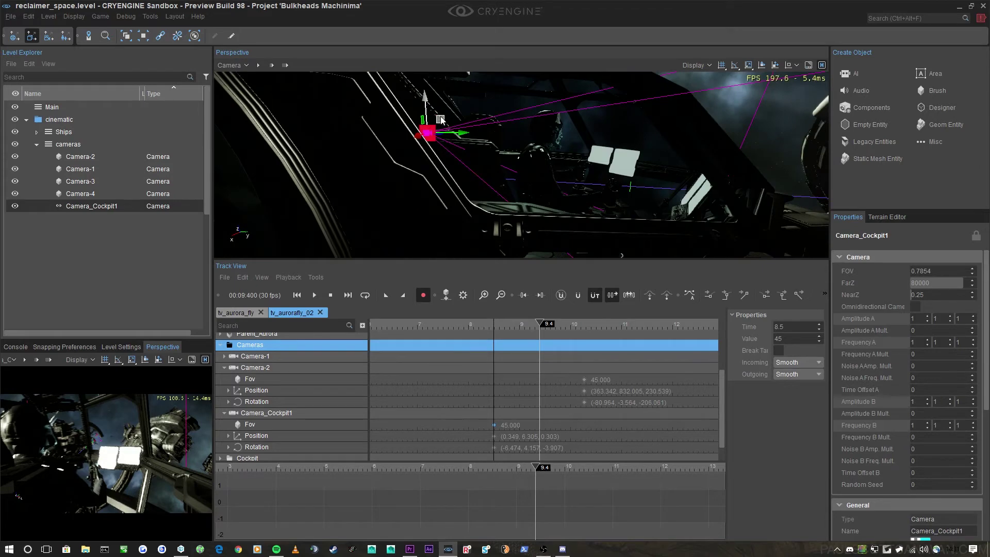
pyautogui.moveTo(441, 119); pyautogui.dragTo(468, 123)
pyautogui.press('a')
pyautogui.moveTo(468, 123); pyautogui.dragTo(536, 137, button='right')
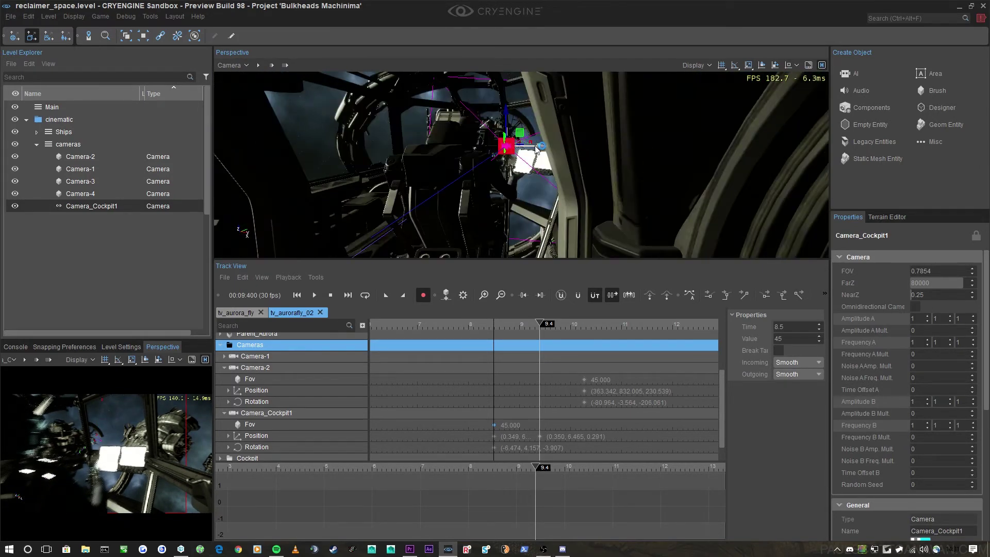
pyautogui.moveTo(537, 149); pyautogui.dragTo(563, 147)
# Step: Record a Camera_Cockpit1 rotation key at 9.4 seconds by rotating the camera to about (-1.19, 5.04, 14.59)
pyautogui.moveTo(563, 146); pyautogui.dragTo(517, 217, button='right')
pyautogui.press('w')
pyautogui.press('3')
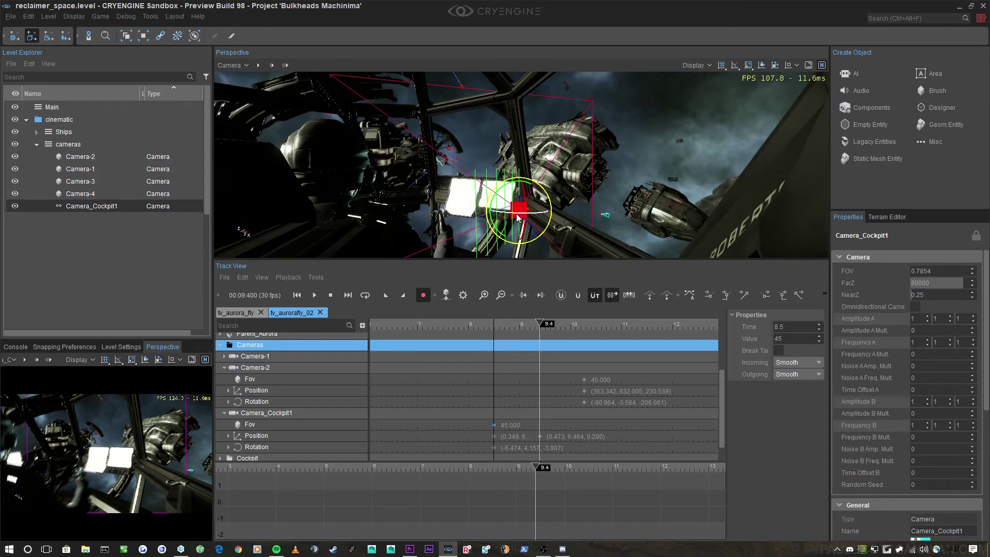
pyautogui.moveTo(517, 218); pyautogui.dragTo(519, 216)
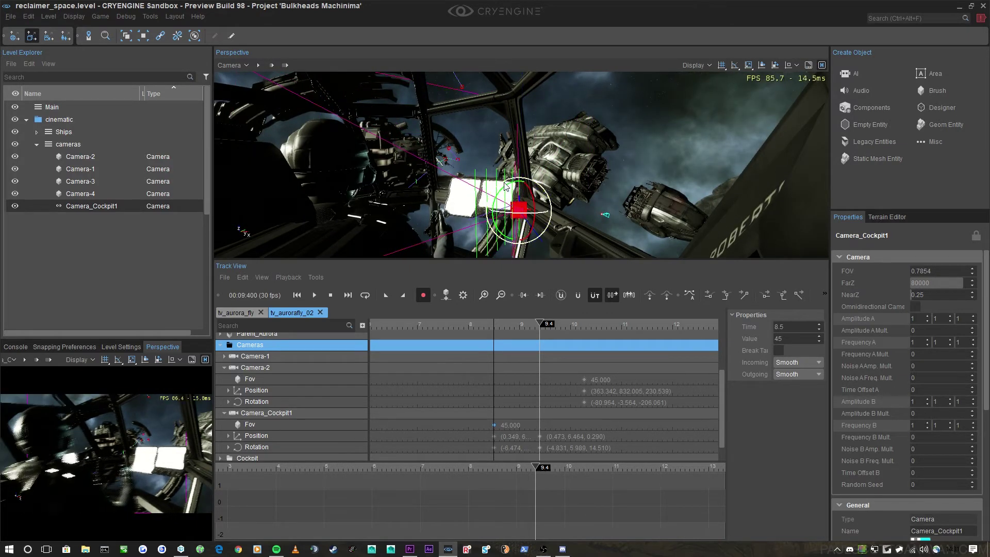
pyautogui.moveTo(505, 187); pyautogui.dragTo(512, 191)
pyautogui.moveTo(591, 168); pyautogui.dragTo(592, 169, button='right')
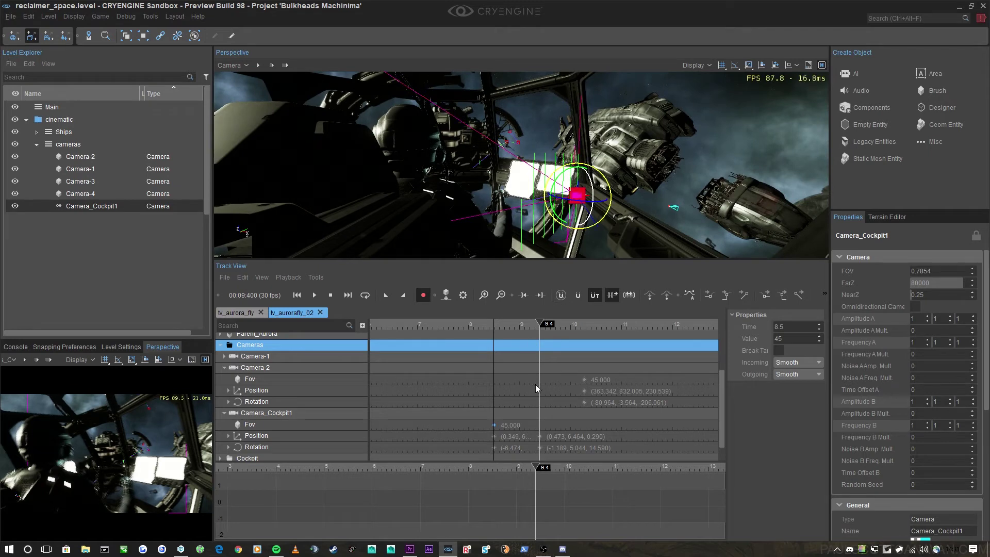
# Step: Move Camera_Cockpit1's 9.4-second position and rotation keys to about 10.27 seconds and play the camera move from about 8.5 seconds
pyautogui.moveTo(531, 432)
pyautogui.mouseDown()
pyautogui.moveTo(544, 463)
pyautogui.moveTo(543, 444)
pyautogui.mouseUp()
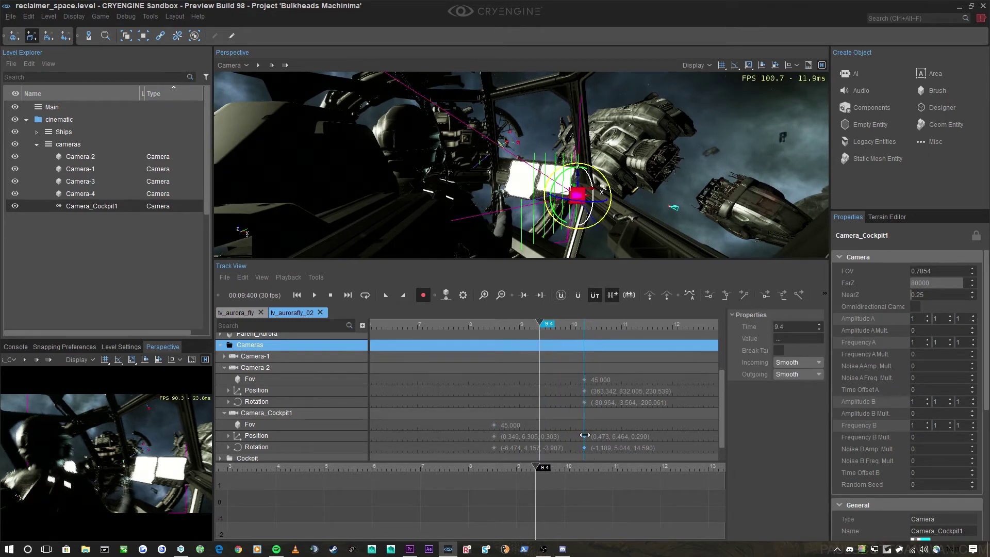
pyautogui.click(584, 436)
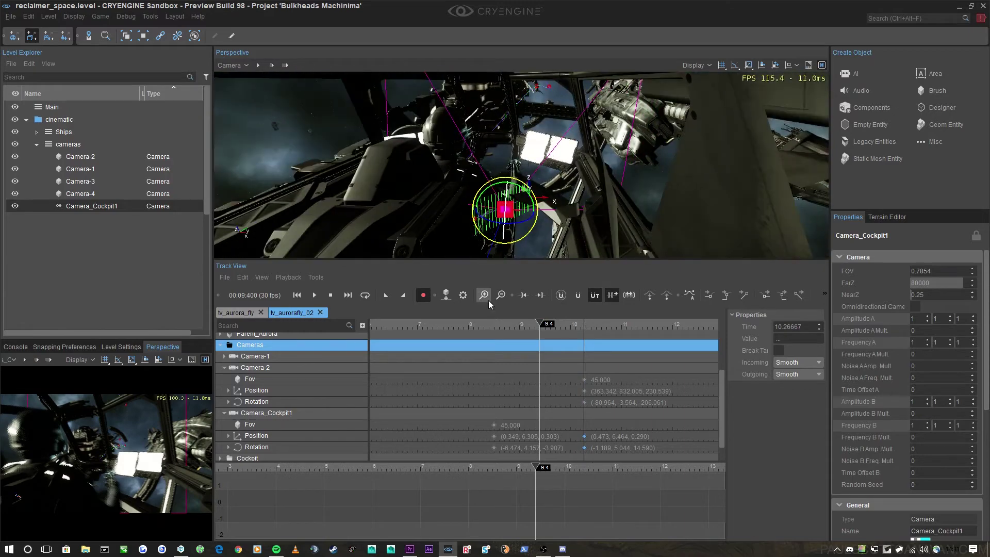
pyautogui.click(539, 297)
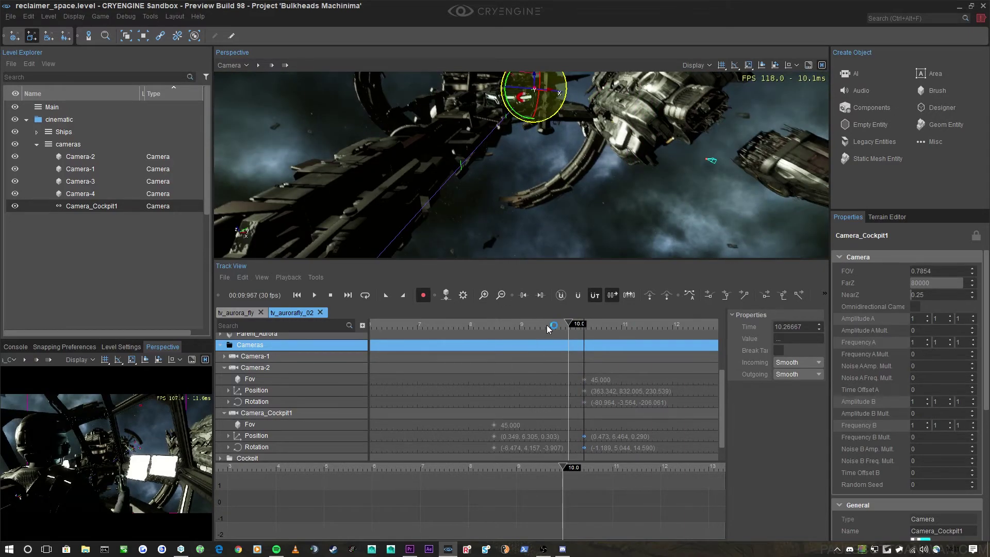
pyautogui.moveTo(546, 328); pyautogui.dragTo(494, 334)
pyautogui.press('space')
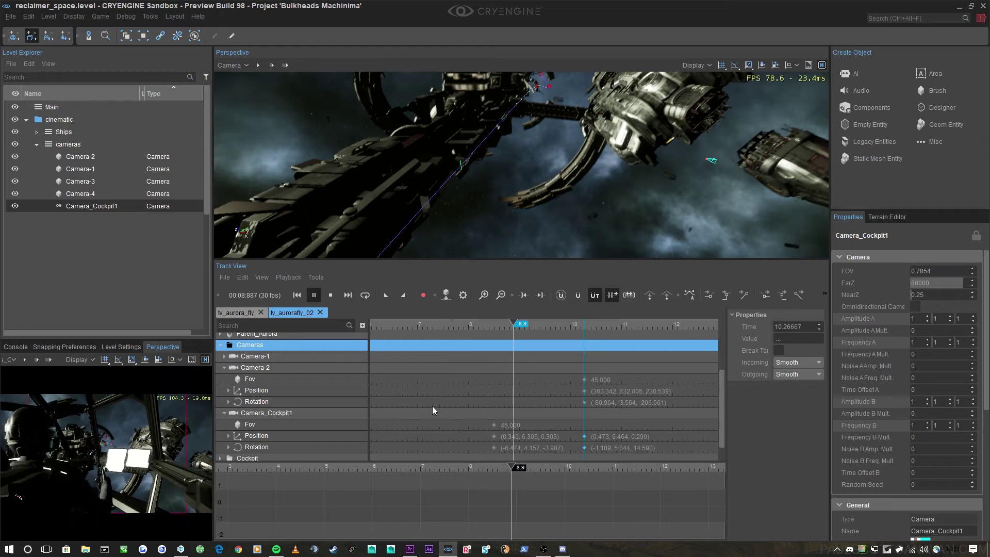
# Step: Show Camera_Cockpit1's rotation curves in an enlarged curve editor and lower the Z rotation key at 10.27 seconds to about 2.86
pyautogui.click(432, 446)
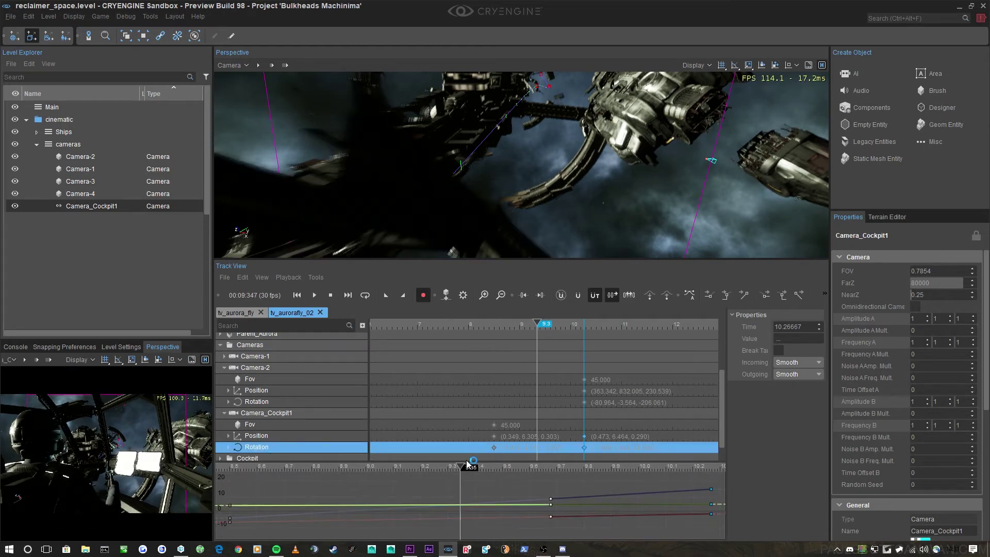
pyautogui.moveTo(467, 463); pyautogui.dragTo(469, 386)
pyautogui.moveTo(571, 421); pyautogui.dragTo(603, 450)
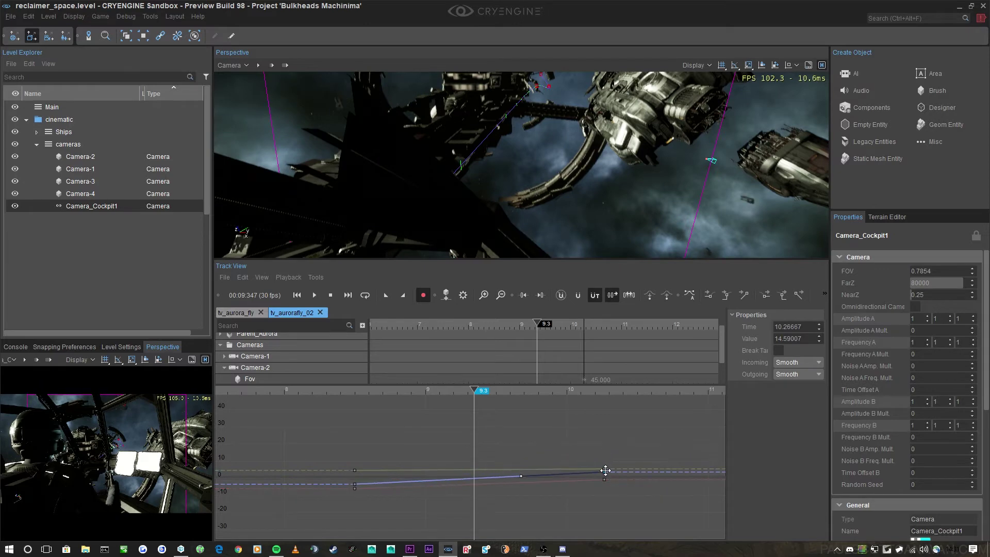
pyautogui.scroll(3, 596, 503)
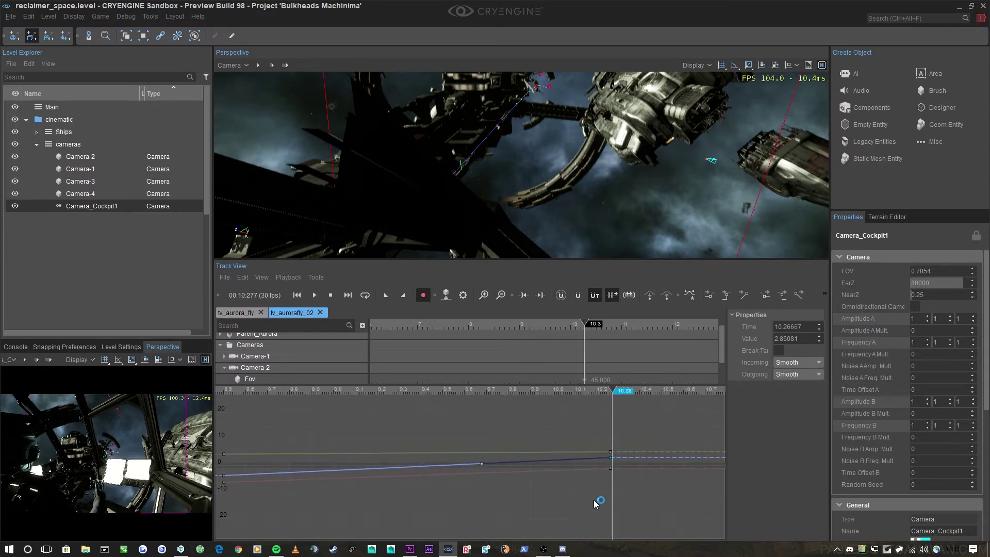
pyautogui.moveTo(620, 462); pyautogui.dragTo(612, 466)
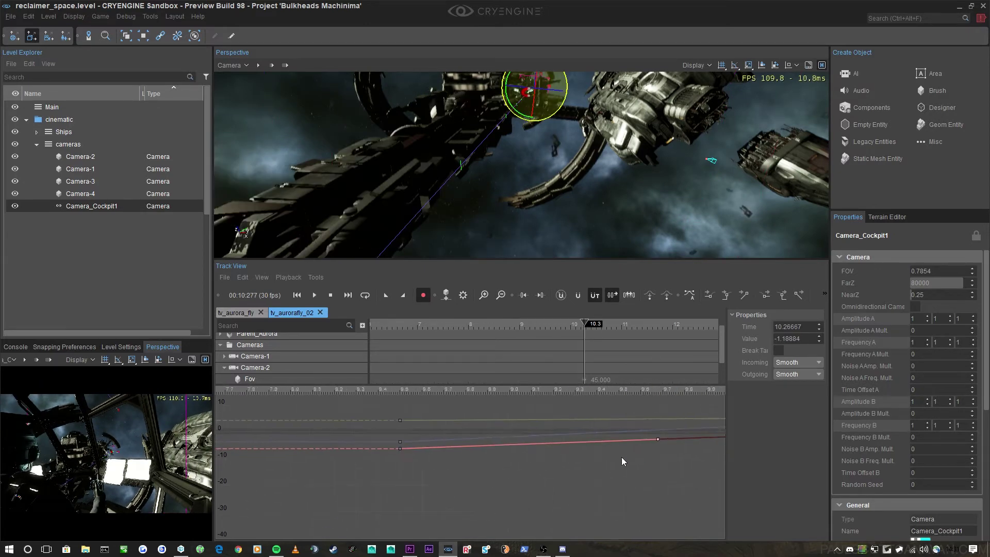
# Step: Raise the X and Z rotation keys at 8.5 seconds, with Z at about -0.80, and play the camera move from there
pyautogui.moveTo(428, 447)
pyautogui.mouseDown()
pyautogui.moveTo(411, 448)
pyautogui.moveTo(414, 435)
pyautogui.mouseUp()
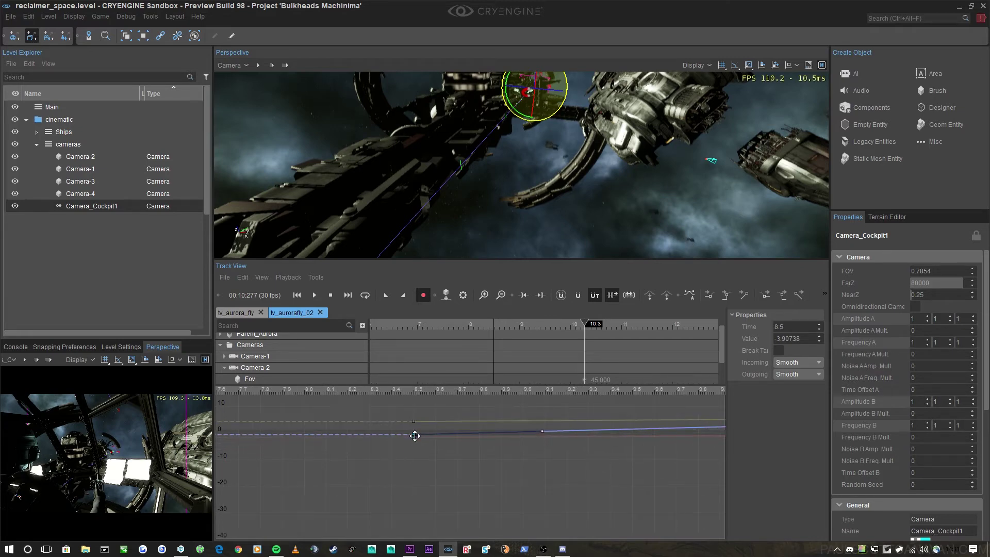
pyautogui.click(421, 390)
pyautogui.press('space')
pyautogui.click(422, 391)
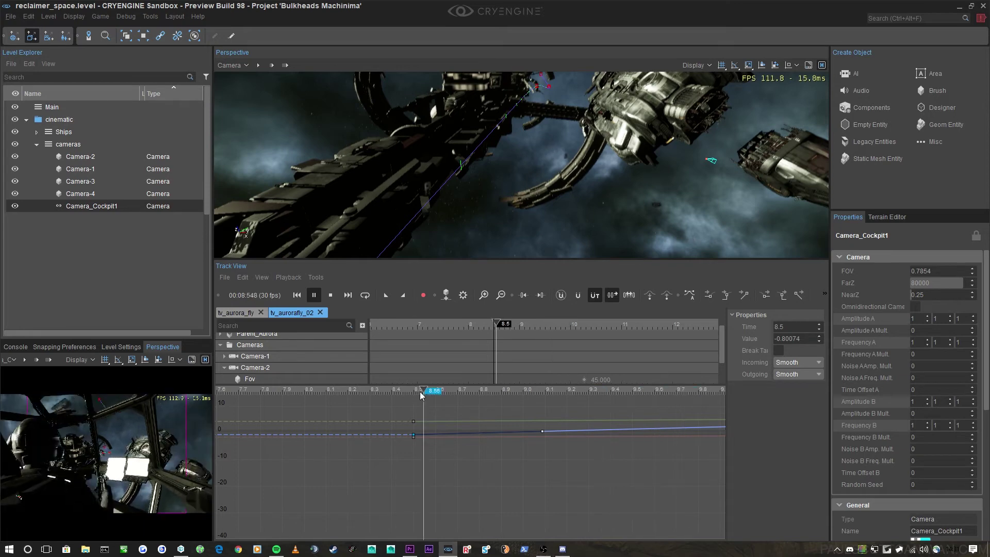
# Step: Set Camera_Cockpit1's Fov key at 8.5 seconds to 30 and play the camera move from there
pyautogui.scroll(-1, 304, 374)
pyautogui.click(310, 366)
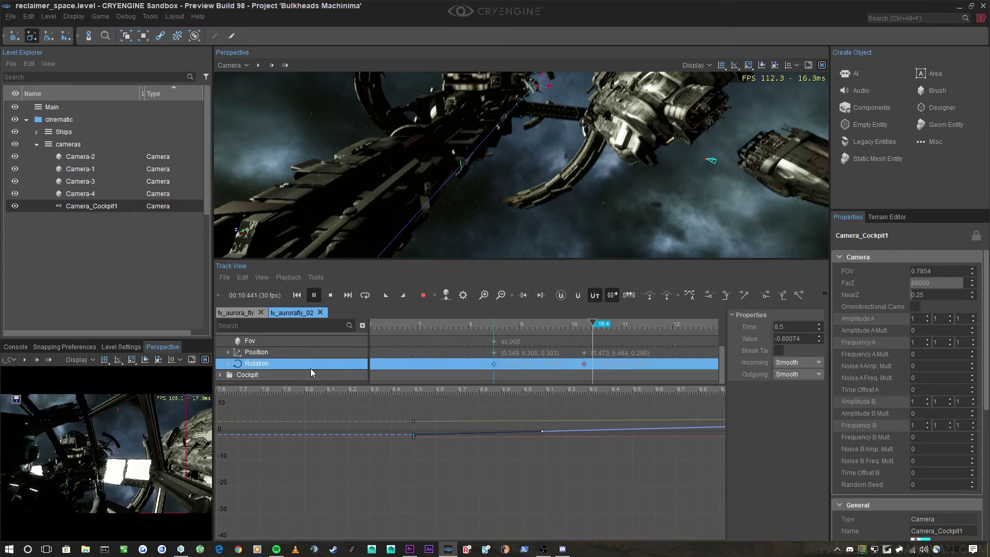
pyautogui.press('space')
pyautogui.scroll(1, 266, 361)
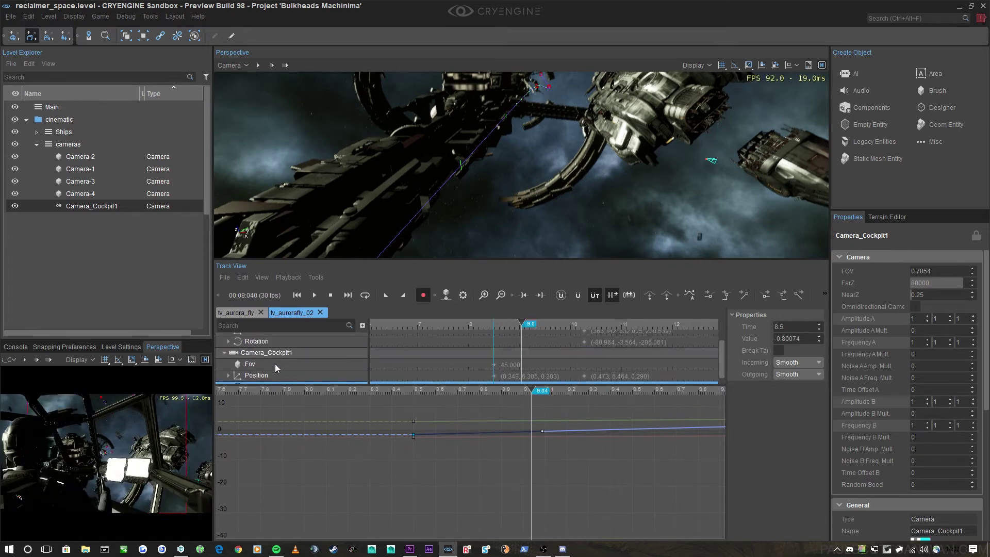
pyautogui.click(277, 365)
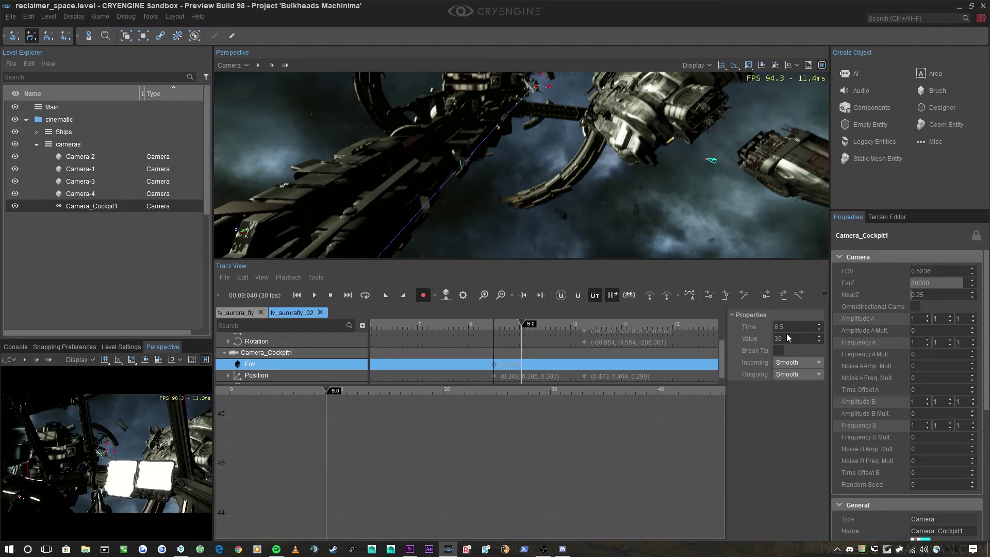
pyautogui.click(406, 479)
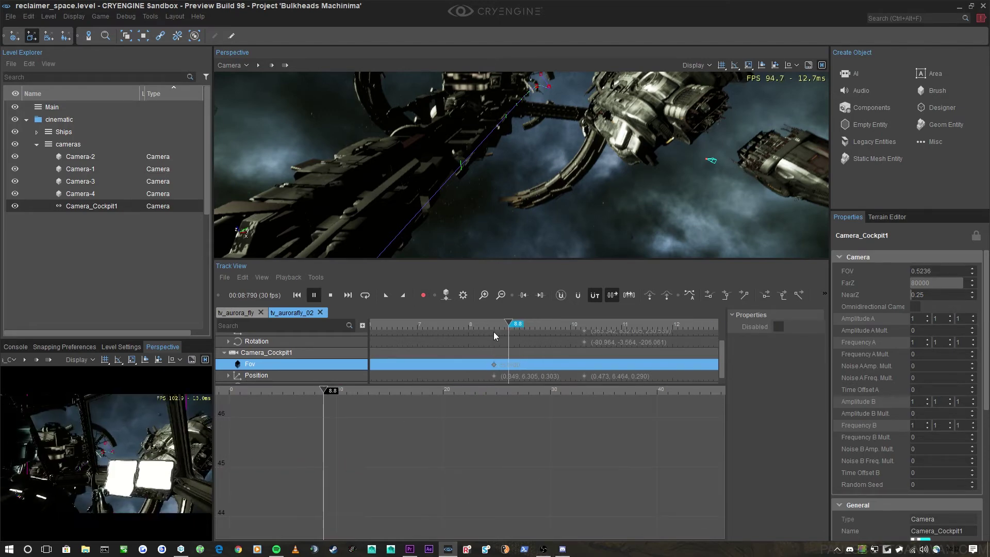
pyautogui.click(493, 325)
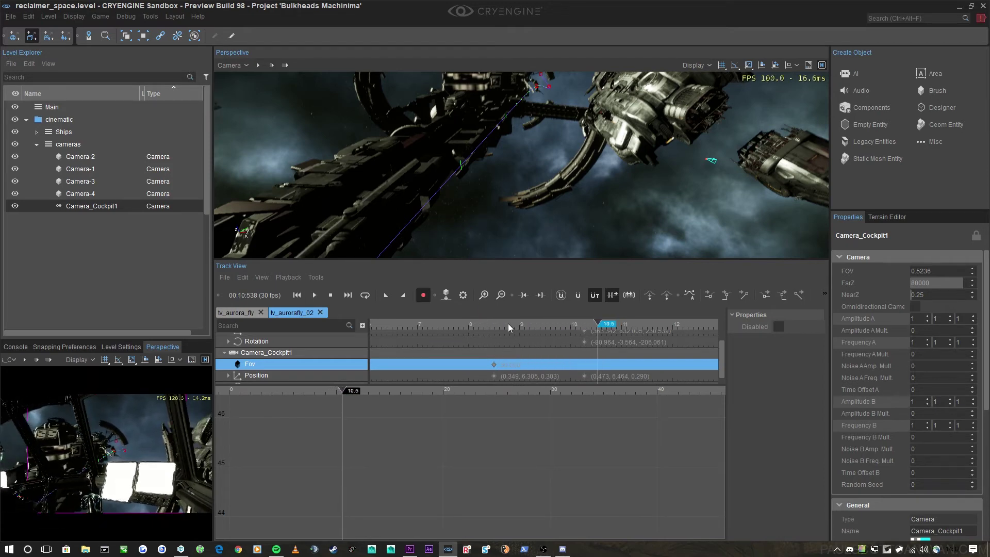
pyautogui.click(506, 325)
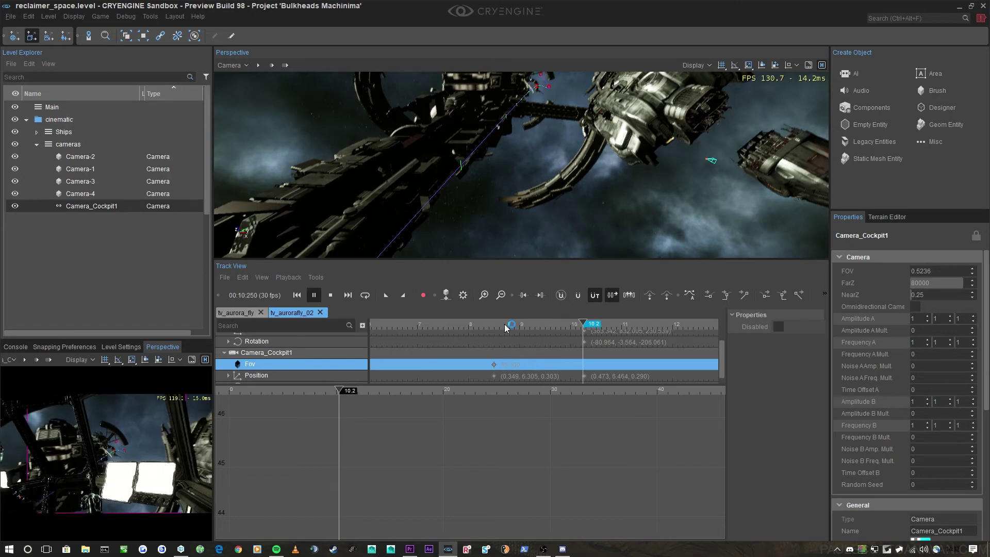
pyautogui.click(506, 325)
pyautogui.click(423, 295)
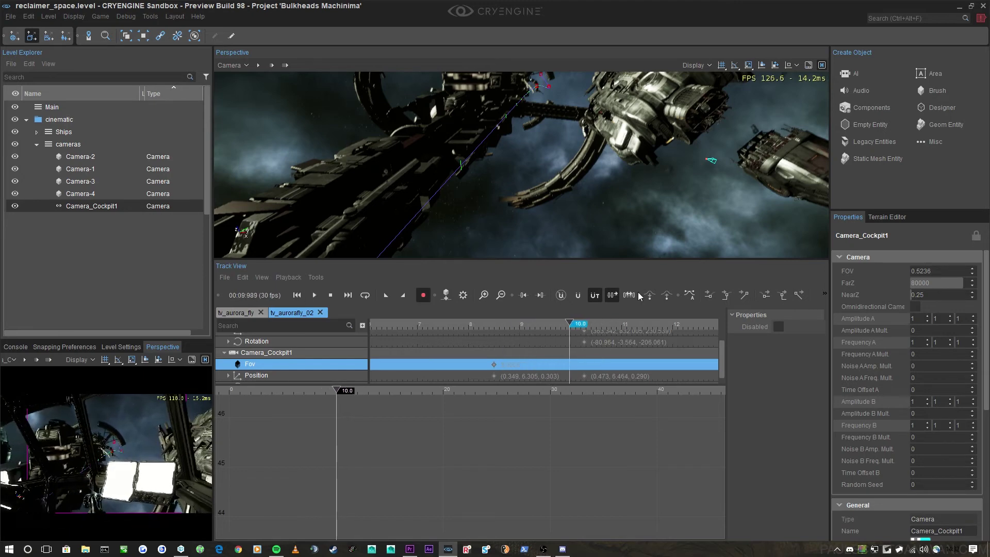
# Step: Enlarge the track list and move Camera_Cockpit1's 10.27-second position and rotation keys to about 12.03 seconds, playing the slower move
pyautogui.moveTo(605, 388); pyautogui.dragTo(603, 416)
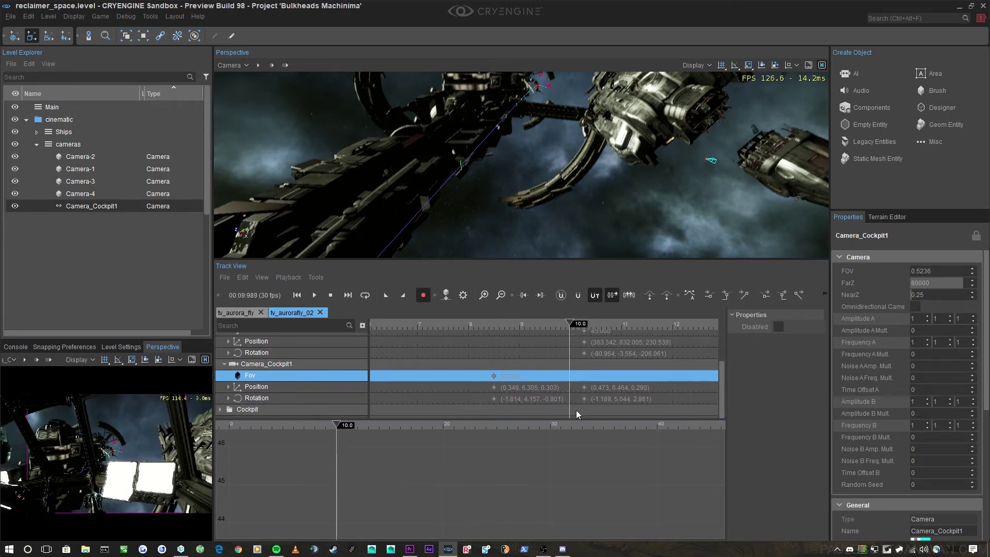
pyautogui.click(585, 385)
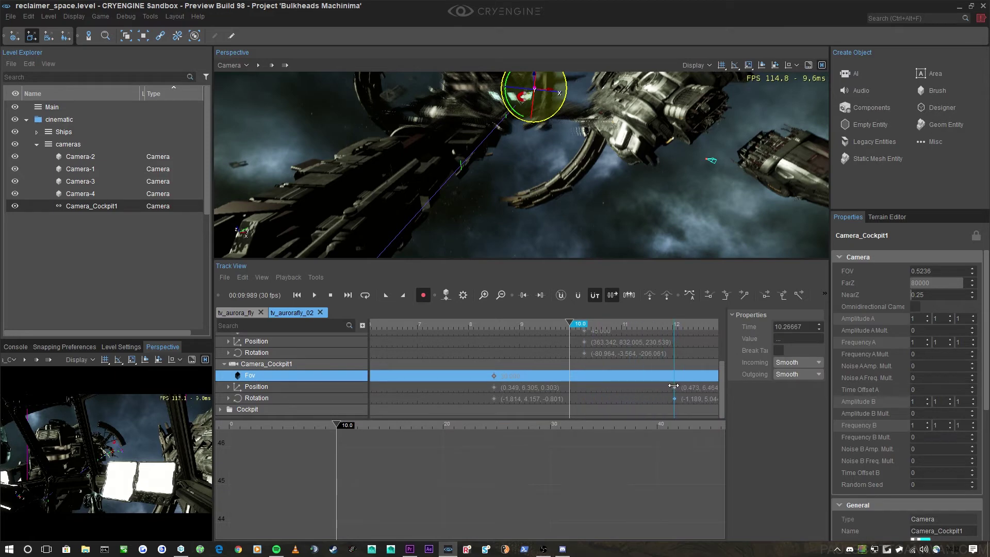
pyautogui.moveTo(673, 386); pyautogui.dragTo(674, 385)
pyautogui.press('space')
pyautogui.scroll(-4, 592, 384)
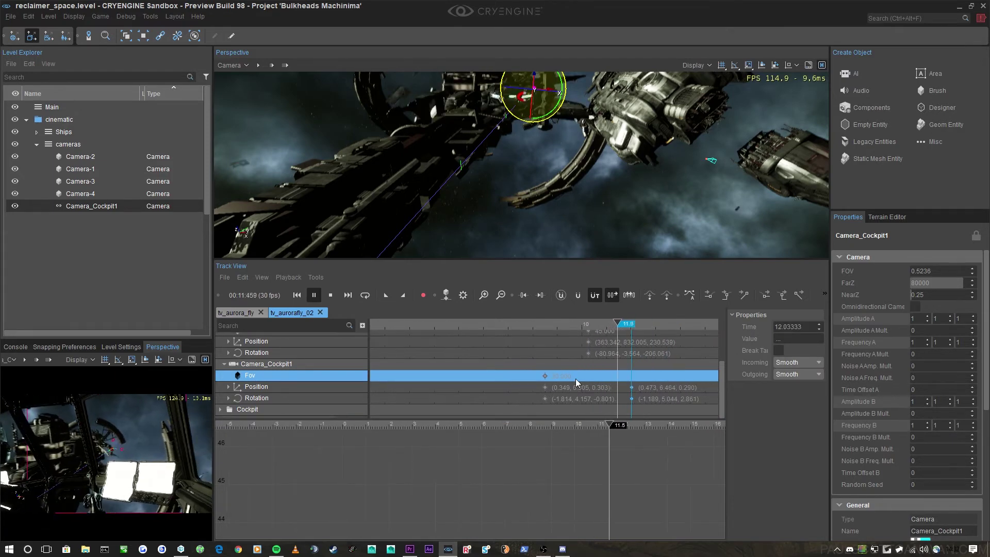
pyautogui.click(547, 324)
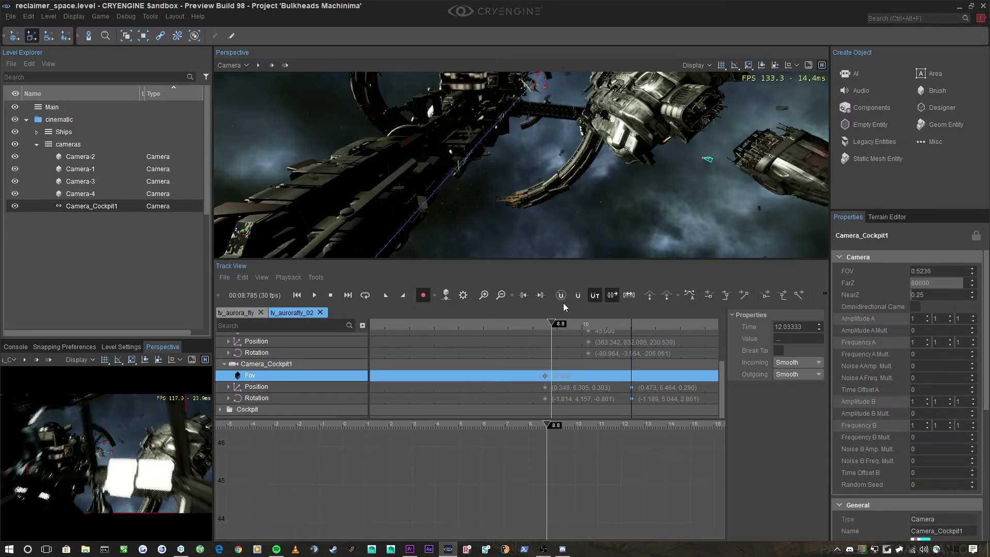
# Step: Play the Camera_Cockpit1 move from about 8.8 seconds and again from about 9.6 seconds
pyautogui.scroll(3, 721, 379)
pyautogui.scroll(-4, 670, 352)
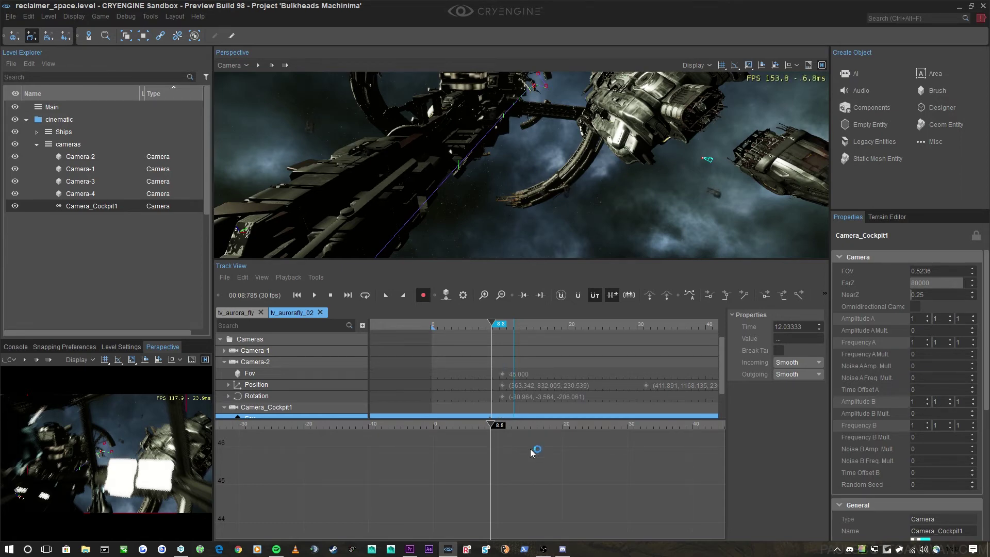
pyautogui.scroll(-2, 721, 376)
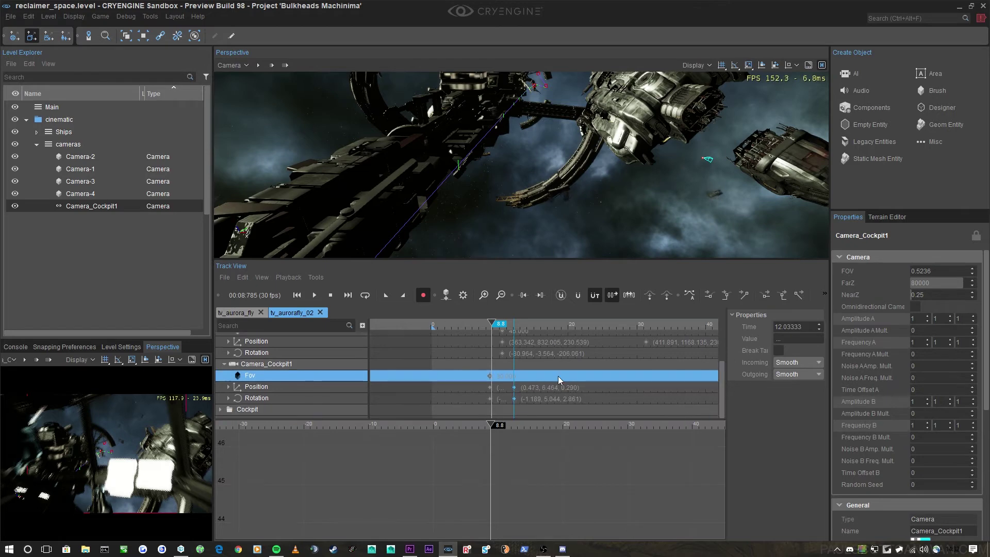
pyautogui.scroll(3, 444, 390)
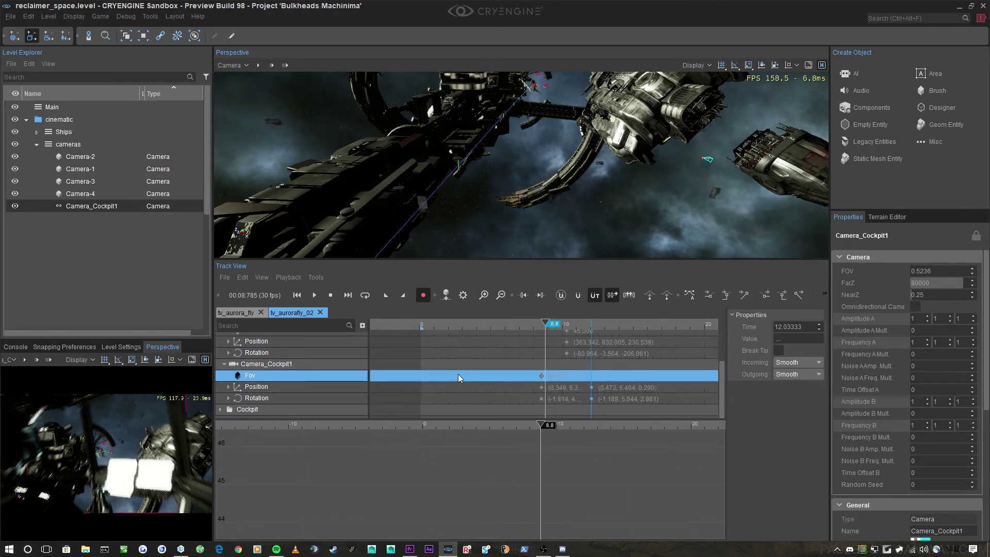
pyautogui.press('space')
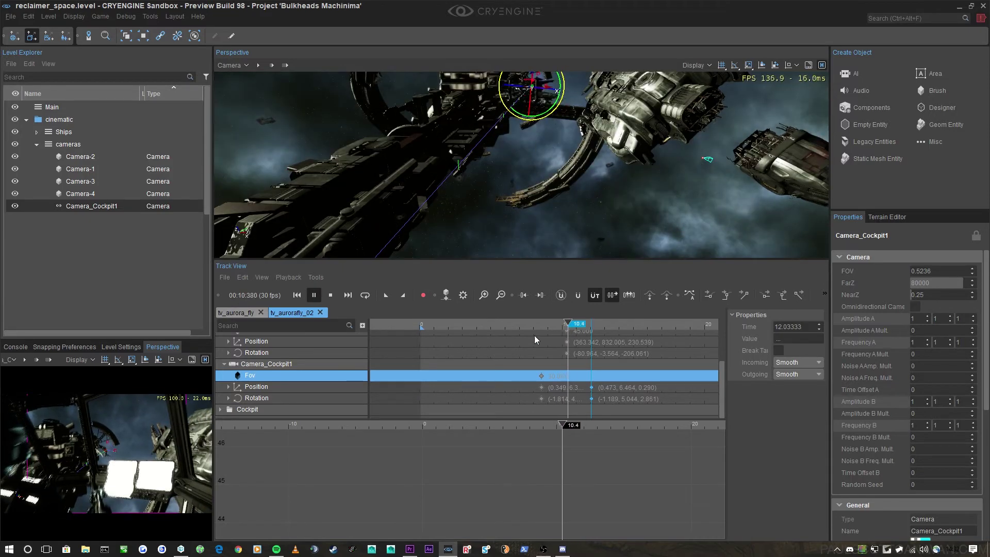
pyautogui.press('space')
pyautogui.click(552, 324)
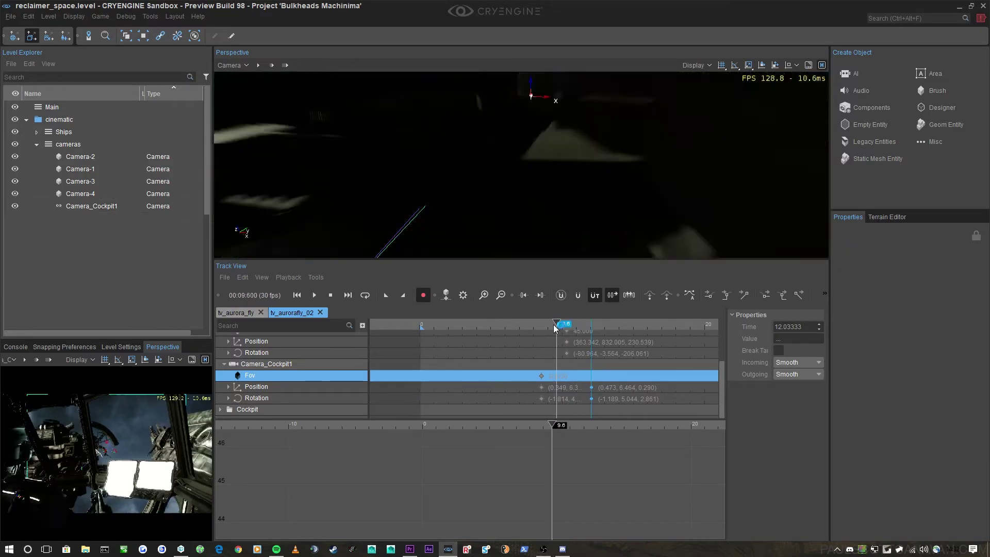
pyautogui.press('space')
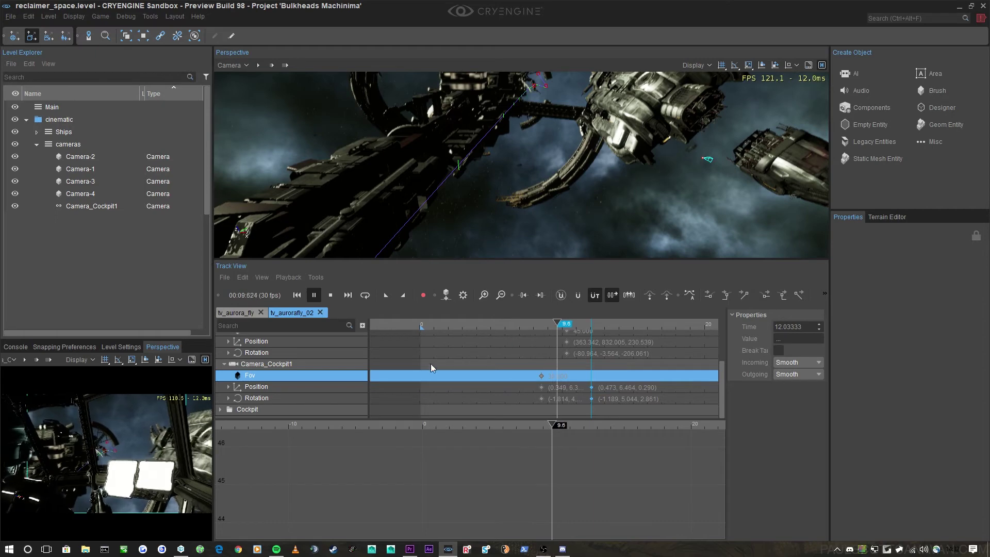
# Step: Show only Camera_Cockpit1's position X curve in the curve editor and set the current time to about 8.6 seconds
pyautogui.click(262, 387)
pyautogui.moveTo(354, 468); pyautogui.dragTo(445, 463, button='middle')
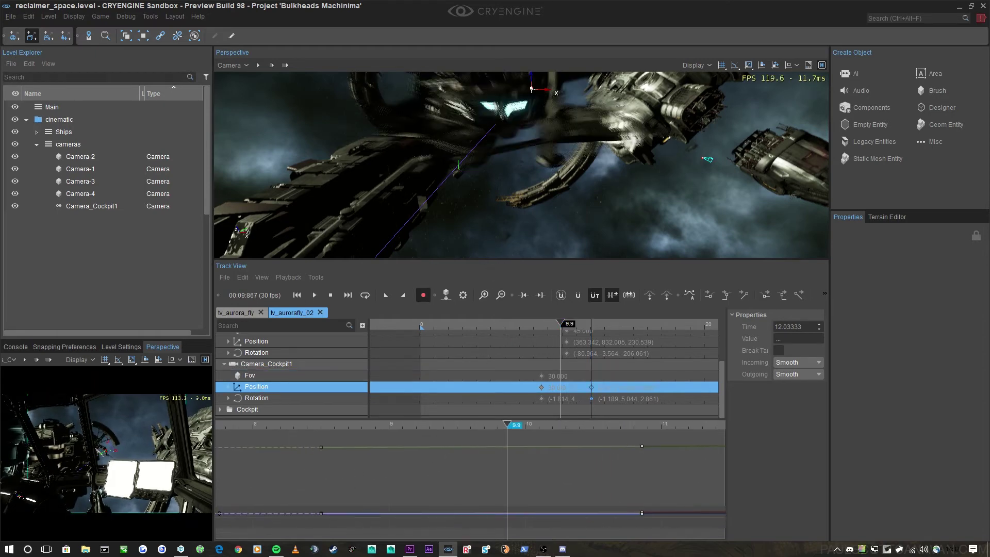
pyautogui.click(228, 387)
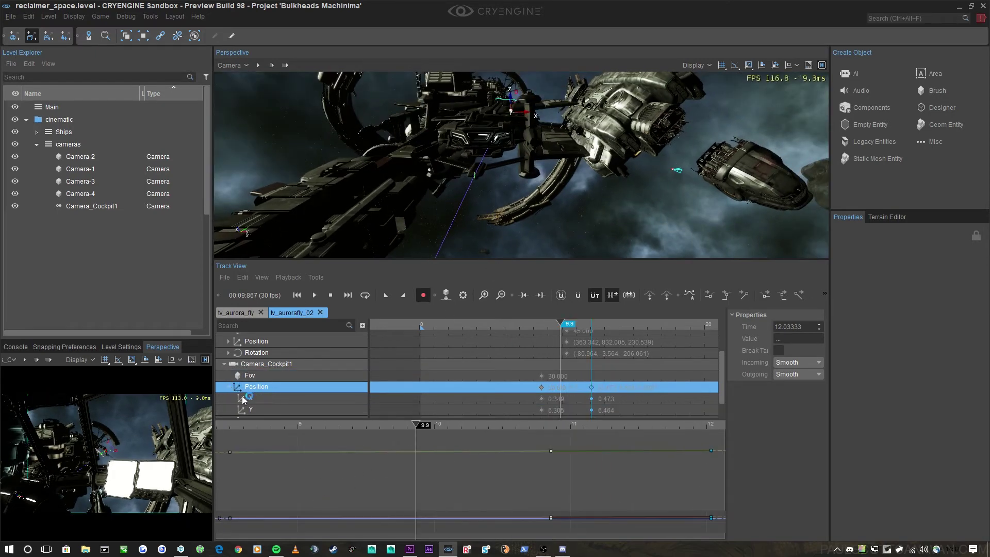
pyautogui.click(244, 398)
pyautogui.moveTo(276, 492); pyautogui.dragTo(423, 493, button='middle')
pyautogui.moveTo(444, 422); pyautogui.dragTo(422, 426)
# Step: Lower the X position key at 8.5 seconds to about 0.22 and replay the camera move
pyautogui.moveTo(363, 465); pyautogui.dragTo(408, 527)
pyautogui.scroll(-2, 419, 432)
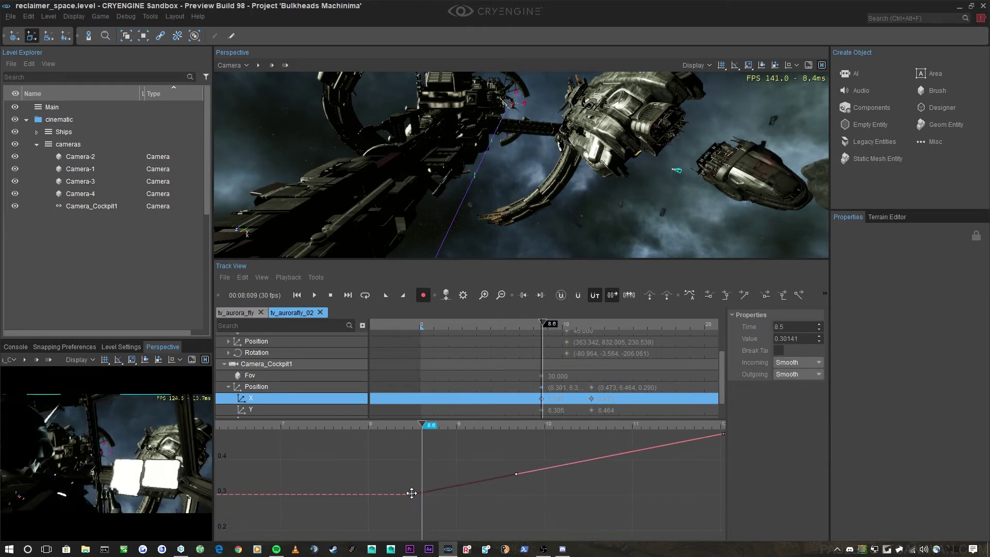
pyautogui.moveTo(412, 493); pyautogui.dragTo(407, 523)
pyautogui.scroll(-7, 409, 490)
pyautogui.scroll(3, 404, 493)
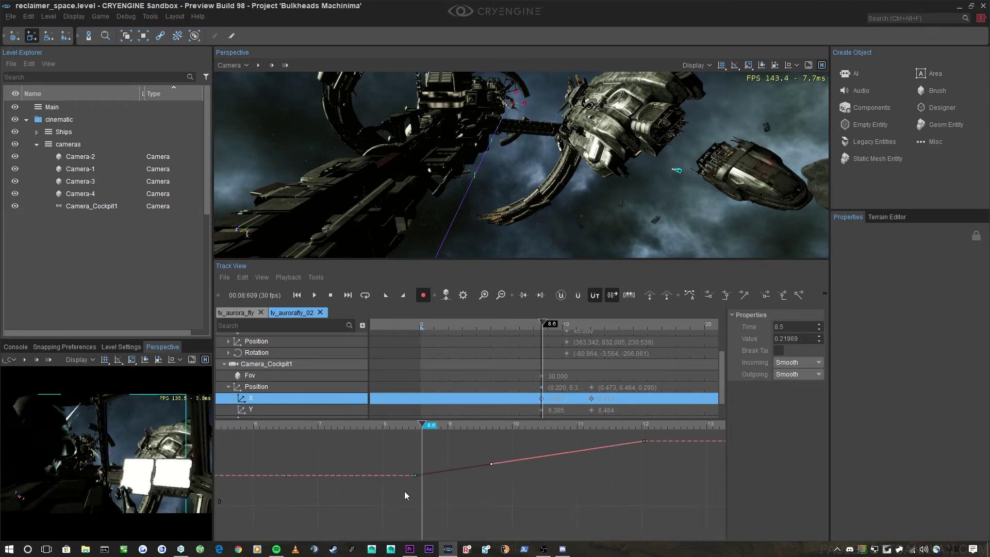
pyautogui.press('space')
pyautogui.press('space')
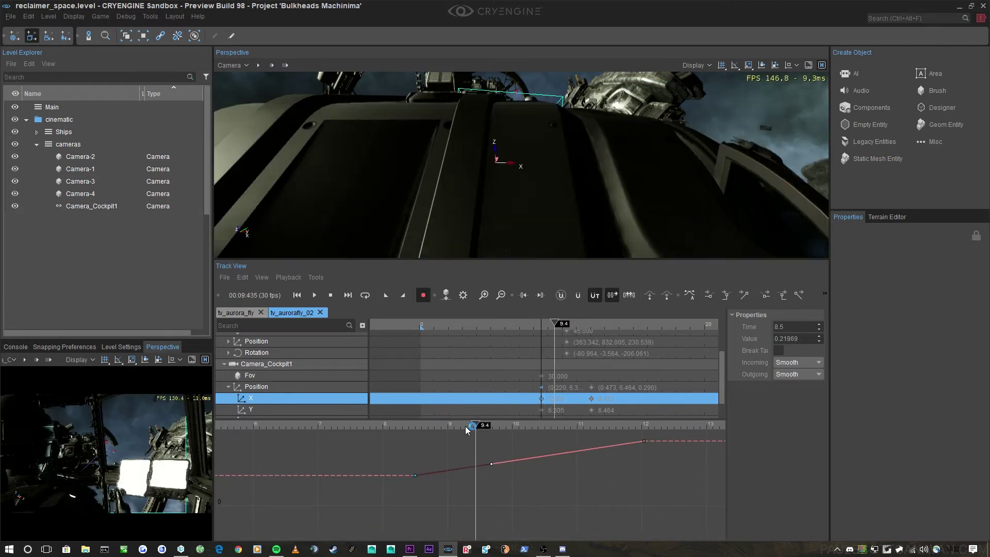
pyautogui.click(438, 426)
pyautogui.press('space')
pyautogui.scroll(-3, 442, 447)
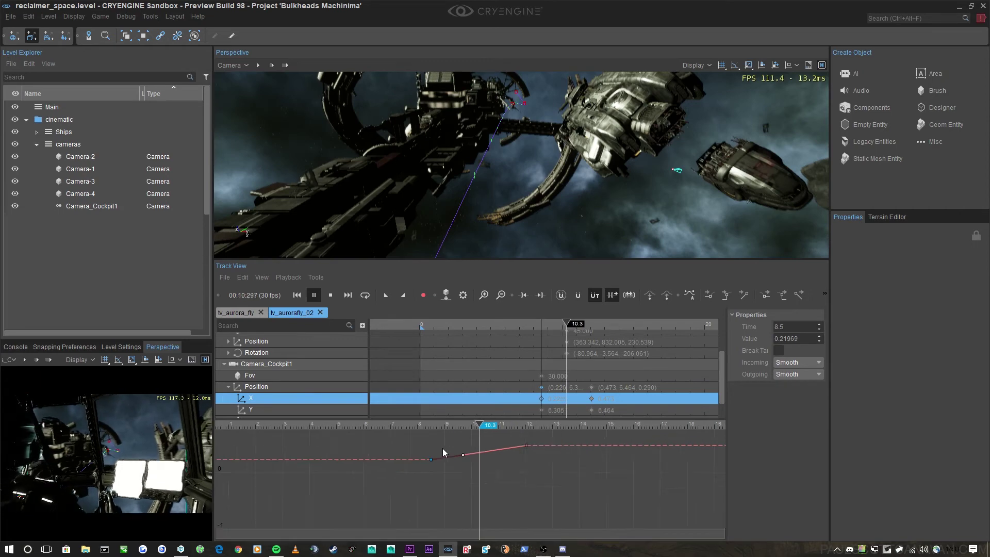
# Step: Lower the X position key at 12.03 seconds to about 0.43 and play the end of the move
pyautogui.scroll(-2, 442, 448)
pyautogui.press('space')
pyautogui.moveTo(485, 431); pyautogui.dragTo(508, 442)
pyautogui.scroll(5, 510, 442)
pyautogui.press('space')
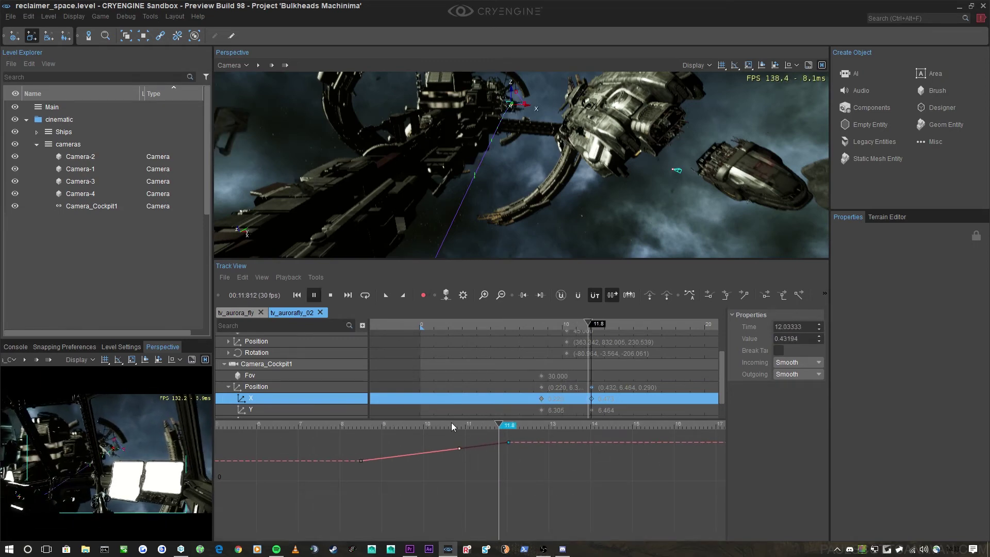
pyautogui.click(439, 425)
# Step: Show Camera_Cockpit1's position Y curve, raise its 8.5-second key to about 6.32, and play the move from about 8.57 seconds
pyautogui.click(244, 410)
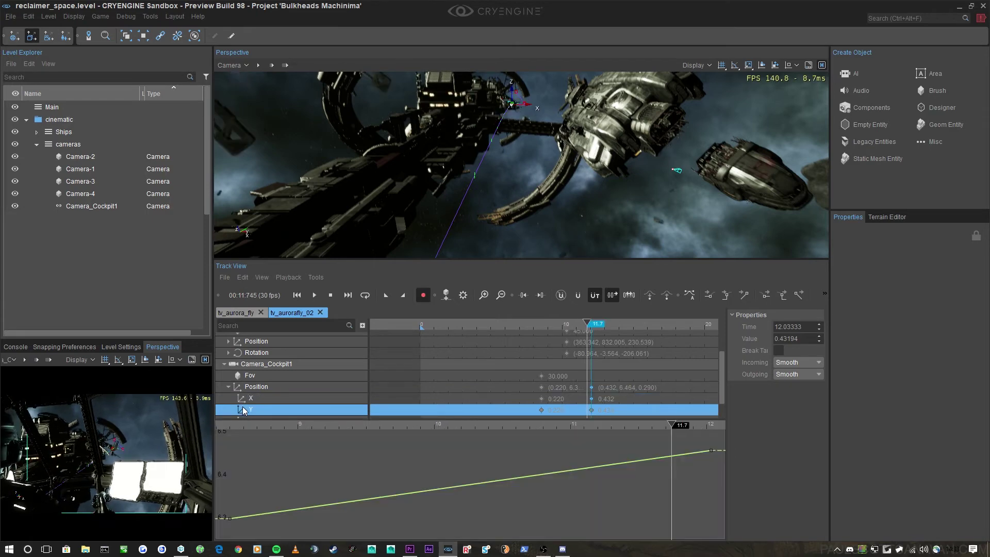
pyautogui.scroll(-5, 343, 467)
pyautogui.scroll(2, 402, 460)
pyautogui.moveTo(452, 445); pyautogui.dragTo(515, 473)
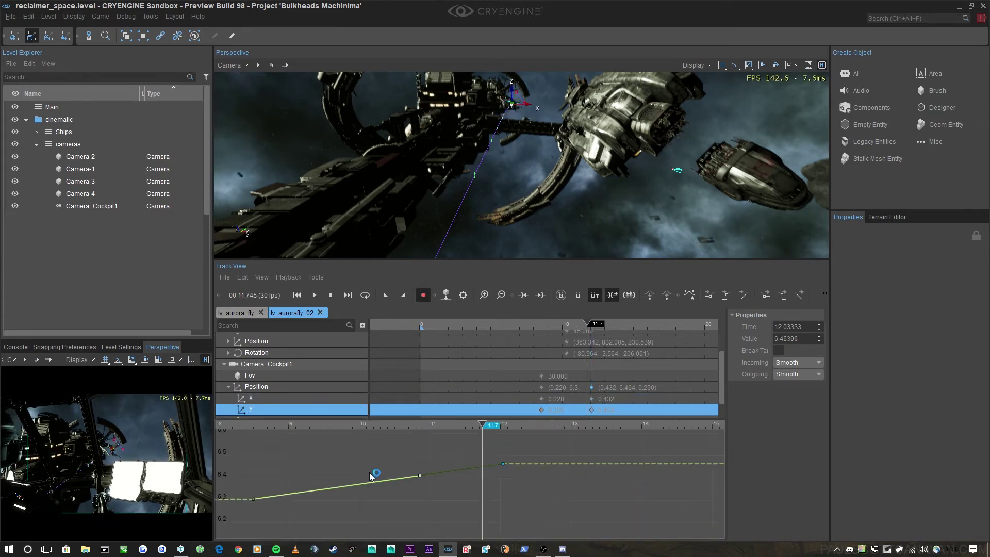
pyautogui.moveTo(372, 470); pyautogui.dragTo(463, 448, button='middle')
pyautogui.scroll(2, 546, 454)
pyautogui.scroll(-2, 452, 451)
pyautogui.moveTo(401, 476); pyautogui.dragTo(488, 497, button='middle')
pyautogui.moveTo(320, 487)
pyautogui.mouseDown()
pyautogui.moveTo(347, 521)
pyautogui.moveTo(331, 496)
pyautogui.mouseUp()
pyautogui.click(337, 423)
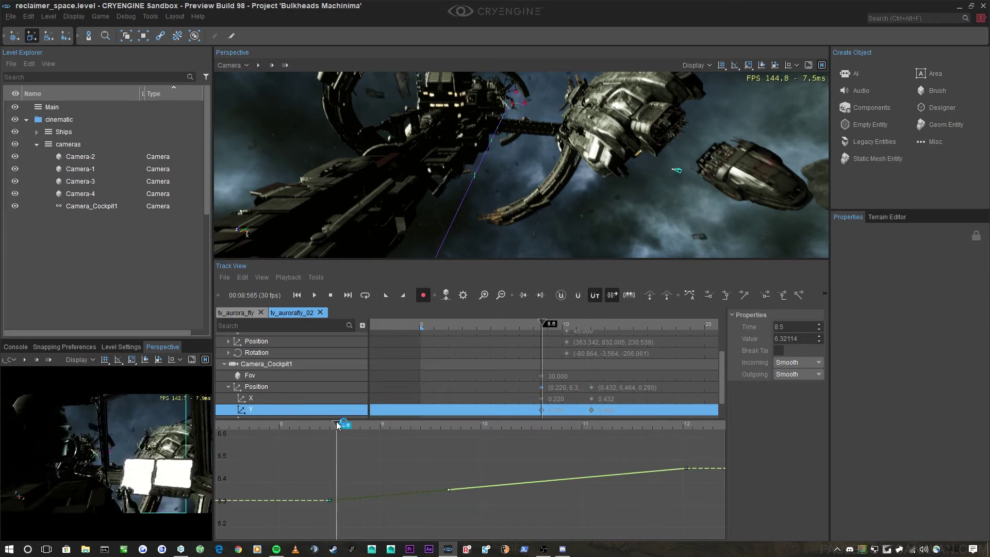
pyautogui.press('space')
pyautogui.click(337, 423)
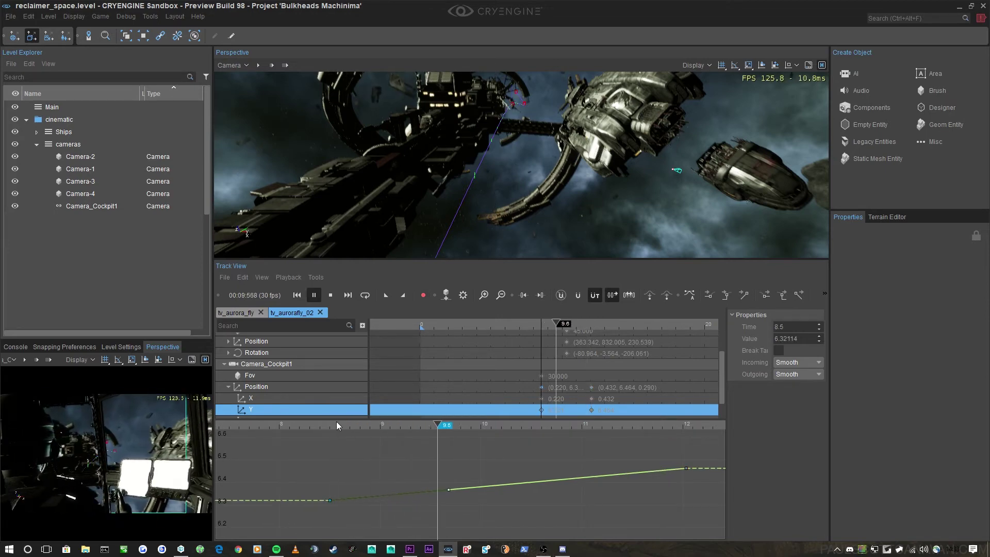
pyautogui.press('space')
# Step: Show Camera_Cockpit1's rotation curves, raise the Y rotation key at 8.5 seconds to about 8.10, and play the move
pyautogui.scroll(-2, 265, 393)
pyautogui.click(263, 415)
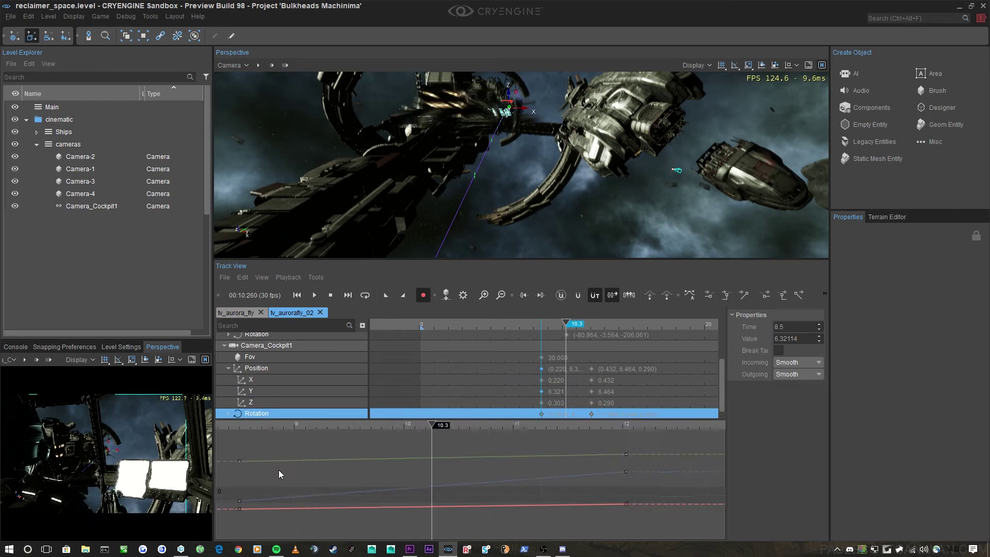
pyautogui.moveTo(249, 450); pyautogui.dragTo(250, 442)
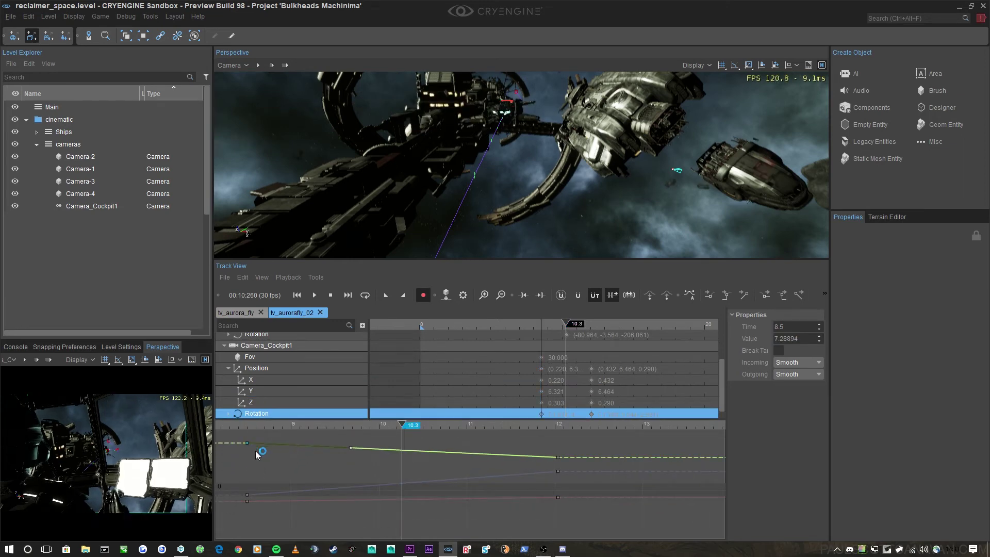
pyautogui.moveTo(273, 444); pyautogui.dragTo(357, 496, button='middle')
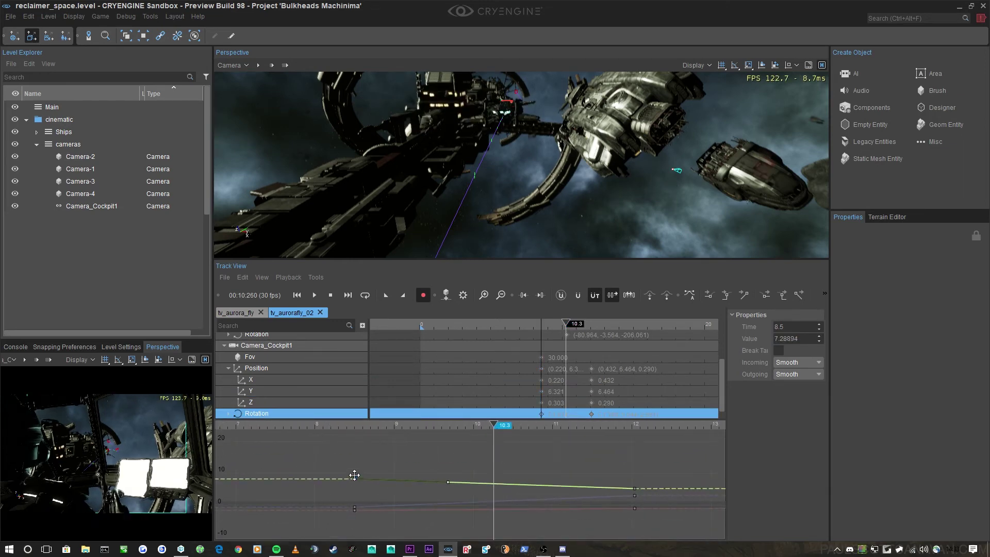
pyautogui.moveTo(367, 425); pyautogui.dragTo(391, 429)
pyautogui.press('space')
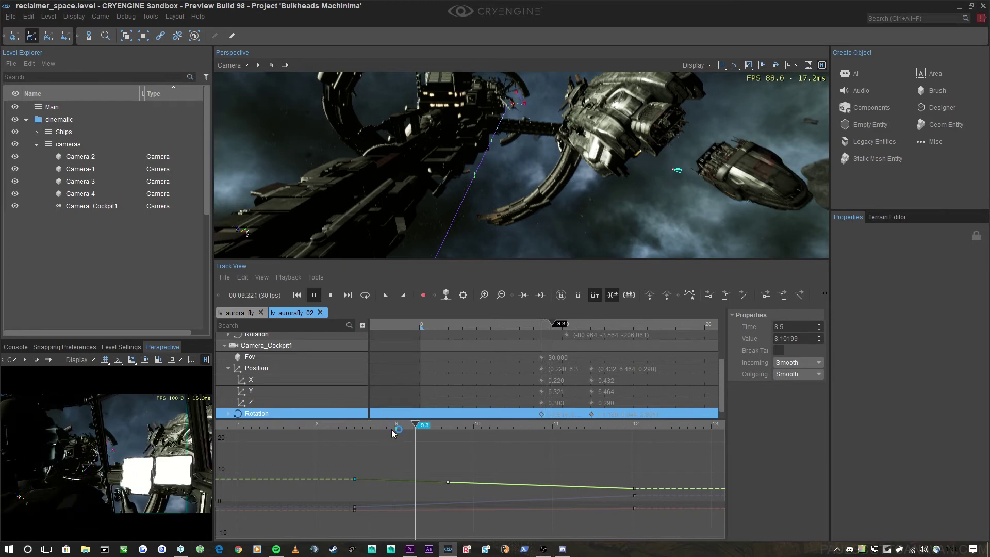
pyautogui.press('space')
# Step: Try raising the Y rotation key at 12.03 seconds to about 18.22, play the move, and undo the change
pyautogui.moveTo(633, 463); pyautogui.dragTo(519, 445, button='middle')
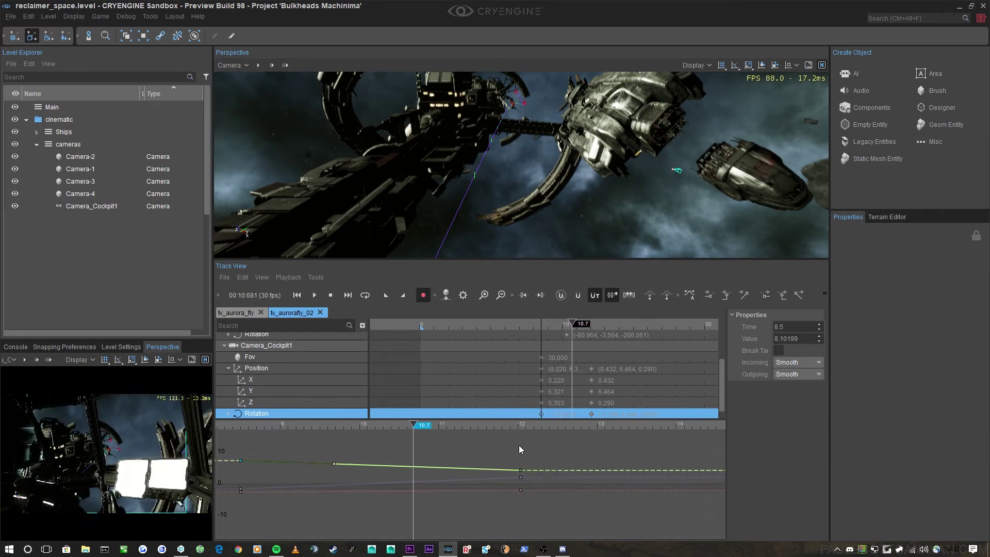
pyautogui.moveTo(520, 450)
pyautogui.mouseDown()
pyautogui.moveTo(521, 472)
pyautogui.moveTo(521, 431)
pyautogui.mouseUp()
pyautogui.click(521, 471)
pyautogui.press('space')
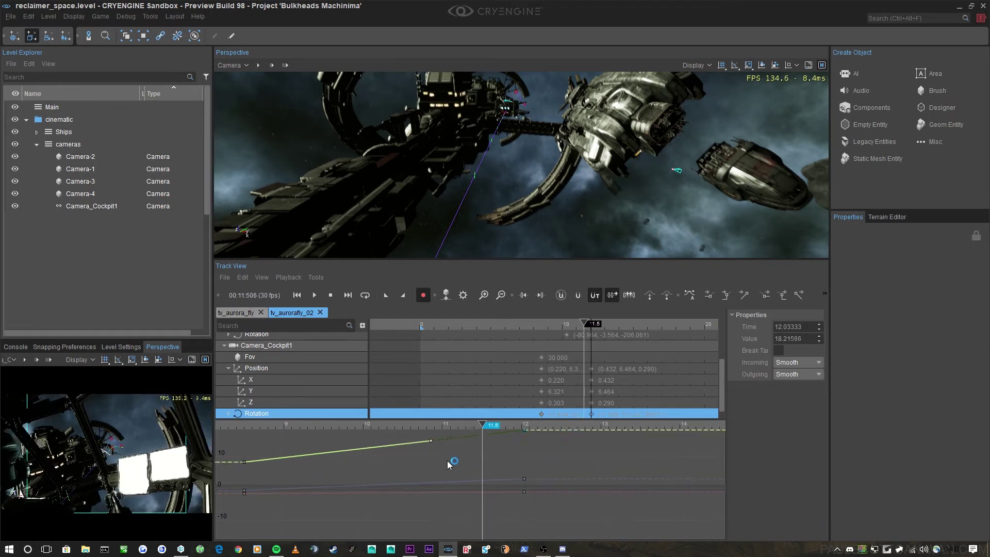
pyautogui.moveTo(431, 462); pyautogui.dragTo(477, 481, button='middle')
pyautogui.hotkey('ctrl', 'z')
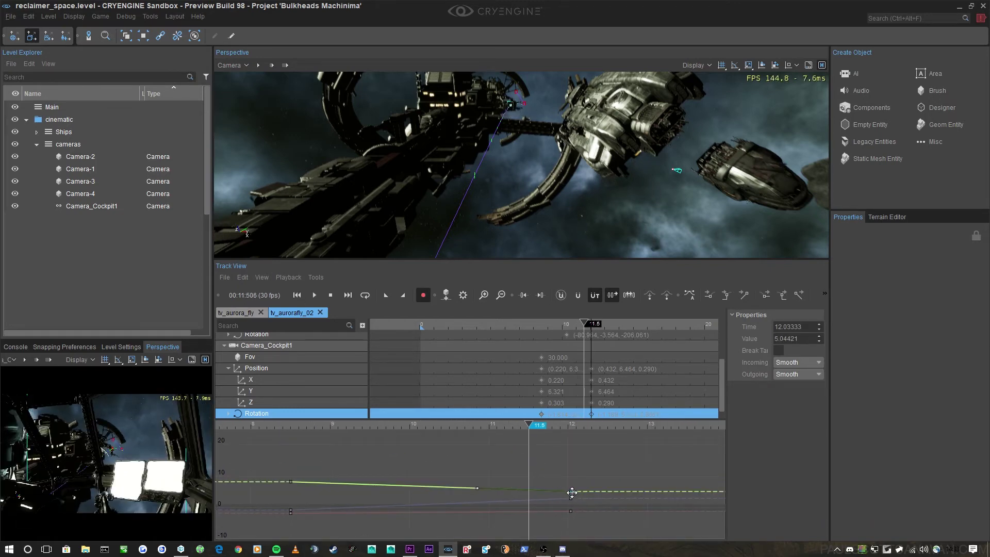
# Step: Lower Camera_Cockpit1's Y rotation key at 12.03 seconds to about 0.17 and play the move
pyautogui.moveTo(571, 492); pyautogui.dragTo(572, 506)
pyautogui.press('space')
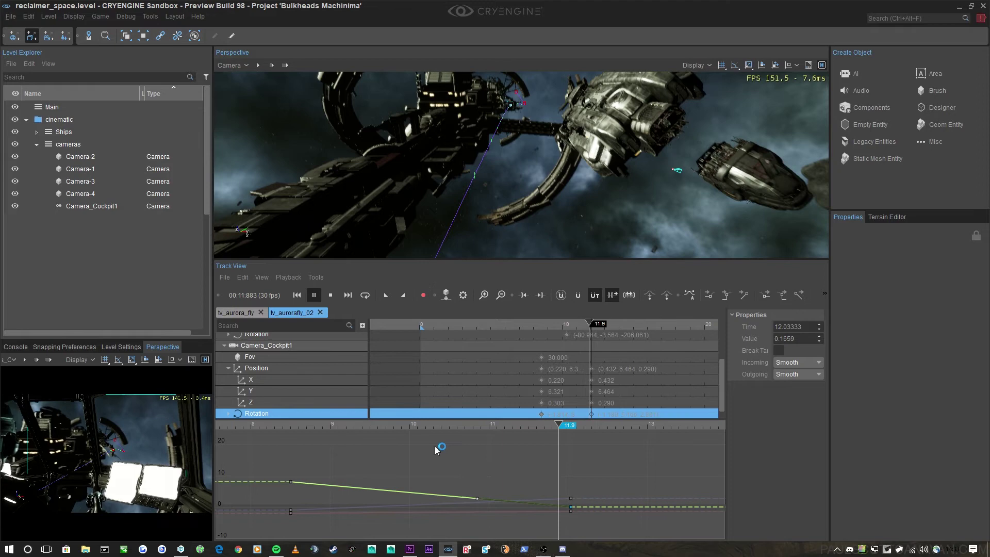
pyautogui.click(319, 428)
pyautogui.click(299, 426)
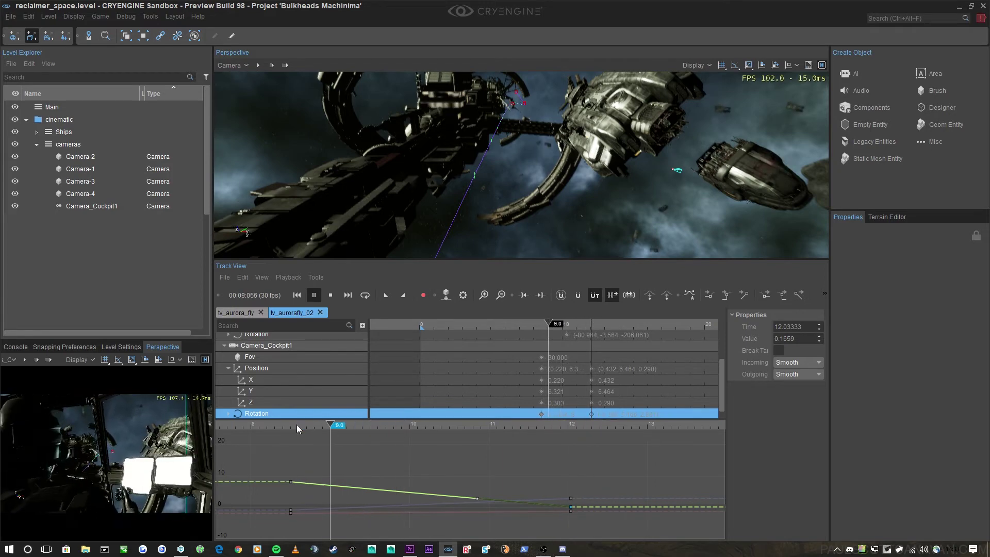
pyautogui.press('space')
# Step: Show Camera_Cockpit1's position Y curve, lower its 12.03-second key to about 6.38, and play the end of the move
pyautogui.click(253, 390)
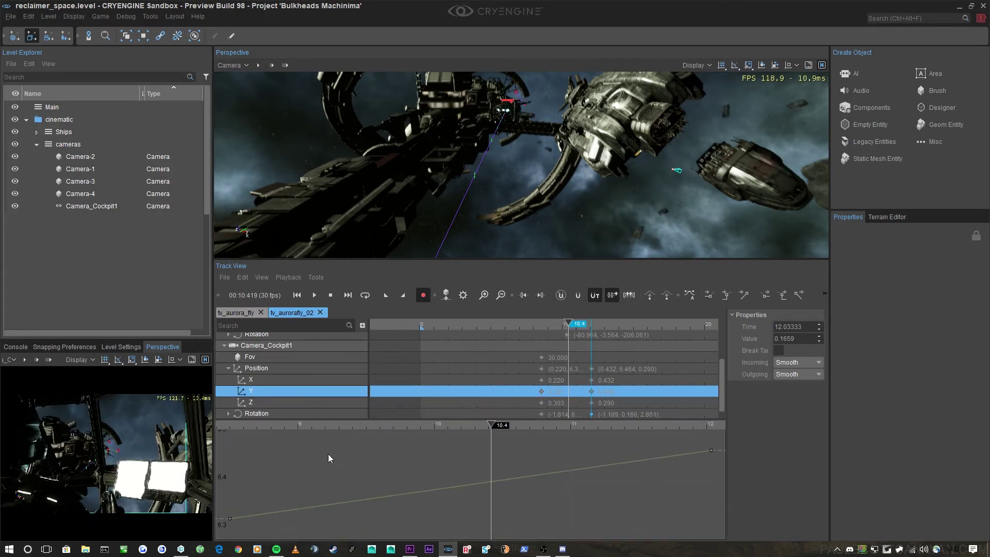
pyautogui.click(635, 469)
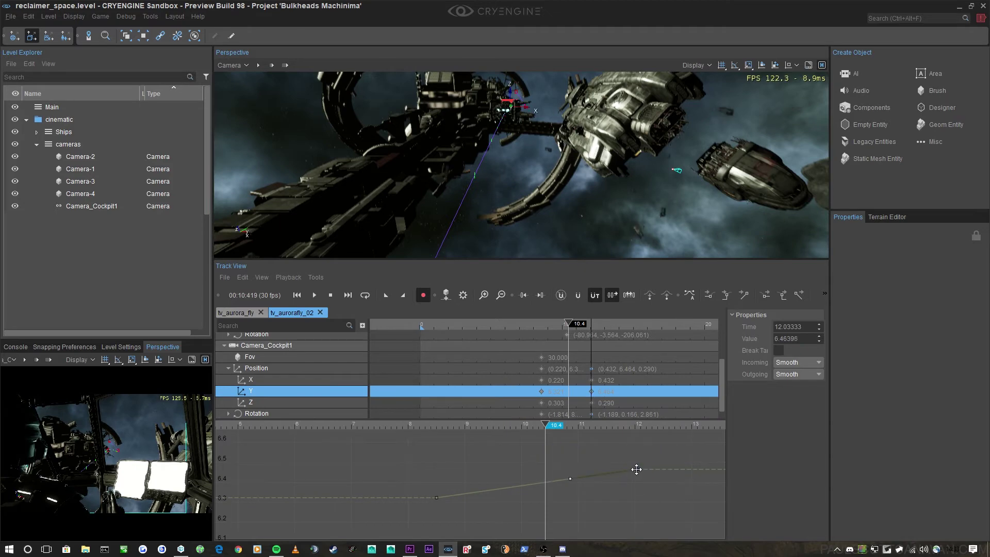
pyautogui.moveTo(636, 469); pyautogui.dragTo(637, 486)
pyautogui.press('space')
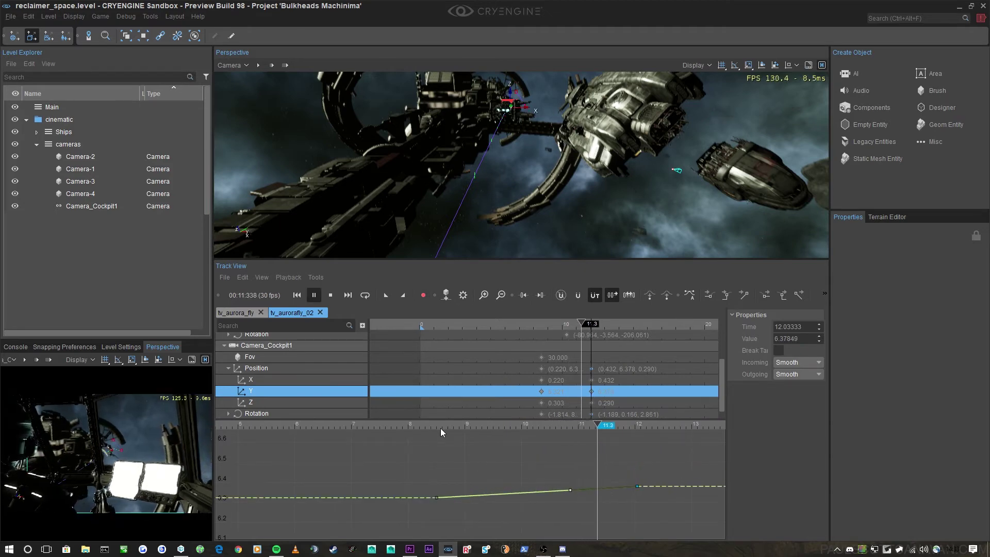
# Step: Show Camera_Cockpit1's position Z curve, lower its 12.03-second key to about 0.288, and play from about 9 seconds
pyautogui.click(257, 402)
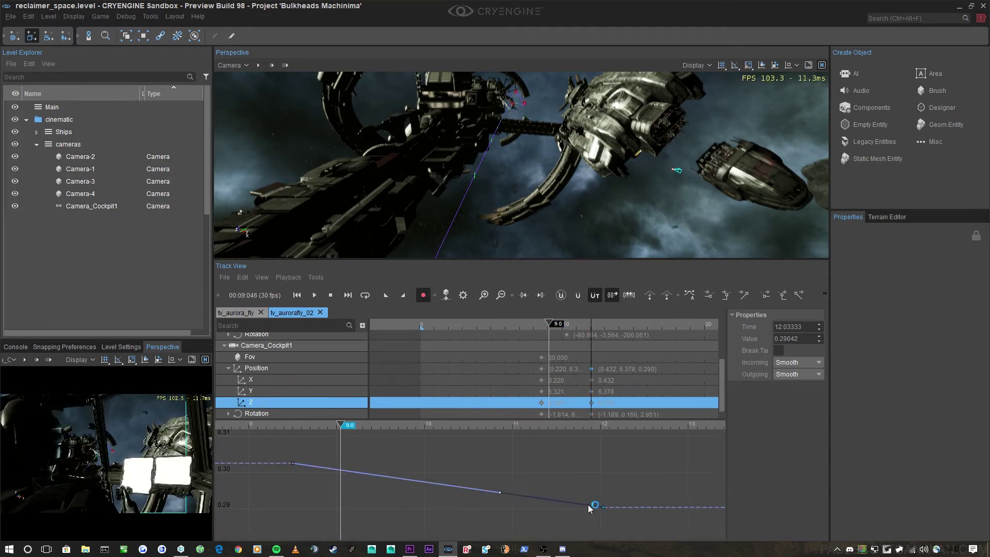
pyautogui.moveTo(602, 508); pyautogui.dragTo(602, 517)
pyautogui.moveTo(555, 497); pyautogui.dragTo(557, 528, button='right')
pyautogui.moveTo(421, 469); pyautogui.dragTo(460, 470, button='middle')
pyautogui.click(353, 425)
pyautogui.press('space')
pyautogui.scroll(-5, 407, 469)
pyautogui.press('space')
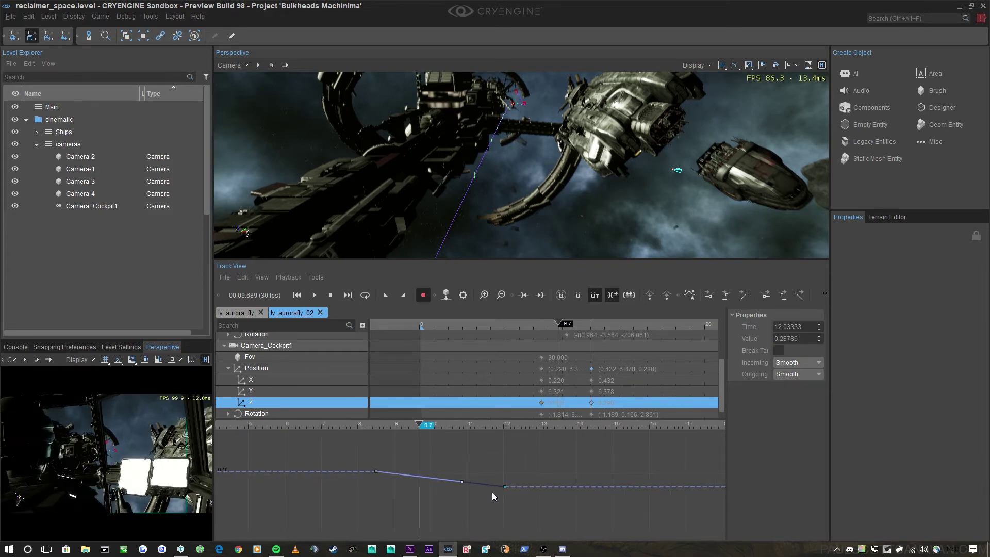
# Step: Lower both of Camera_Cockpit1's position Z keys together to about 0.204 and 0.190, and play the move
pyautogui.moveTo(354, 450); pyautogui.dragTo(508, 493)
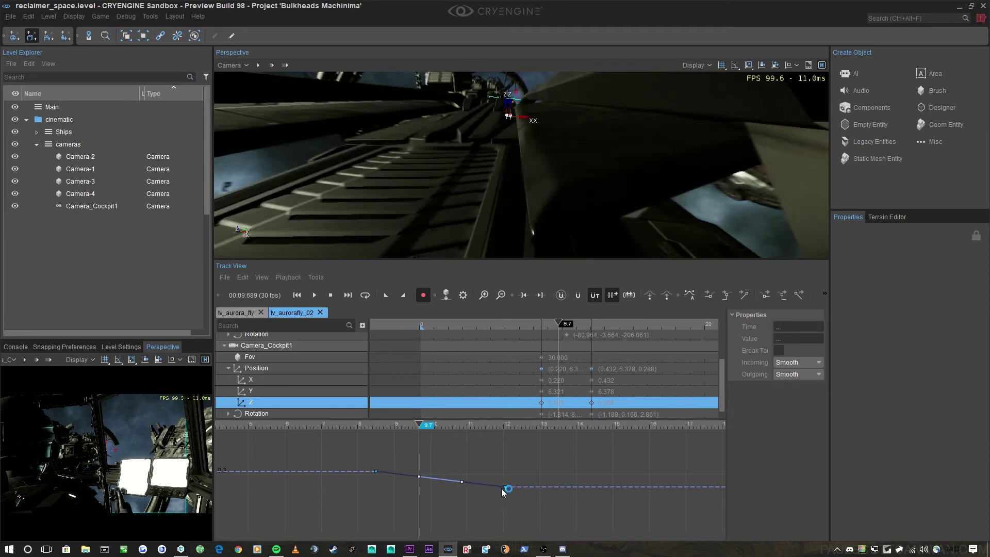
pyautogui.scroll(-3, 526, 481)
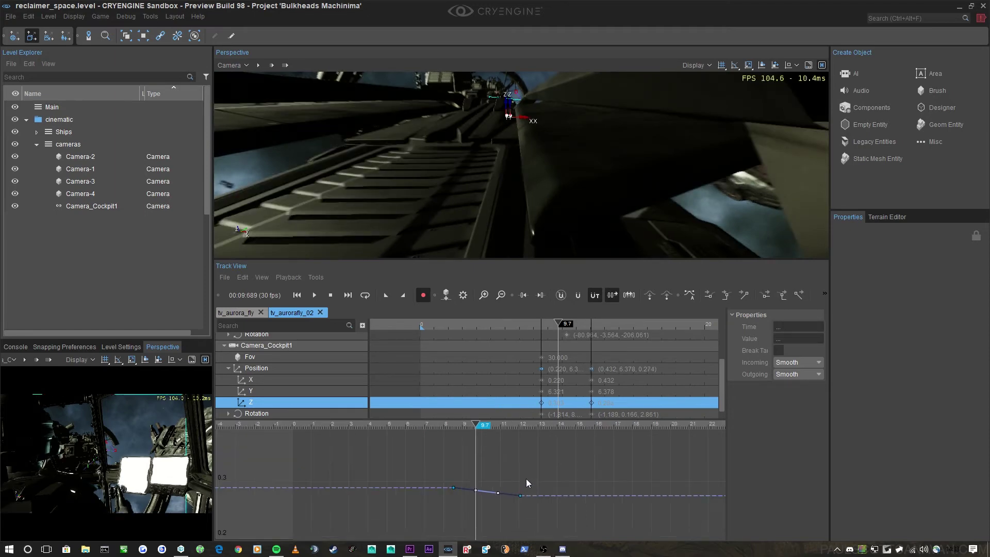
pyautogui.moveTo(526, 482)
pyautogui.mouseDown(button='right')
pyautogui.moveTo(524, 535)
pyautogui.moveTo(534, 477)
pyautogui.mouseUp(button='right')
pyautogui.moveTo(548, 451); pyautogui.dragTo(545, 487)
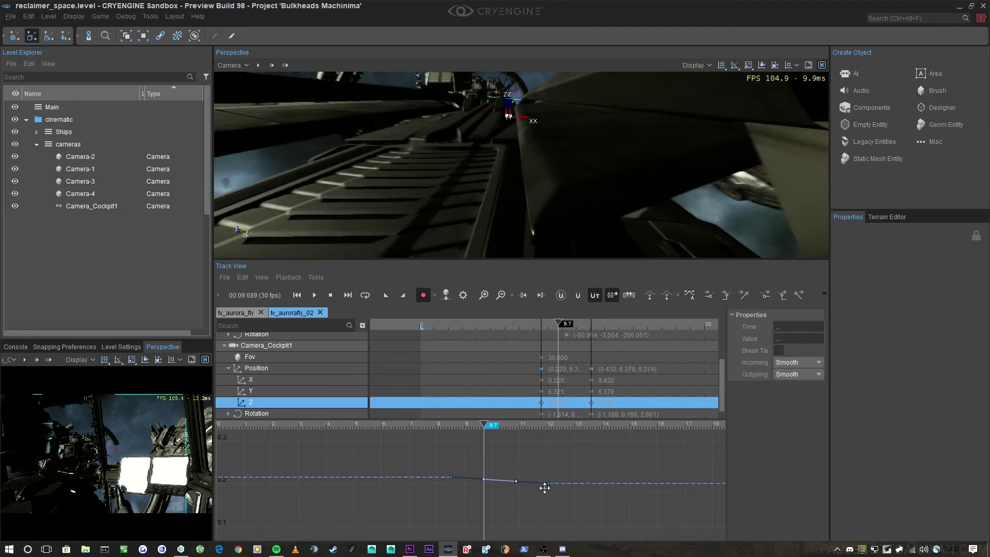
pyautogui.press('space')
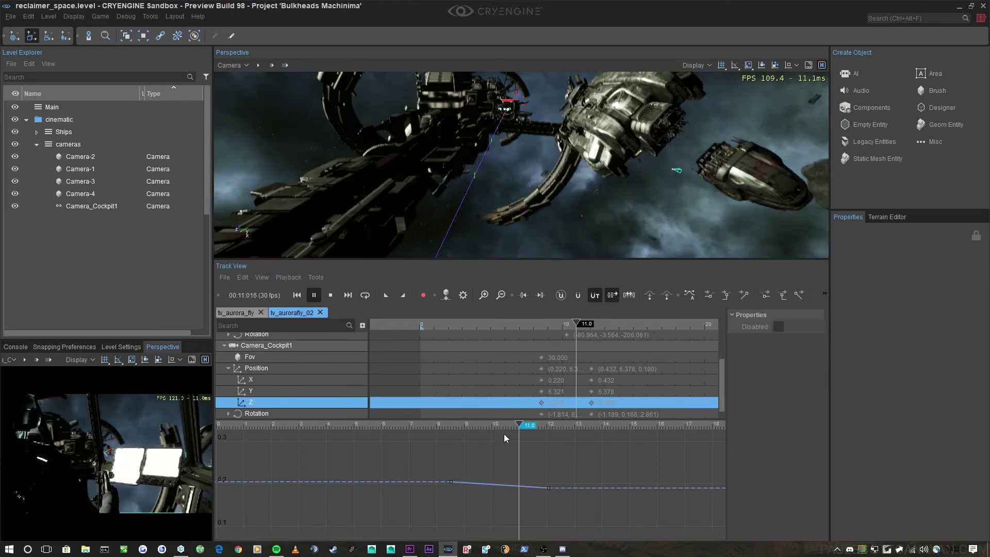
pyautogui.click(460, 425)
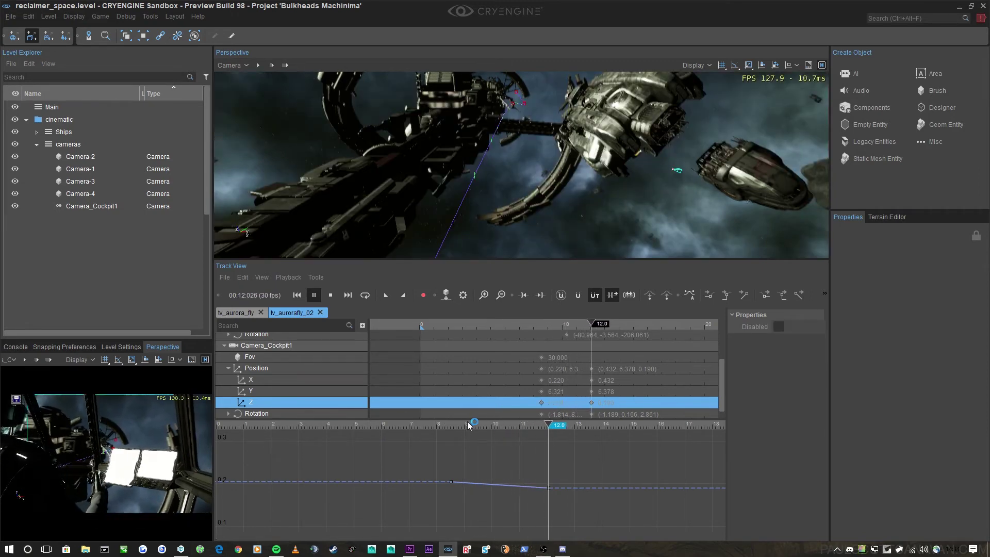
pyautogui.click(474, 425)
pyautogui.press('space')
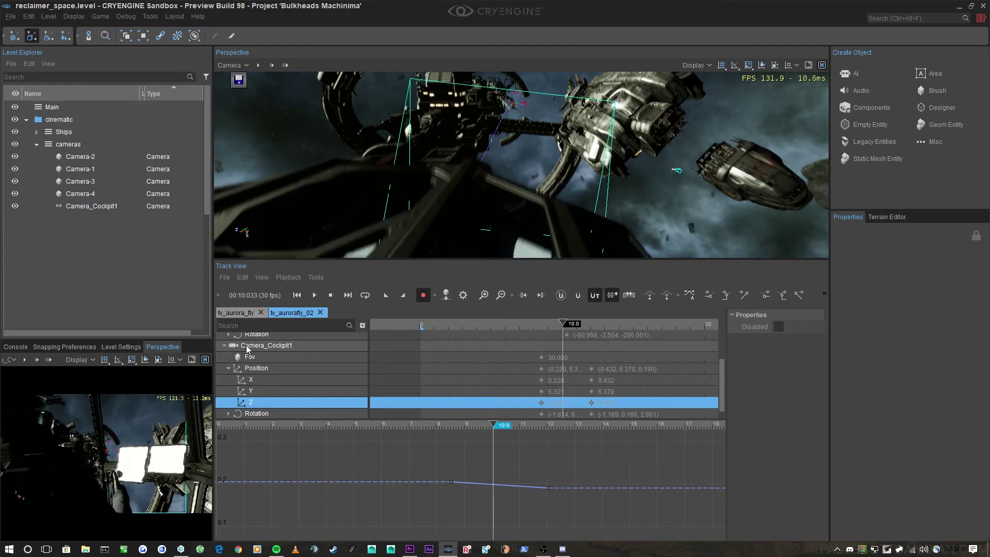
# Step: Try moving Camera_Cockpit1's last position and rotation keys to 15.37 seconds, play the slower move, and return to about 8.5 seconds
pyautogui.click(228, 368)
pyautogui.click(592, 387)
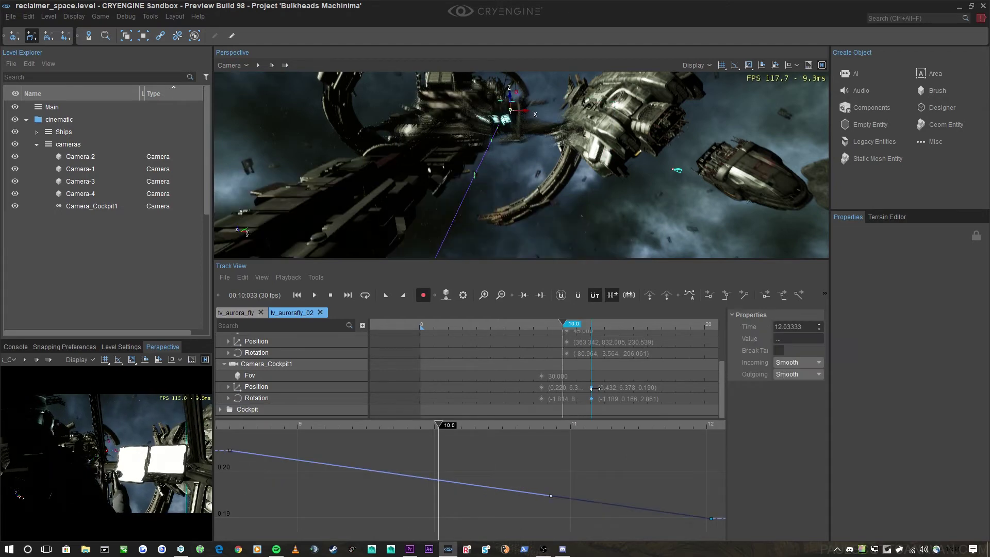
pyautogui.moveTo(604, 388); pyautogui.dragTo(639, 390)
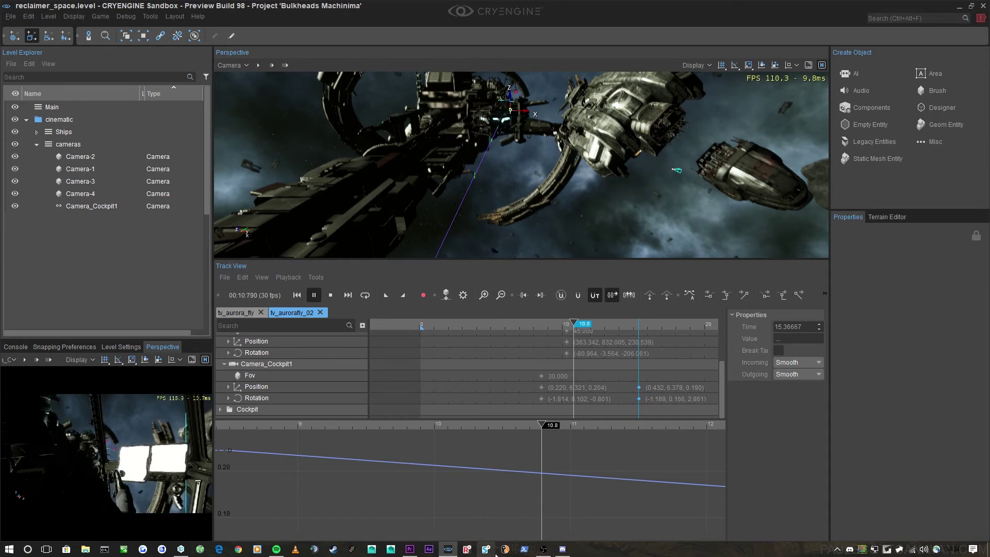
pyautogui.click(493, 530)
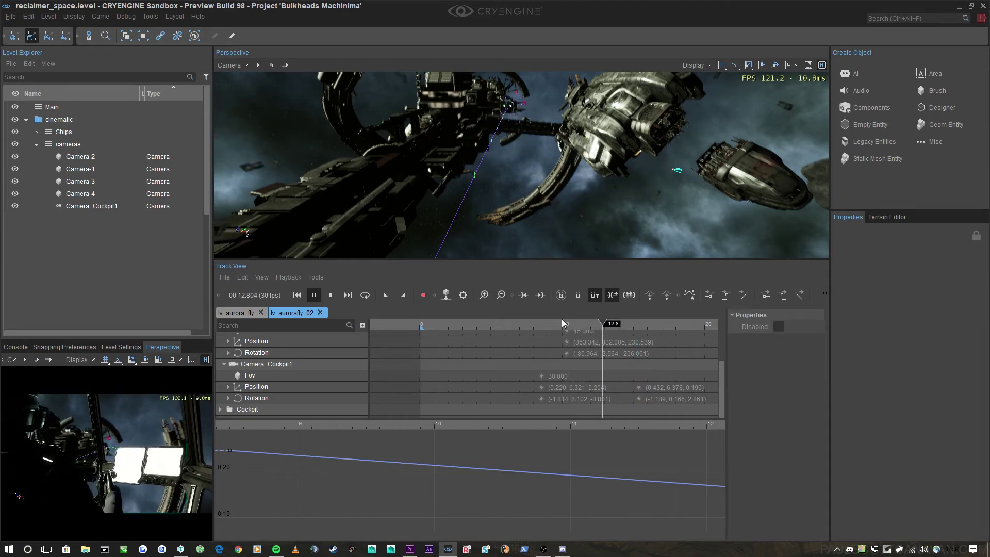
pyautogui.moveTo(563, 323); pyautogui.dragTo(538, 329)
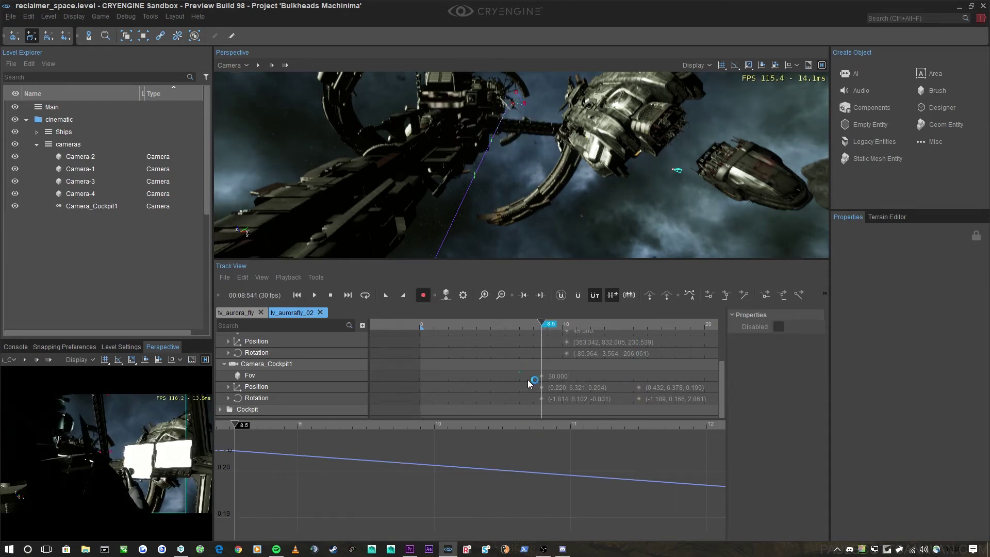
# Step: Move Camera_Cockpit1's first Fov, position and rotation keys to 6.63 seconds and its last position and rotation keys to 14.17 seconds, and play
pyautogui.click(540, 385)
pyautogui.moveTo(530, 375); pyautogui.dragTo(515, 377)
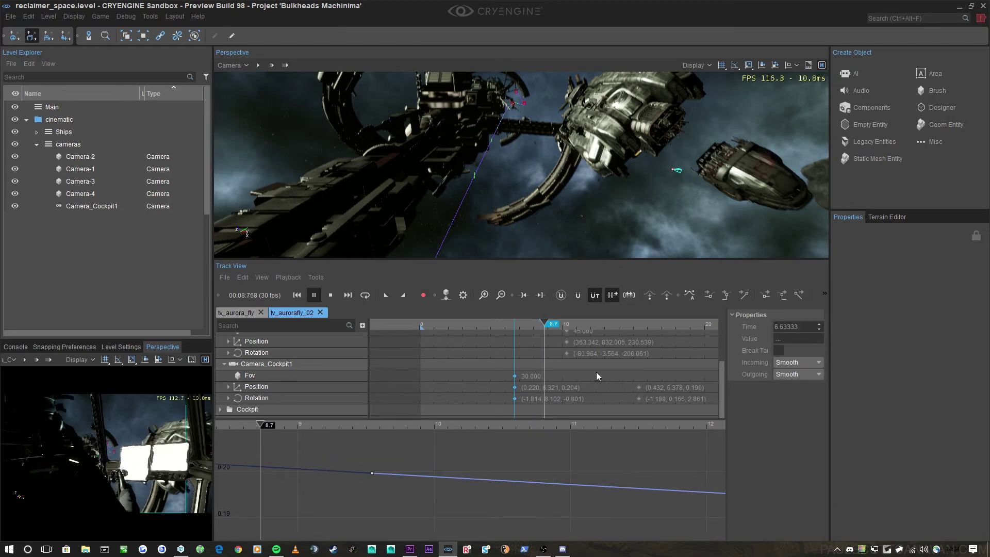
pyautogui.moveTo(608, 371); pyautogui.dragTo(662, 404)
pyautogui.click(529, 328)
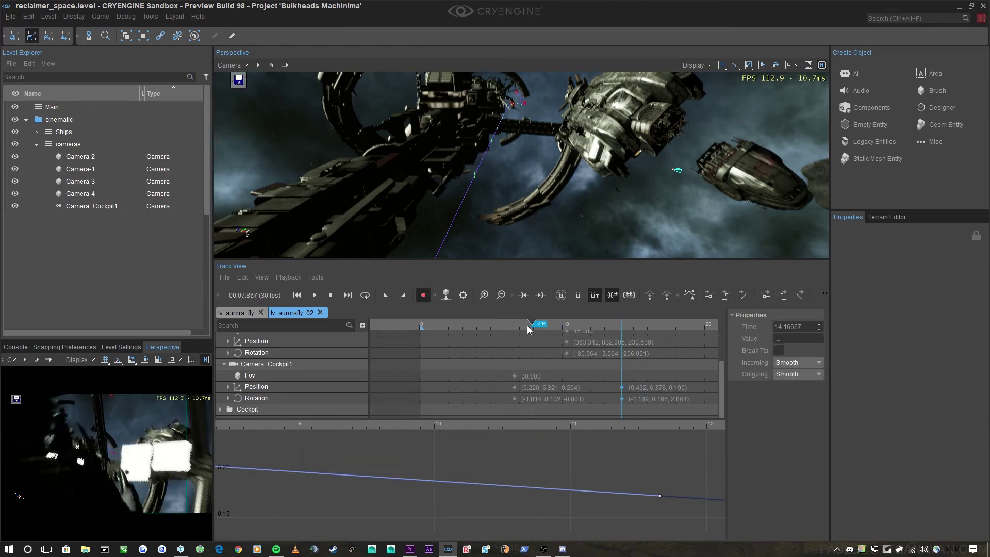
pyautogui.press('space')
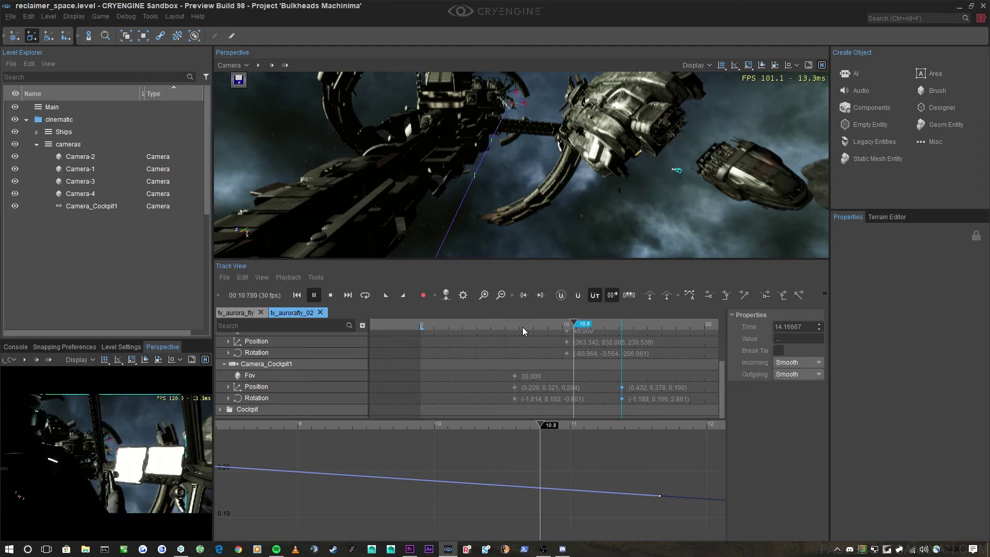
pyautogui.press('space')
# Step: Set the playhead to about 6.07 seconds and select the Aurora ship, Parent_Aurora, in the perspective view
pyautogui.moveTo(552, 237); pyautogui.dragTo(545, 286, button='right')
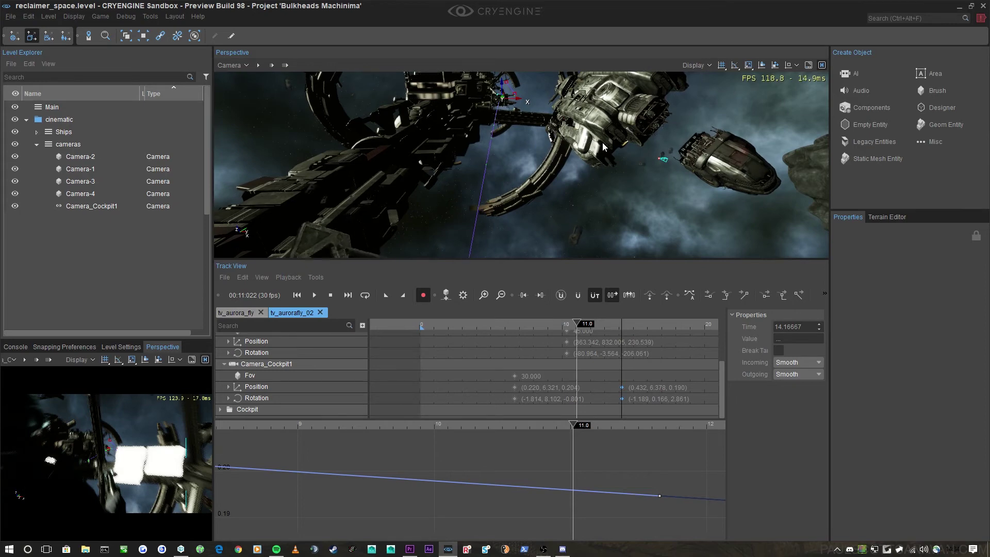
pyautogui.moveTo(602, 142); pyautogui.dragTo(508, 199, button='right')
pyautogui.press('w')
pyautogui.scroll(2, 526, 150)
pyautogui.click(524, 325)
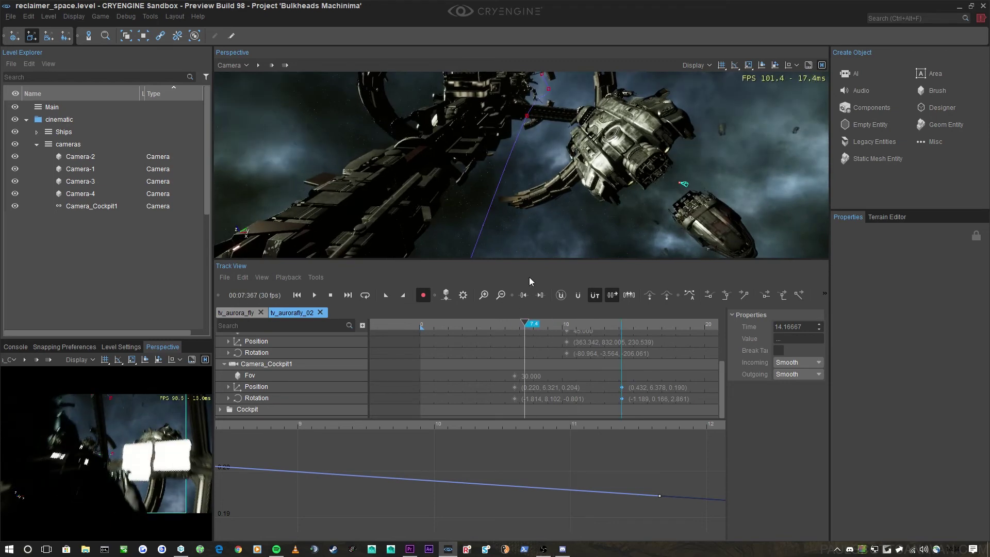
pyautogui.moveTo(574, 240); pyautogui.dragTo(578, 226, button='right')
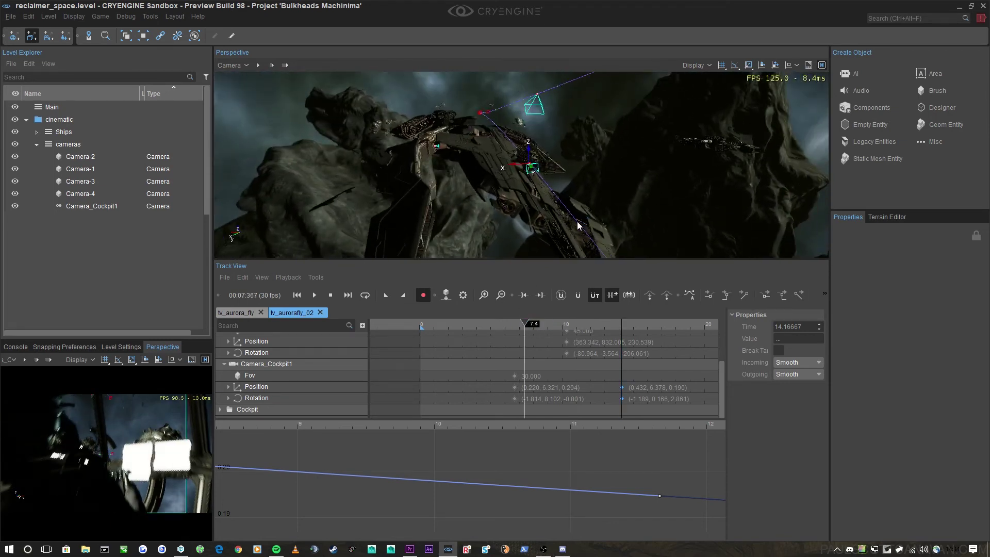
pyautogui.moveTo(577, 221); pyautogui.dragTo(524, 164, button='right')
pyautogui.click(524, 164)
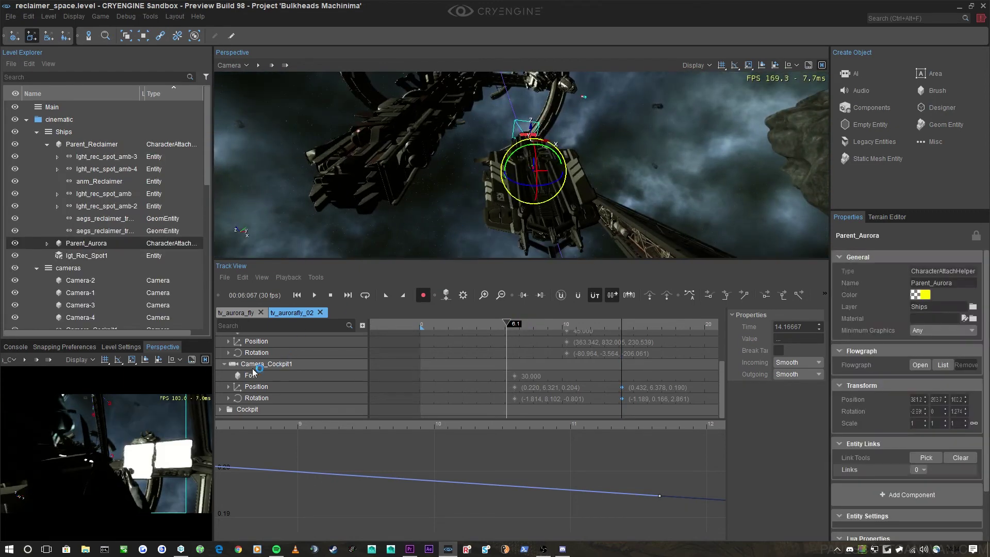
# Step: Collapse the camera tracks, expand Parent_Aurora's rotation track, and show its Y rotation curve
pyautogui.click(222, 364)
pyautogui.click(225, 385)
pyautogui.click(220, 365)
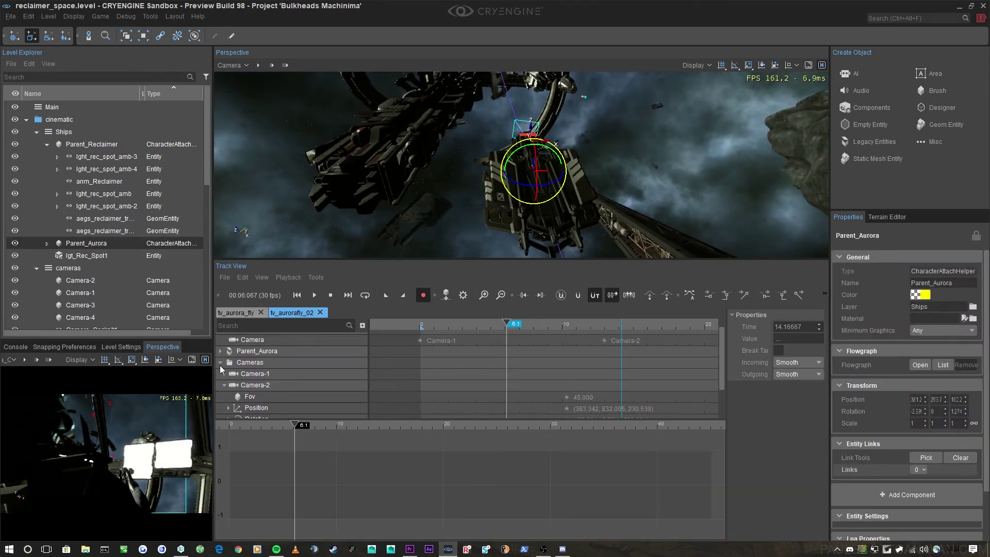
pyautogui.click(220, 363)
pyautogui.click(221, 360)
pyautogui.click(252, 383)
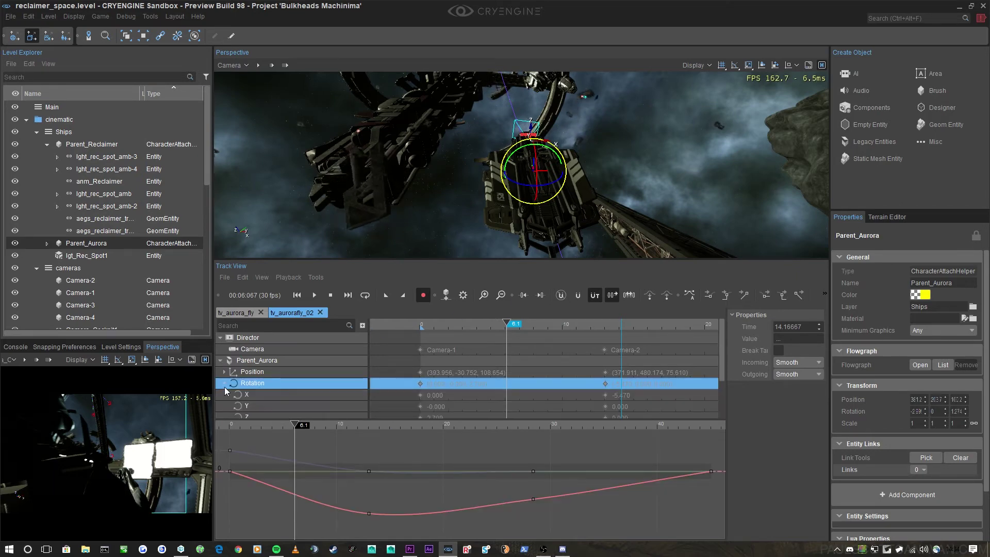
pyautogui.doubleClick(249, 383)
pyautogui.click(247, 384)
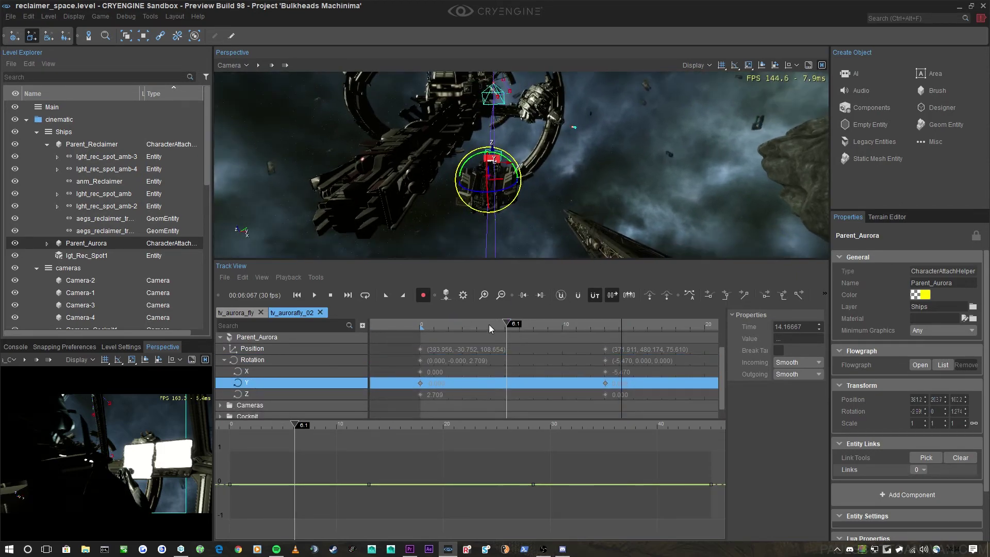
# Step: Record a rotation key for Parent_Aurora at 5.43 seconds by rolling the ship to about -4.8 degrees on Y
pyautogui.click(489, 324)
pyautogui.moveTo(495, 332); pyautogui.dragTo(505, 329)
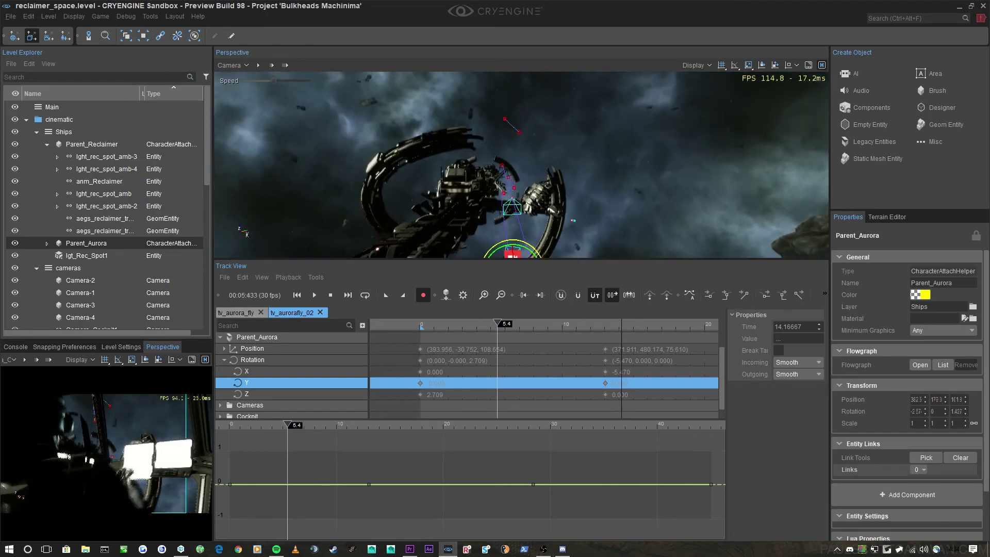
pyautogui.press('w')
pyautogui.moveTo(550, 200)
pyautogui.mouseDown(button='right')
pyautogui.moveTo(541, 198)
pyautogui.moveTo(551, 200)
pyautogui.mouseUp(button='right')
pyautogui.moveTo(550, 174); pyautogui.dragTo(547, 174)
pyautogui.keyDown('shift'); pyautogui.moveTo(439, 448); pyautogui.dragTo(294, 428, button='middle'); pyautogui.keyUp('shift')
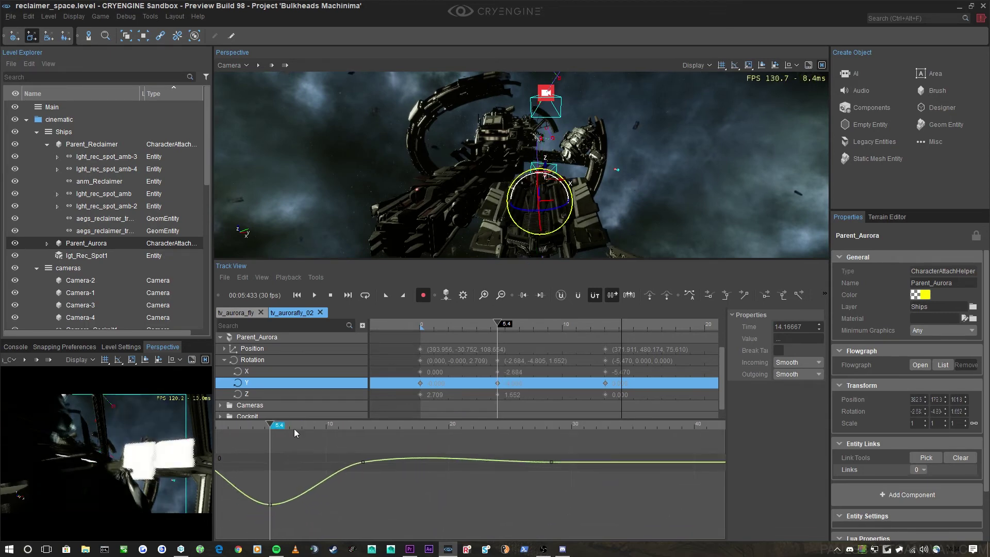
# Step: Scrub through the Aurora's flight to about 11 seconds and raise its Y rotation key at 13 seconds to about 3.90
pyautogui.moveTo(284, 431); pyautogui.dragTo(365, 427)
pyautogui.press('w')
pyautogui.moveTo(551, 240); pyautogui.dragTo(551, 240, button='right')
pyautogui.scroll(2, 552, 239)
pyautogui.moveTo(598, 331); pyautogui.dragTo(578, 327)
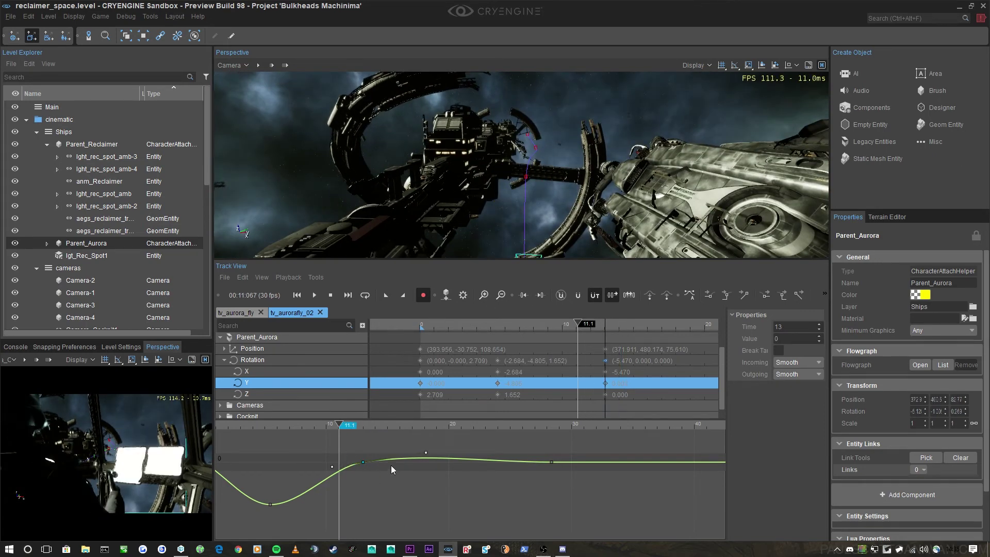
pyautogui.moveTo(400, 466); pyautogui.dragTo(430, 494, button='middle')
pyautogui.click(429, 493)
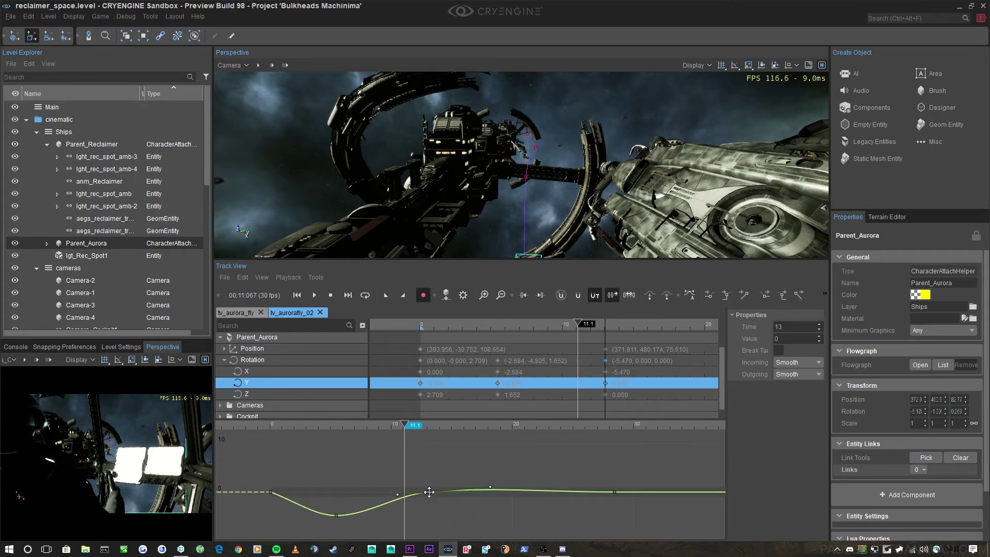
pyautogui.moveTo(429, 492); pyautogui.dragTo(427, 473)
# Step: Play the Aurora's banking from about 6.4 to 12 seconds and examine its roll in the perspective view
pyautogui.click(347, 426)
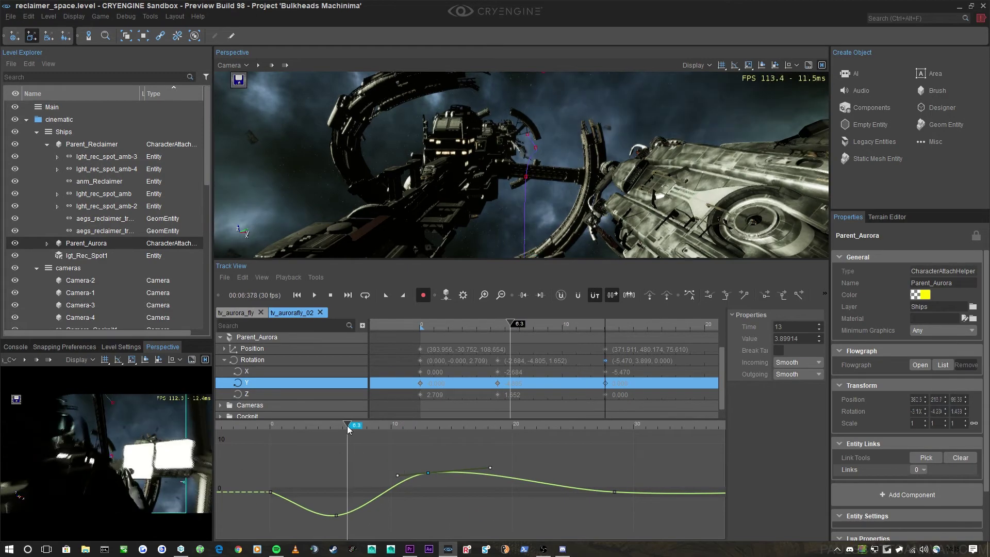
pyautogui.press('space')
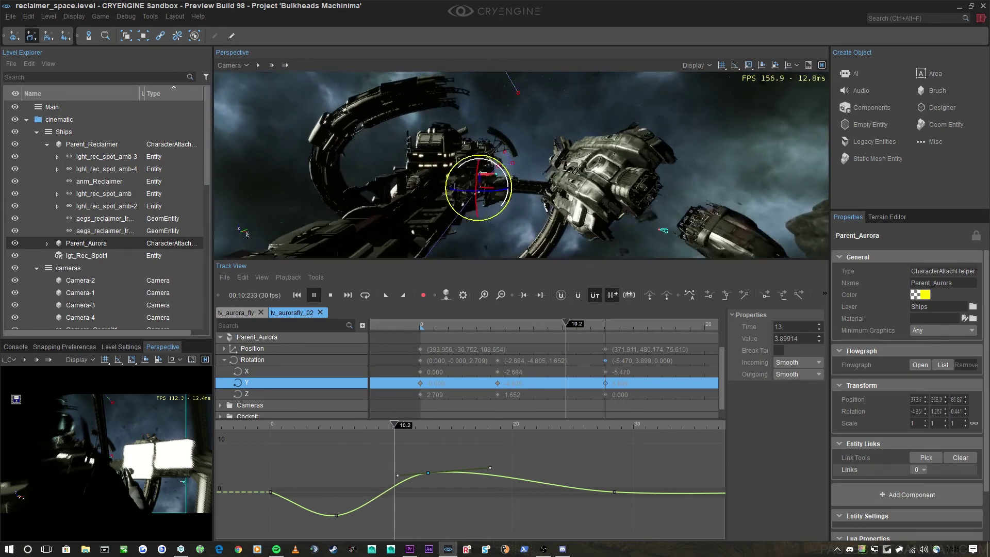
pyautogui.press('space')
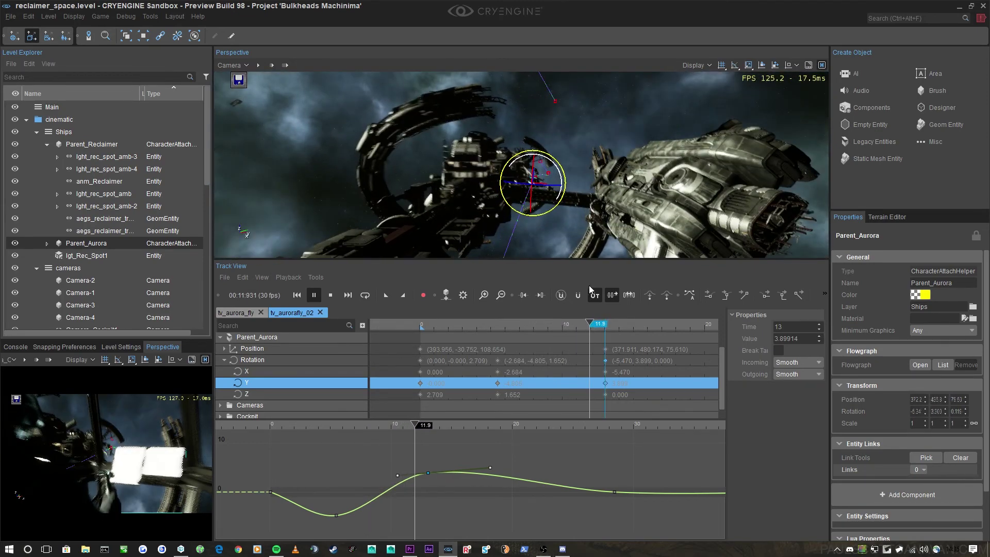
pyautogui.press('w')
pyautogui.moveTo(595, 227); pyautogui.dragTo(613, 220, button='right')
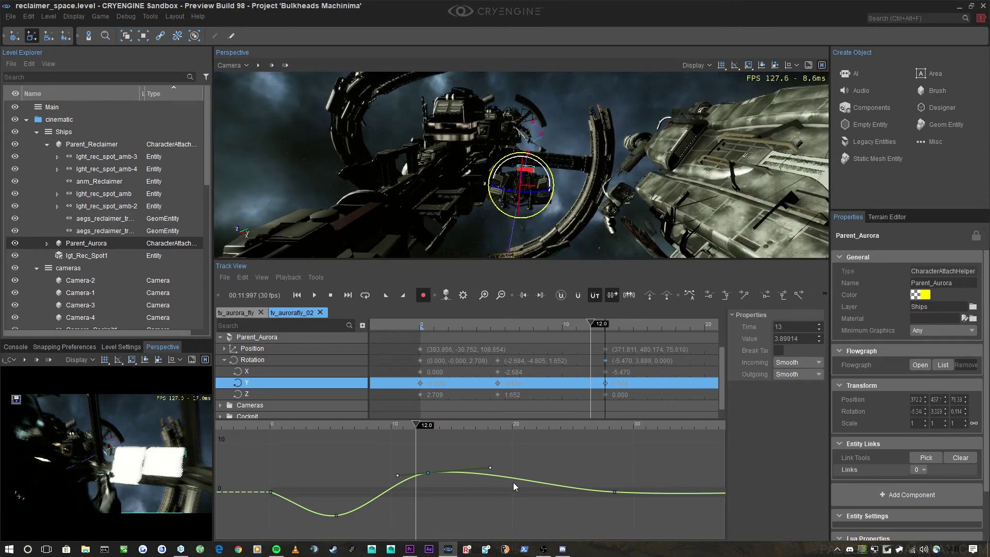
# Step: Steepen the outgoing tangent of Parent_Aurora's Y rotation key at 13 seconds to about (6.525, 8.660) and scrub through the flight to 26.6 seconds
pyautogui.click(518, 425)
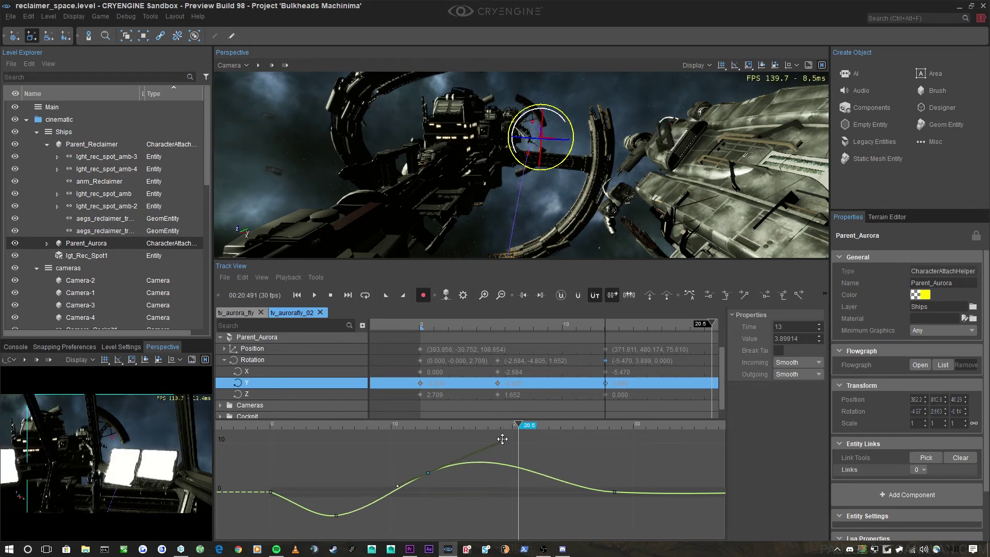
pyautogui.moveTo(506, 427); pyautogui.dragTo(507, 429)
pyautogui.press('w')
pyautogui.moveTo(522, 191); pyautogui.dragTo(527, 183, button='right')
pyautogui.moveTo(520, 415); pyautogui.dragTo(610, 438)
pyautogui.moveTo(521, 170); pyautogui.dragTo(532, 147, button='right')
pyautogui.press('w')
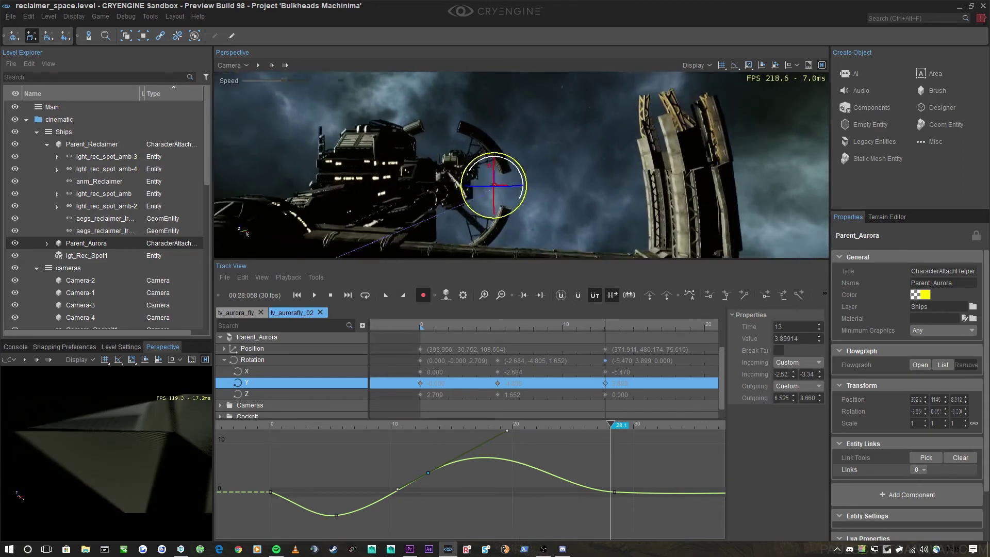
pyautogui.moveTo(614, 431); pyautogui.dragTo(592, 428)
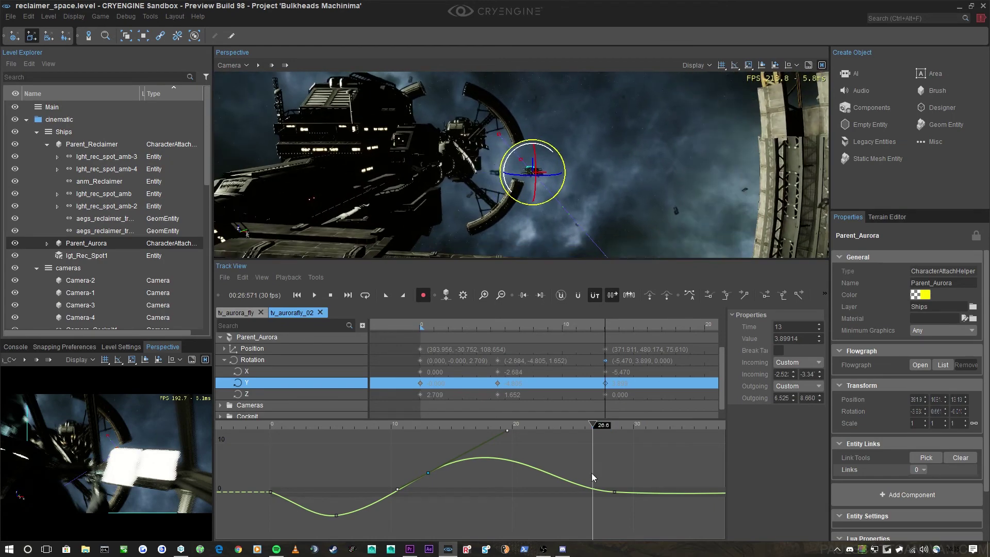
# Step: Lower Parent_Aurora's Y rotation key at 28.37 seconds to about -5.59 and return to the start of the sequence
pyautogui.click(614, 491)
pyautogui.moveTo(616, 491); pyautogui.dragTo(614, 519)
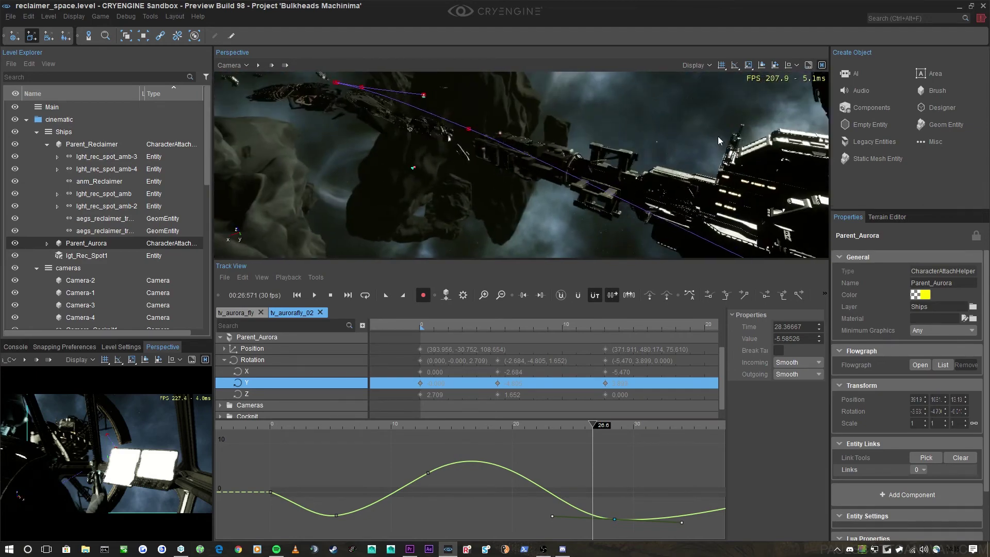
pyautogui.moveTo(390, 427); pyautogui.dragTo(272, 426)
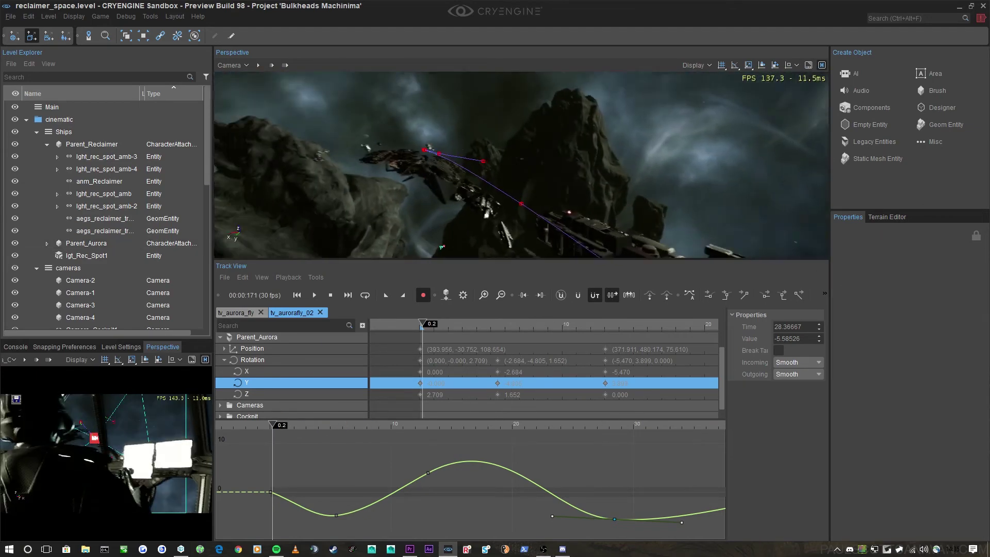
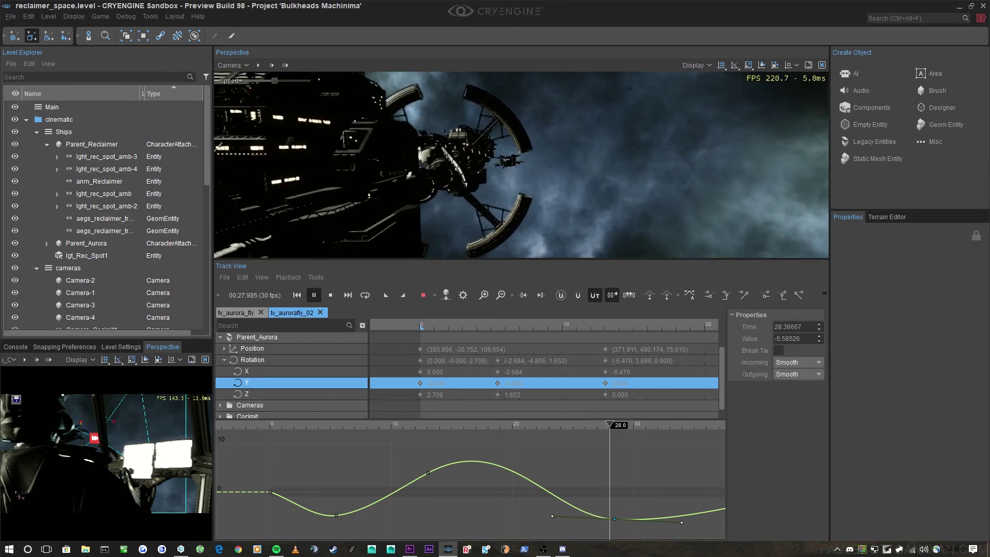
# Step: Examine the Aurora's banking around 8.6 and 5.5 seconds from different angles in the perspective view
pyautogui.click(375, 424)
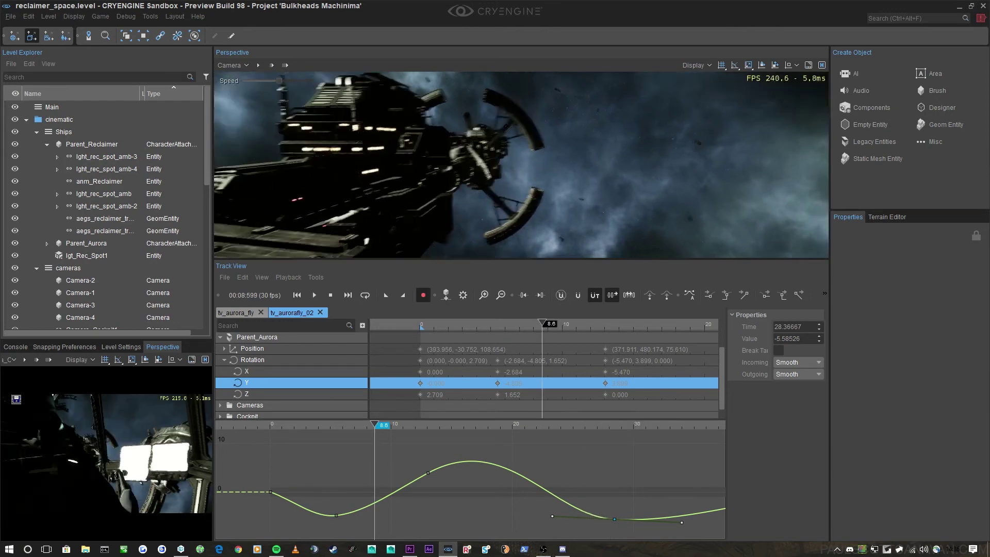
pyautogui.press('w')
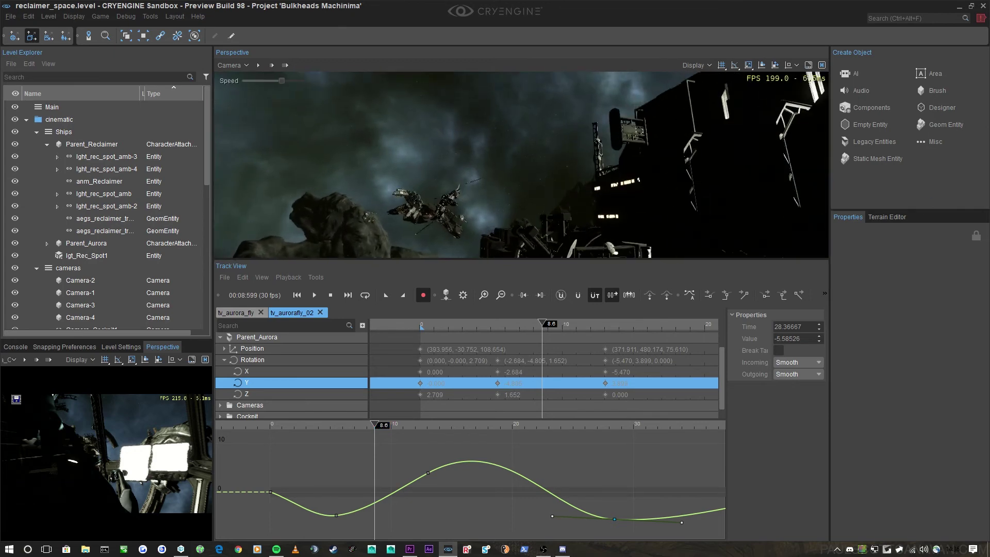
pyautogui.press('w')
pyautogui.moveTo(684, 178); pyautogui.dragTo(742, 186, button='right')
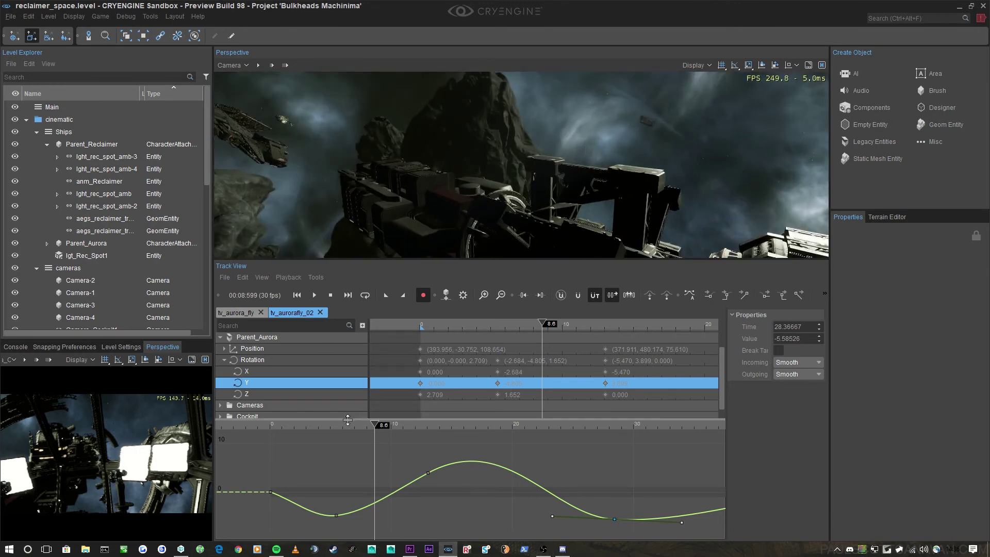
pyautogui.moveTo(379, 425); pyautogui.dragTo(337, 425)
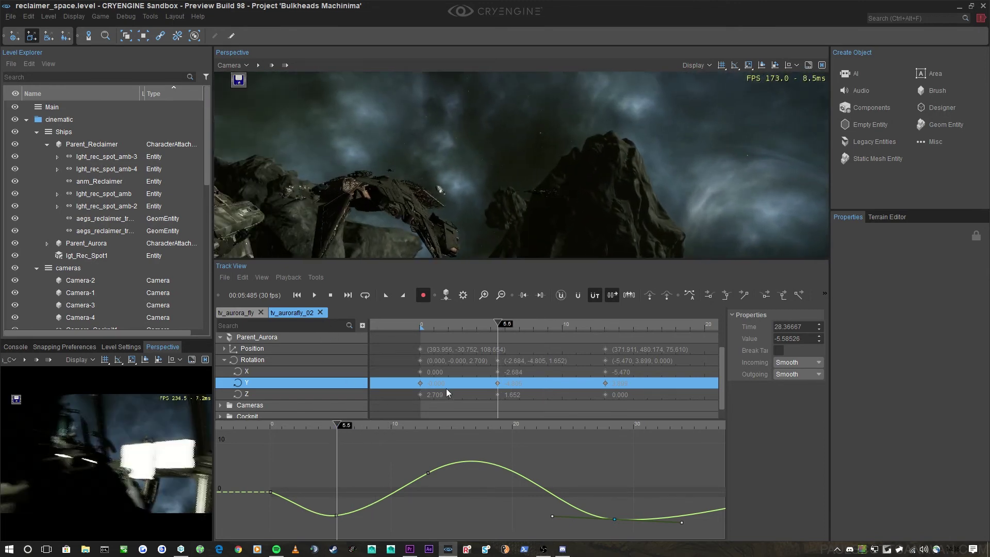
# Step: Collapse Parent_Aurora's rotation track, expand the Cameras folder, and show the helpers in the perspective view around the ship
pyautogui.click(225, 360)
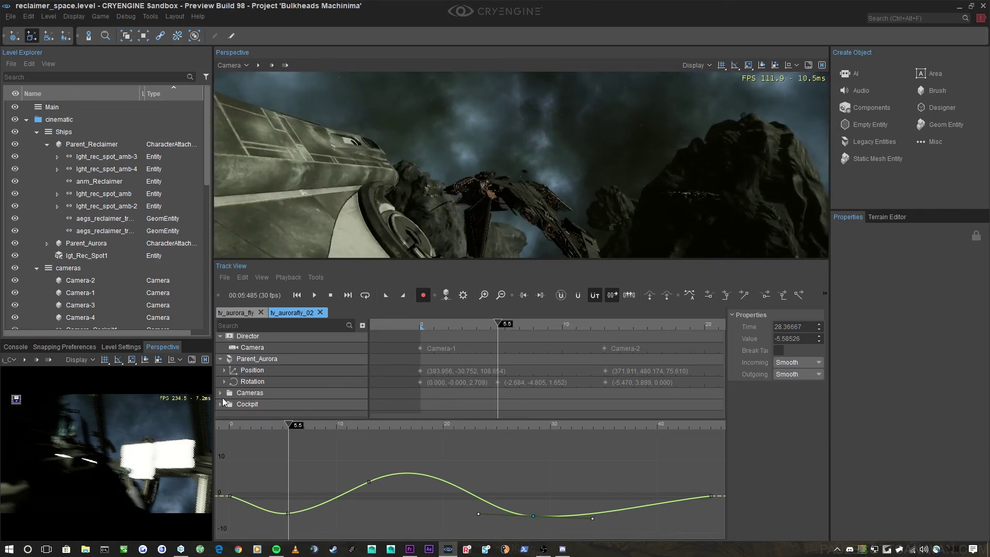
pyautogui.click(221, 394)
pyautogui.scroll(-1, 233, 398)
pyautogui.scroll(-1, 268, 389)
pyautogui.moveTo(443, 206); pyautogui.dragTo(858, 68, button='right')
pyautogui.click(822, 66)
pyautogui.moveTo(561, 181); pyautogui.dragTo(582, 175, button='right')
pyautogui.press('w')
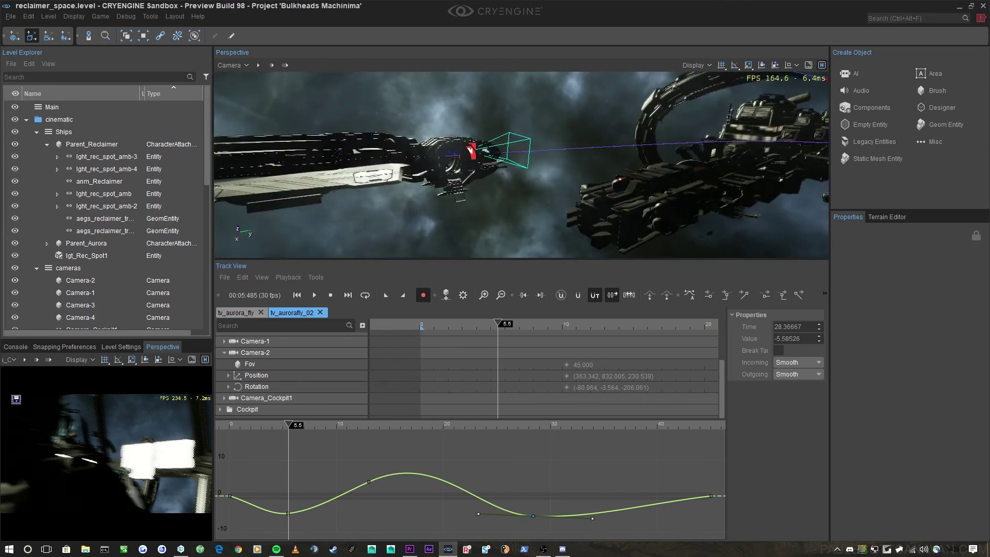
# Step: Expand Camera_Cockpit1's rotation track and show its Y rotation curve framed in the curve editor
pyautogui.click(225, 398)
pyautogui.scroll(-1, 226, 401)
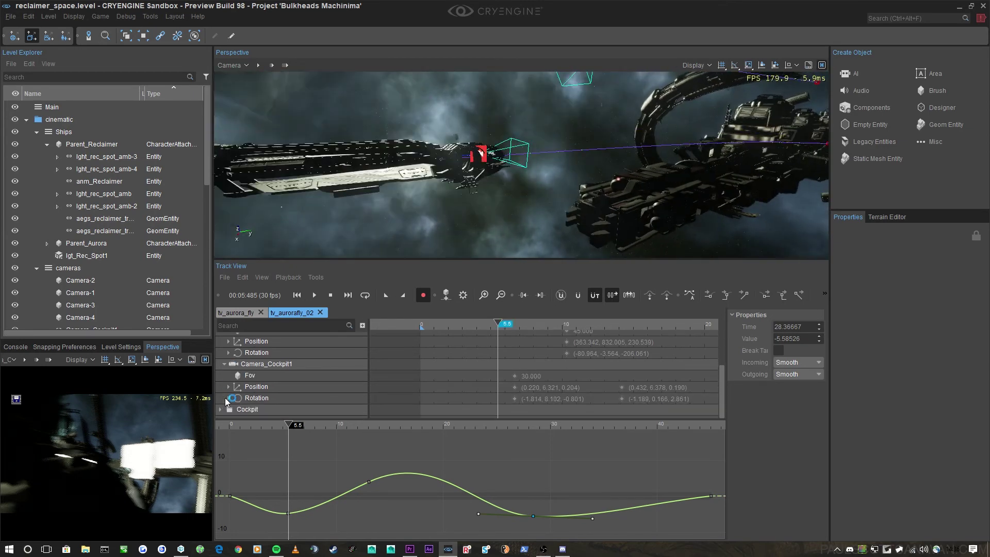
pyautogui.click(228, 397)
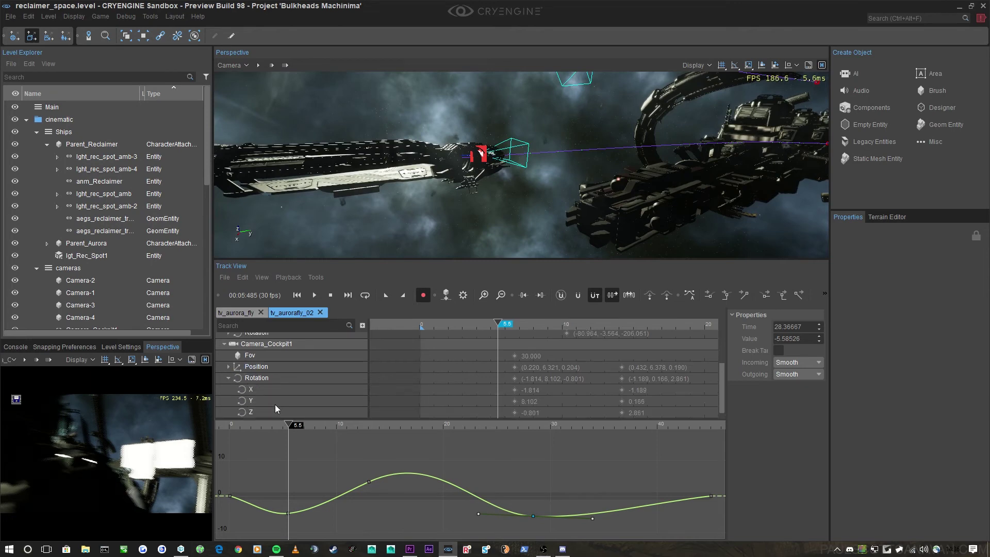
pyautogui.moveTo(514, 329); pyautogui.dragTo(608, 336)
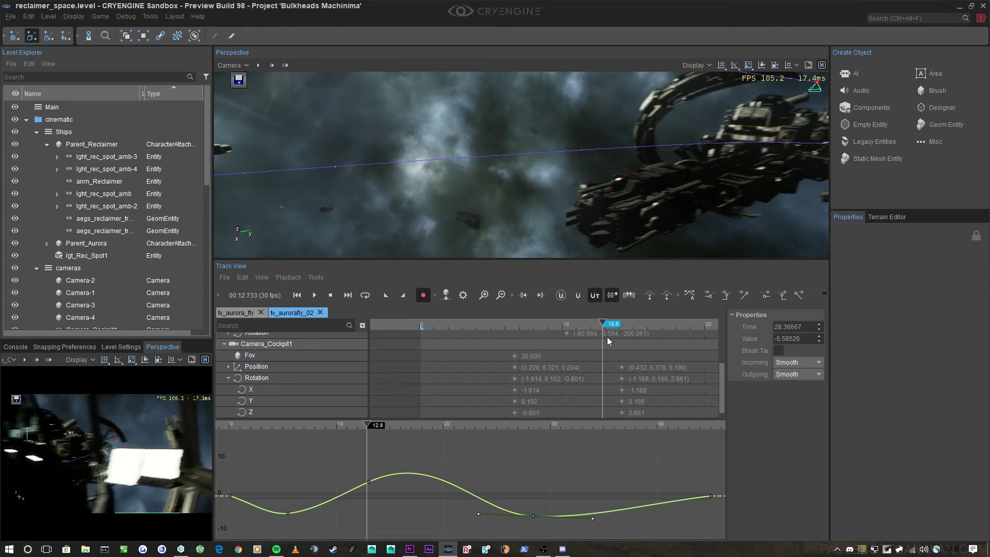
pyautogui.click(251, 401)
pyautogui.moveTo(658, 484); pyautogui.dragTo(579, 465, button='middle')
pyautogui.scroll(-3, 579, 465)
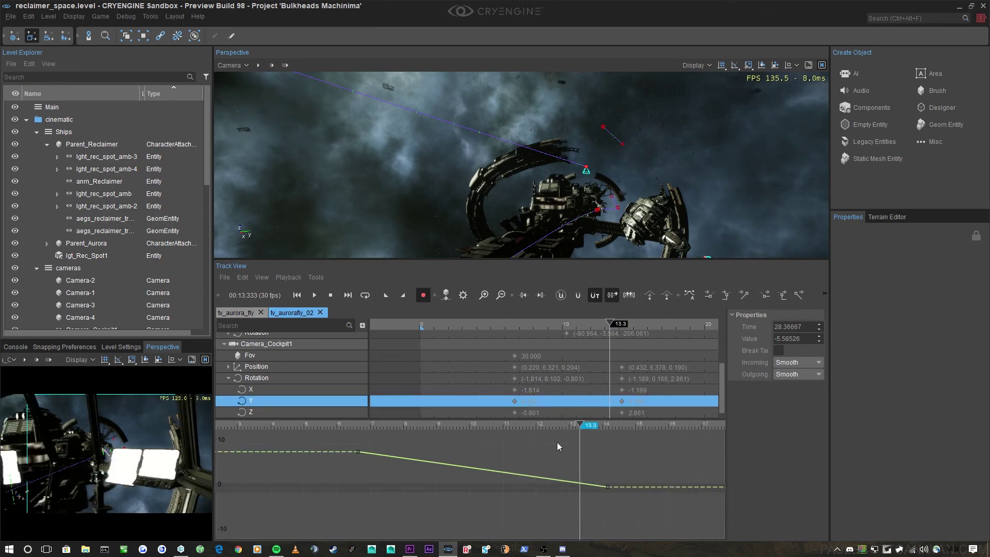
# Step: Play the cockpit camera's roll past 11 seconds and set the time back to about 10.4 seconds
pyautogui.moveTo(558, 427); pyautogui.dragTo(418, 439)
pyautogui.click(472, 413)
pyautogui.press('space')
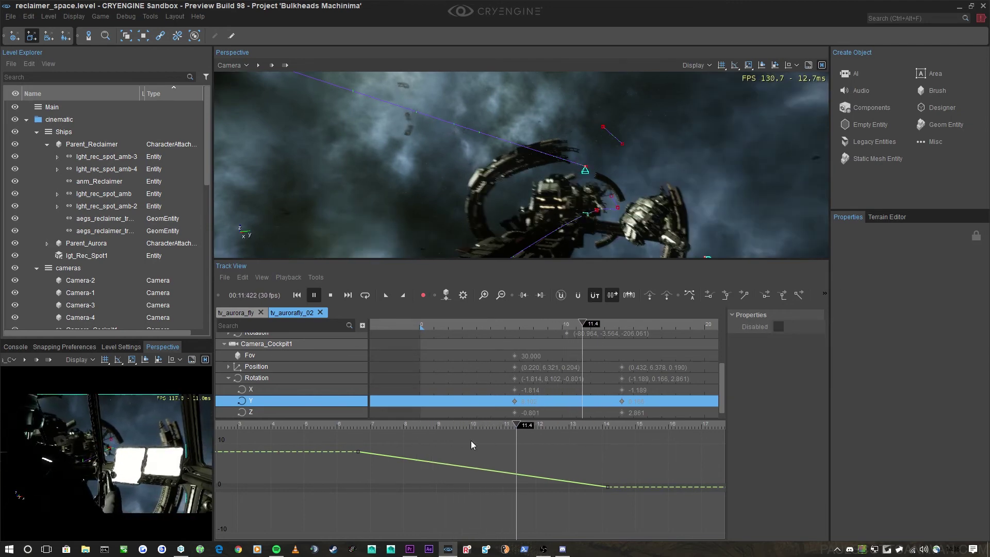
pyautogui.moveTo(471, 427); pyautogui.dragTo(484, 429)
# Step: Ease the incoming tangent of Camera_Cockpit1's last Y rotation key and move the key to about 11.60 seconds with a value of 2.25
pyautogui.moveTo(551, 459); pyautogui.dragTo(640, 505)
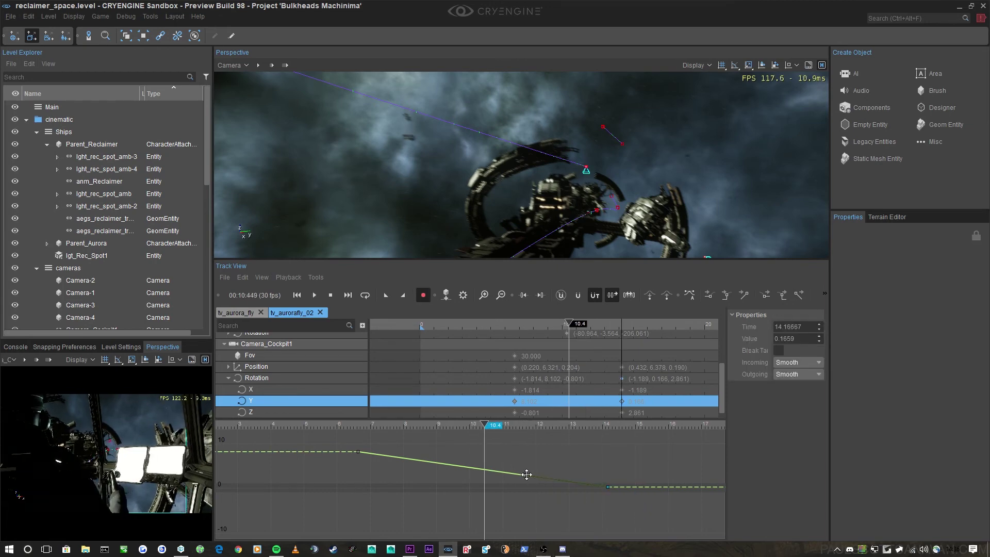
pyautogui.moveTo(443, 484); pyautogui.dragTo(440, 485)
pyautogui.click(581, 468)
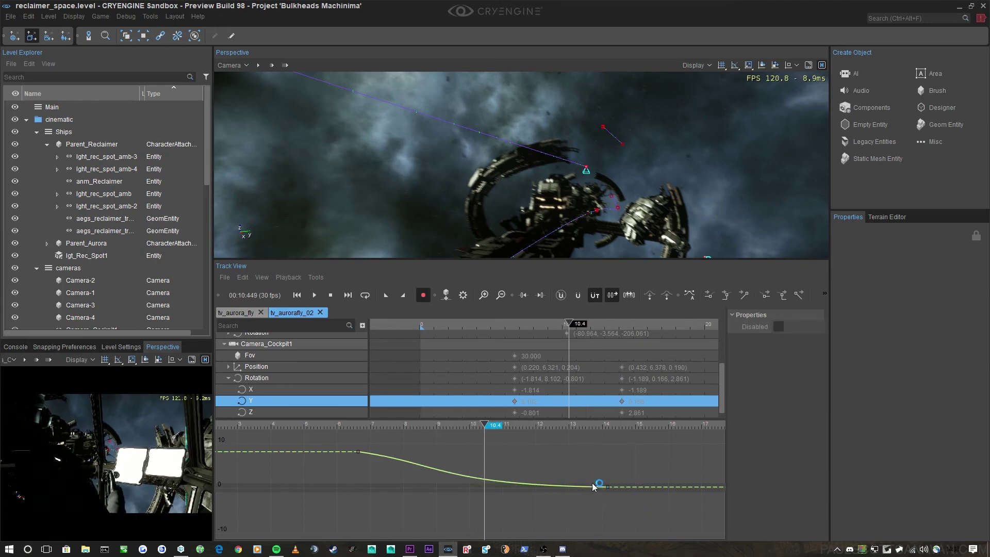
pyautogui.moveTo(599, 472); pyautogui.dragTo(643, 516)
pyautogui.moveTo(606, 488); pyautogui.dragTo(481, 469)
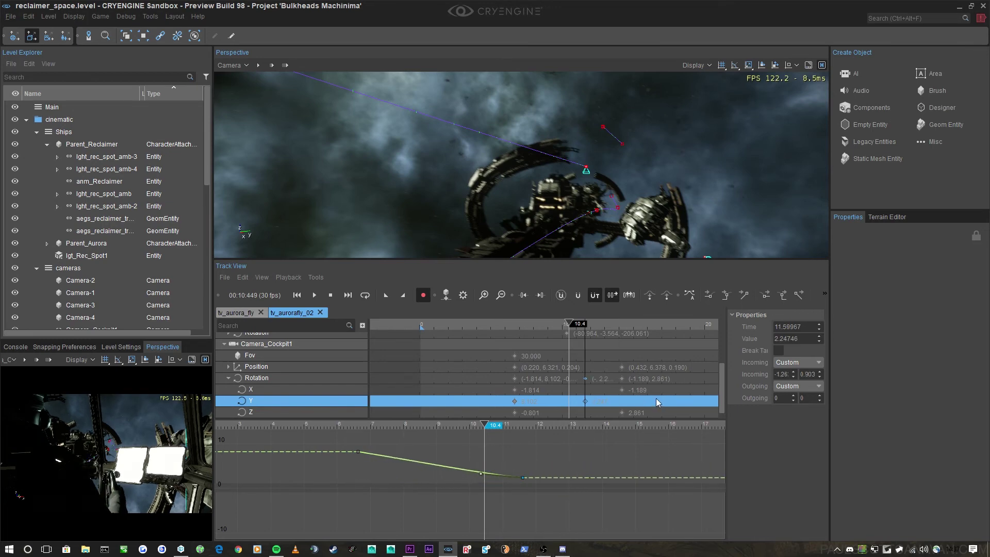
# Step: Add a Y rotation key to Camera_Cockpit1 and align it with the final X and Z rotation keys just after 14 seconds
pyautogui.click(633, 403)
pyautogui.doubleClick(618, 402)
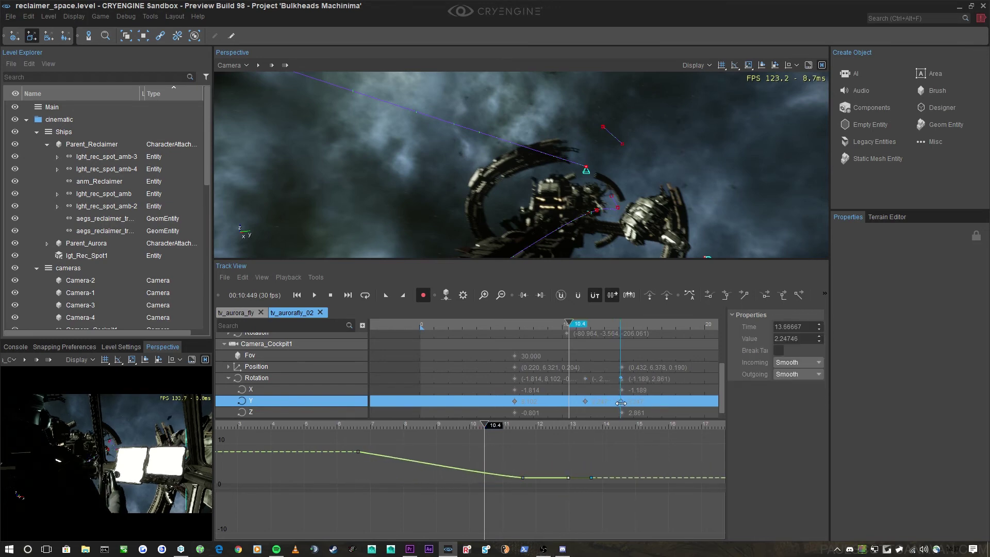
pyautogui.scroll(10, 621, 403)
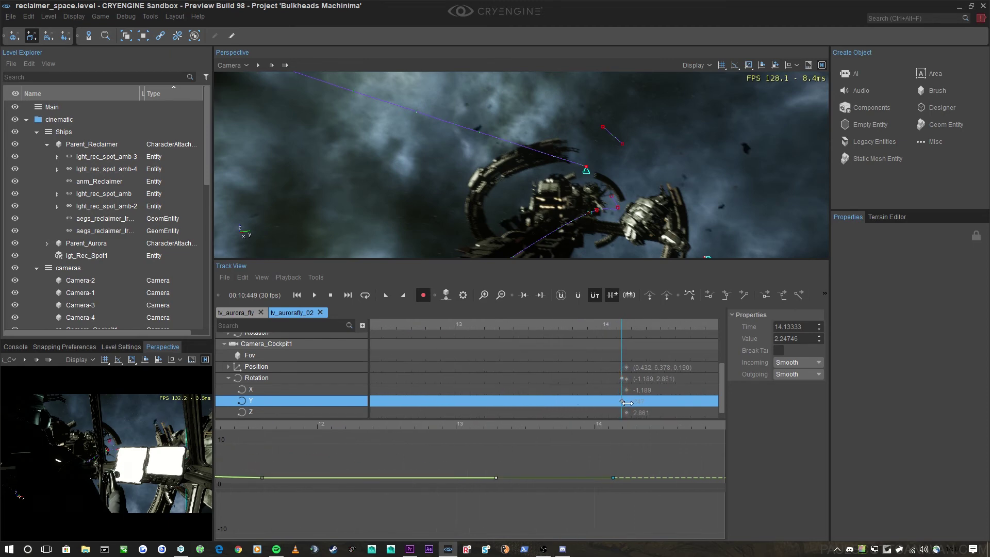
pyautogui.moveTo(627, 403); pyautogui.dragTo(627, 403)
# Step: Raise Camera_Cockpit1's final Y rotation key to about 5.58 and select the Y key at 11.60 seconds
pyautogui.scroll(-9, 524, 514)
pyautogui.moveTo(525, 486)
pyautogui.mouseDown()
pyautogui.moveTo(547, 525)
pyautogui.moveTo(532, 496)
pyautogui.mouseUp()
pyautogui.scroll(3, 544, 512)
pyautogui.scroll(1, 547, 514)
pyautogui.moveTo(435, 469); pyautogui.dragTo(524, 447, button='middle')
pyautogui.moveTo(520, 451); pyautogui.dragTo(528, 483, button='right')
pyautogui.moveTo(447, 458); pyautogui.dragTo(496, 496)
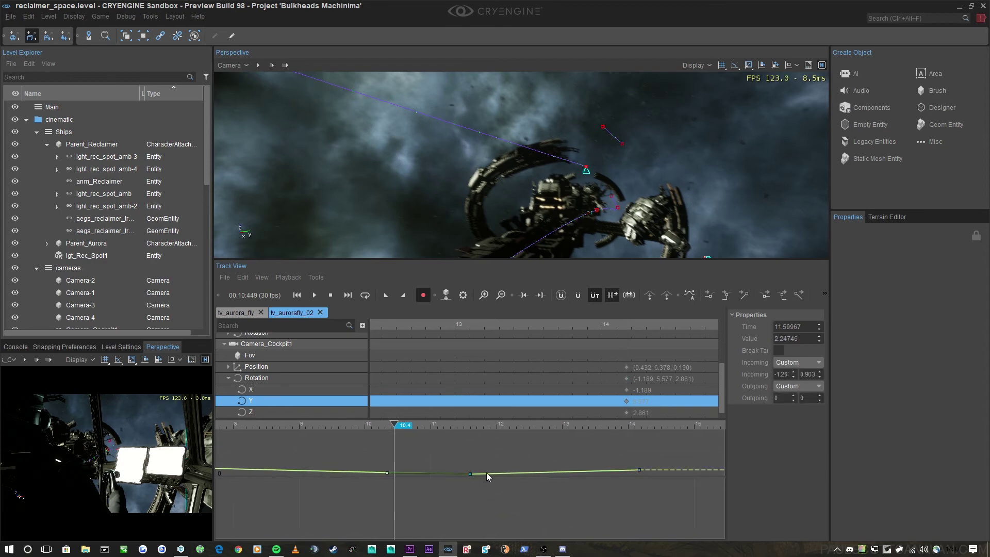
# Step: Try zero tangents on the Y rotation key at 11.60 seconds with a custom outgoing handle of about (1.137, 1.627)
pyautogui.click(708, 294)
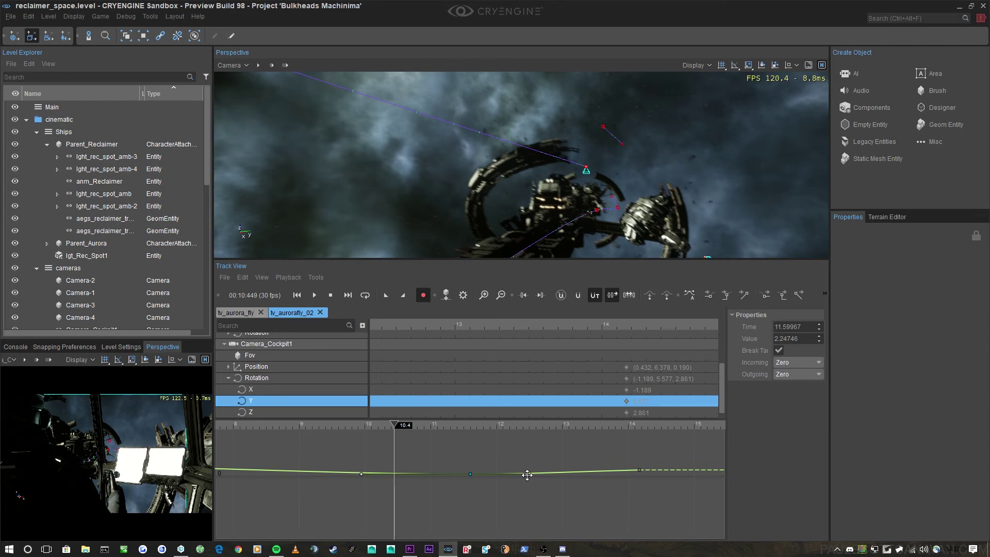
pyautogui.moveTo(539, 476); pyautogui.dragTo(526, 473)
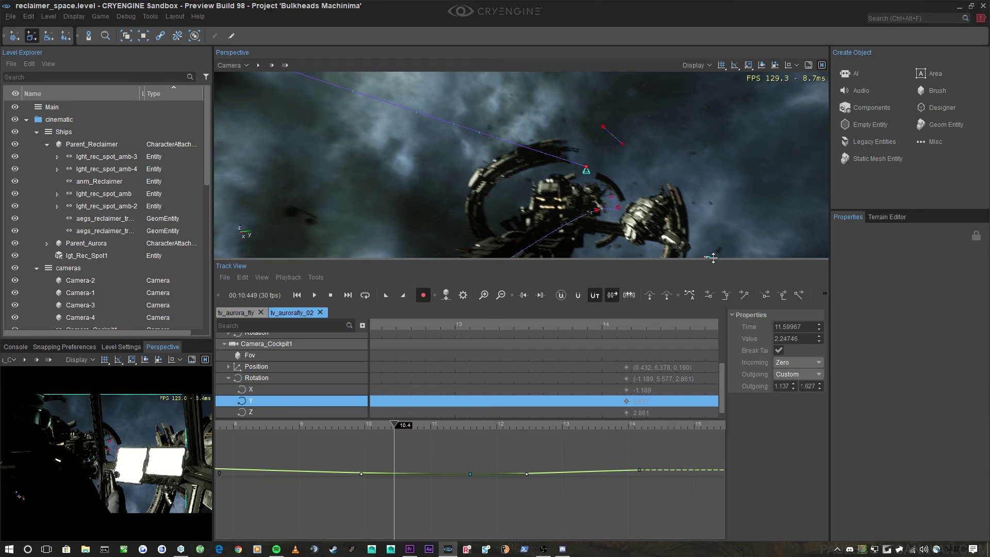
# Step: Widen the Track View to reveal its remaining curve tools and fit the Y rotation curve in the curve editor
pyautogui.moveTo(711, 260)
pyautogui.mouseDown()
pyautogui.moveTo(712, 228)
pyautogui.moveTo(711, 265)
pyautogui.mouseUp()
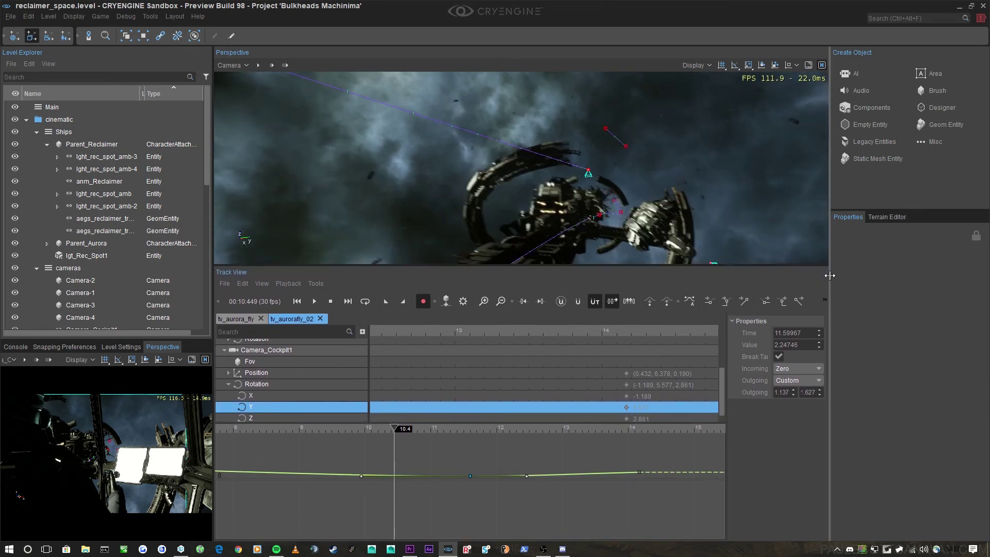
pyautogui.moveTo(829, 273); pyautogui.dragTo(919, 299)
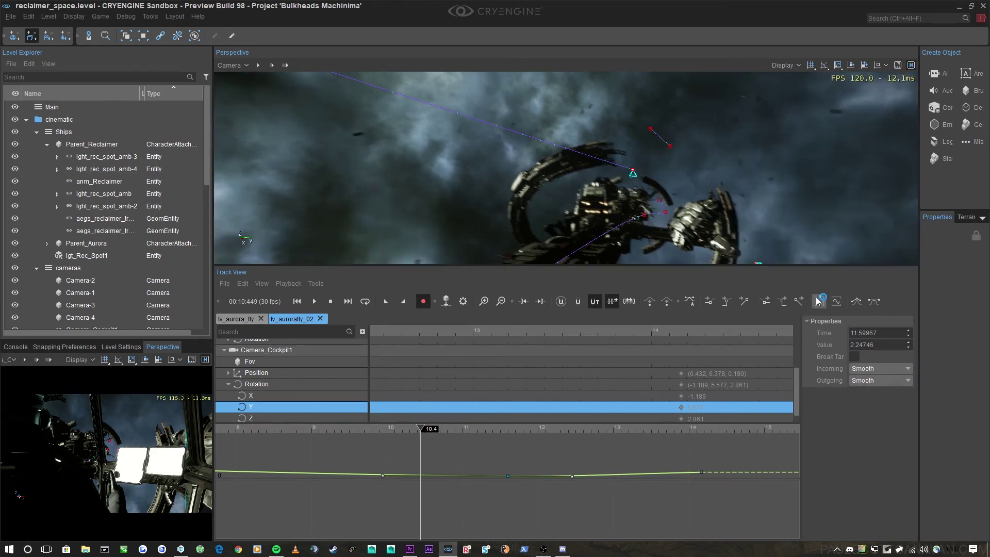
pyautogui.click(836, 302)
pyautogui.press('f')
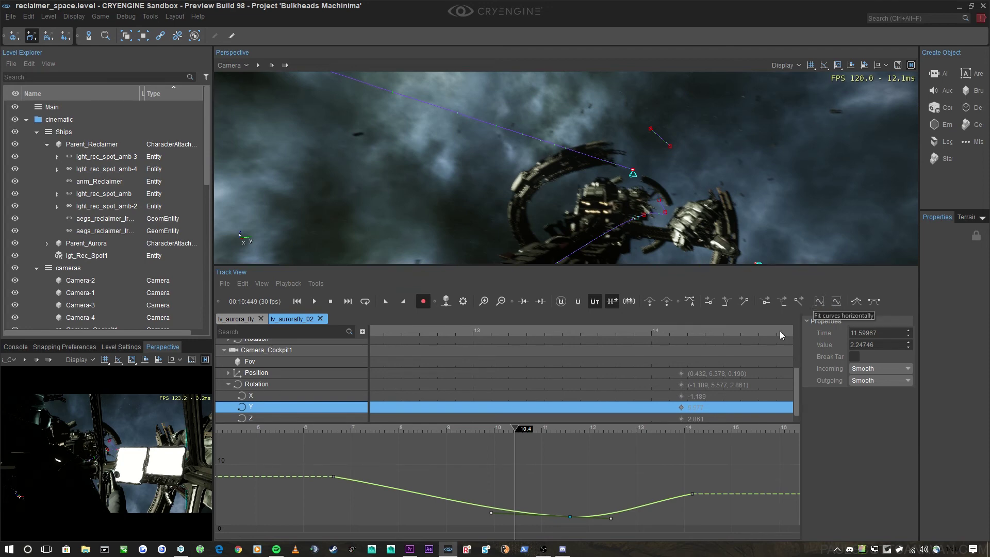
# Step: Flatten the tangents of Camera_Cockpit1's Y rotation key at 11.60 seconds and play the resulting camera roll
pyautogui.click(620, 513)
pyautogui.press('space')
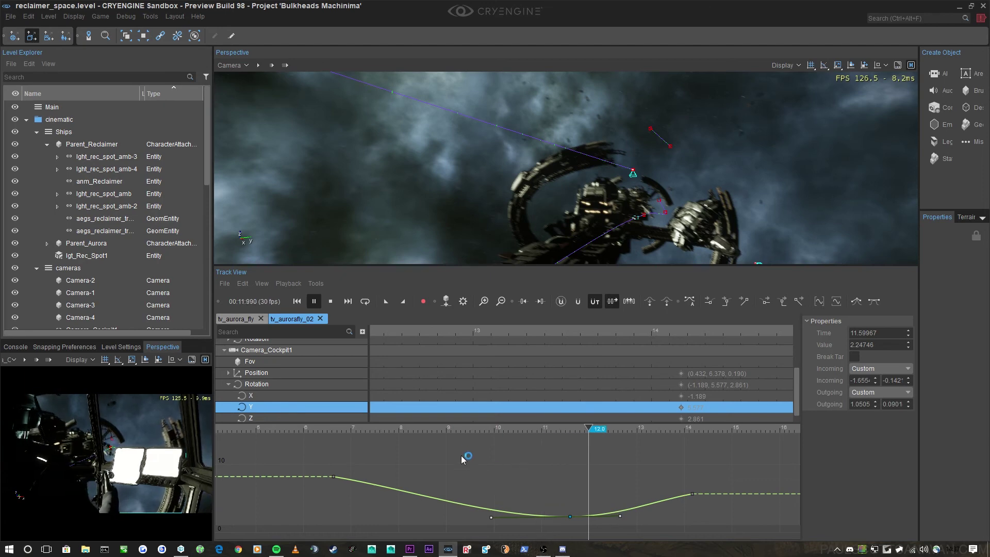
pyautogui.click(397, 428)
# Step: Set the outgoing tangent of Camera_Cockpit1's Y rotation key at 6.63 seconds to about (1.655, -2.93) and play the shot
pyautogui.moveTo(305, 453); pyautogui.dragTo(412, 497)
pyautogui.click(348, 429)
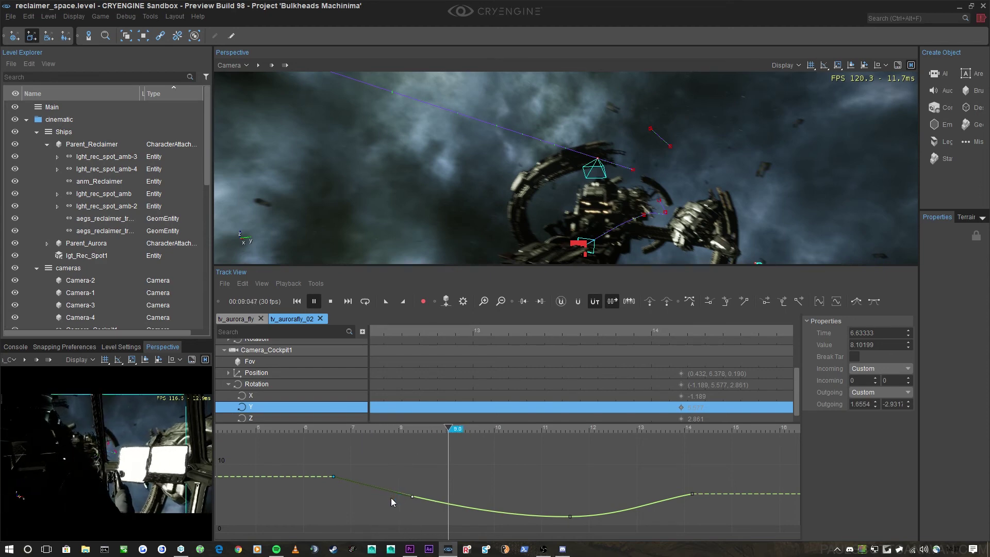
pyautogui.press('space')
# Step: Replay the cockpit camera's roll up to about 10.9 seconds and check its Y rotation curve up close
pyautogui.moveTo(417, 480); pyautogui.dragTo(432, 459, button='middle')
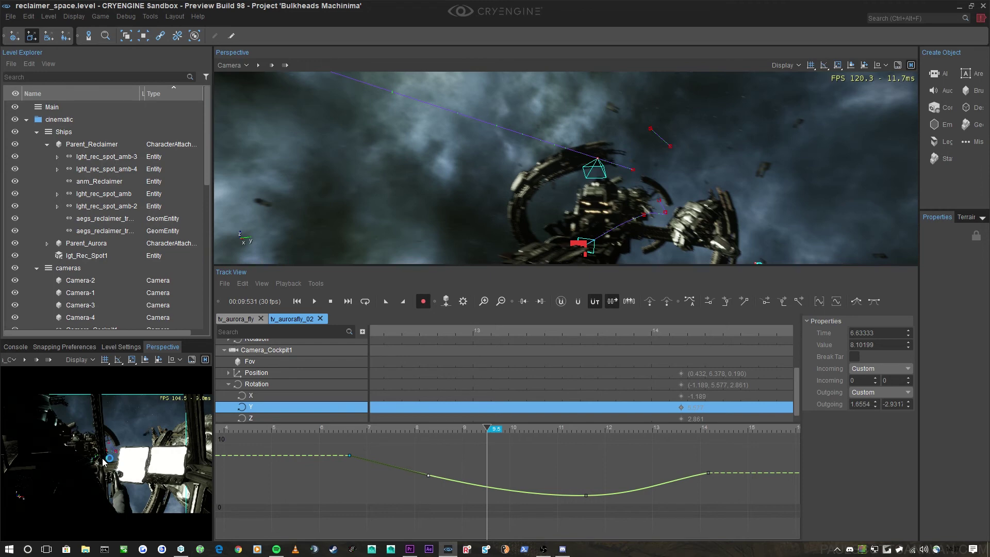
pyautogui.moveTo(544, 472); pyautogui.dragTo(535, 520, button='middle')
pyautogui.scroll(1, 422, 469)
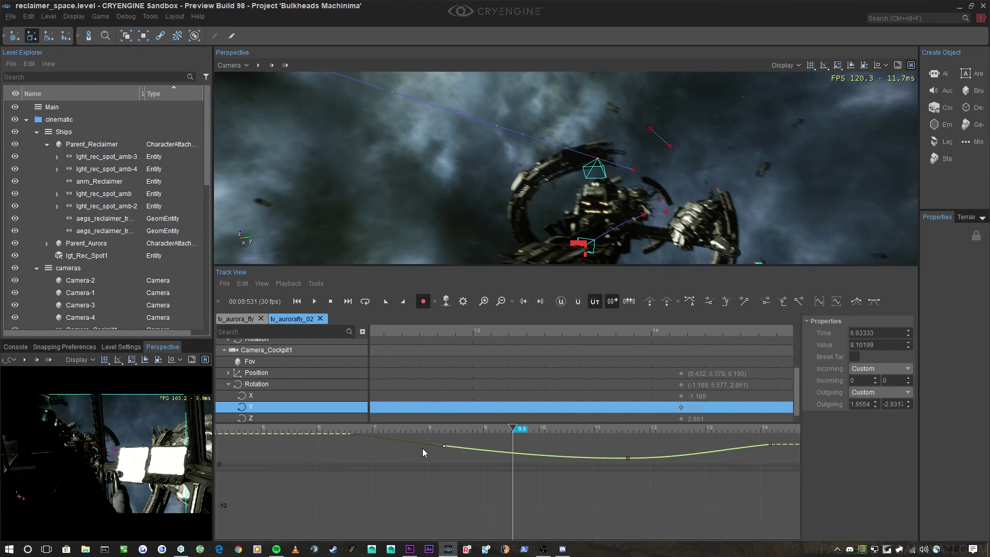
pyautogui.moveTo(422, 430); pyautogui.dragTo(469, 430)
pyautogui.press('space')
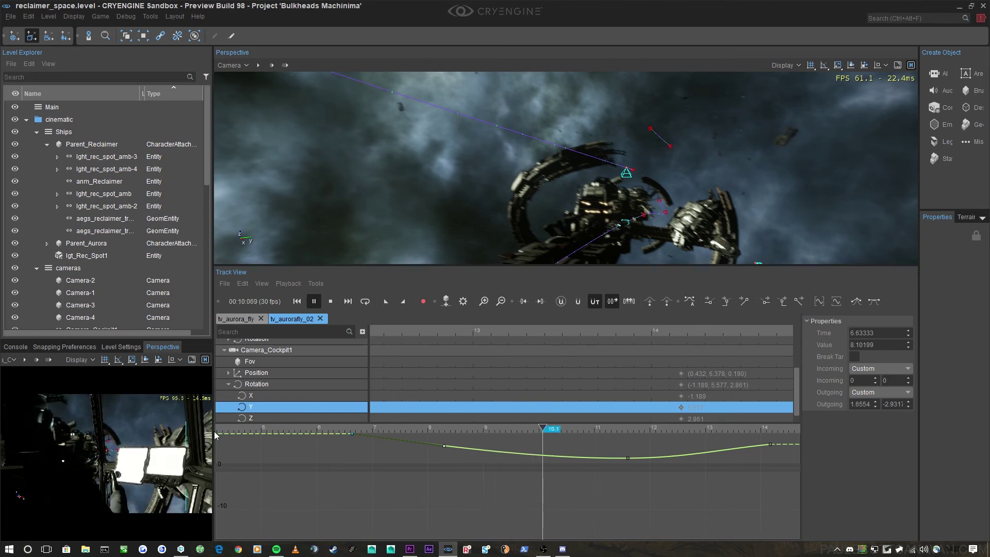
pyautogui.press('space')
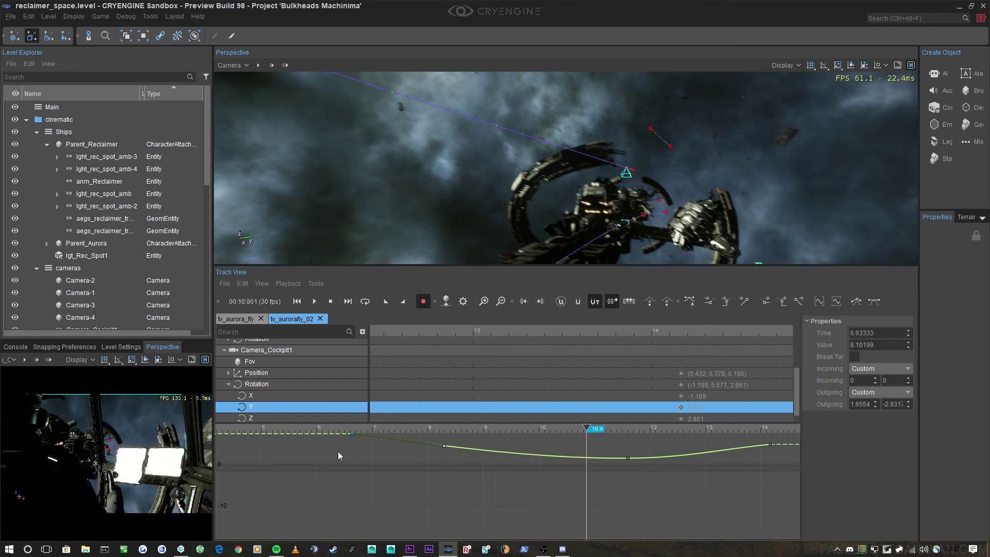
# Step: Lower Camera_Cockpit1's Y rotation key at 6.63 seconds to about 6.50 and play the shot from there
pyautogui.moveTo(338, 451); pyautogui.dragTo(359, 451, button='middle')
pyautogui.moveTo(359, 450); pyautogui.dragTo(359, 456)
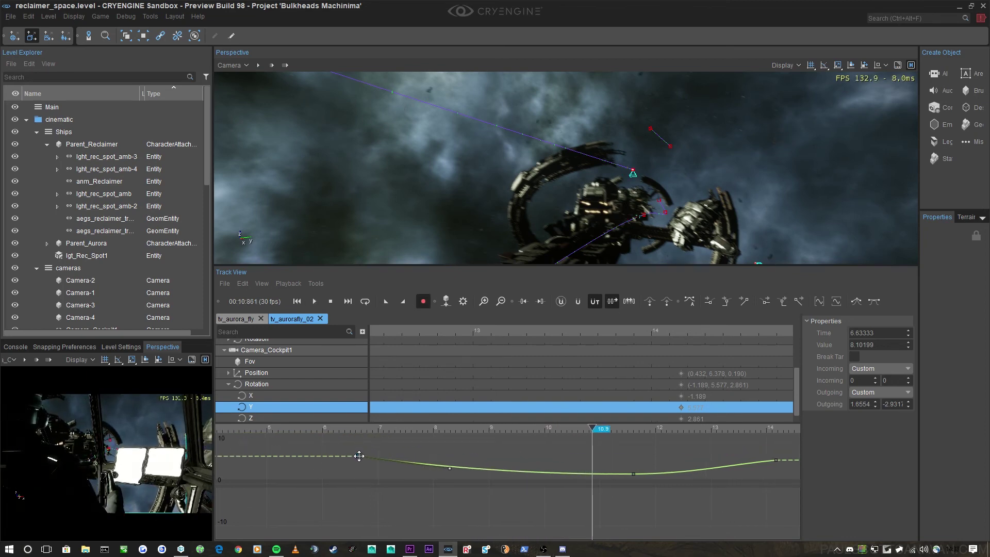
pyautogui.click(370, 425)
pyautogui.press('space')
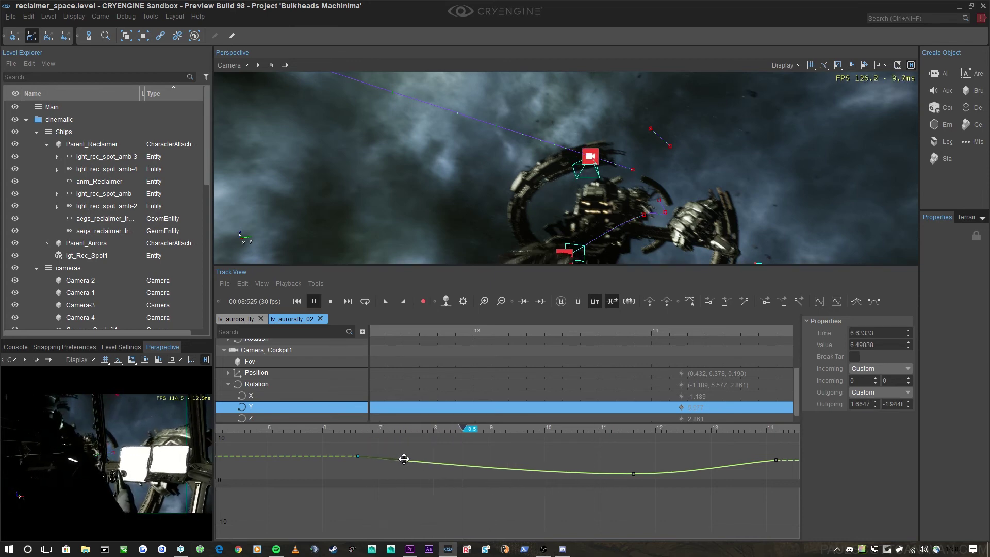
# Step: Lengthen the incoming tangent of the Y rotation key at 11.60 seconds to about (-2.97, 0.10) and replay the camera roll
pyautogui.moveTo(585, 449); pyautogui.dragTo(688, 483)
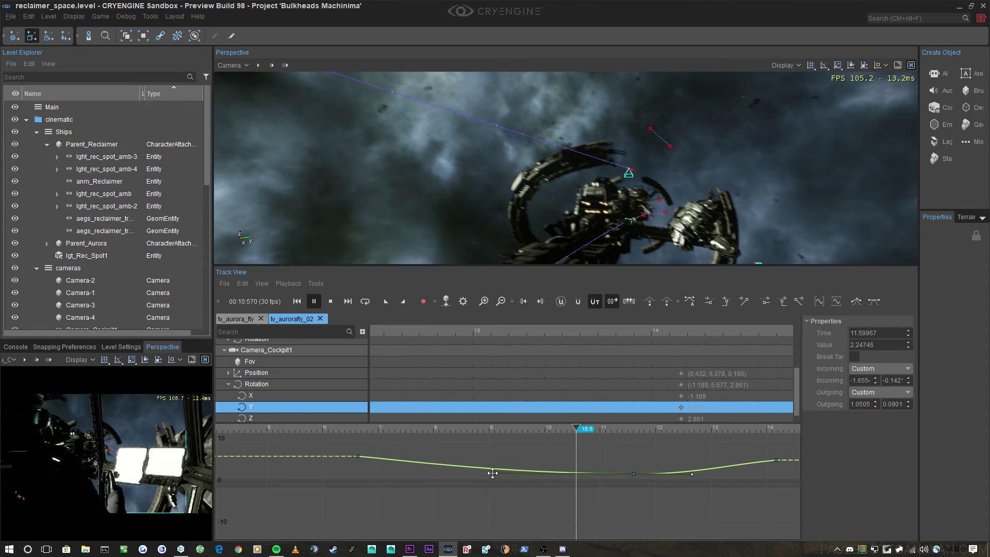
pyautogui.moveTo(493, 474); pyautogui.dragTo(468, 473)
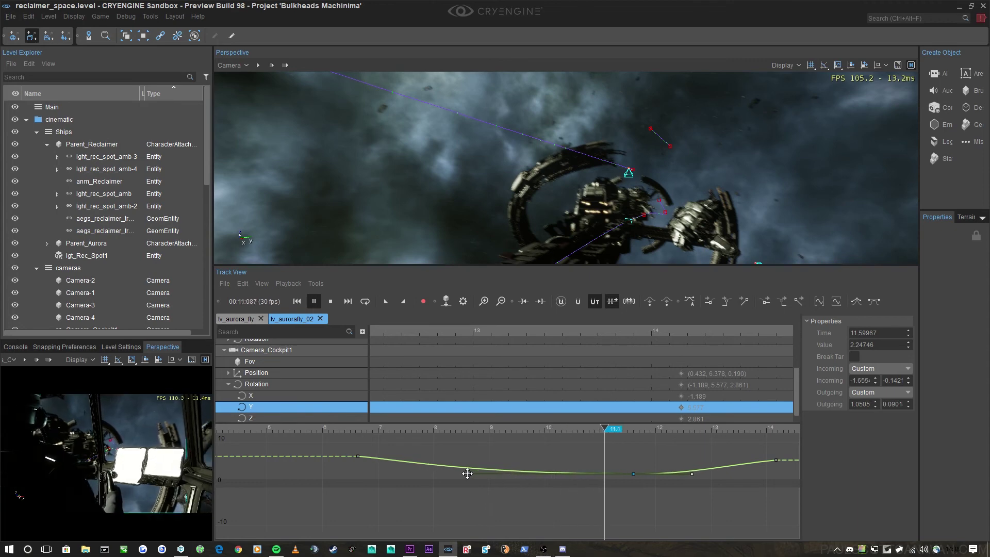
pyautogui.click(467, 434)
pyautogui.moveTo(590, 459); pyautogui.dragTo(430, 460, button='middle')
pyautogui.click(390, 426)
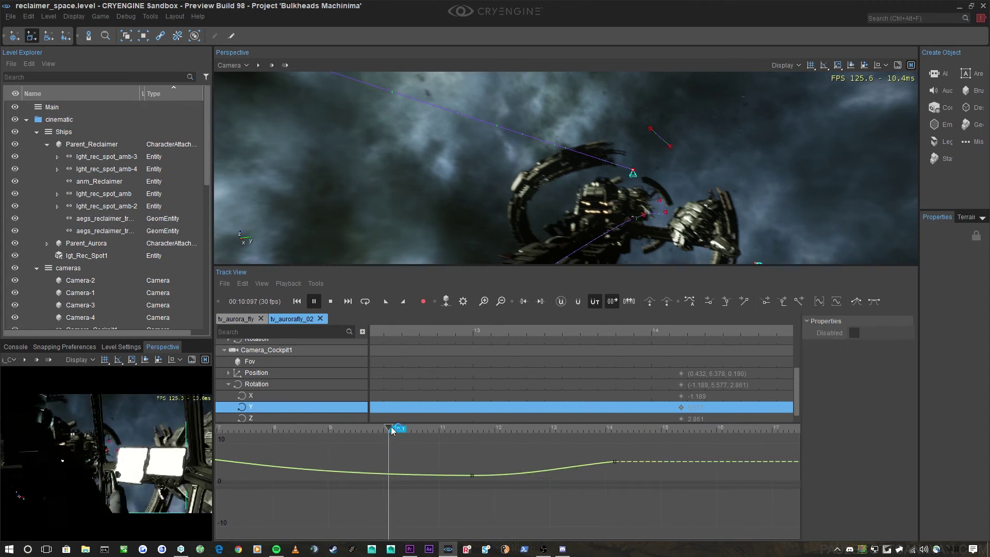
# Step: Set the incoming tangent of the Y rotation key at 14.17 seconds to about (-0.67, -1.23) and play the result
pyautogui.click(614, 461)
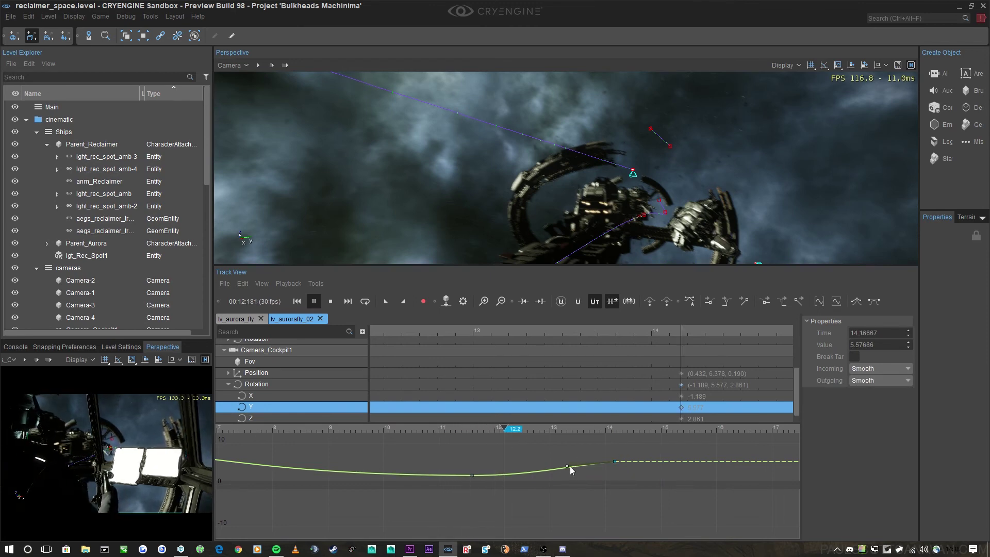
pyautogui.moveTo(568, 466); pyautogui.dragTo(577, 466)
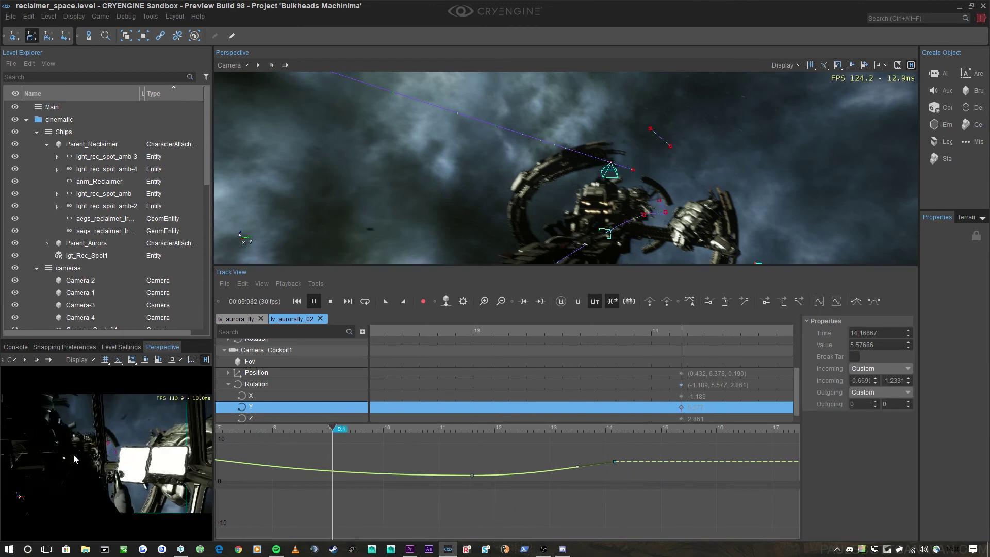
pyautogui.press('space')
# Step: Lower the Y rotation key at 11.60 seconds to about -0.59 and play the cockpit shot through to its end
pyautogui.click(582, 473)
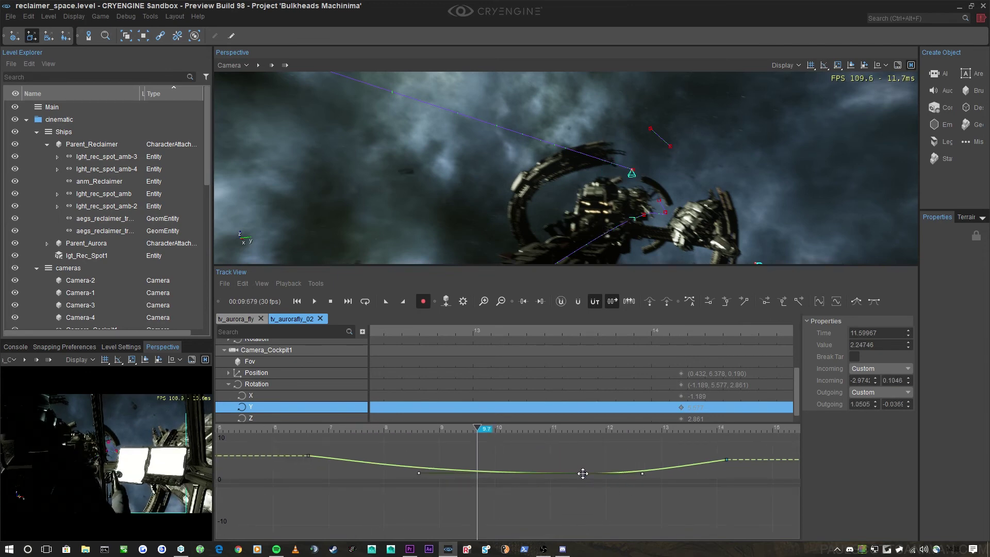
pyautogui.moveTo(583, 473); pyautogui.dragTo(585, 485)
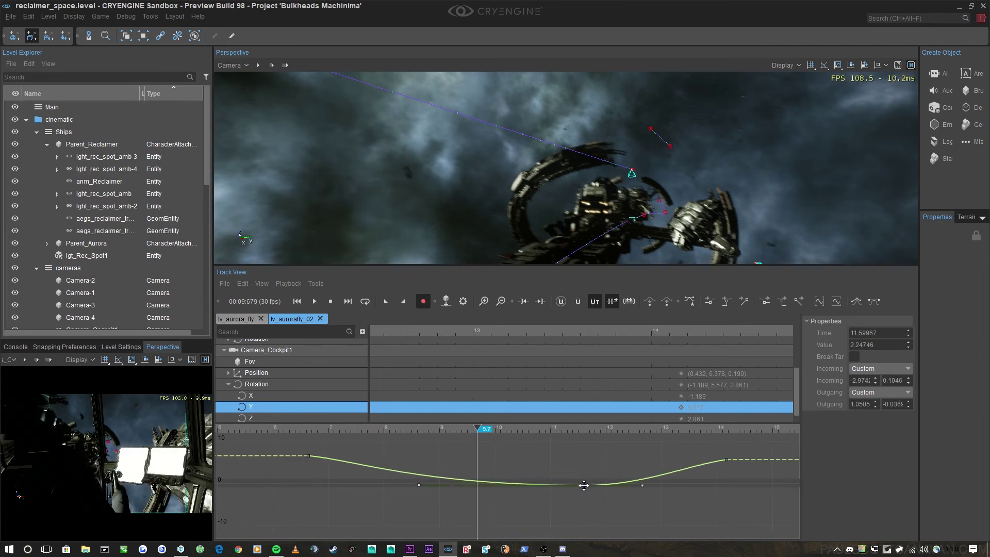
pyautogui.press('space')
pyautogui.click(312, 430)
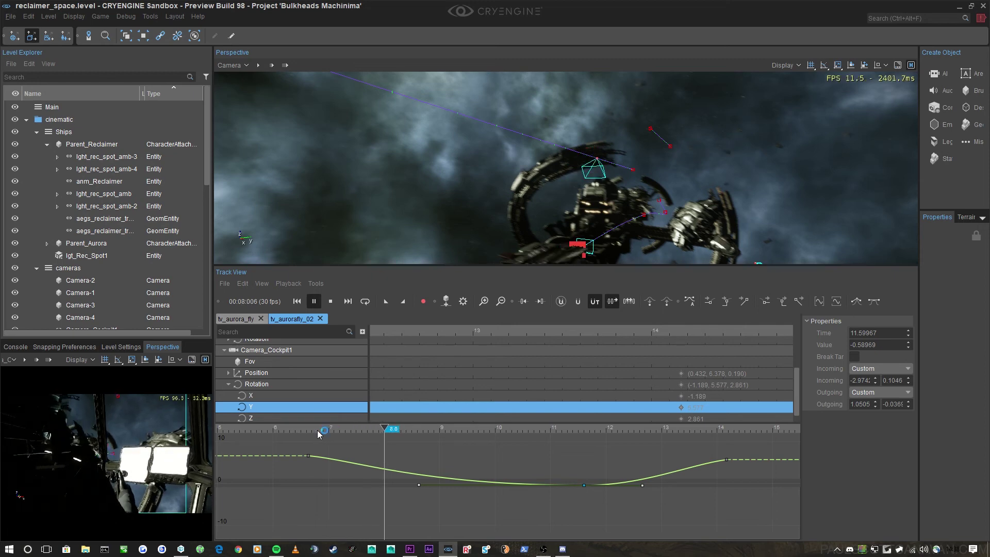
pyautogui.click(335, 438)
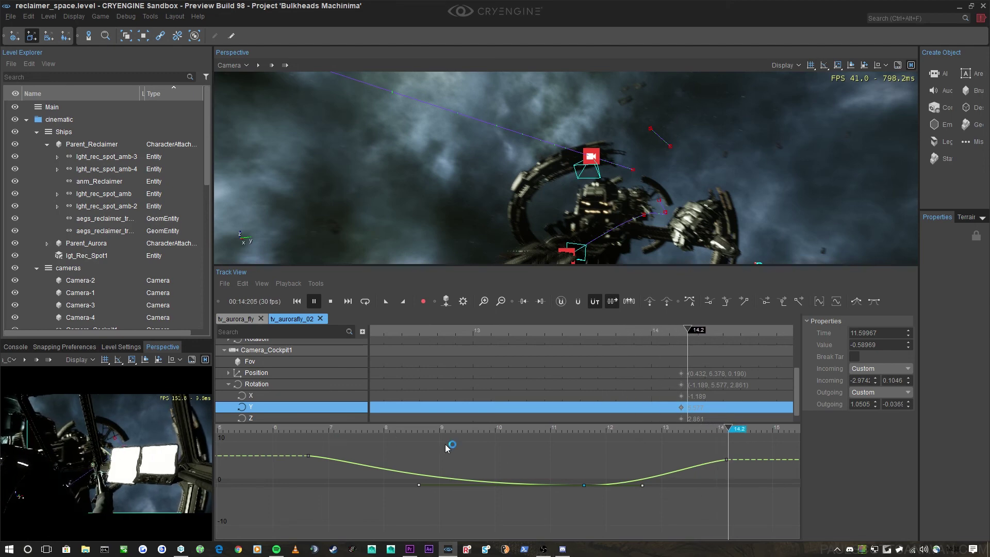
pyautogui.press('space')
# Step: Move the last Y rotation key to about 14.48 seconds with a value of about 4.71 and view the shot near 11 seconds
pyautogui.moveTo(684, 452); pyautogui.dragTo(798, 484)
pyautogui.moveTo(727, 459); pyautogui.dragTo(718, 472)
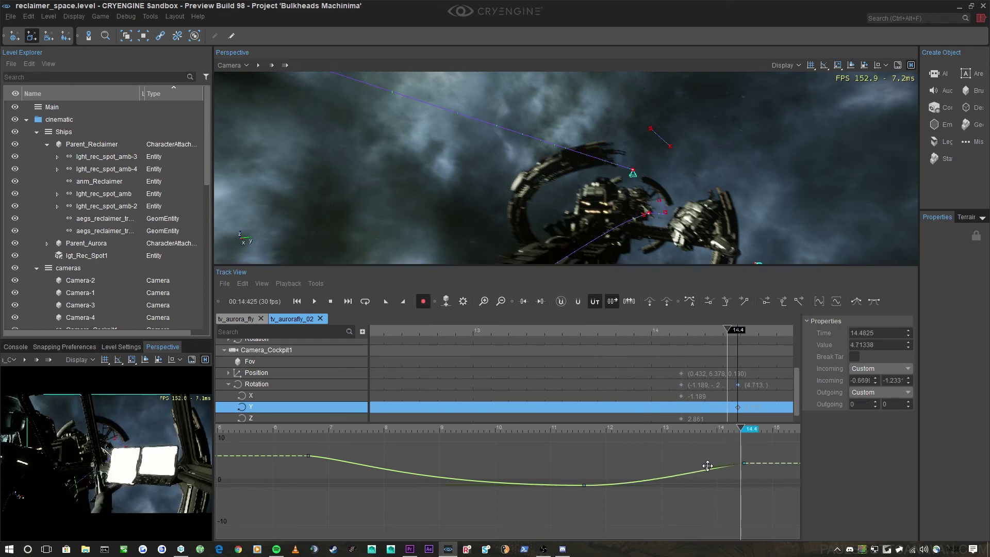
pyautogui.click(554, 427)
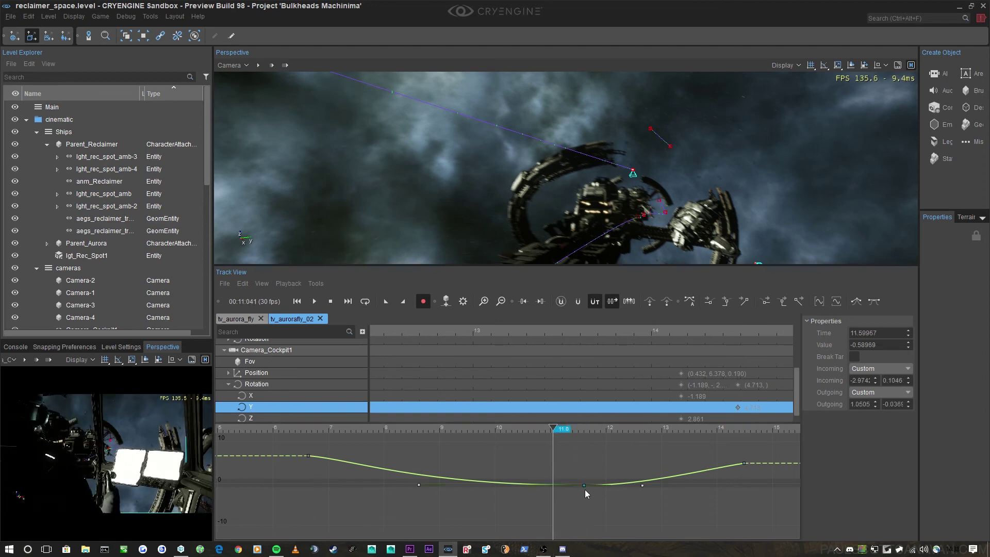
# Step: Move the middle Y rotation key to about 10.81 seconds with a value of about 0.40 and play the shot
pyautogui.moveTo(581, 483); pyautogui.dragTo(539, 480)
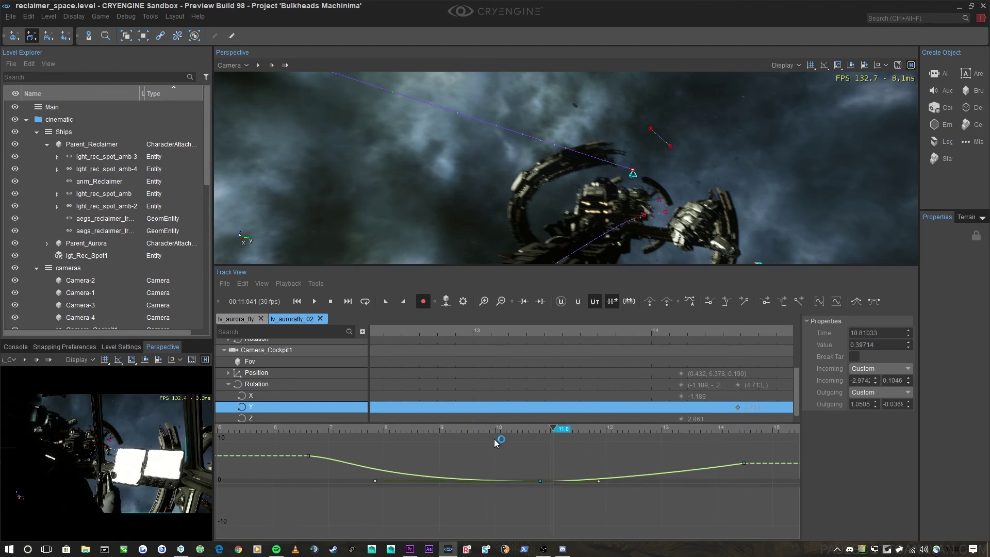
pyautogui.click(397, 430)
pyautogui.press('space')
# Step: Set the outgoing tangent of the Y rotation key at 6.63 seconds to about (0.75, -2.19) and replay the shot
pyautogui.click(308, 456)
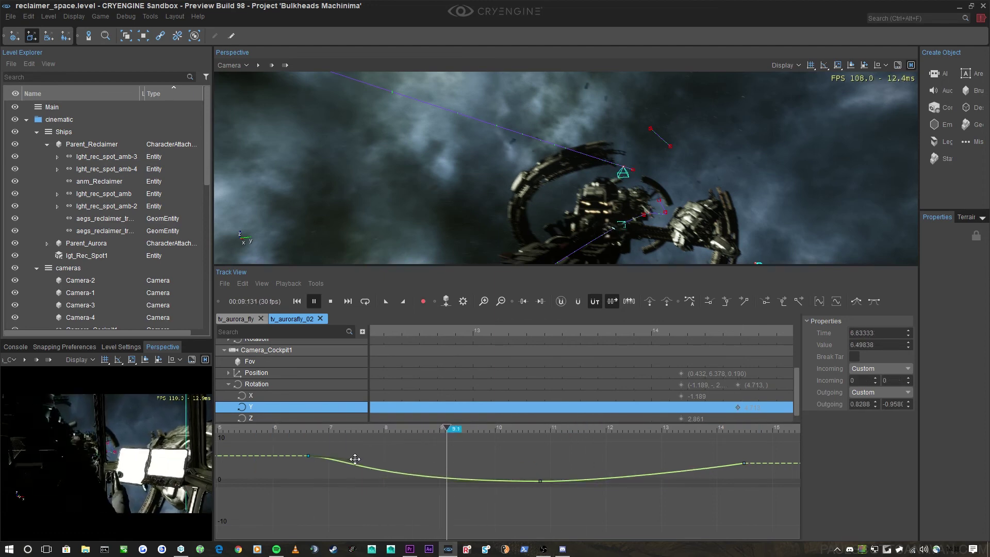
pyautogui.moveTo(352, 464); pyautogui.dragTo(350, 465)
pyautogui.click(309, 430)
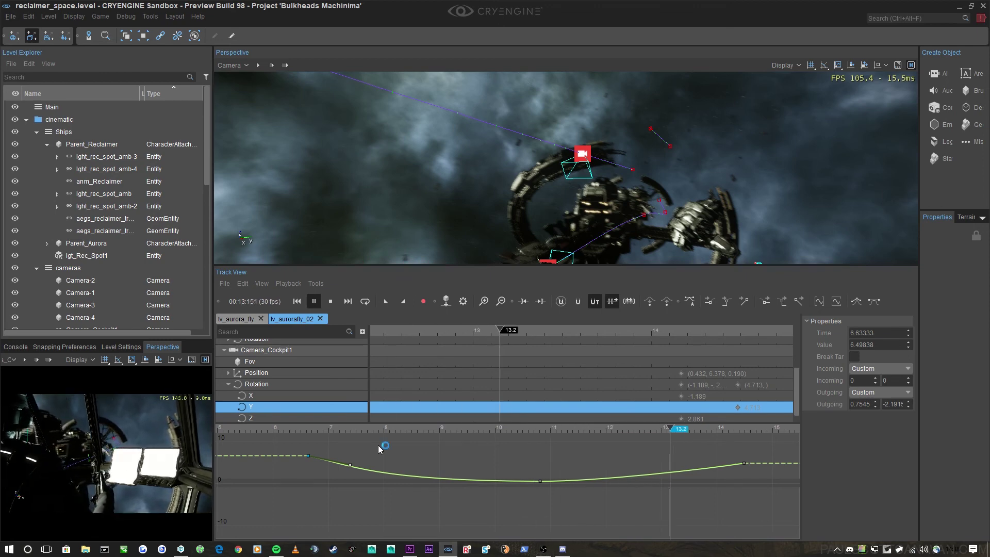
pyautogui.click(423, 301)
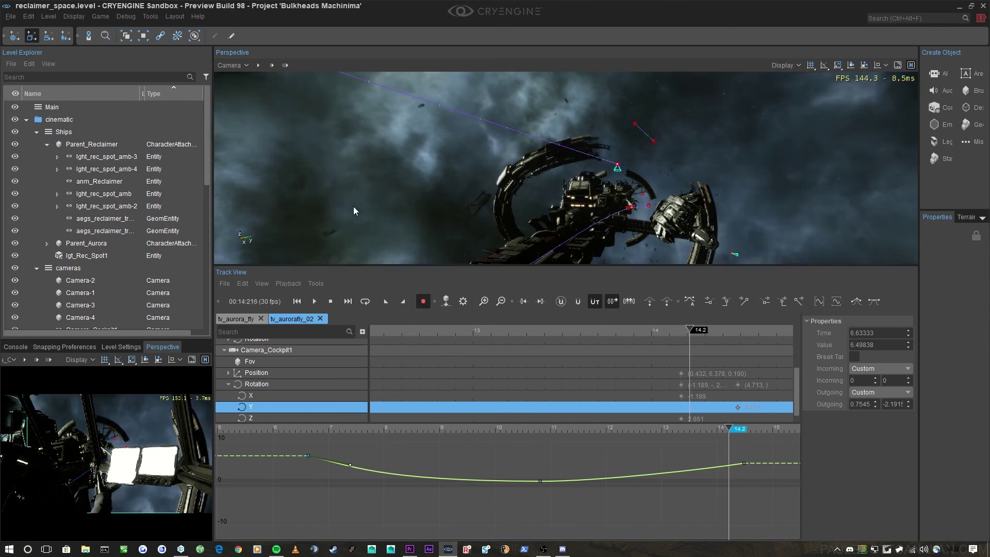
# Step: Collapse Camera_Cockpit1's rotation channels and add a Shake track to the camera
pyautogui.moveTo(368, 194)
pyautogui.mouseDown(button='right')
pyautogui.moveTo(407, 190)
pyautogui.moveTo(371, 186)
pyautogui.mouseUp(button='right')
pyautogui.press('w')
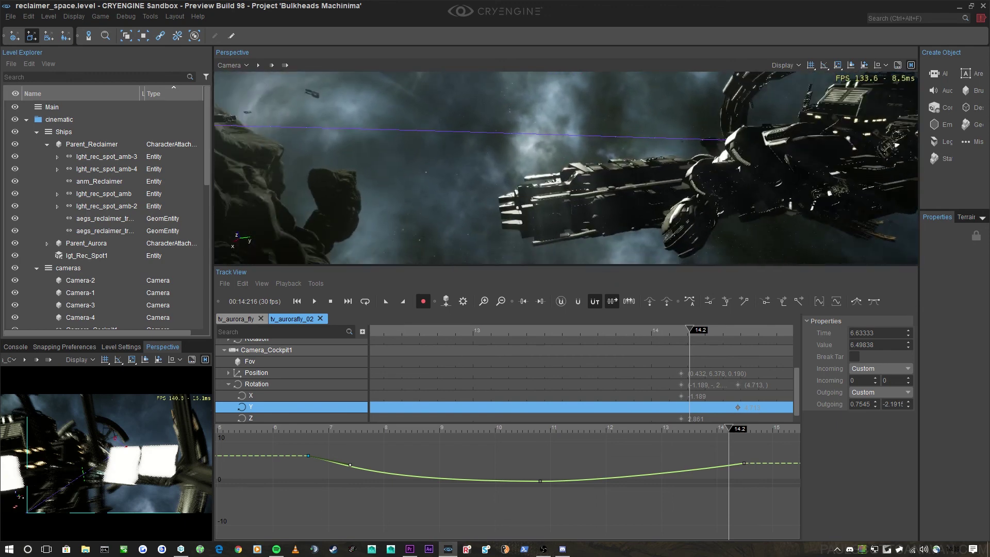
pyautogui.click(231, 382)
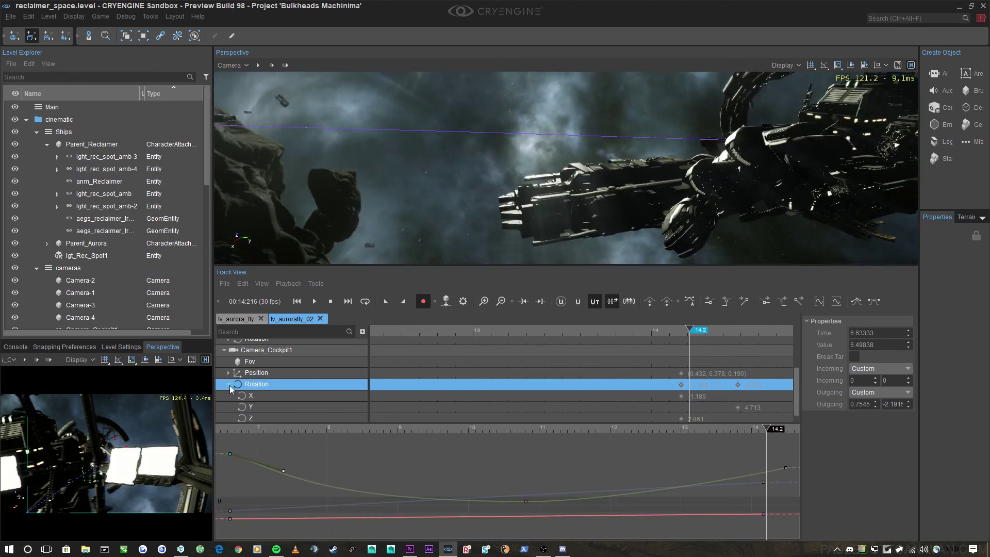
pyautogui.click(227, 385)
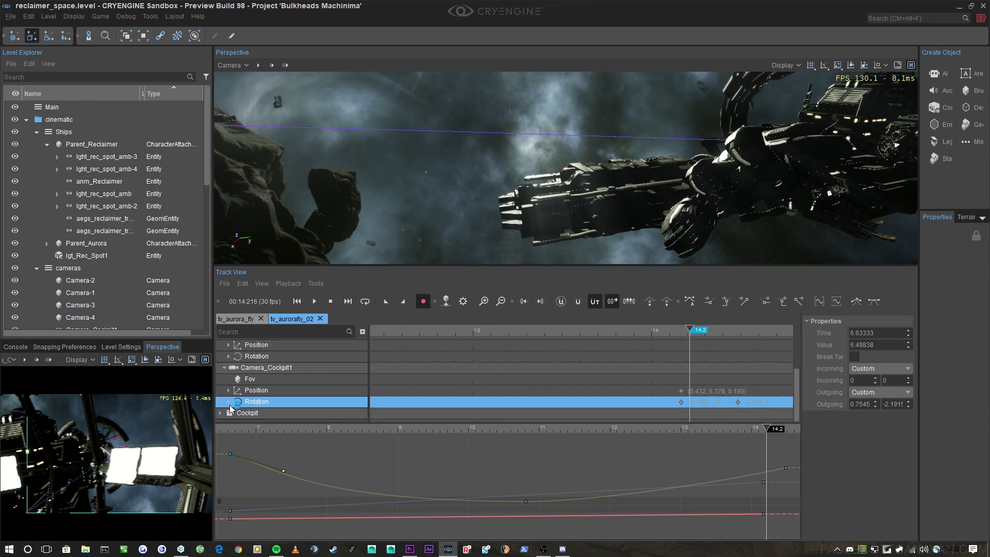
pyautogui.rightClick(255, 367)
pyautogui.moveTo(307, 409)
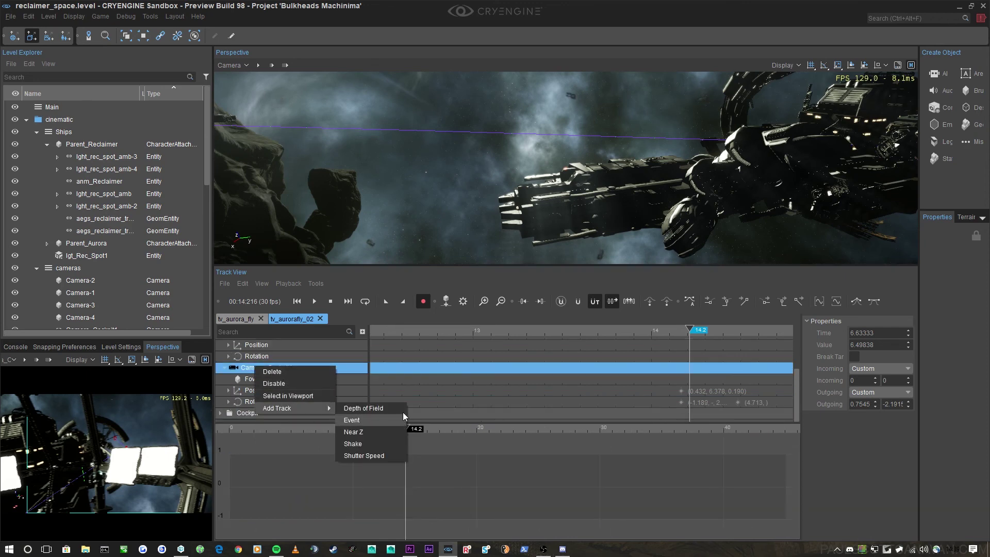
pyautogui.click(376, 444)
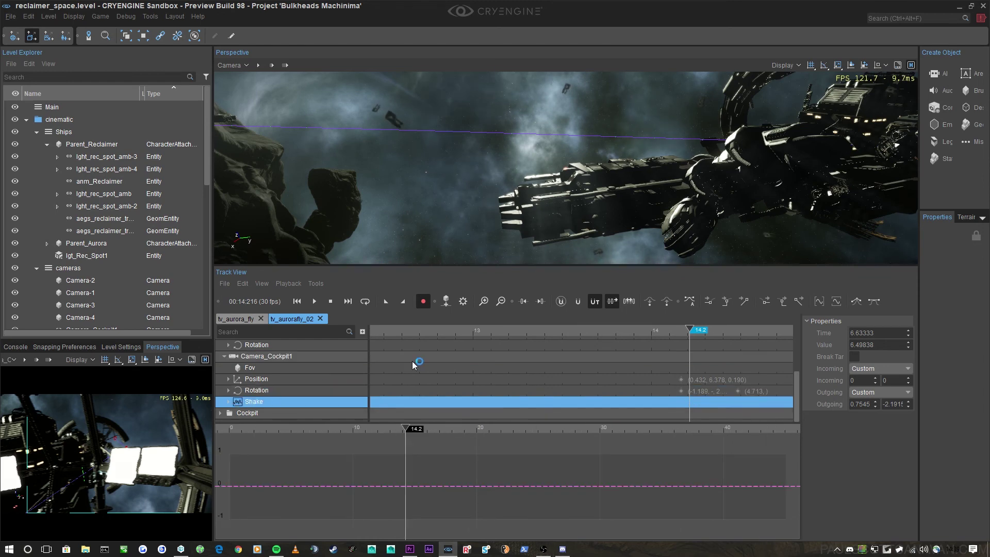
# Step: Add two keys to Camera_Cockpit1's Shake track at about 10.07 and 15.07 seconds
pyautogui.scroll(-5, 578, 400)
pyautogui.moveTo(570, 402); pyautogui.dragTo(542, 394, button='middle')
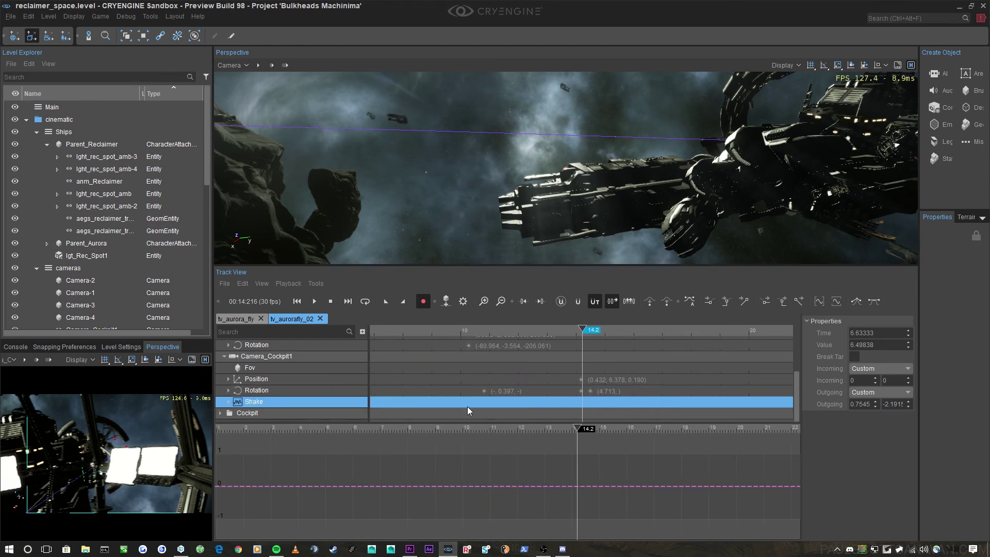
pyautogui.doubleClick(475, 404)
pyautogui.moveTo(476, 410); pyautogui.dragTo(463, 404)
pyautogui.doubleClick(601, 404)
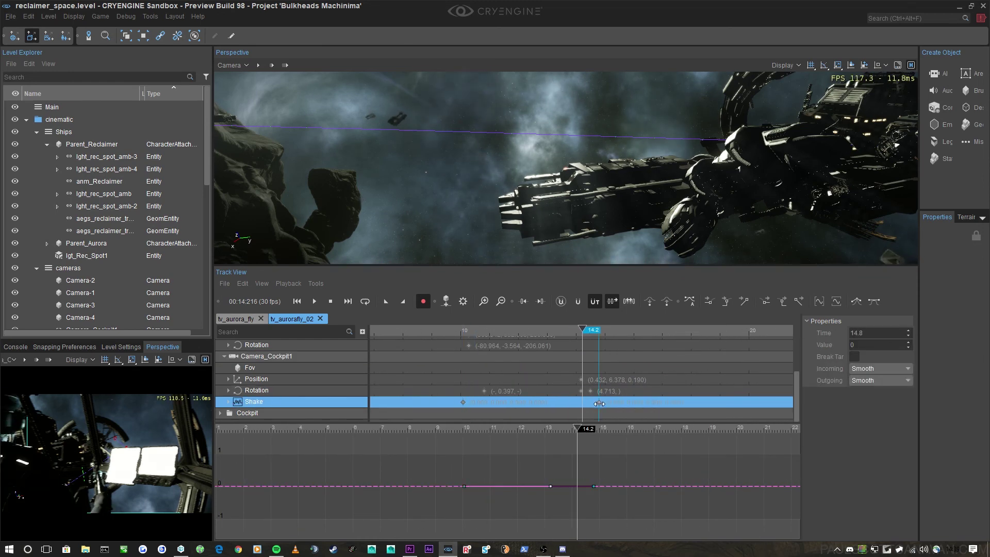
pyautogui.moveTo(600, 404); pyautogui.dragTo(607, 405)
pyautogui.scroll(-5, 307, 494)
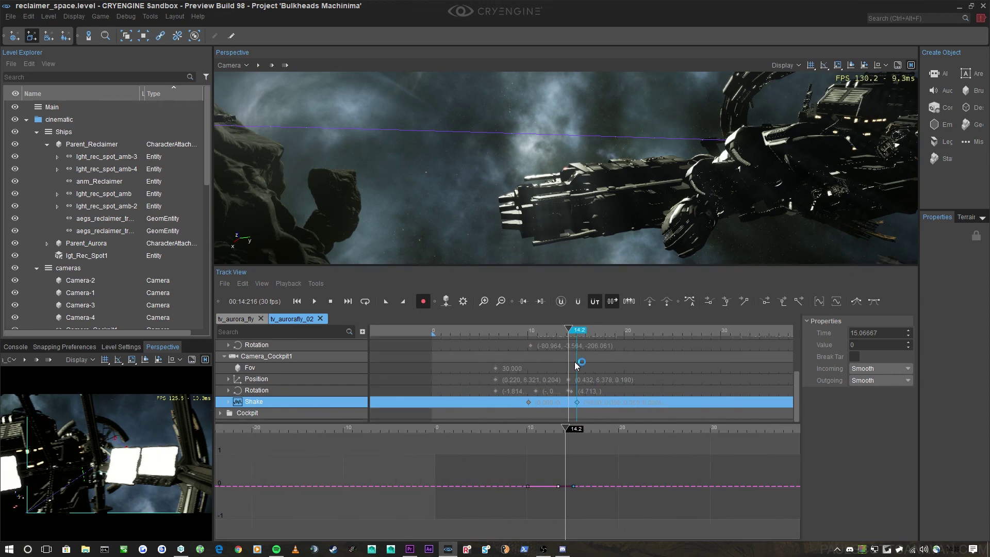
# Step: Spread the two Shake keys to cover the cockpit shot, from about 6.3 to about 15.5 seconds
pyautogui.click(525, 406)
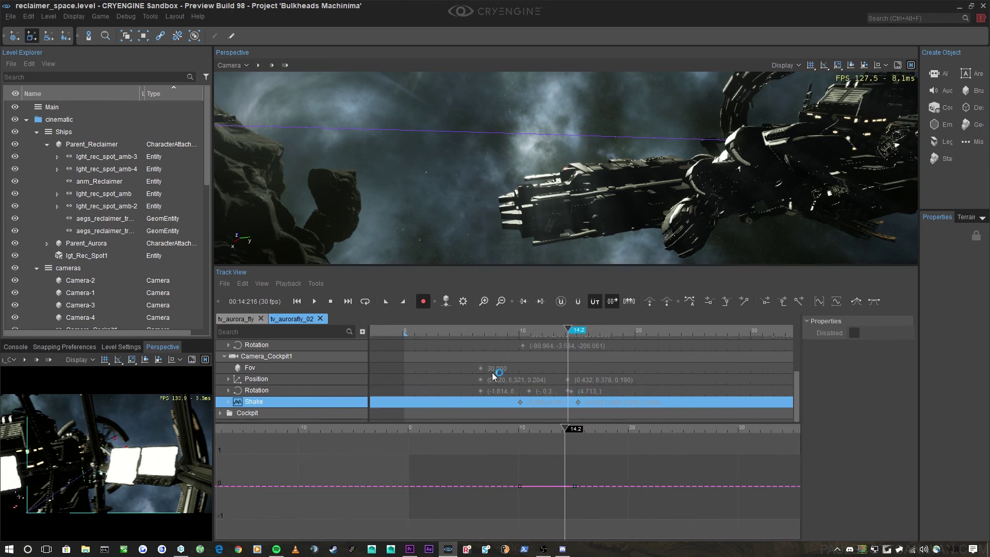
pyautogui.click(521, 401)
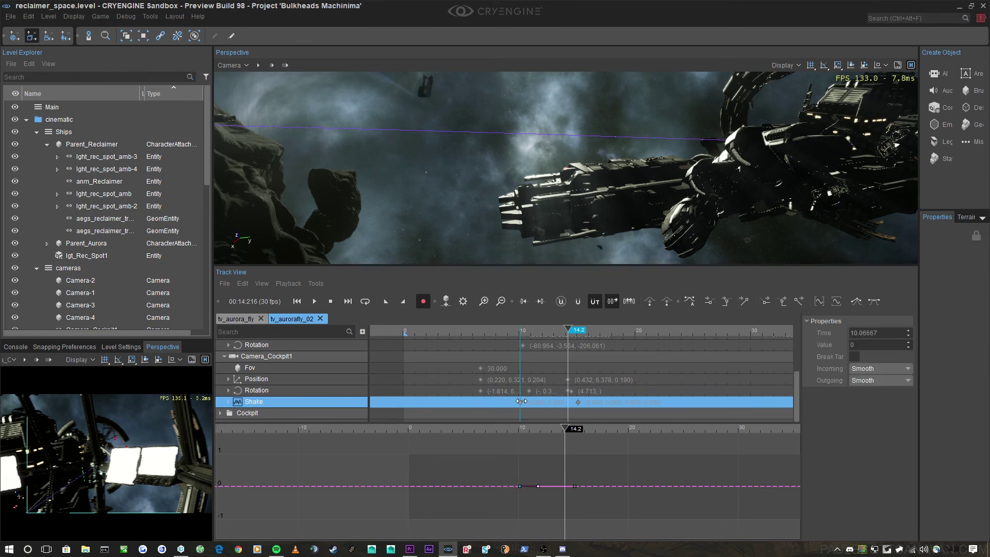
pyautogui.moveTo(479, 404); pyautogui.dragTo(479, 404)
pyautogui.scroll(3, 553, 403)
pyautogui.click(630, 408)
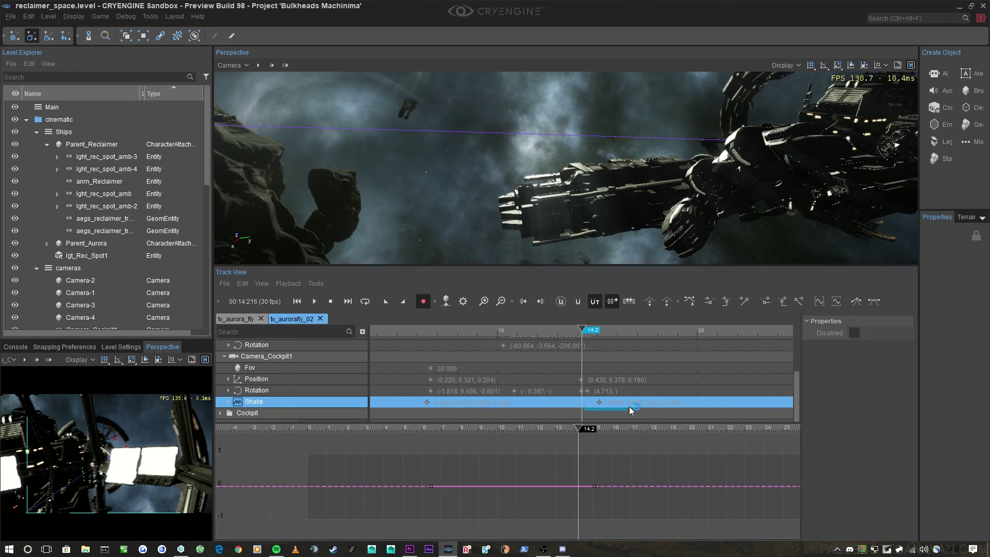
pyautogui.click(600, 401)
pyautogui.moveTo(610, 400); pyautogui.dragTo(611, 400)
pyautogui.click(471, 472)
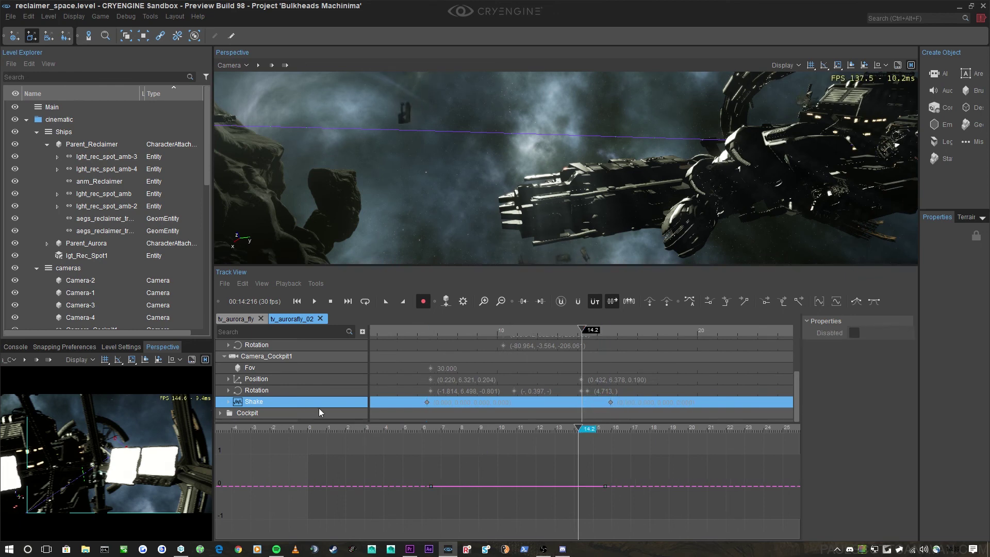
# Step: Expand the Shake track and raise both Amplitude A keys to about 4.115
pyautogui.click(240, 404)
pyautogui.click(230, 402)
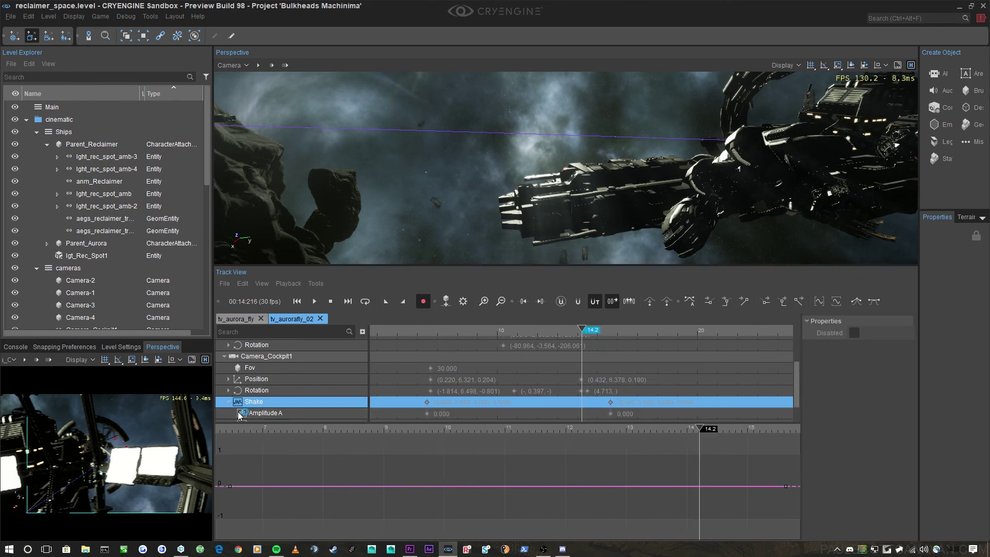
pyautogui.click(250, 414)
pyautogui.moveTo(245, 453); pyautogui.dragTo(515, 494)
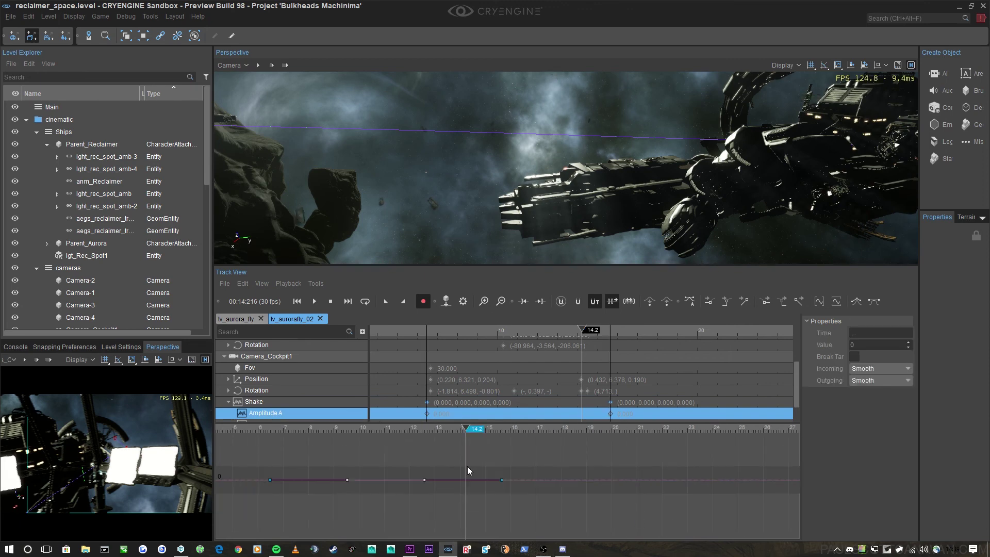
pyautogui.moveTo(468, 468); pyautogui.dragTo(630, 492, button='middle')
pyautogui.moveTo(620, 495); pyautogui.dragTo(616, 461)
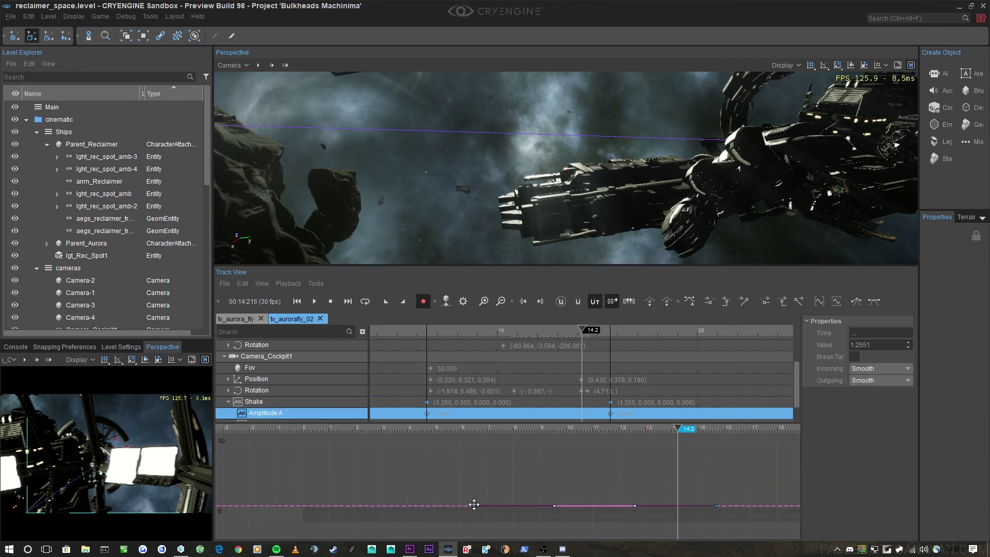
pyautogui.moveTo(474, 504); pyautogui.dragTo(476, 485)
# Step: Raise both Frequency A keys of the Shake track to about 0.493
pyautogui.scroll(-2, 272, 388)
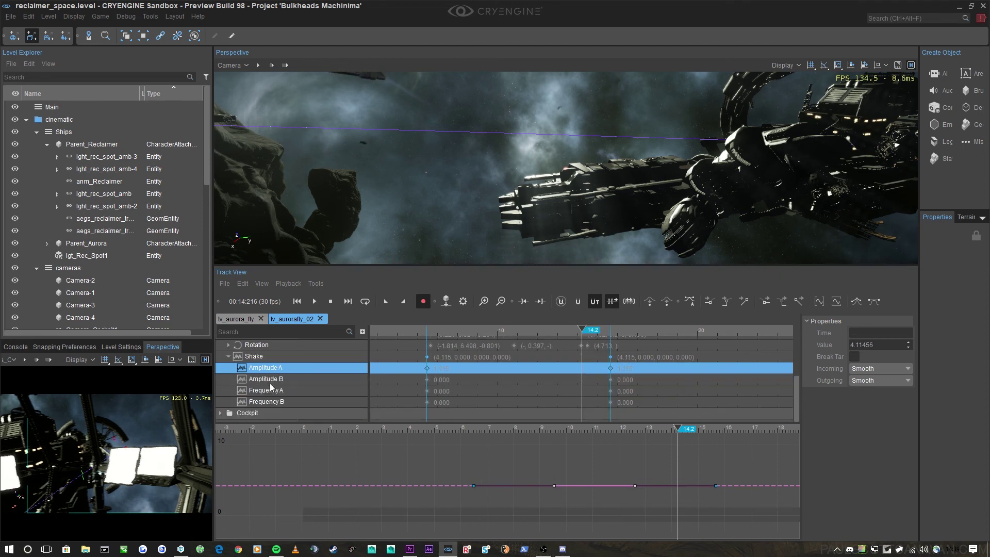
pyautogui.click(272, 389)
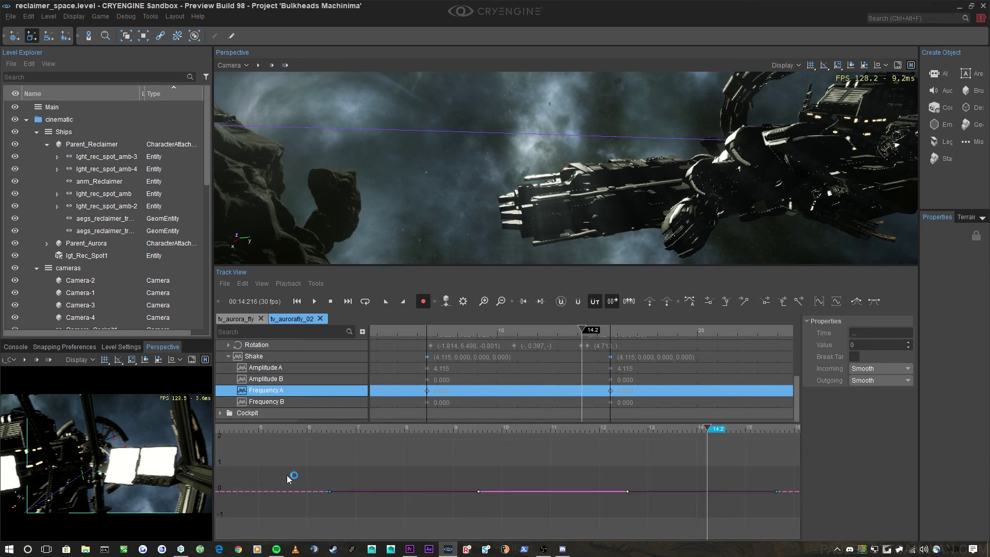
pyautogui.moveTo(331, 490); pyautogui.dragTo(329, 479)
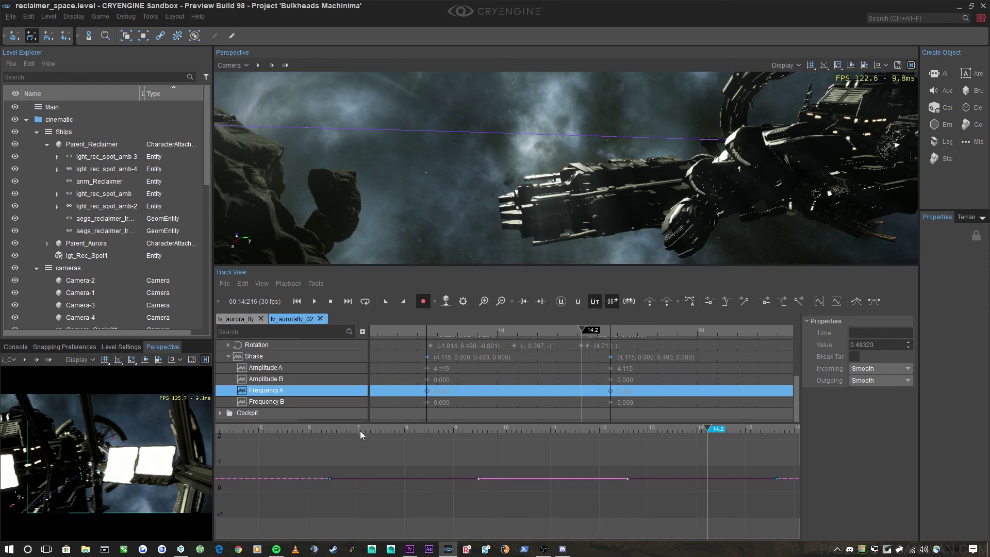
# Step: Preview the cockpit shot, then raise both Frequency A keys of the Shake track to about 0.646
pyautogui.press('space')
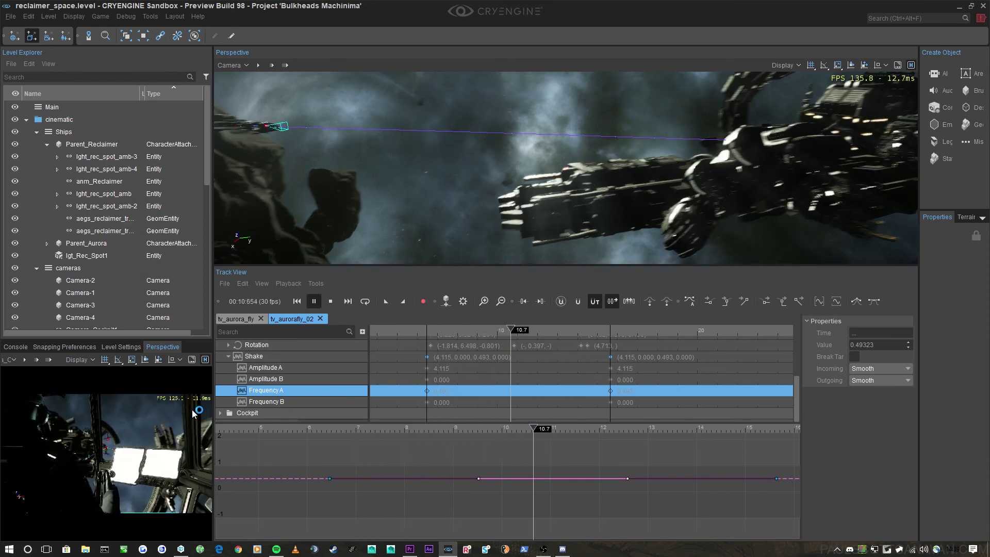
pyautogui.scroll(-2, 351, 493)
pyautogui.moveTo(320, 450); pyautogui.dragTo(638, 496)
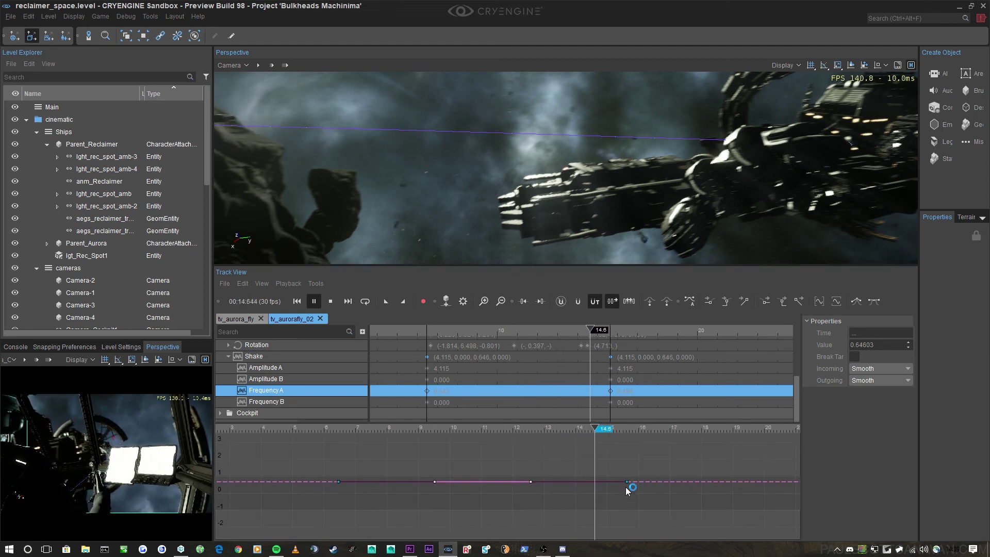
pyautogui.click(580, 428)
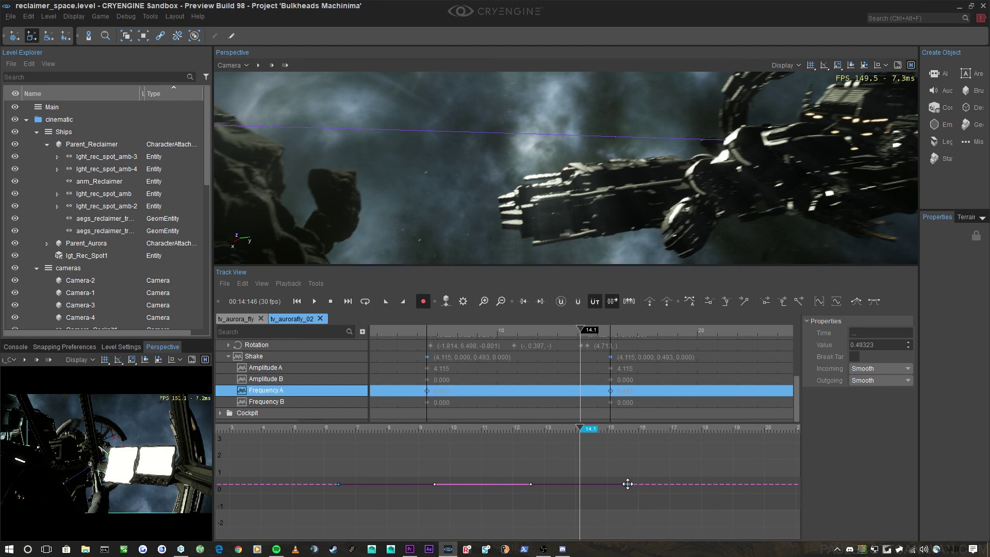
pyautogui.moveTo(628, 485); pyautogui.dragTo(630, 481)
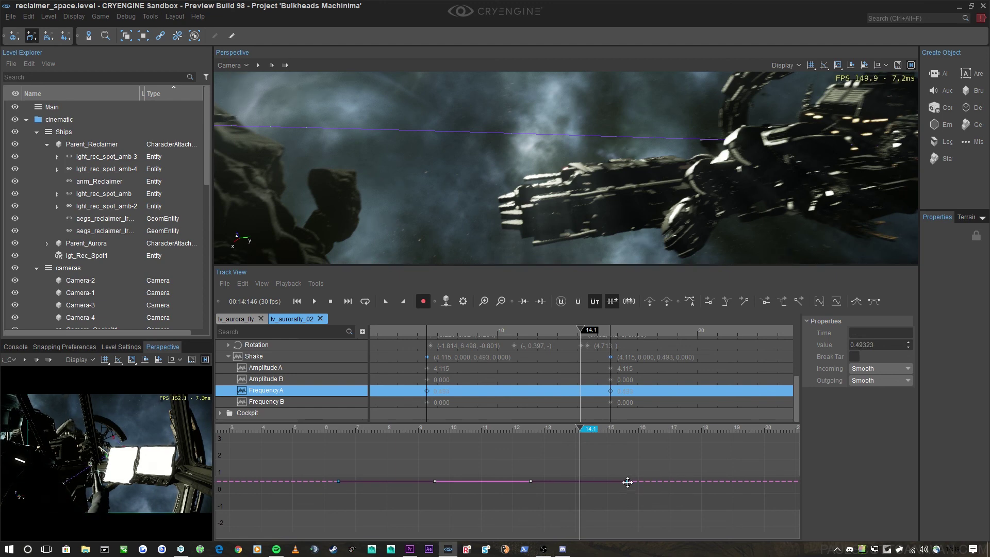
pyautogui.click(610, 497)
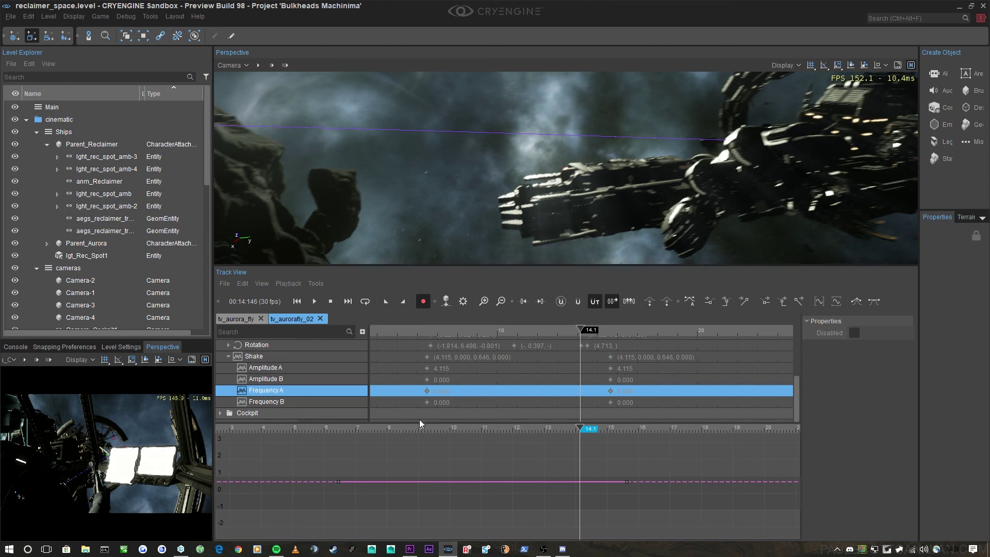
# Step: Play the cockpit shot from about 6.6 seconds to check the camera shake
pyautogui.click(344, 430)
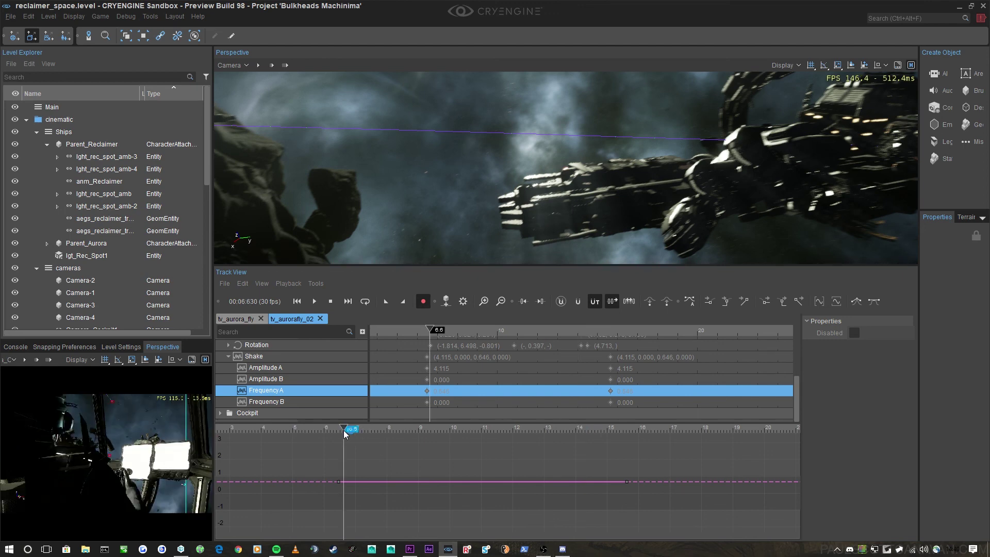
pyautogui.press('space')
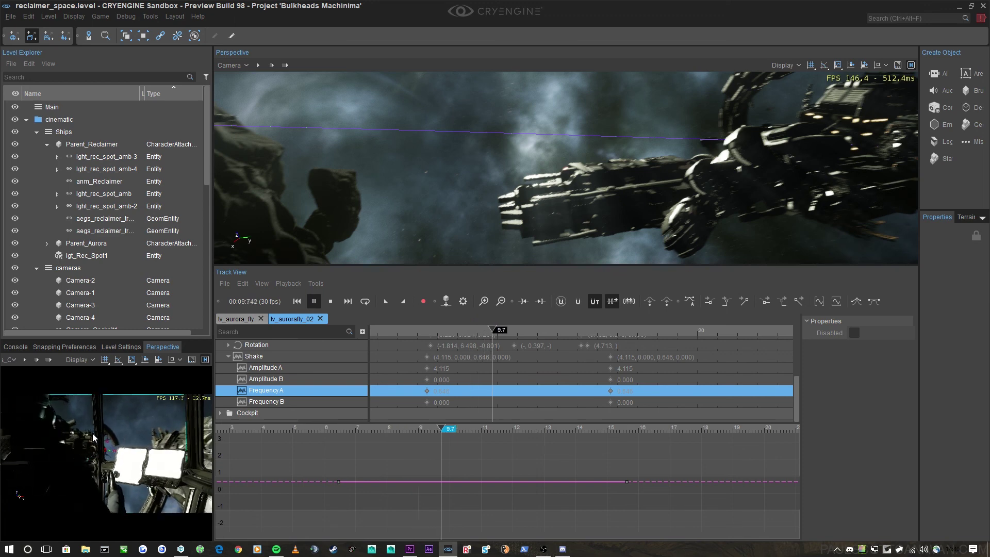
pyautogui.press('space')
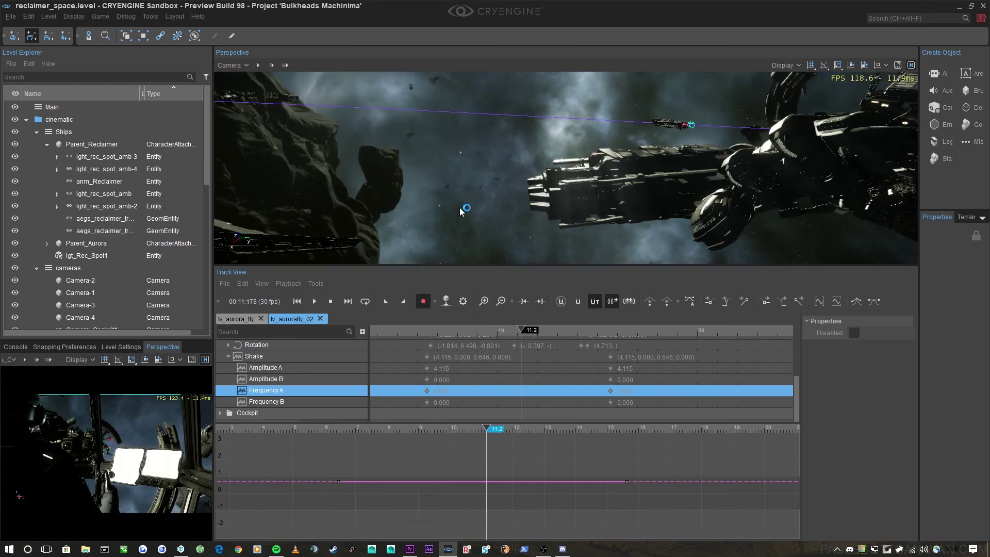
# Step: Select Camera_Cockpit1 in the cameras layer and set its Amplitude A to 2, 2, 2
pyautogui.moveTo(440, 219); pyautogui.dragTo(435, 202, button='right')
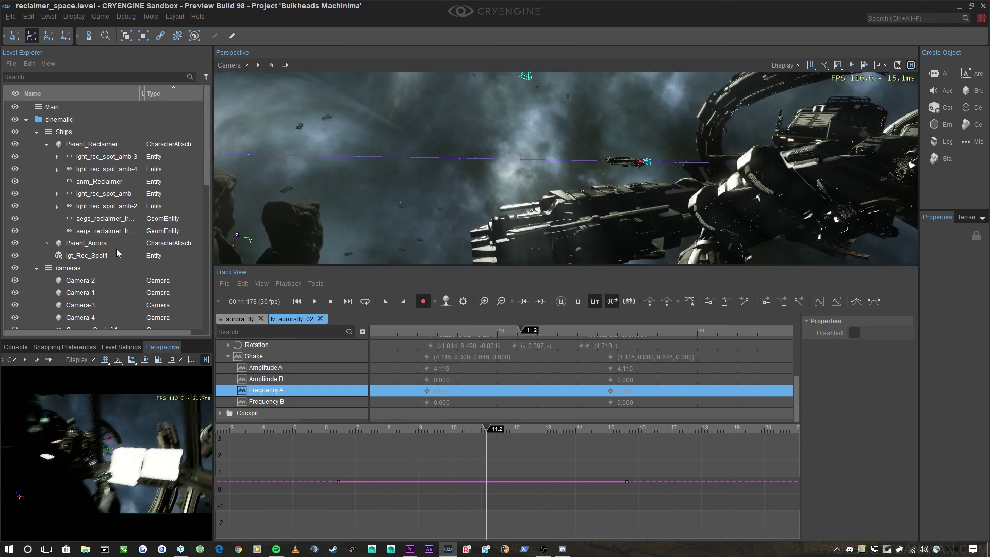
pyautogui.scroll(-3, 118, 252)
pyautogui.click(103, 219)
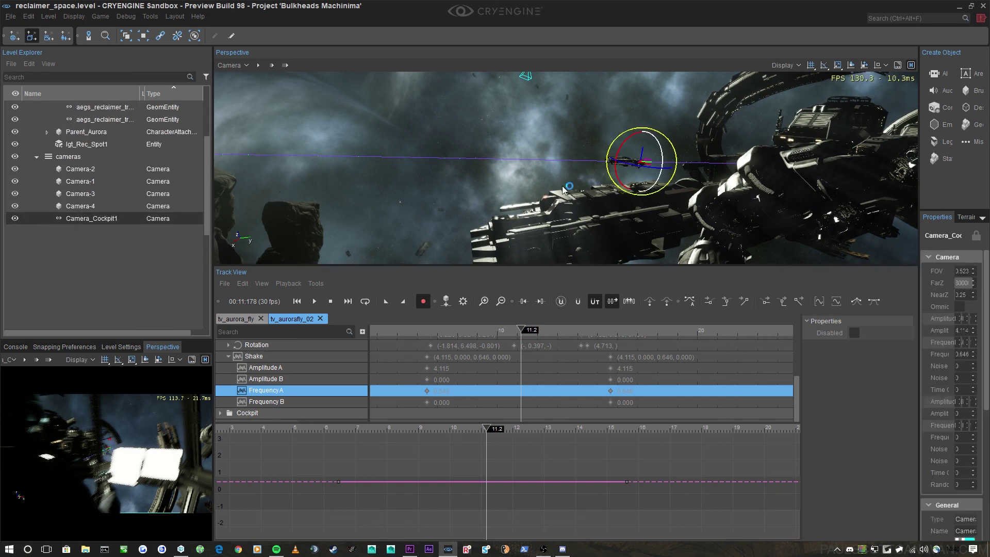
pyautogui.moveTo(919, 304); pyautogui.dragTo(828, 294)
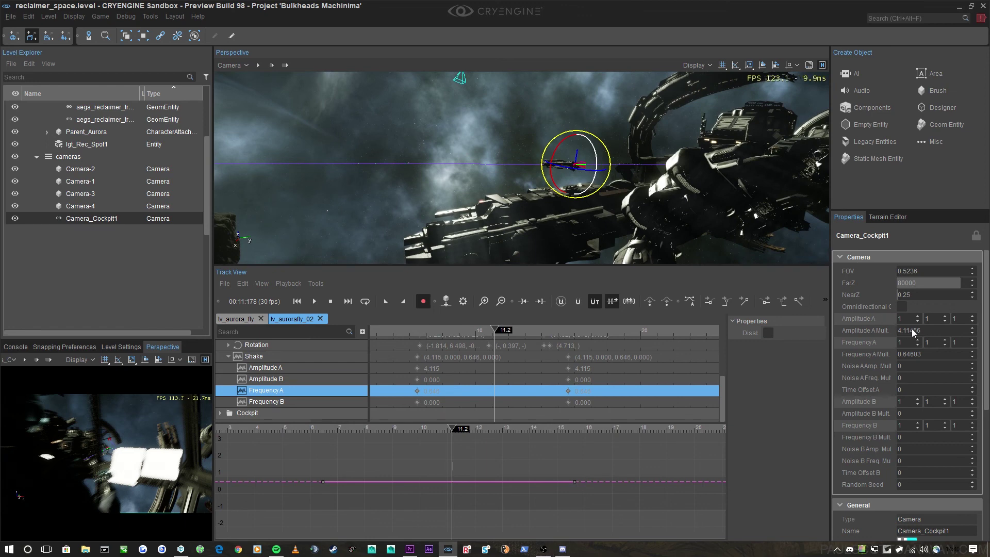
pyautogui.click(910, 318)
pyautogui.write('2')
pyautogui.click(933, 319)
pyautogui.write('2')
pyautogui.click(958, 319)
pyautogui.write('2')
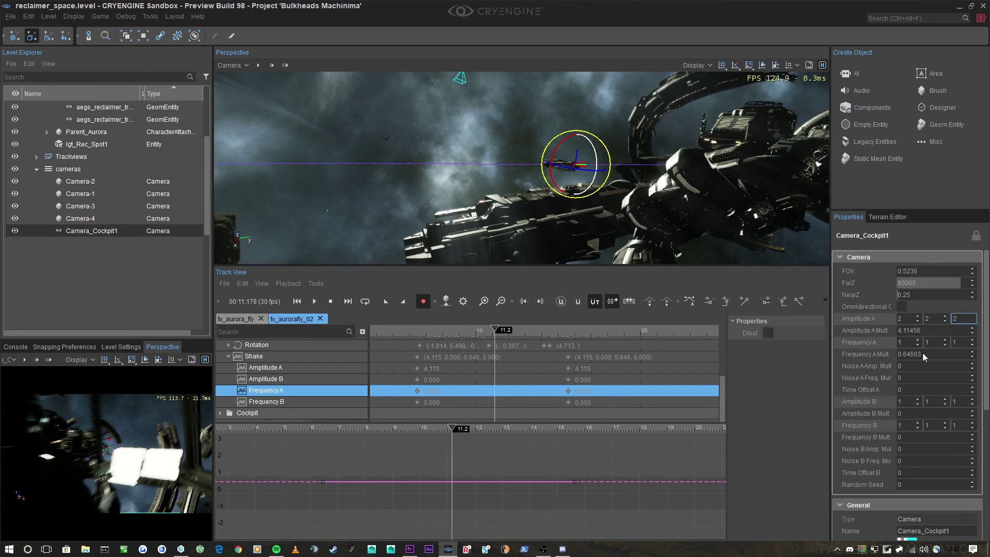
# Step: Set Camera_Cockpit1's Frequency A to 2, 2, 2
pyautogui.click(909, 343)
pyautogui.write('2')
pyautogui.click(933, 343)
pyautogui.write('2')
pyautogui.click(957, 343)
pyautogui.write('2')
pyautogui.press('Return')
# Step: Play back part of the cockpit shot to check the doubled shake, then return to about 8.5 seconds
pyautogui.moveTo(429, 430); pyautogui.dragTo(367, 430)
pyautogui.press('space')
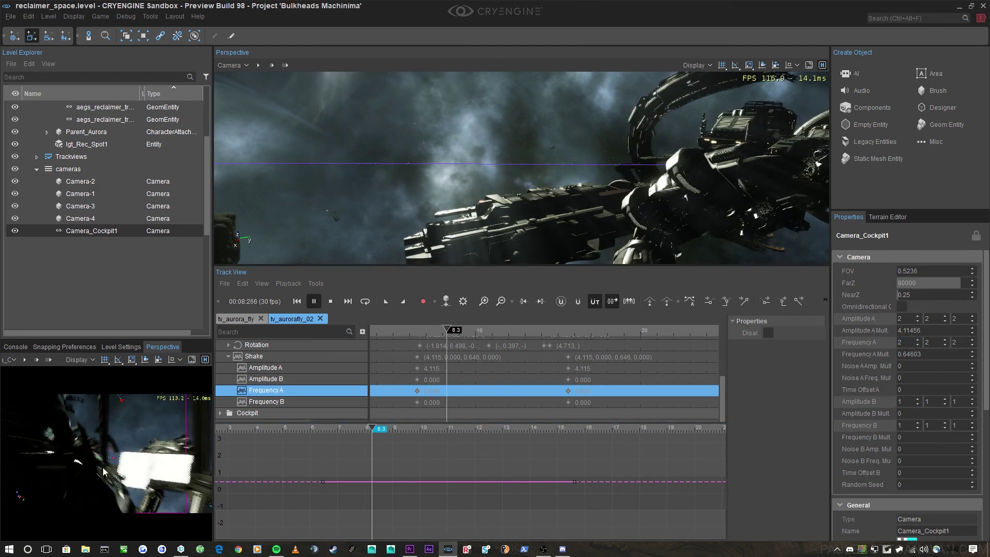
pyautogui.click(103, 467)
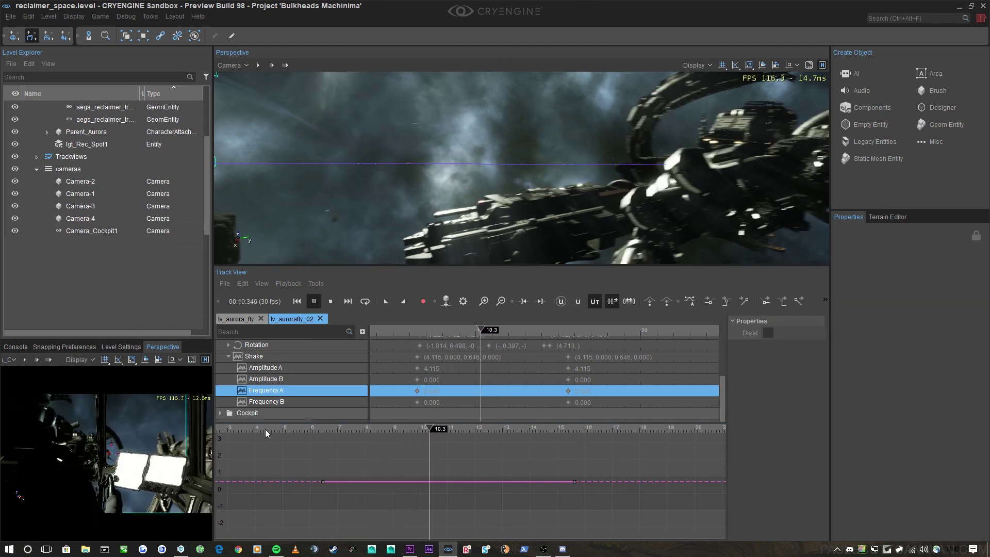
pyautogui.click(379, 430)
# Step: Set Camera_Cockpit1's Amplitude A and Frequency A back to 1, 1, 1
pyautogui.click(92, 230)
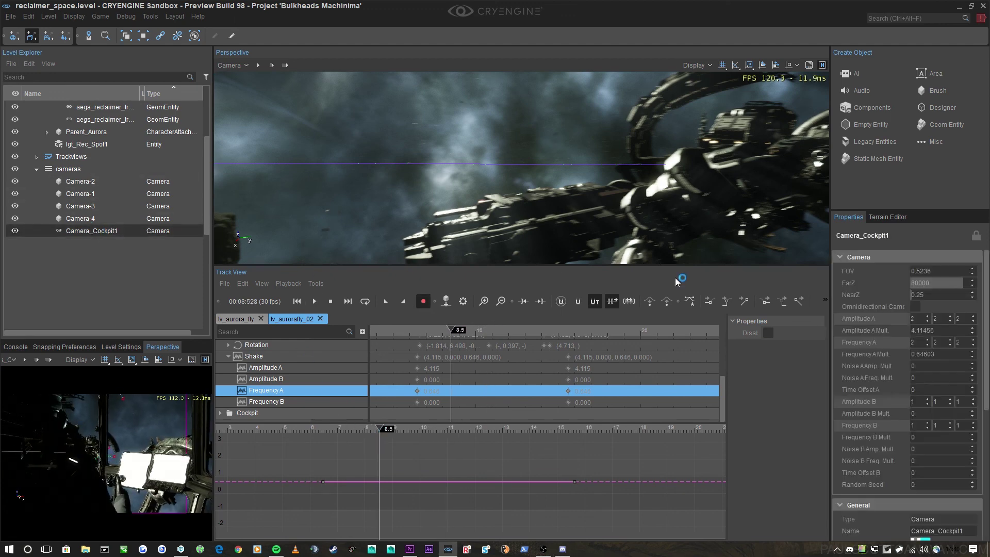
pyautogui.write('1')
pyautogui.click(959, 319)
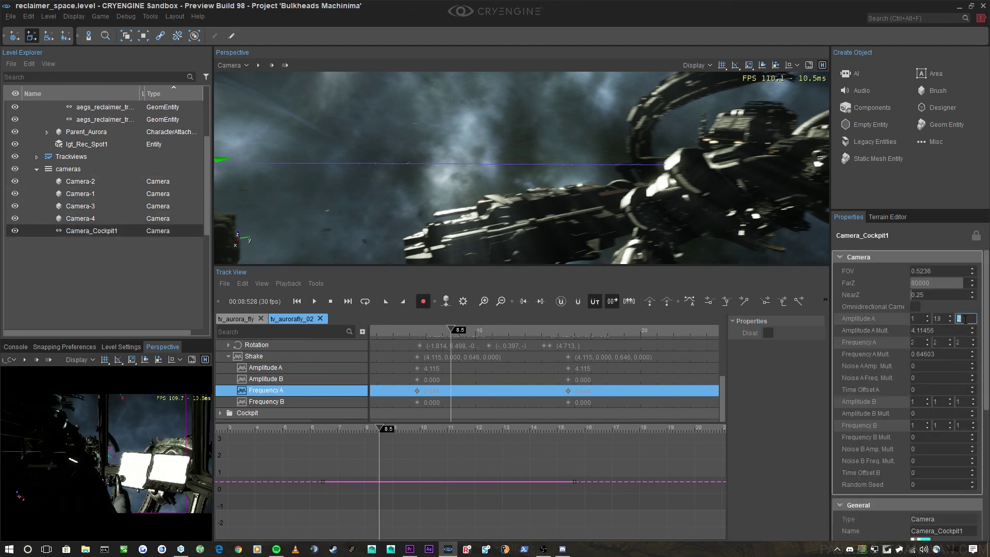
pyautogui.write('1')
pyautogui.click(938, 319)
pyautogui.write('11')
pyautogui.click(942, 344)
pyautogui.write('1')
pyautogui.click(918, 343)
pyautogui.write('1')
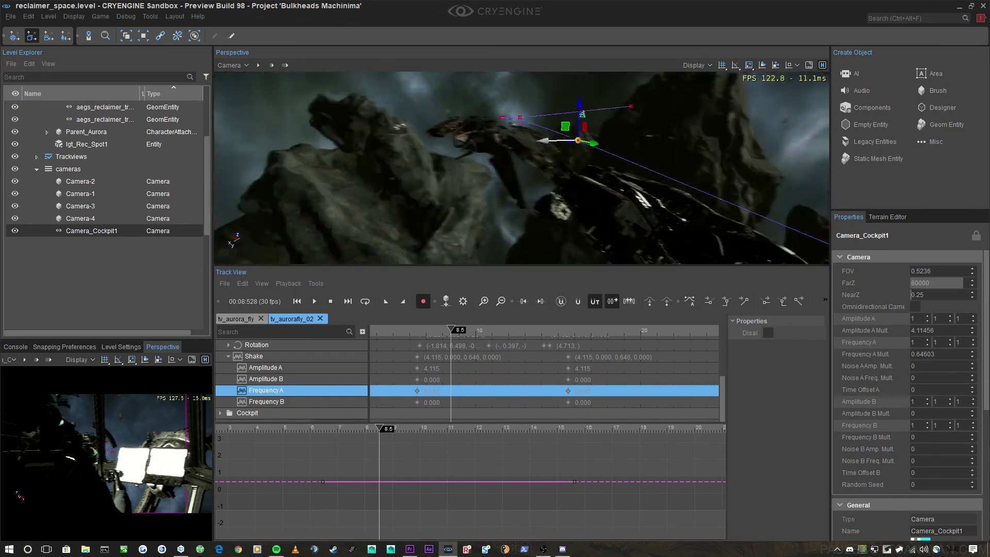
# Step: Scrub the sequence to about 15.6 seconds and view the Aurora's position at the end of the cockpit shot
pyautogui.moveTo(583, 141); pyautogui.dragTo(521, 339, button='right')
pyautogui.click(601, 138)
pyautogui.moveTo(451, 330); pyautogui.dragTo(572, 330)
pyautogui.scroll(4, 631, 163)
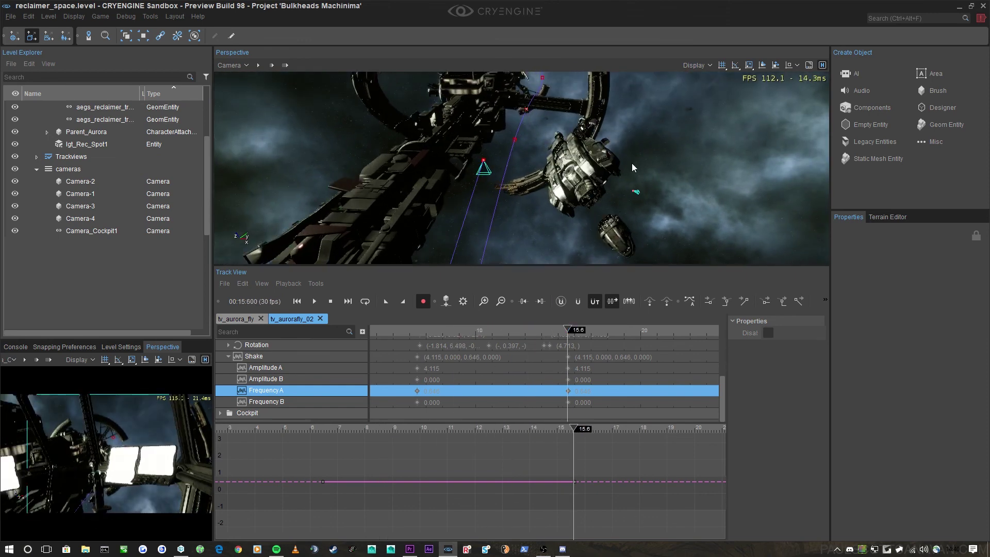